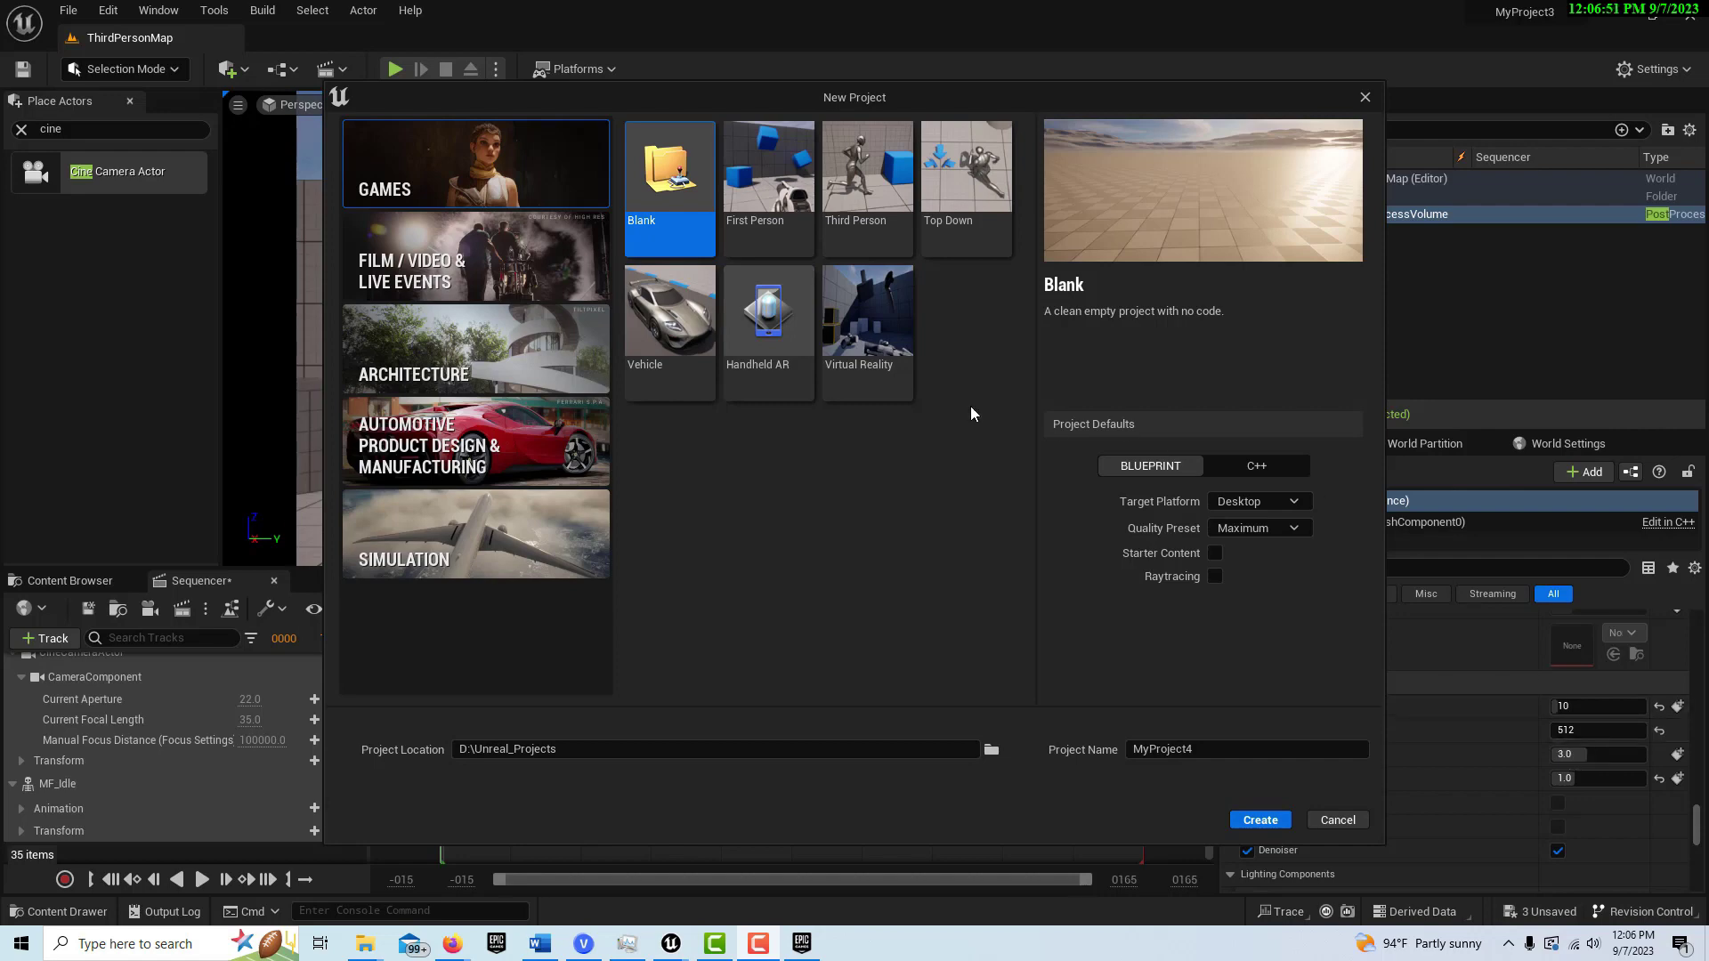
Create a new project named MyProject4 from the Third Person games template, discarding the current project's unsaved content
click(873, 211)
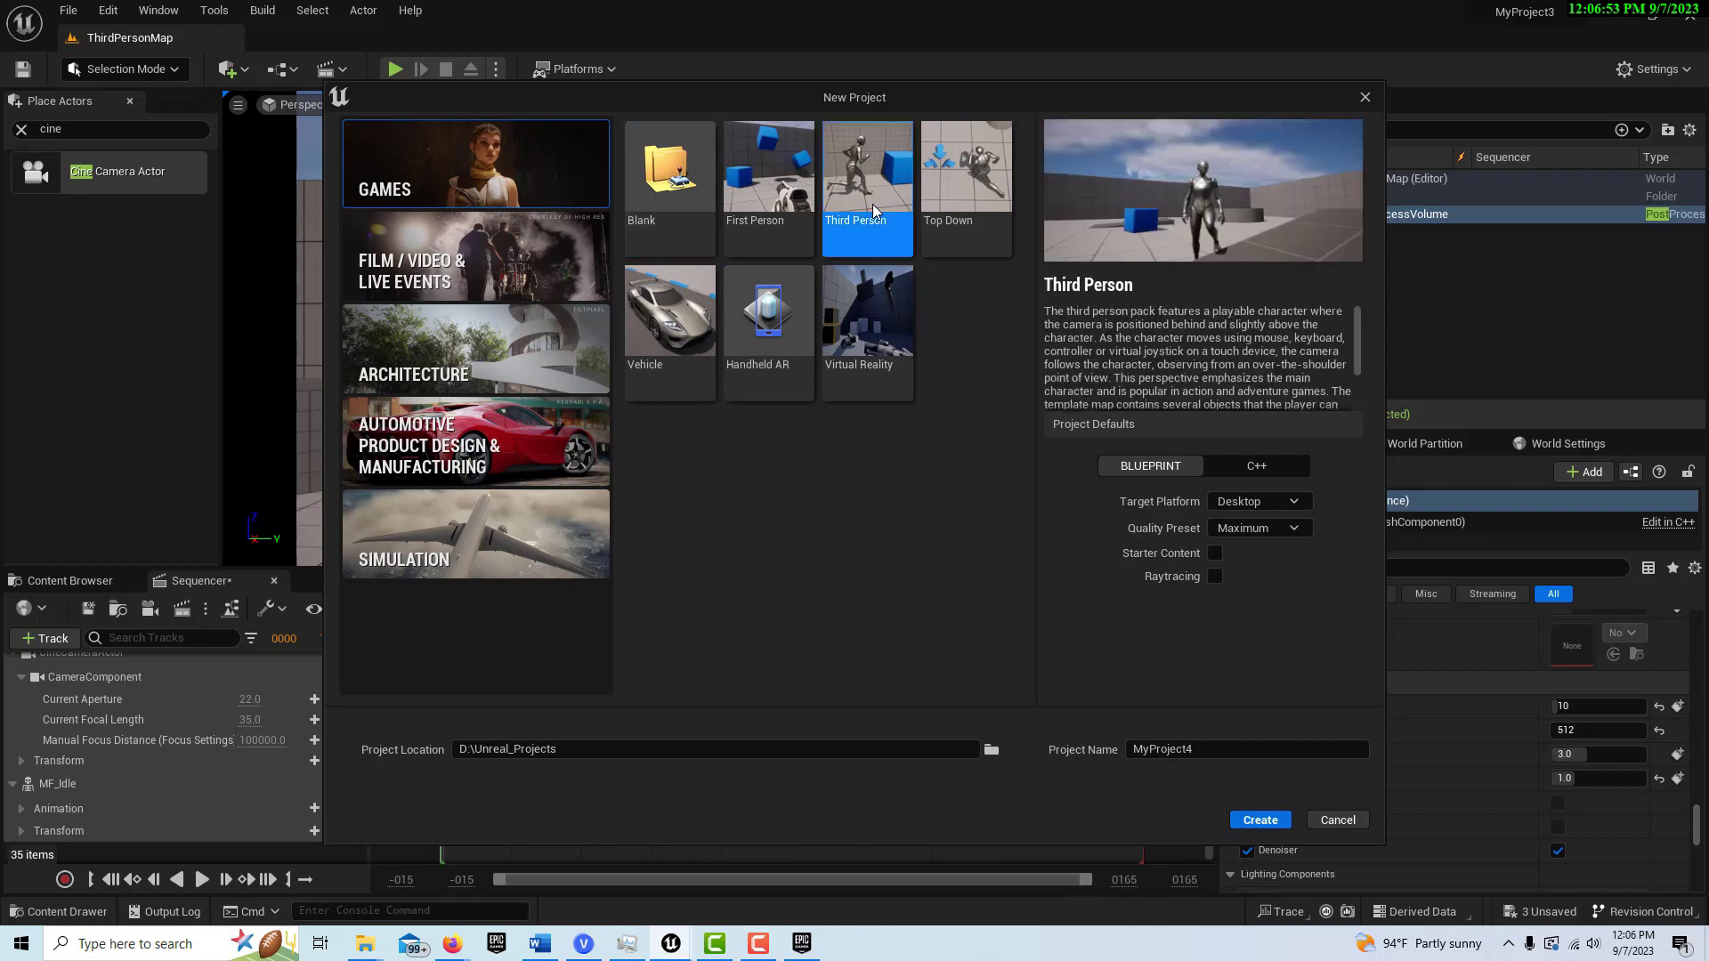
click(1273, 821)
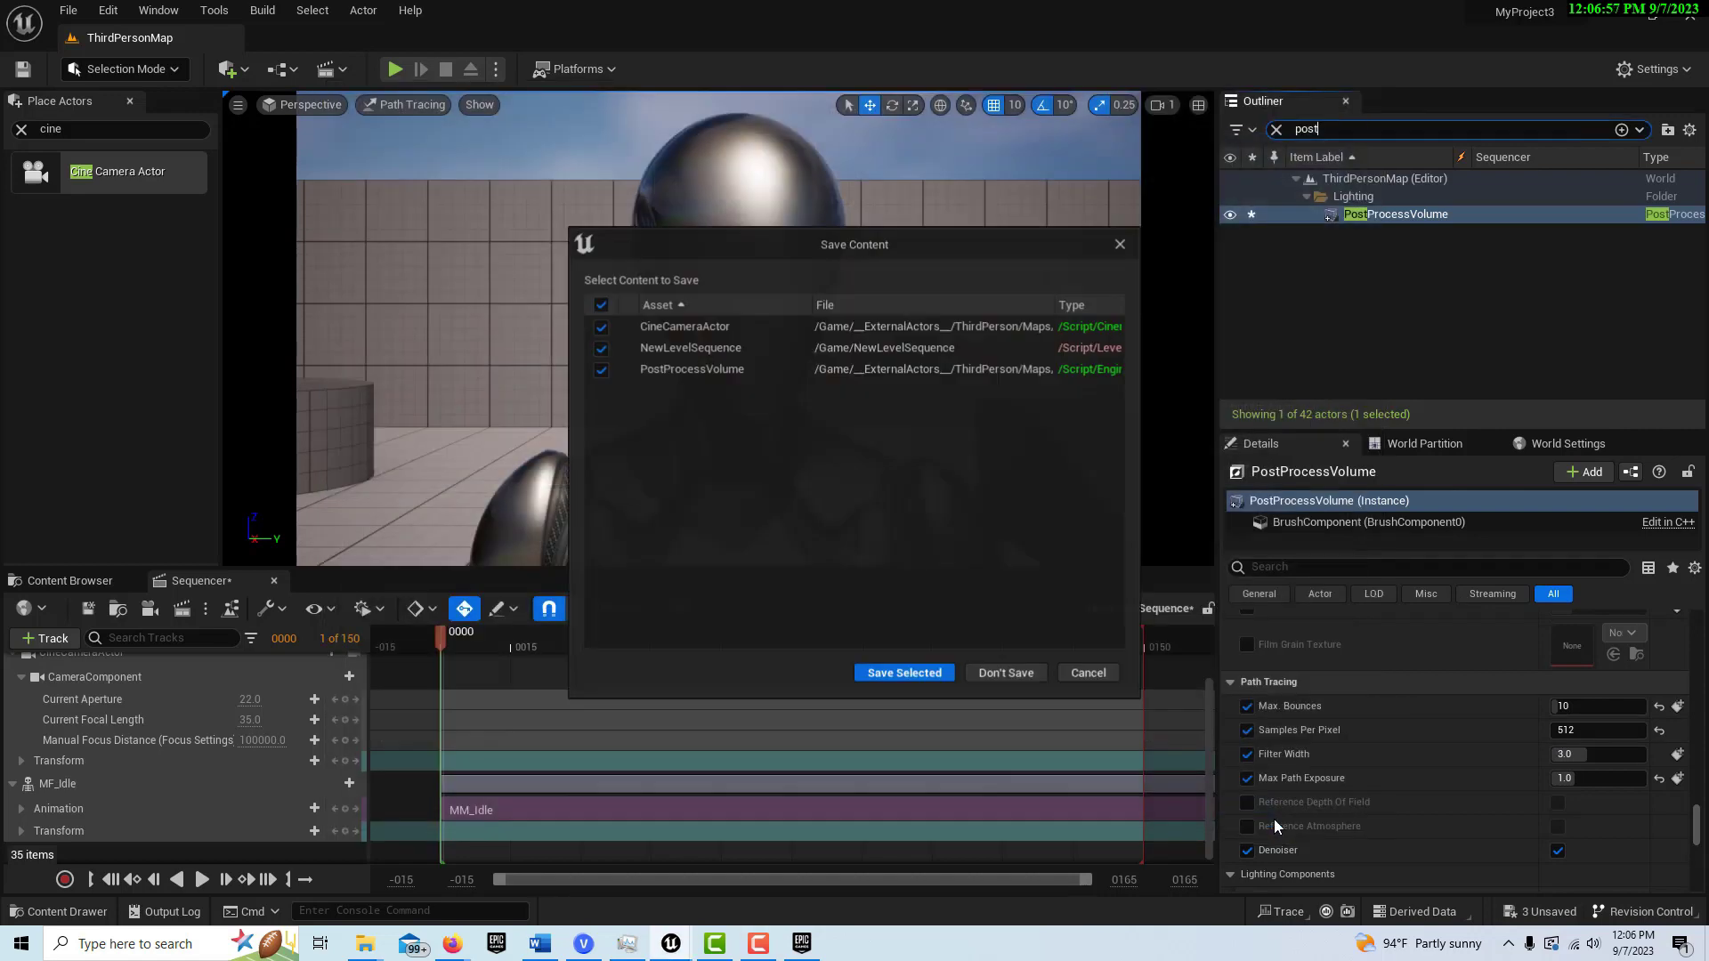
click(995, 677)
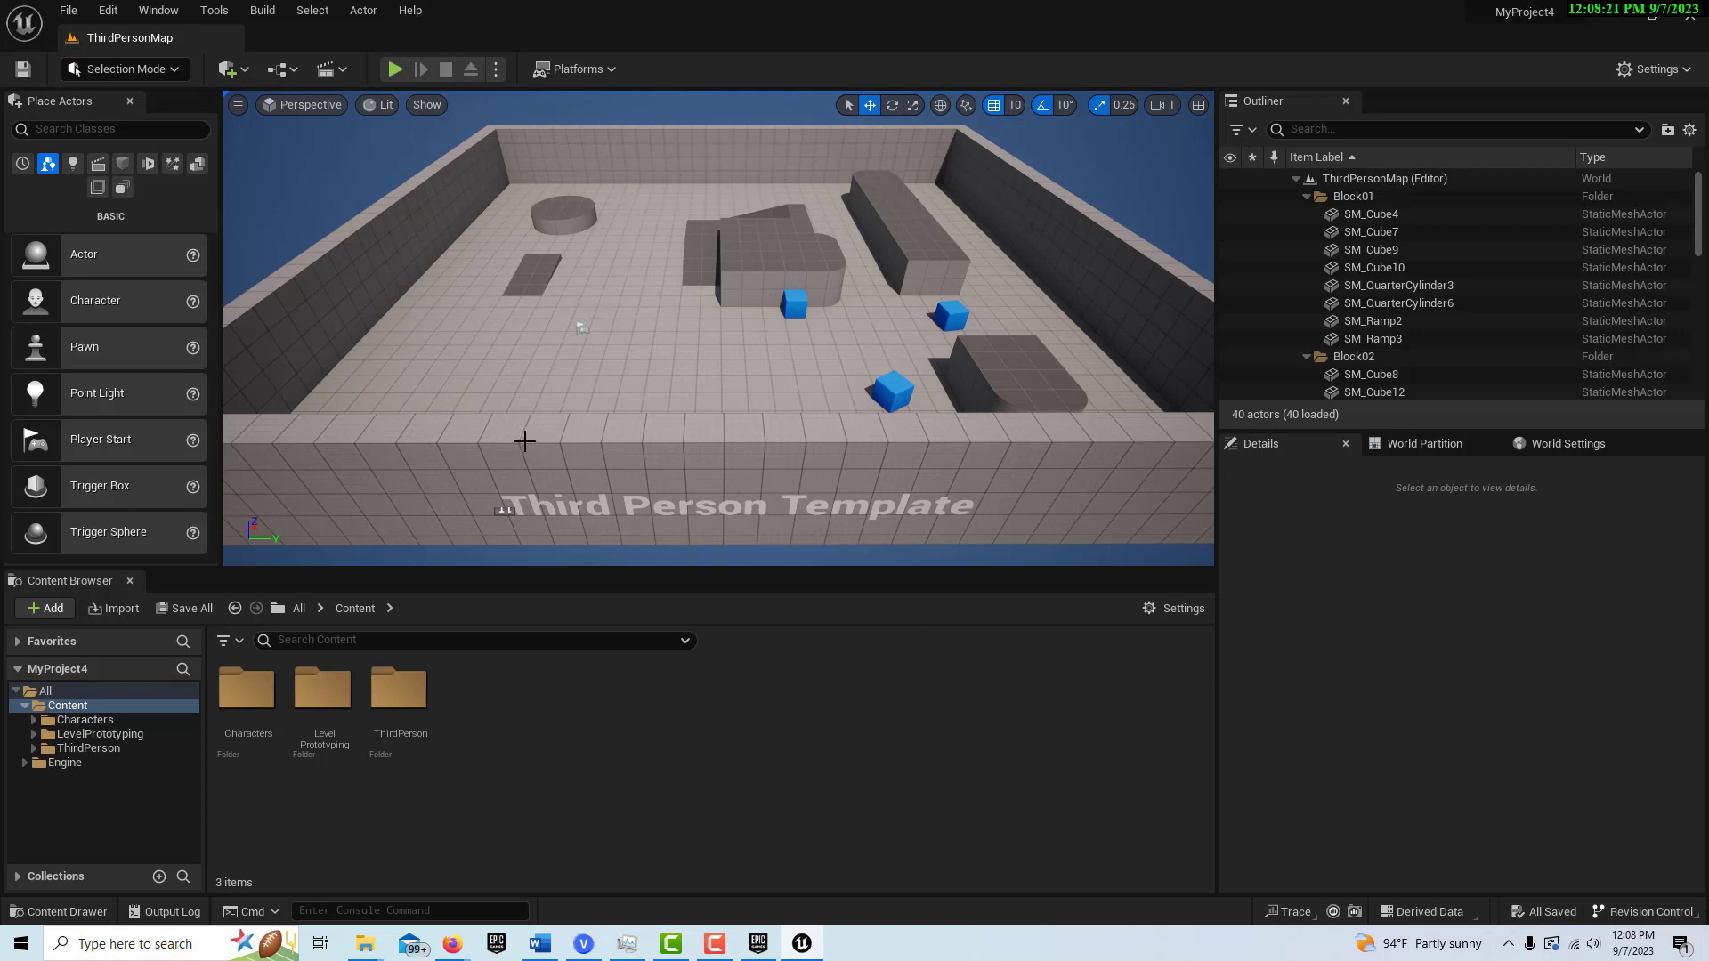
Place Quinn's MF_Idle animation from the Mannequins animations folder beside the player start and rotate it about 80° around Z
click(107, 720)
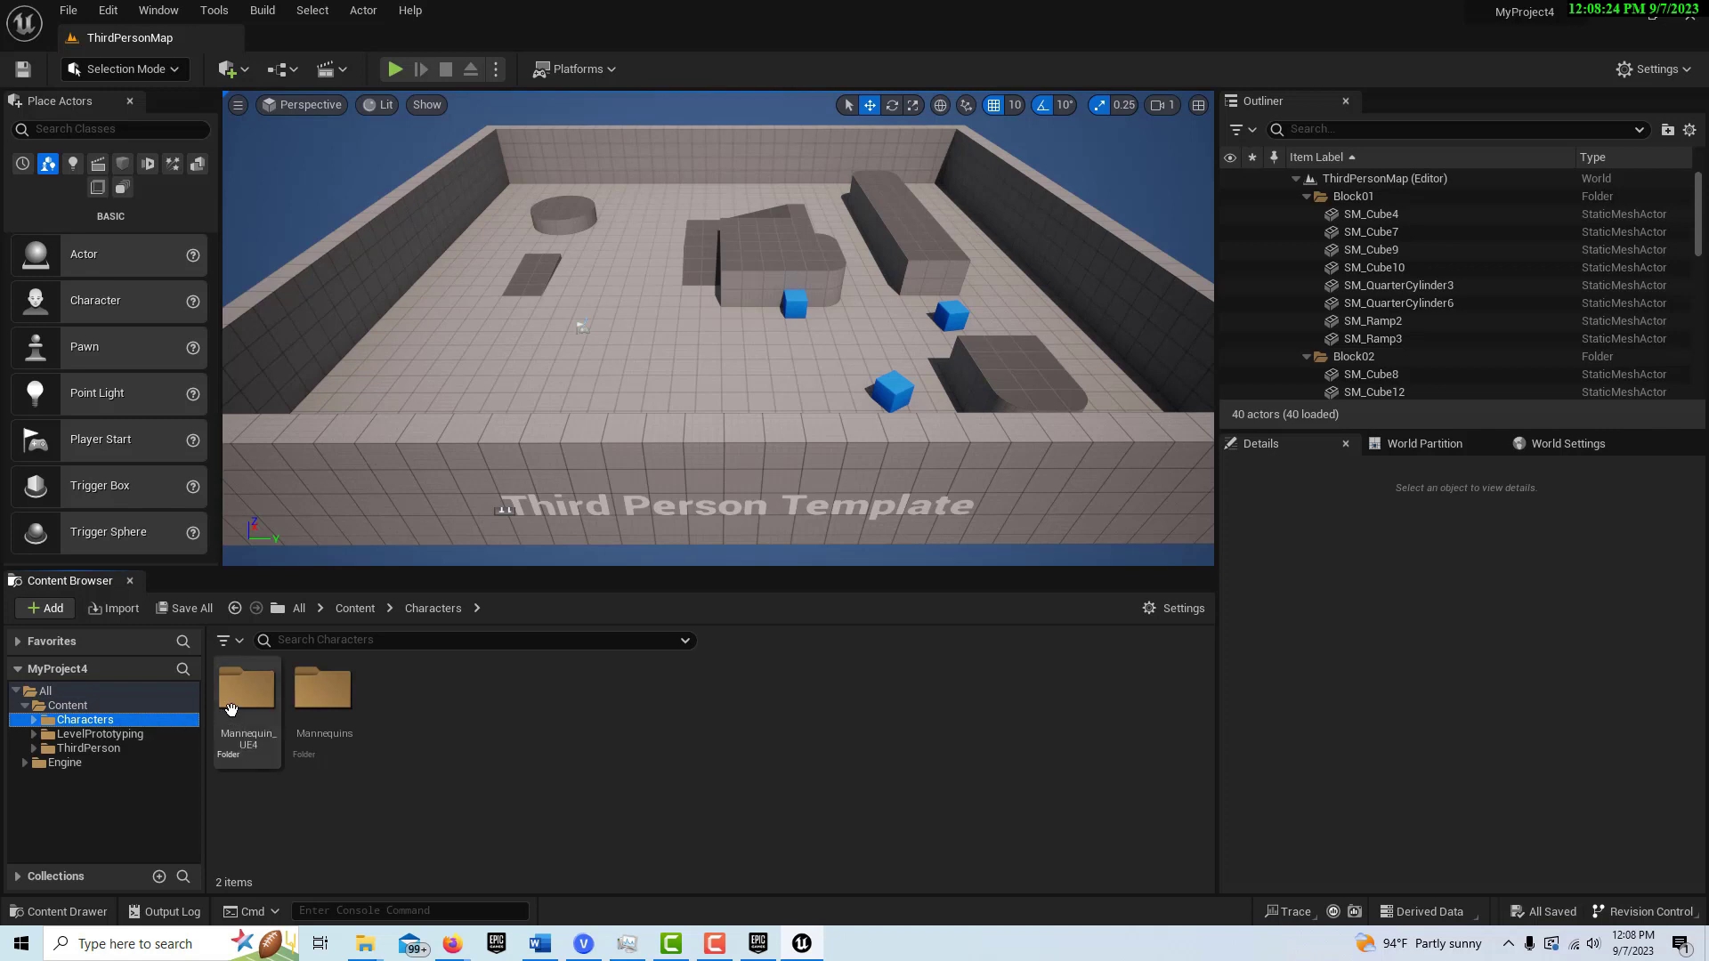
double_click(323, 688)
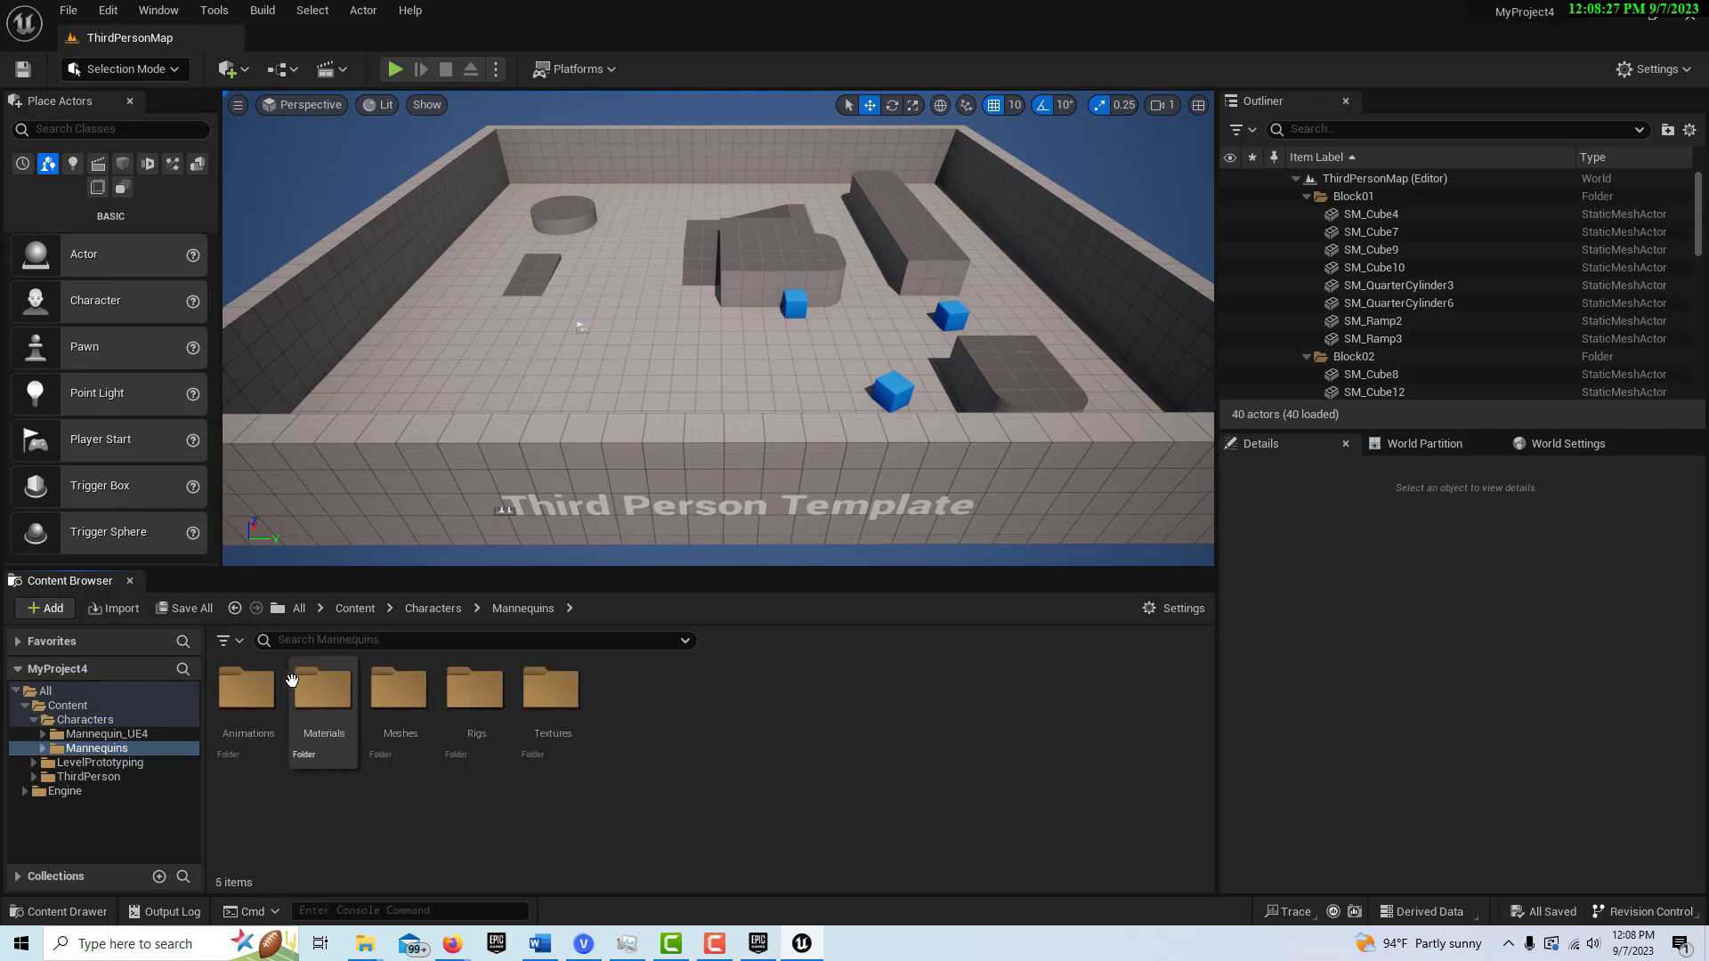
double_click(246, 688)
click(316, 710)
double_click(316, 710)
drag(322, 703, 608, 330)
key(e)
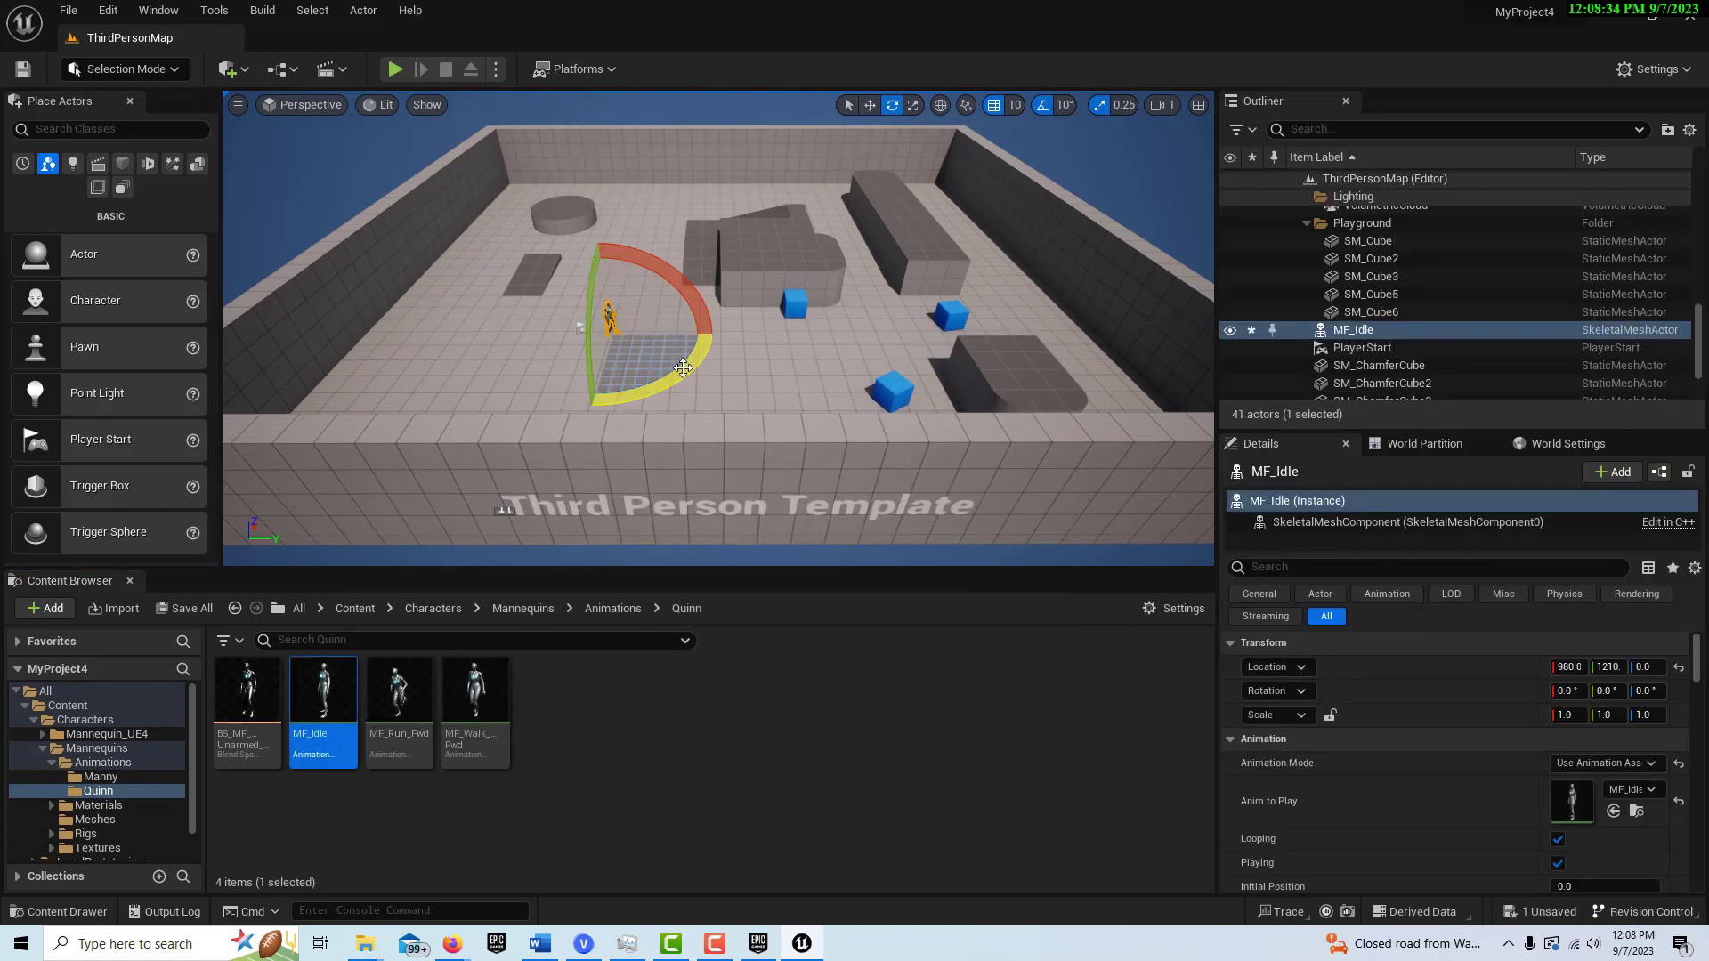
mouse_move(694, 371)
mouse_down()
mouse_move(716, 312)
mouse_move(705, 321)
mouse_move(730, 334)
mouse_move(713, 370)
mouse_up()
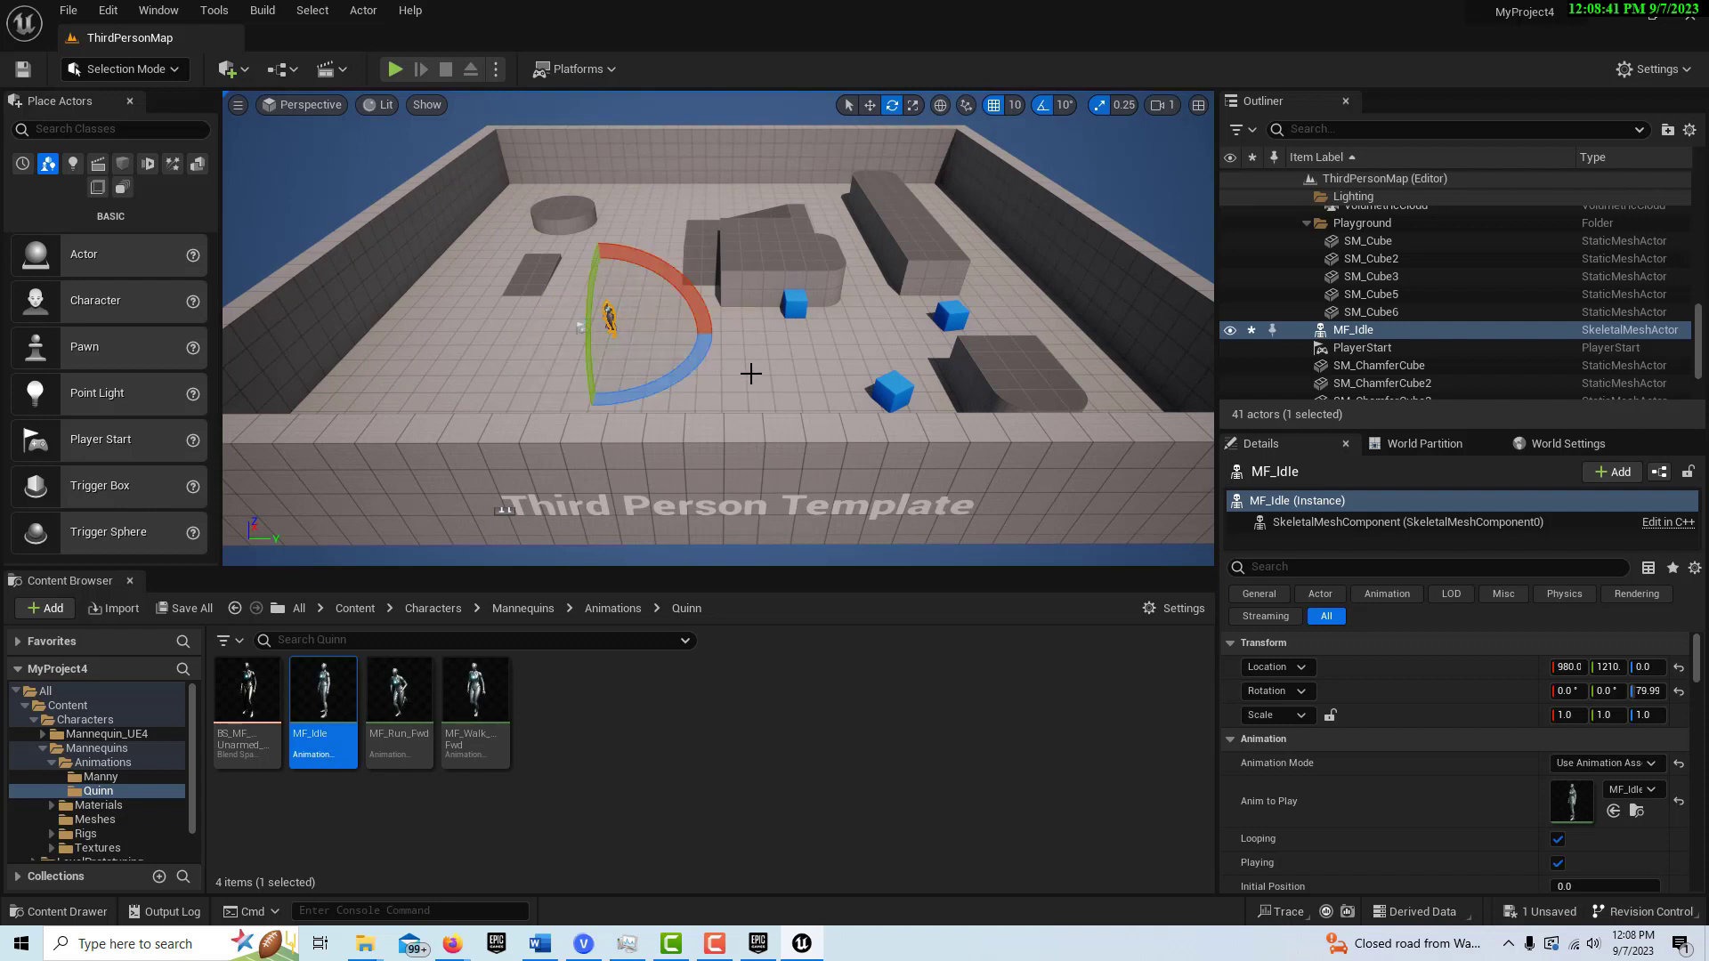
Add a Cine Camera Actor to the level and position it at about 760, 1210, 150, facing the mannequin
click(84, 129)
text(cine)
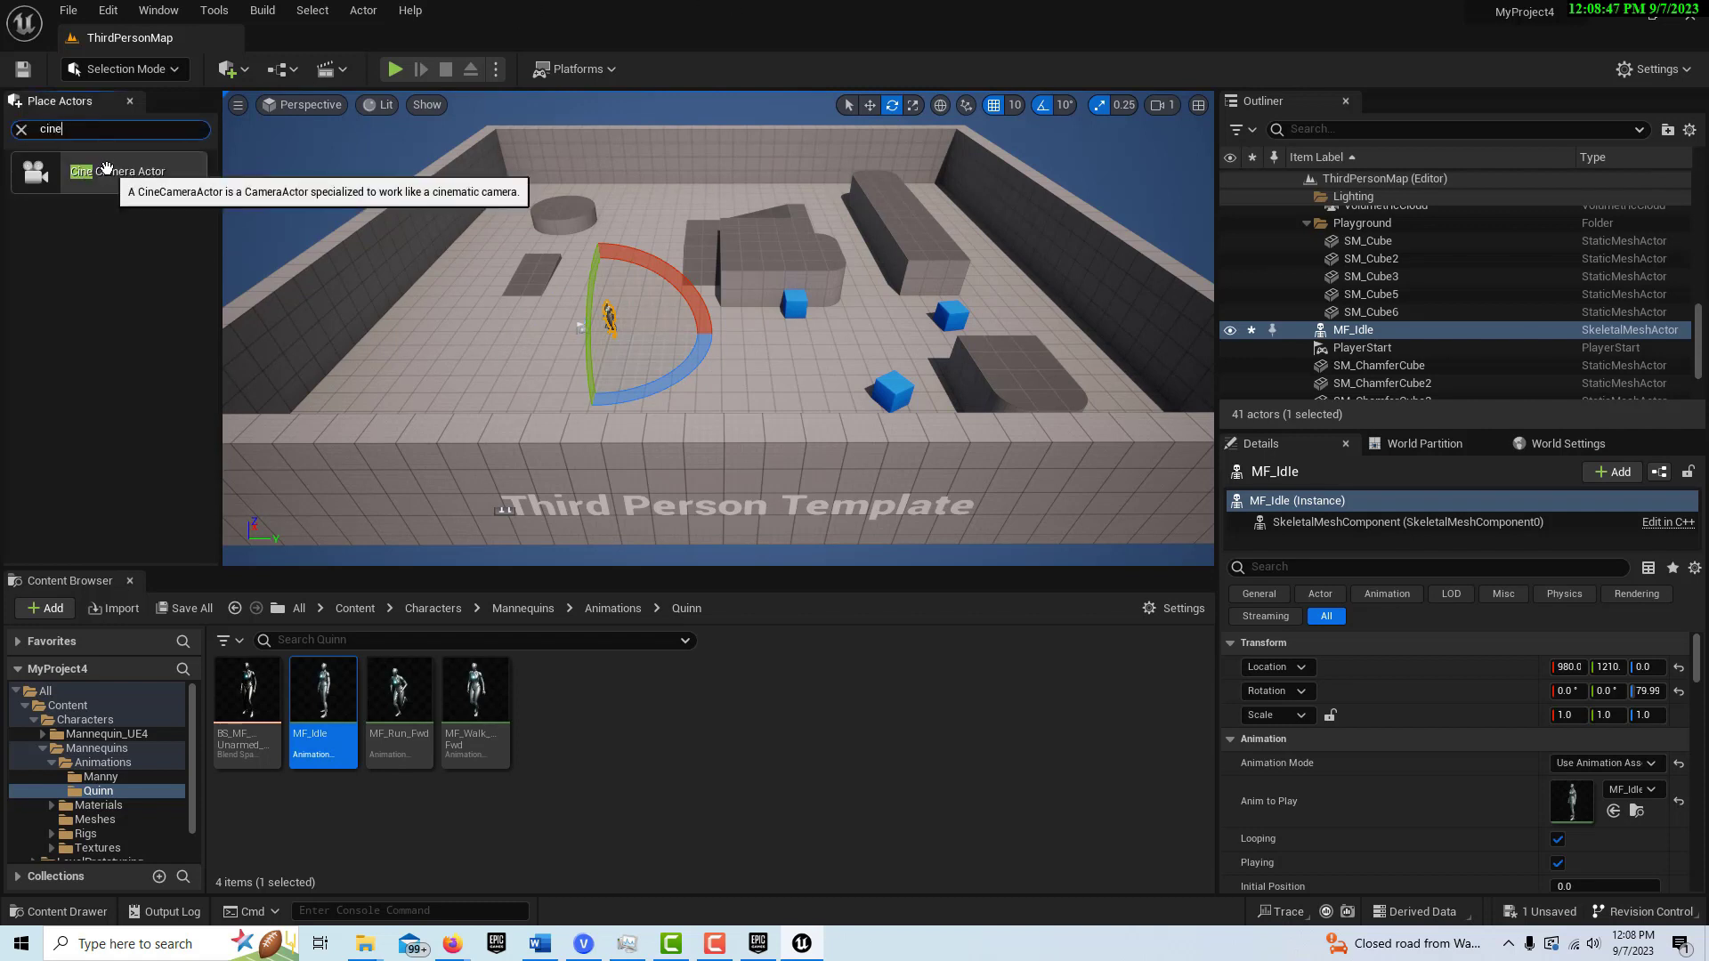
drag(103, 192, 659, 381)
click(581, 328)
key(w)
drag(580, 328, 569, 295)
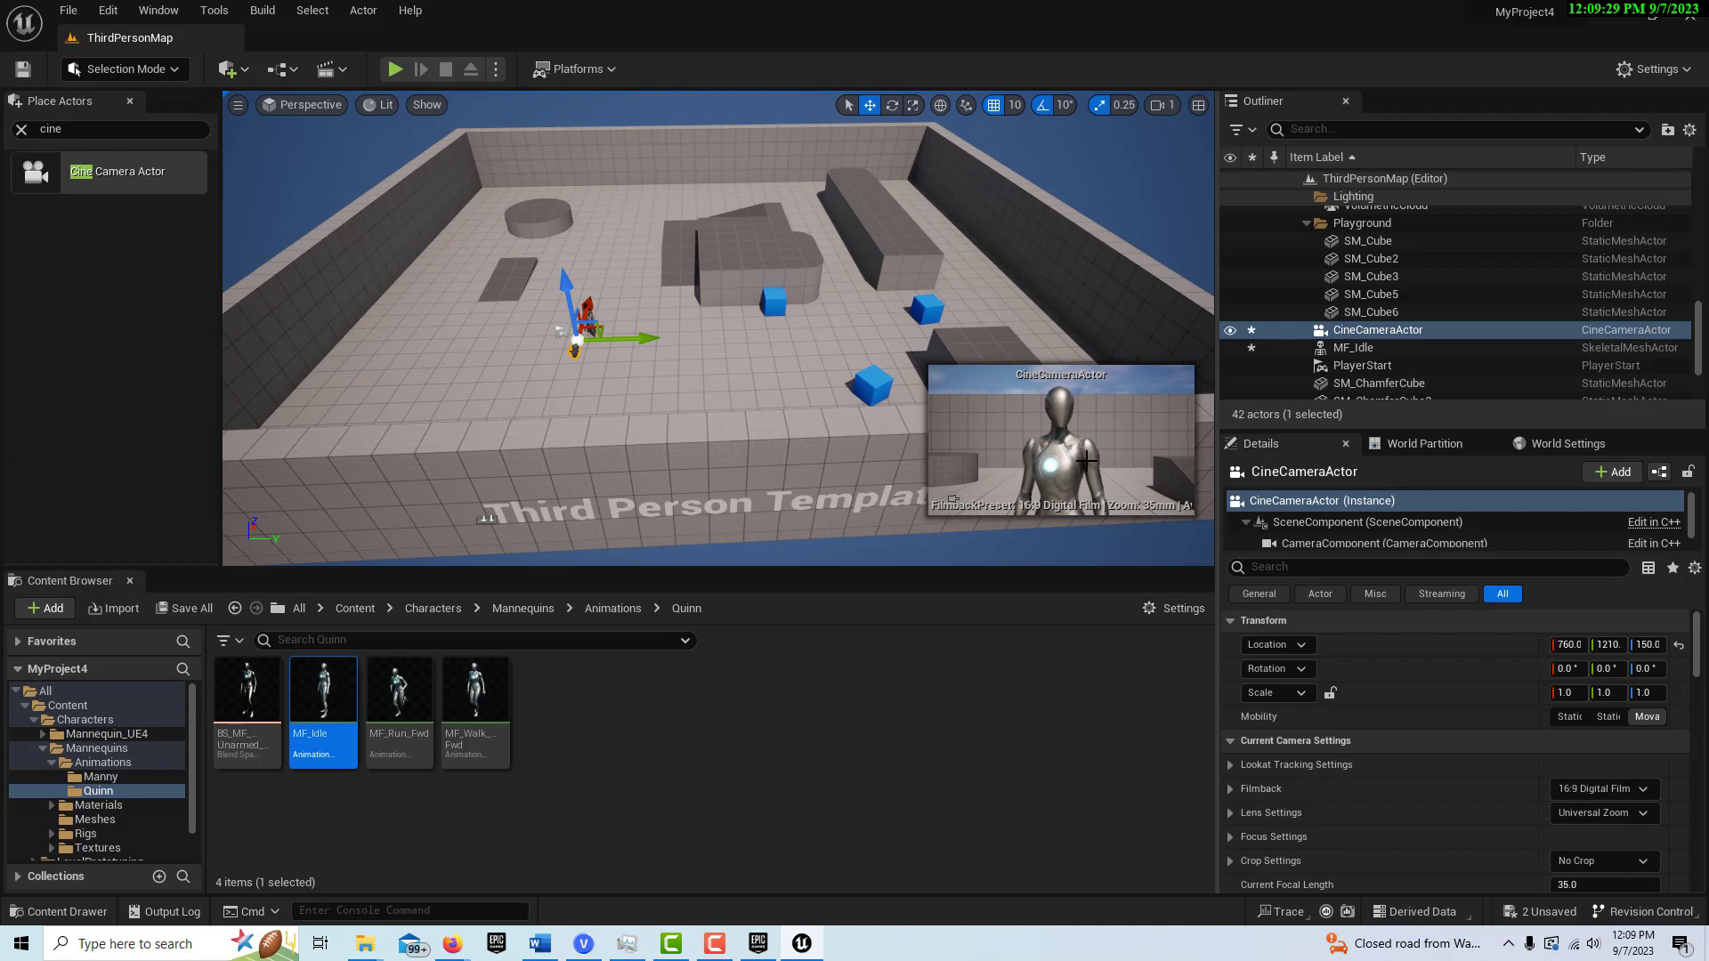
Enable Support Hardware Ray Tracing in the project's rendering settings, accept enabling skin cache, and postpone the restart
click(107, 11)
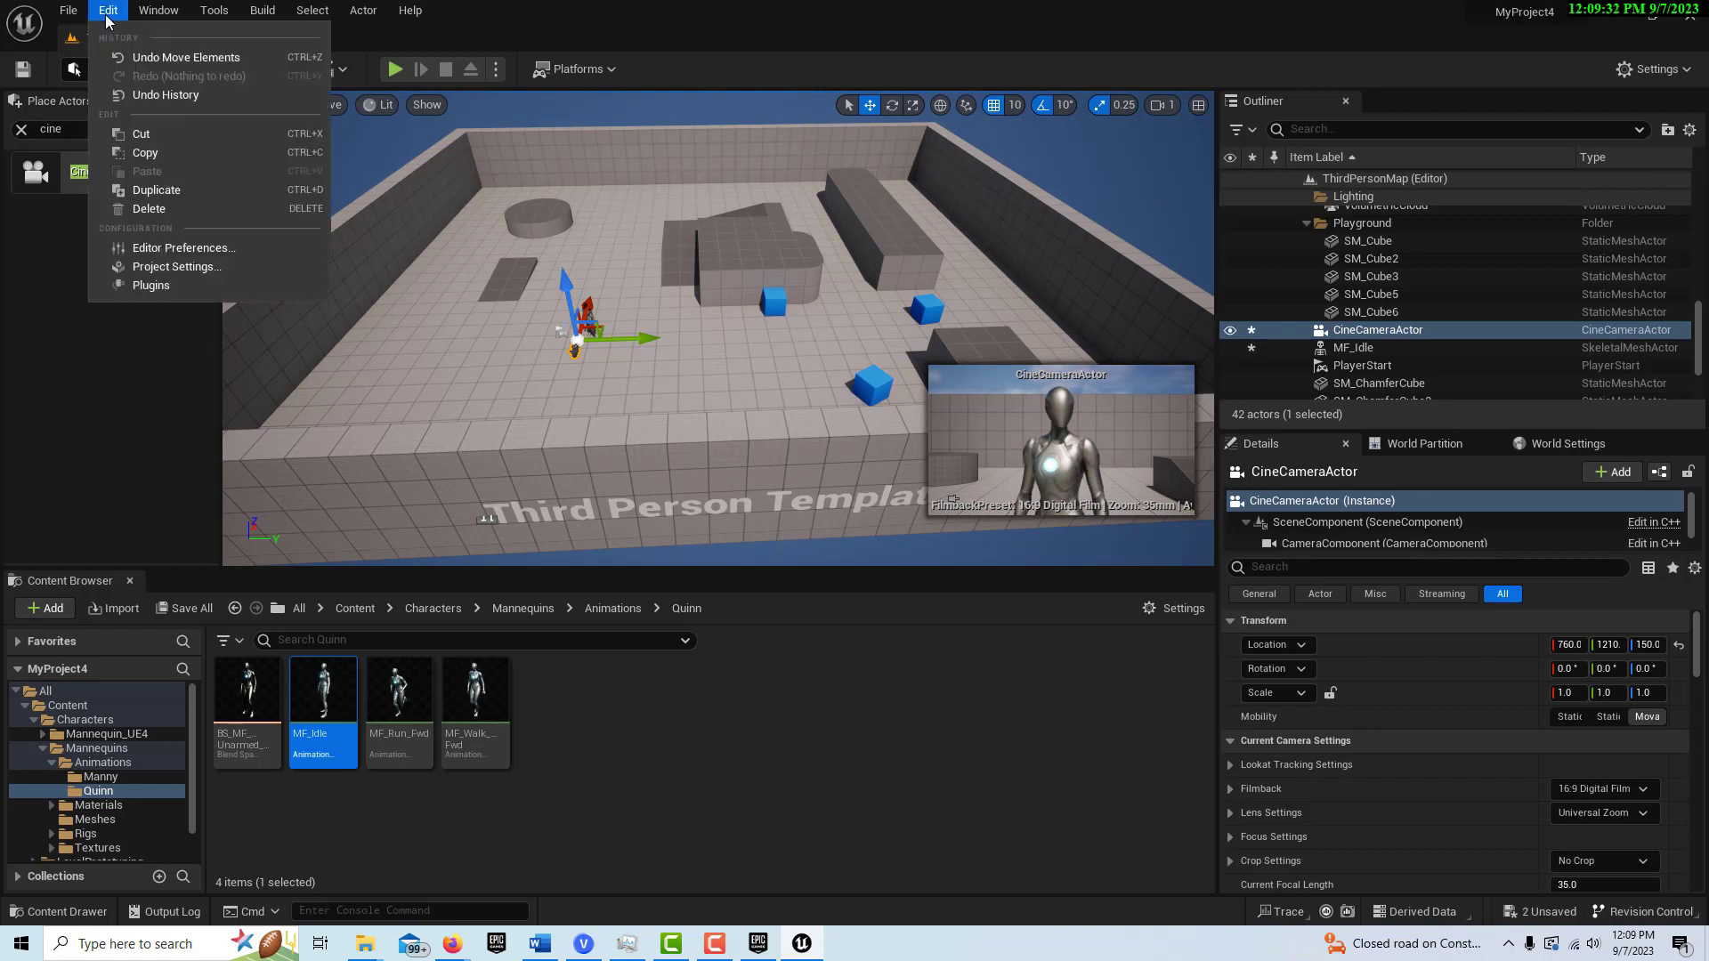
click(198, 266)
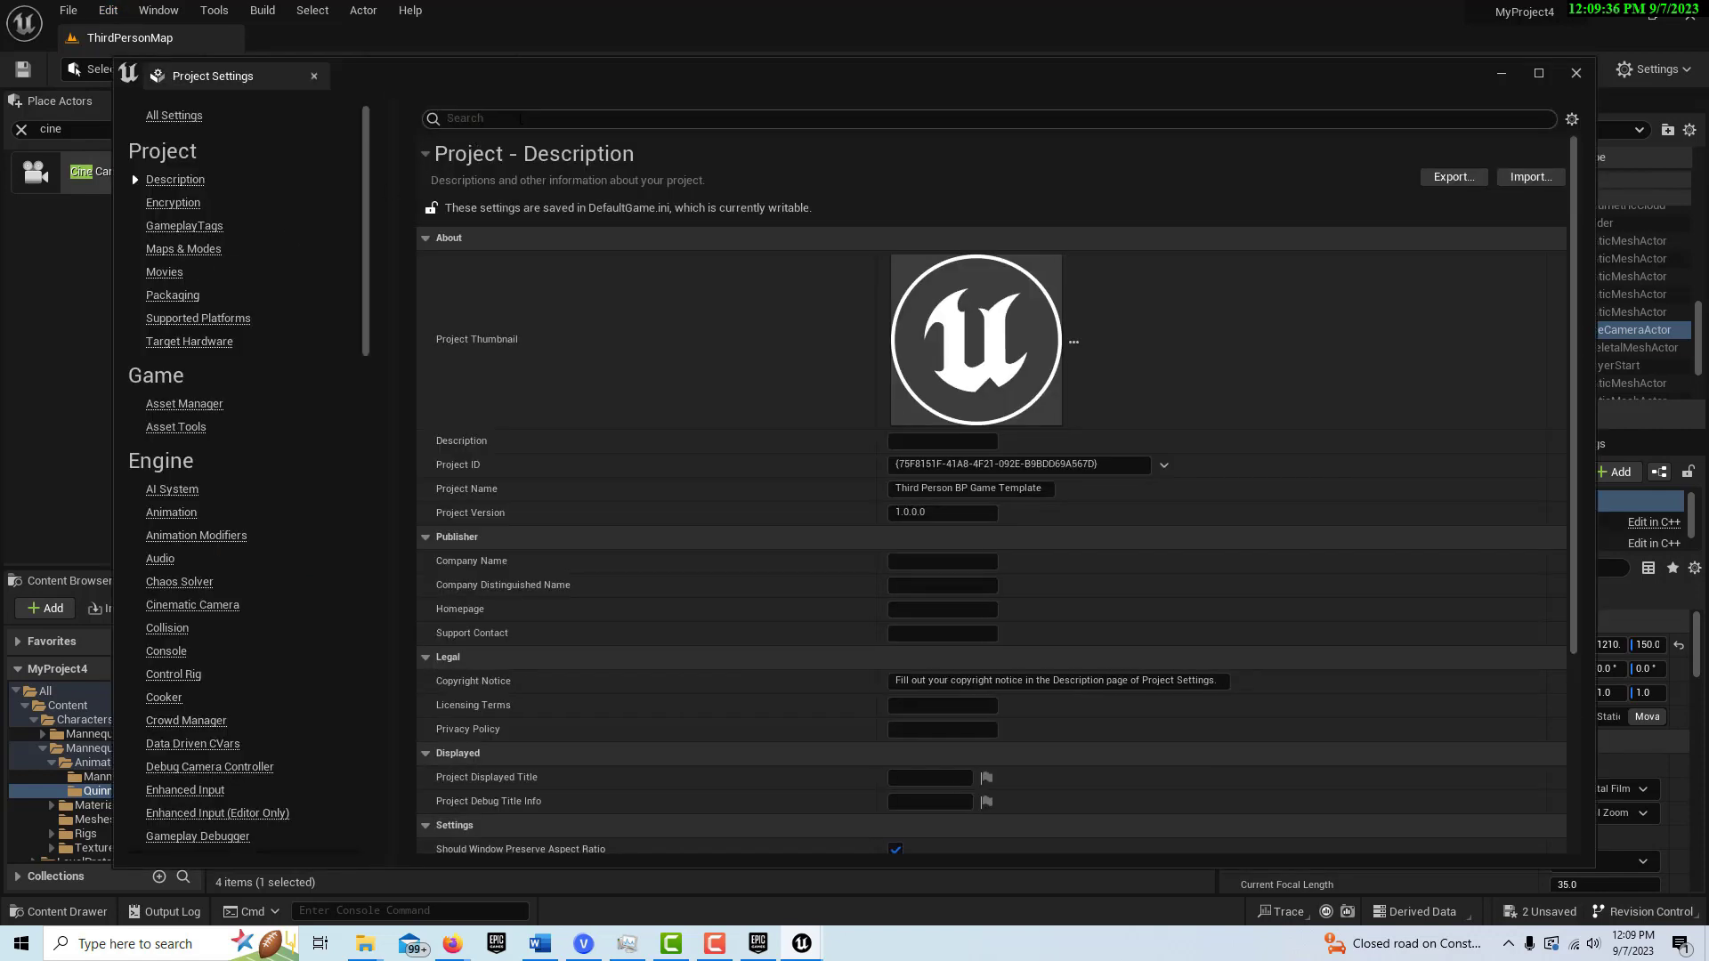
scroll(215, 326, down, 12)
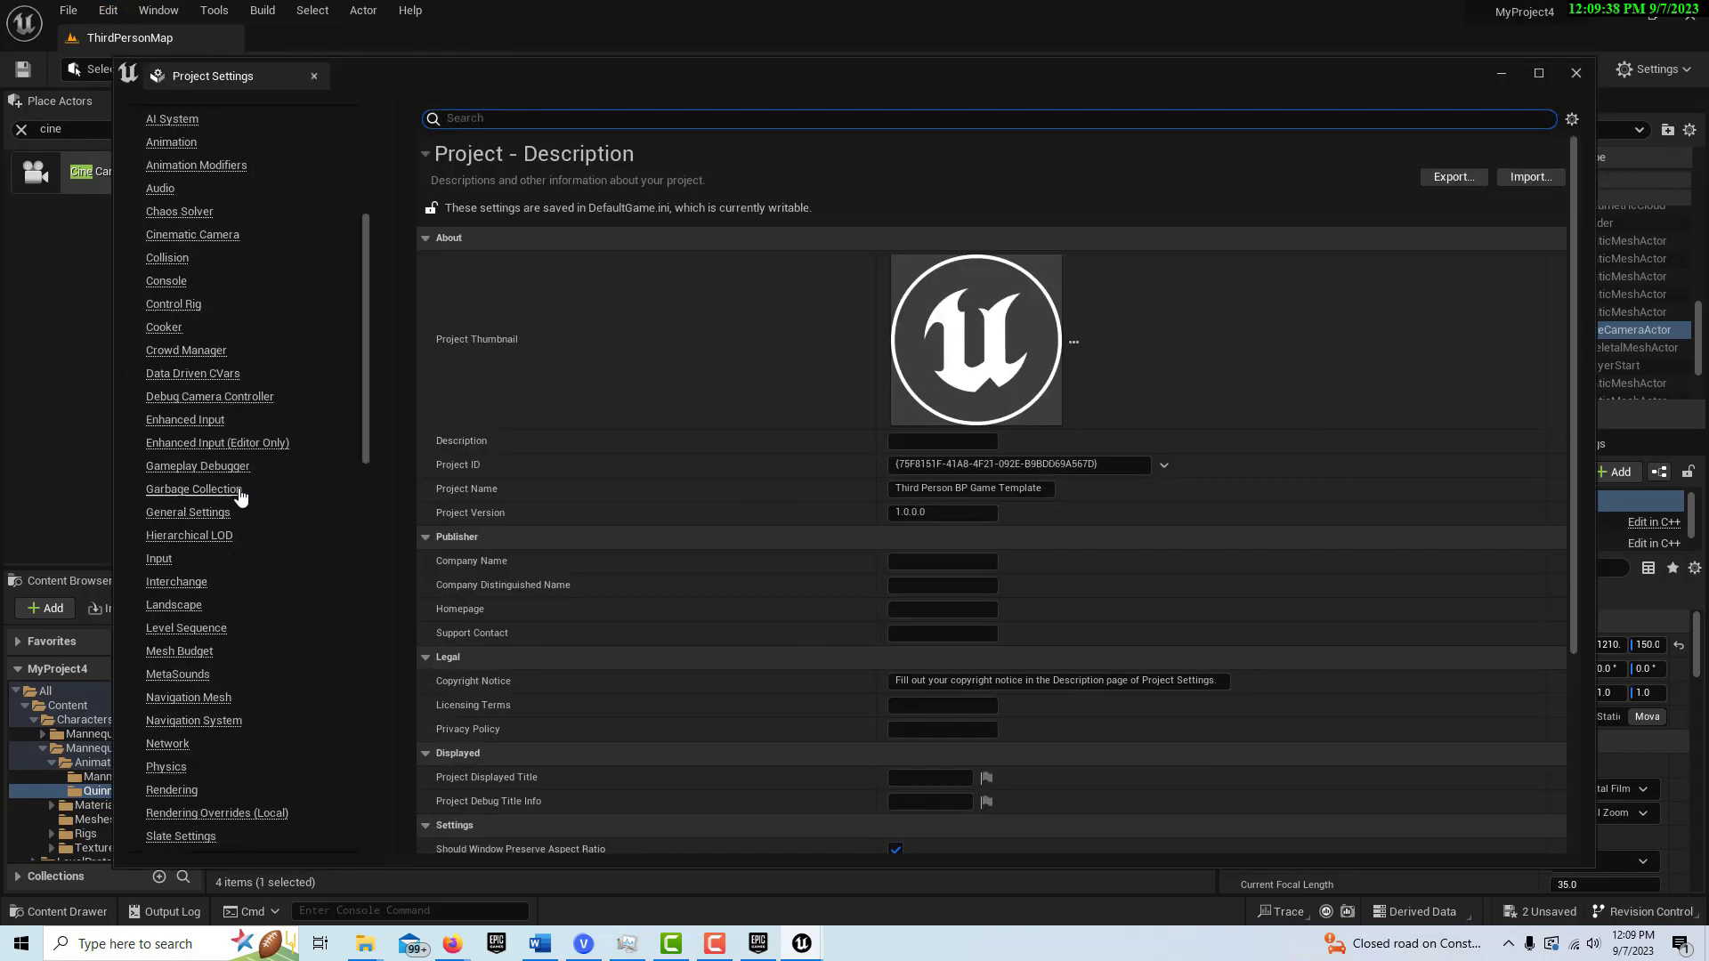
click(169, 644)
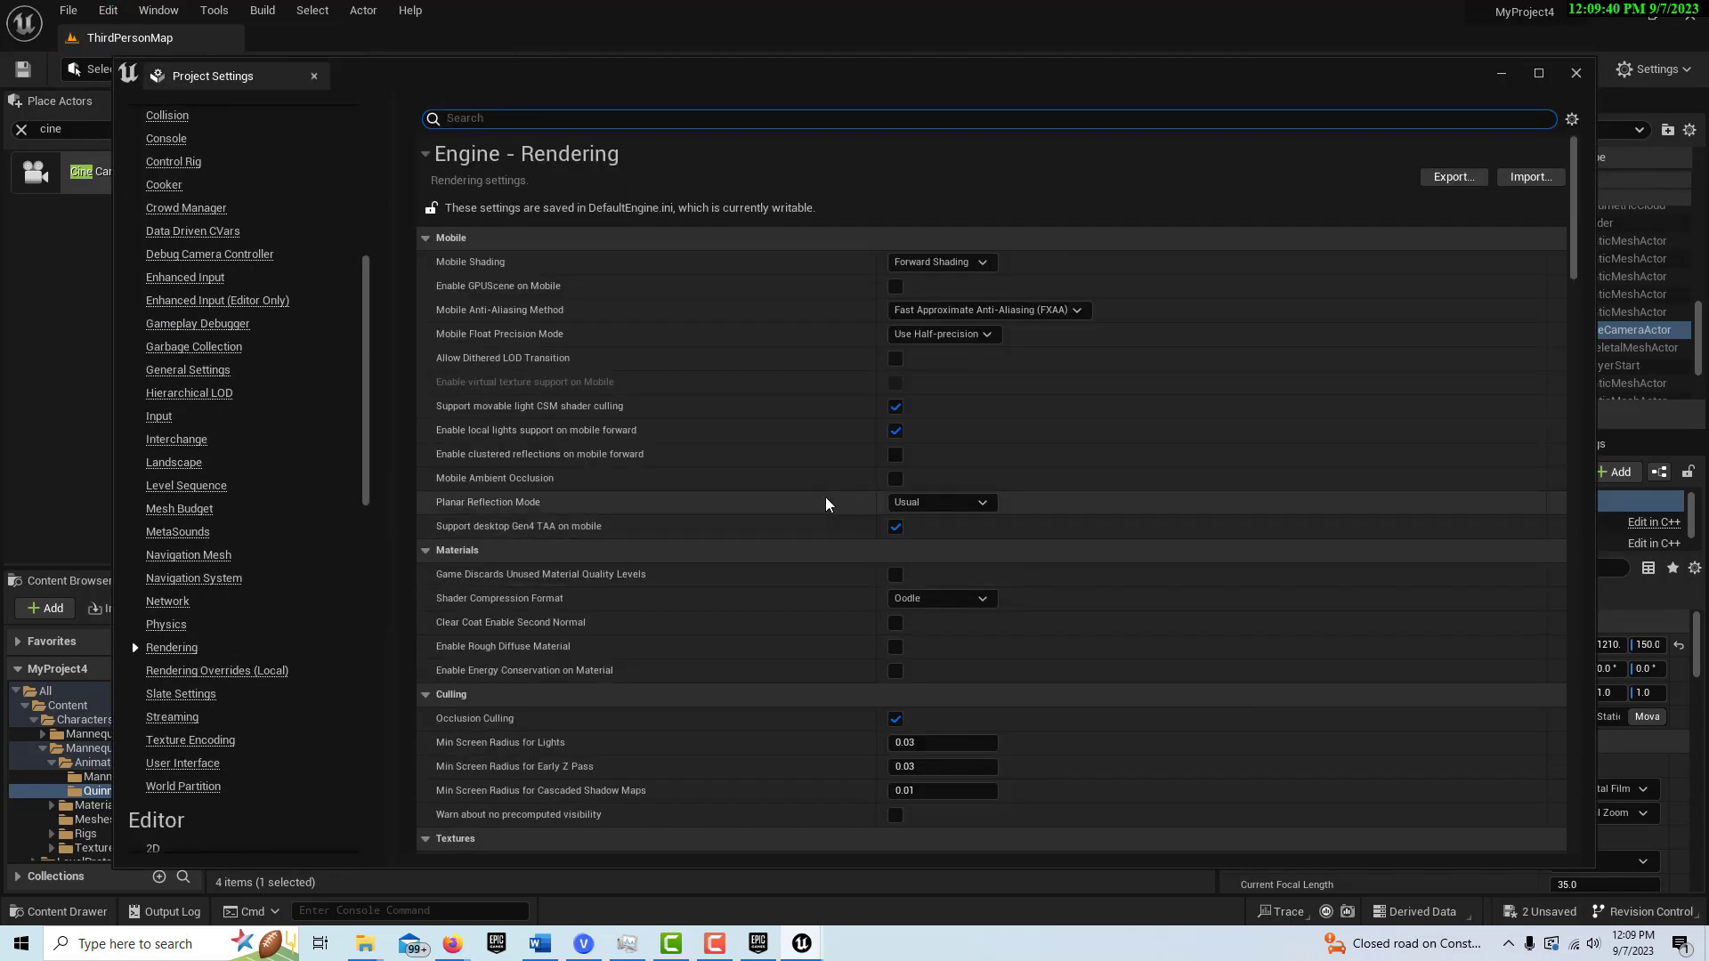
scroll(810, 507, down, 10)
scroll(795, 522, down, 10)
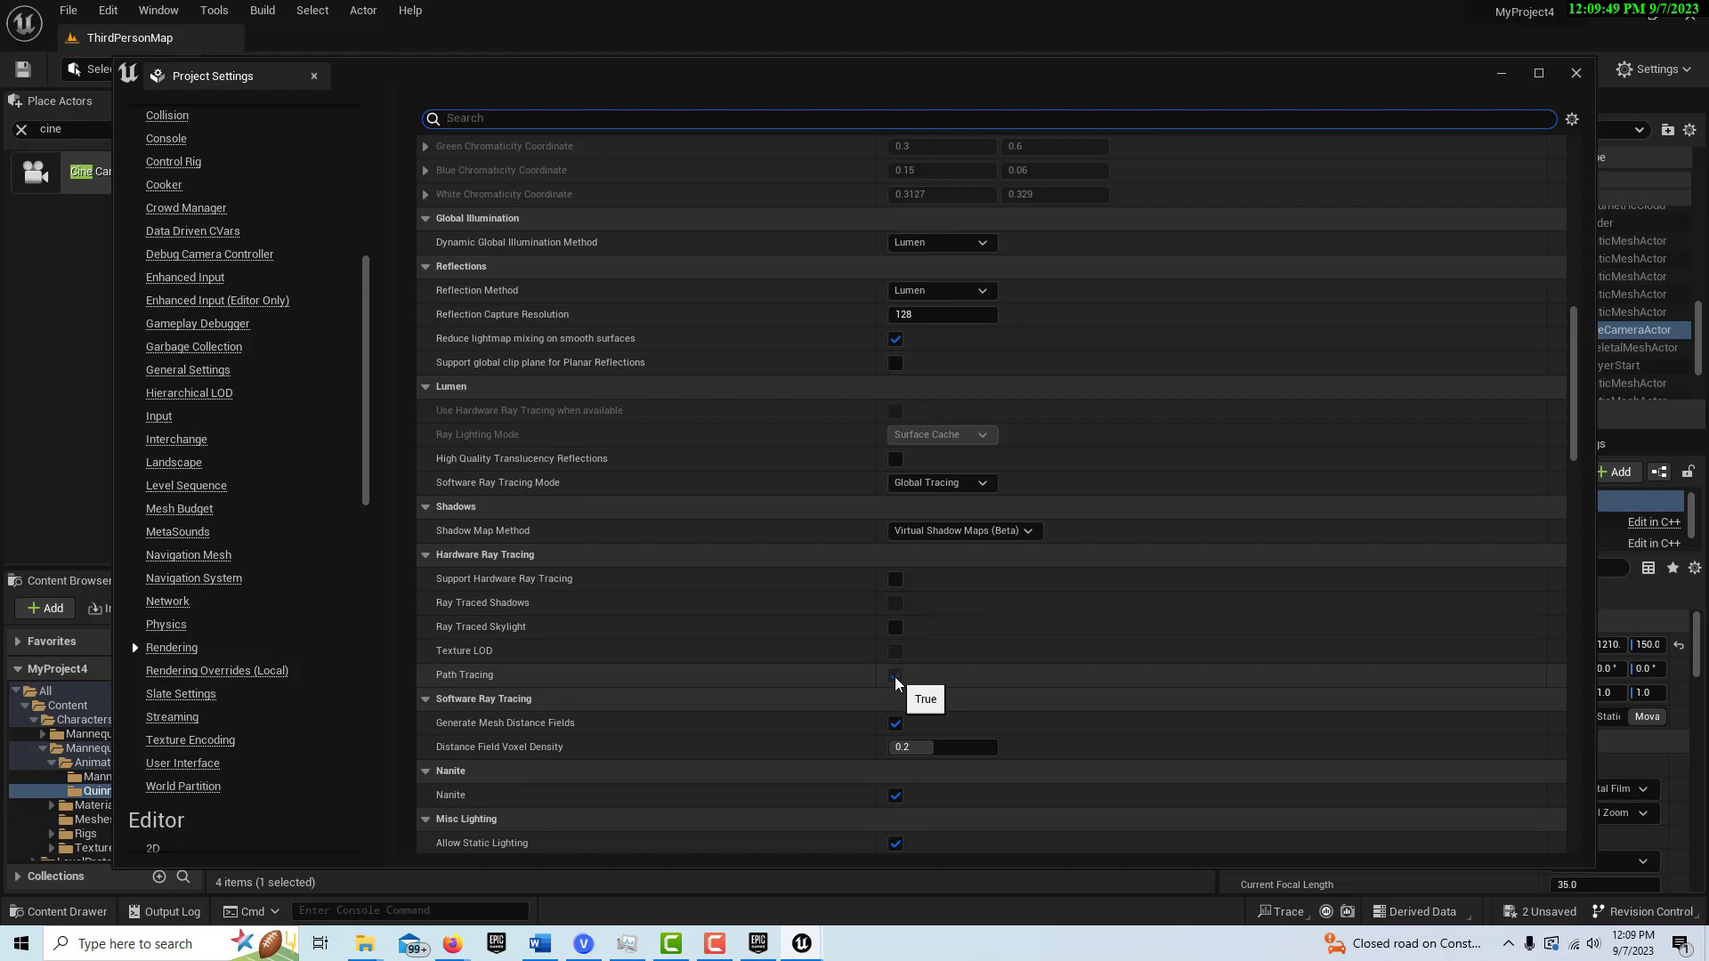
click(899, 587)
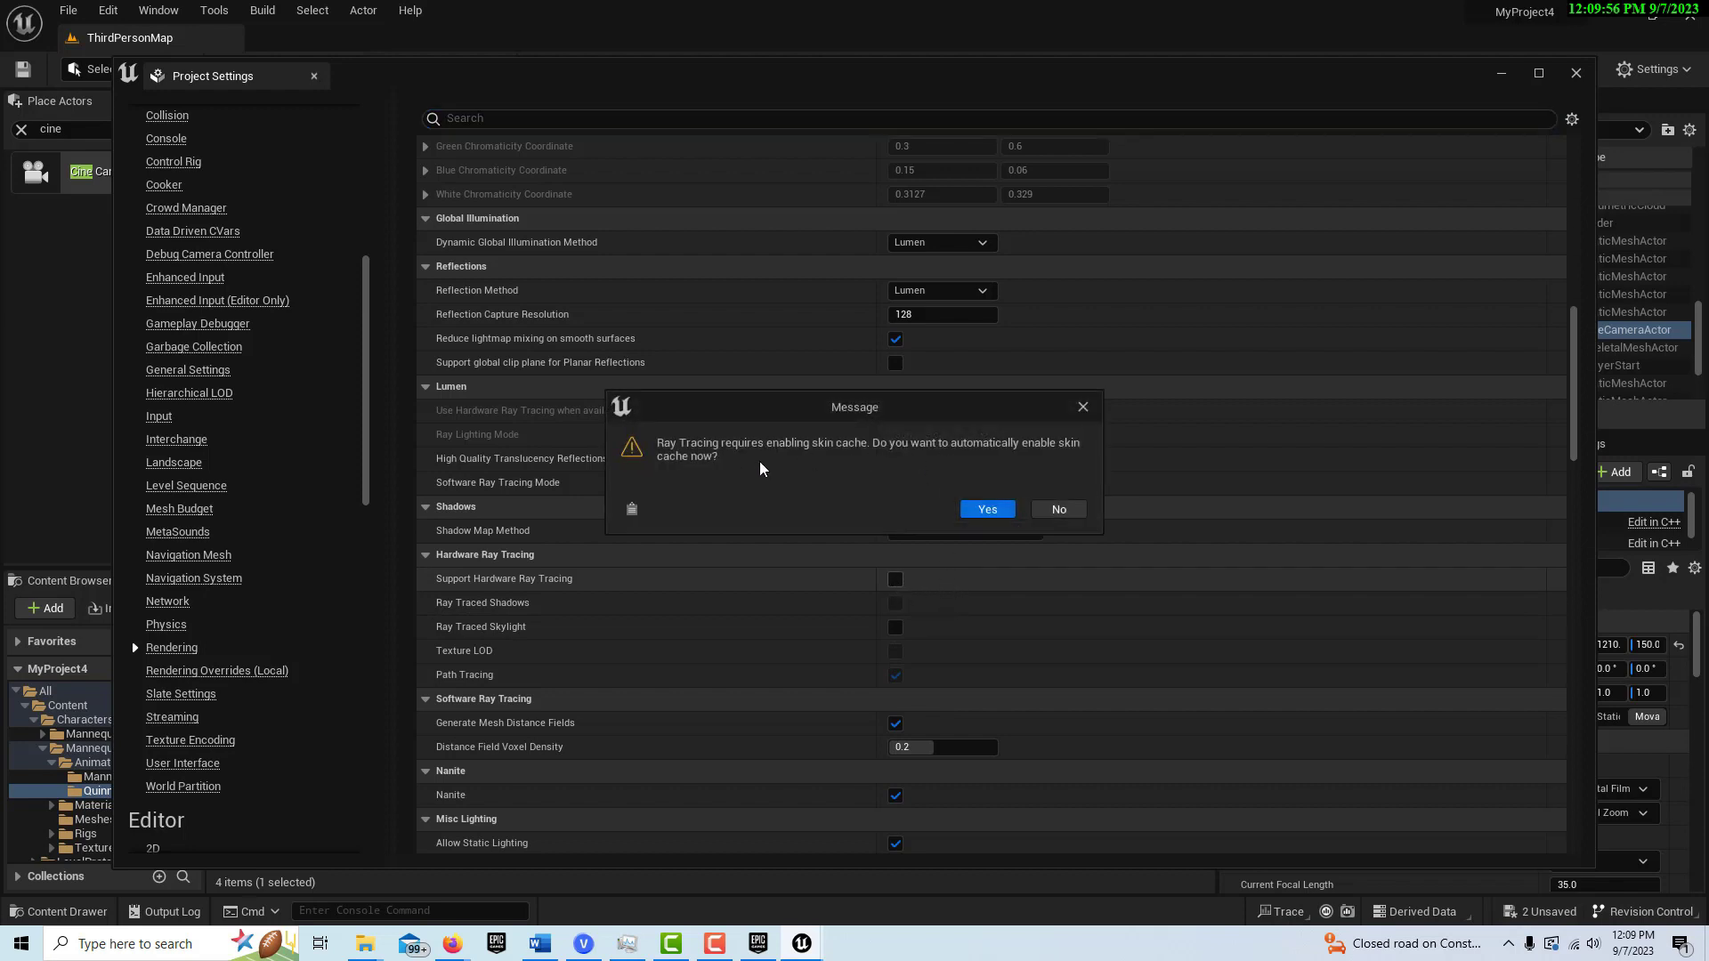
click(986, 509)
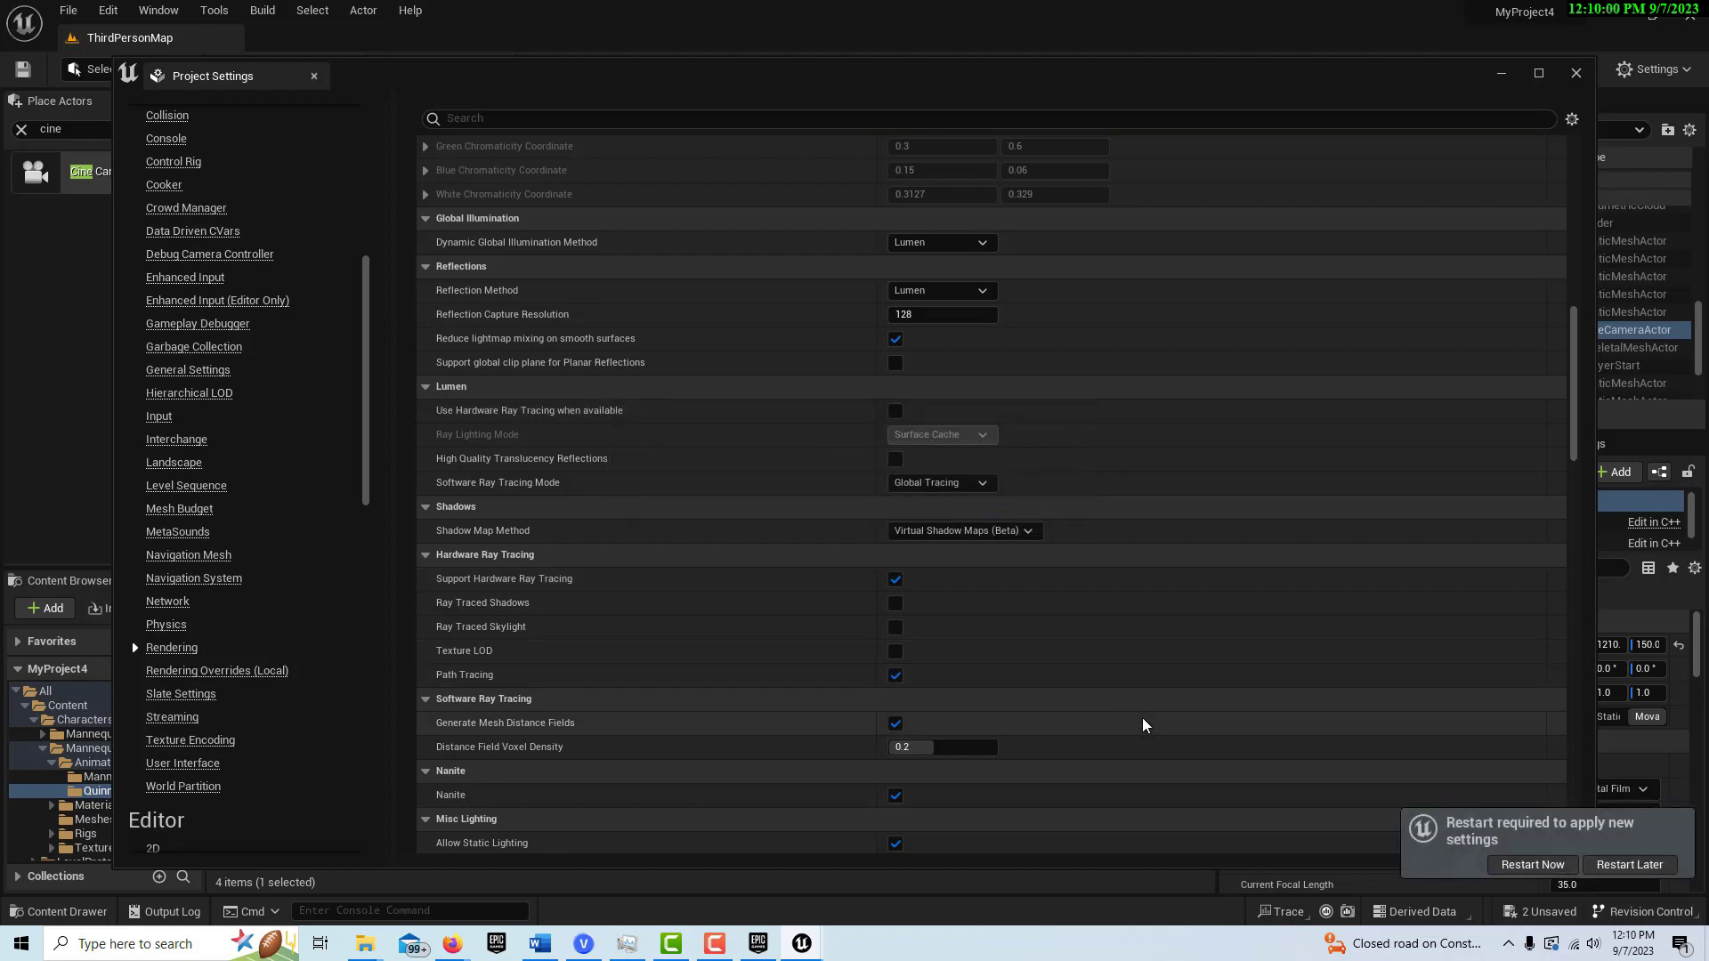
click(1646, 864)
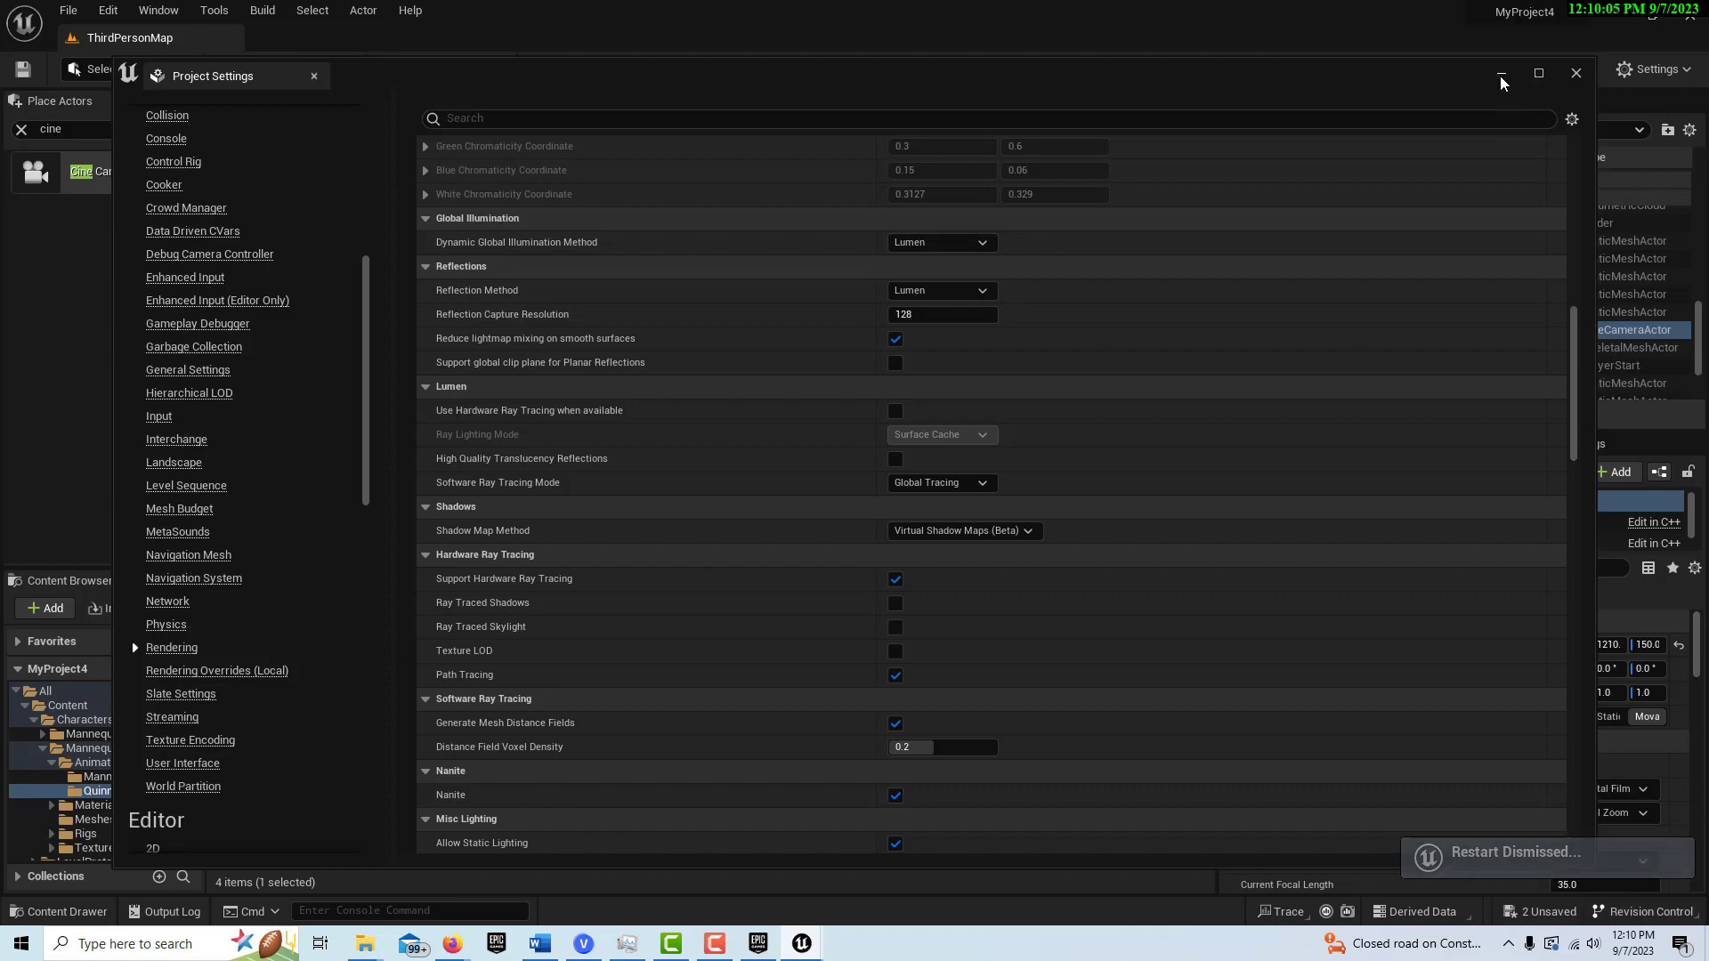
Search the project settings for "rhi" and check the Default RHI for Windows
drag(1580, 399, 1576, 234)
click(646, 116)
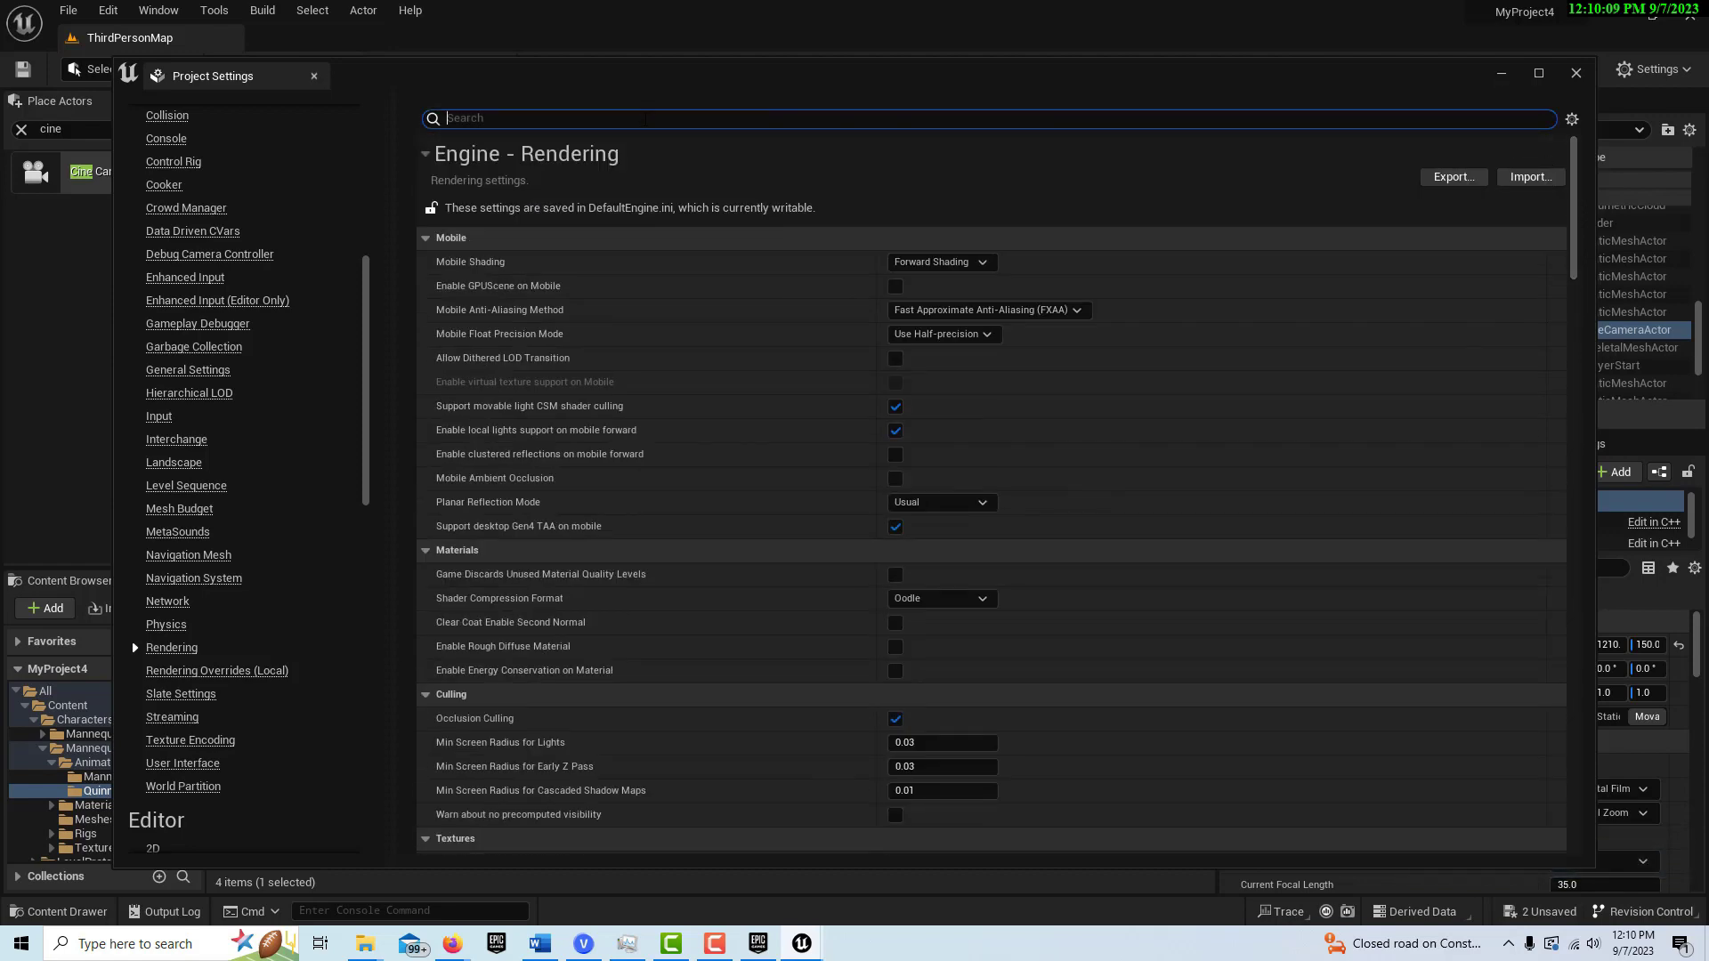
text(rhi)
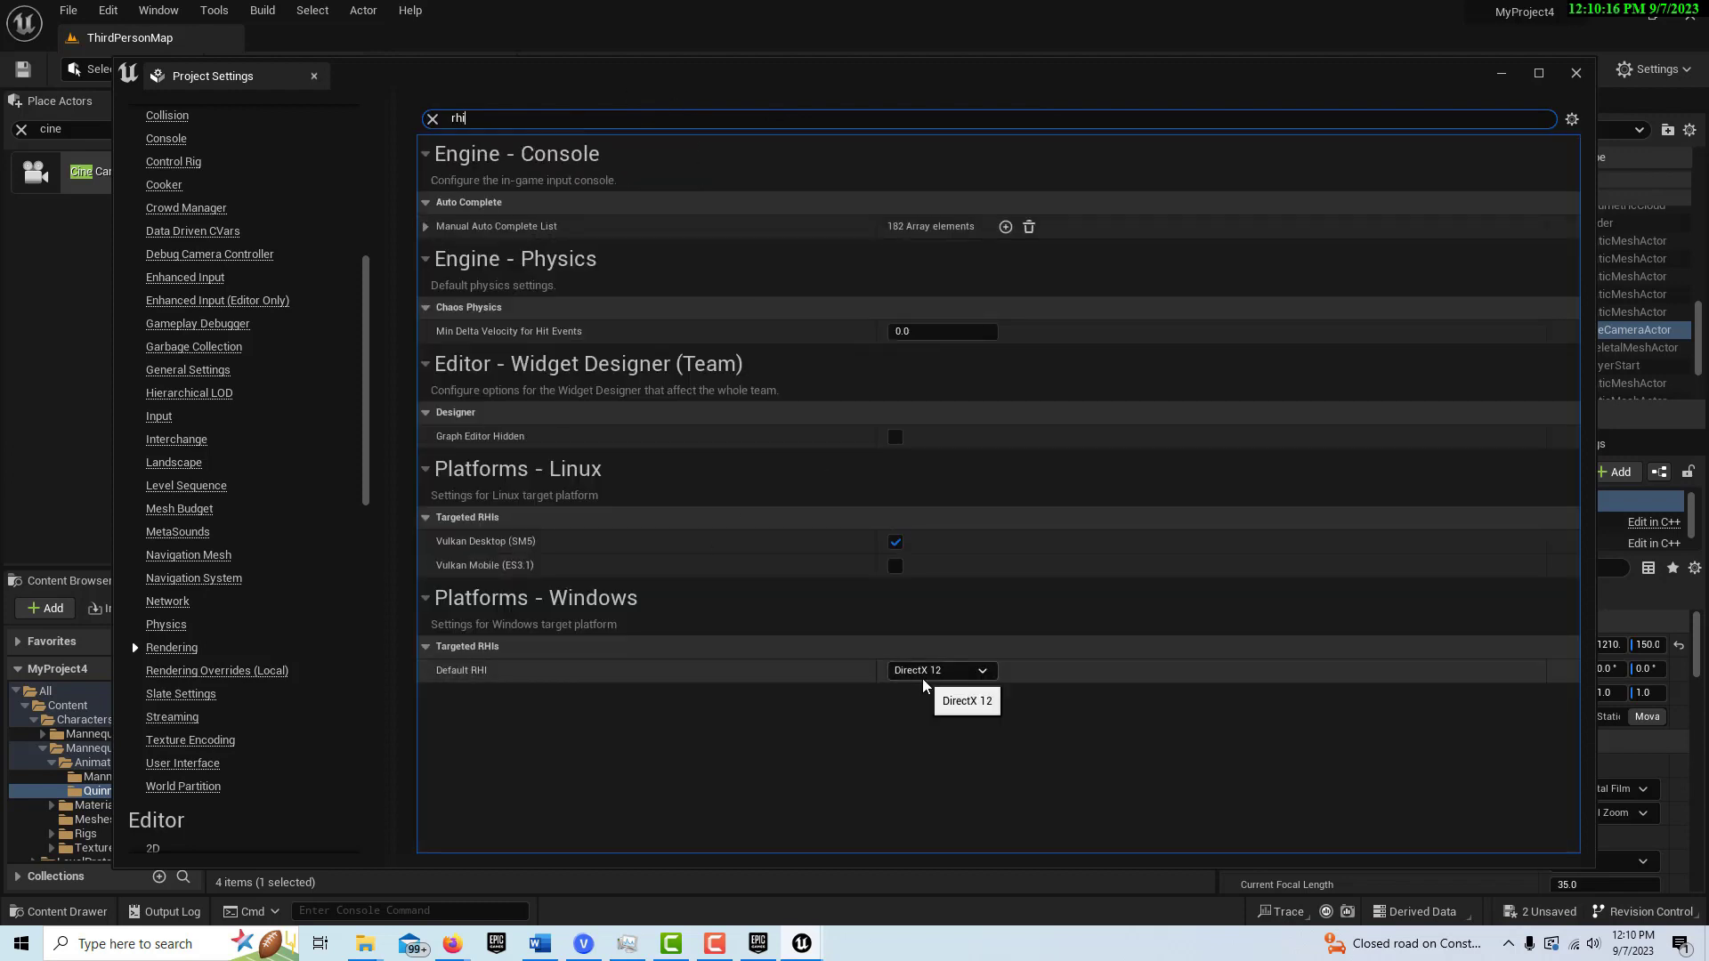
key(ctrl+a)
key(BackSpace)
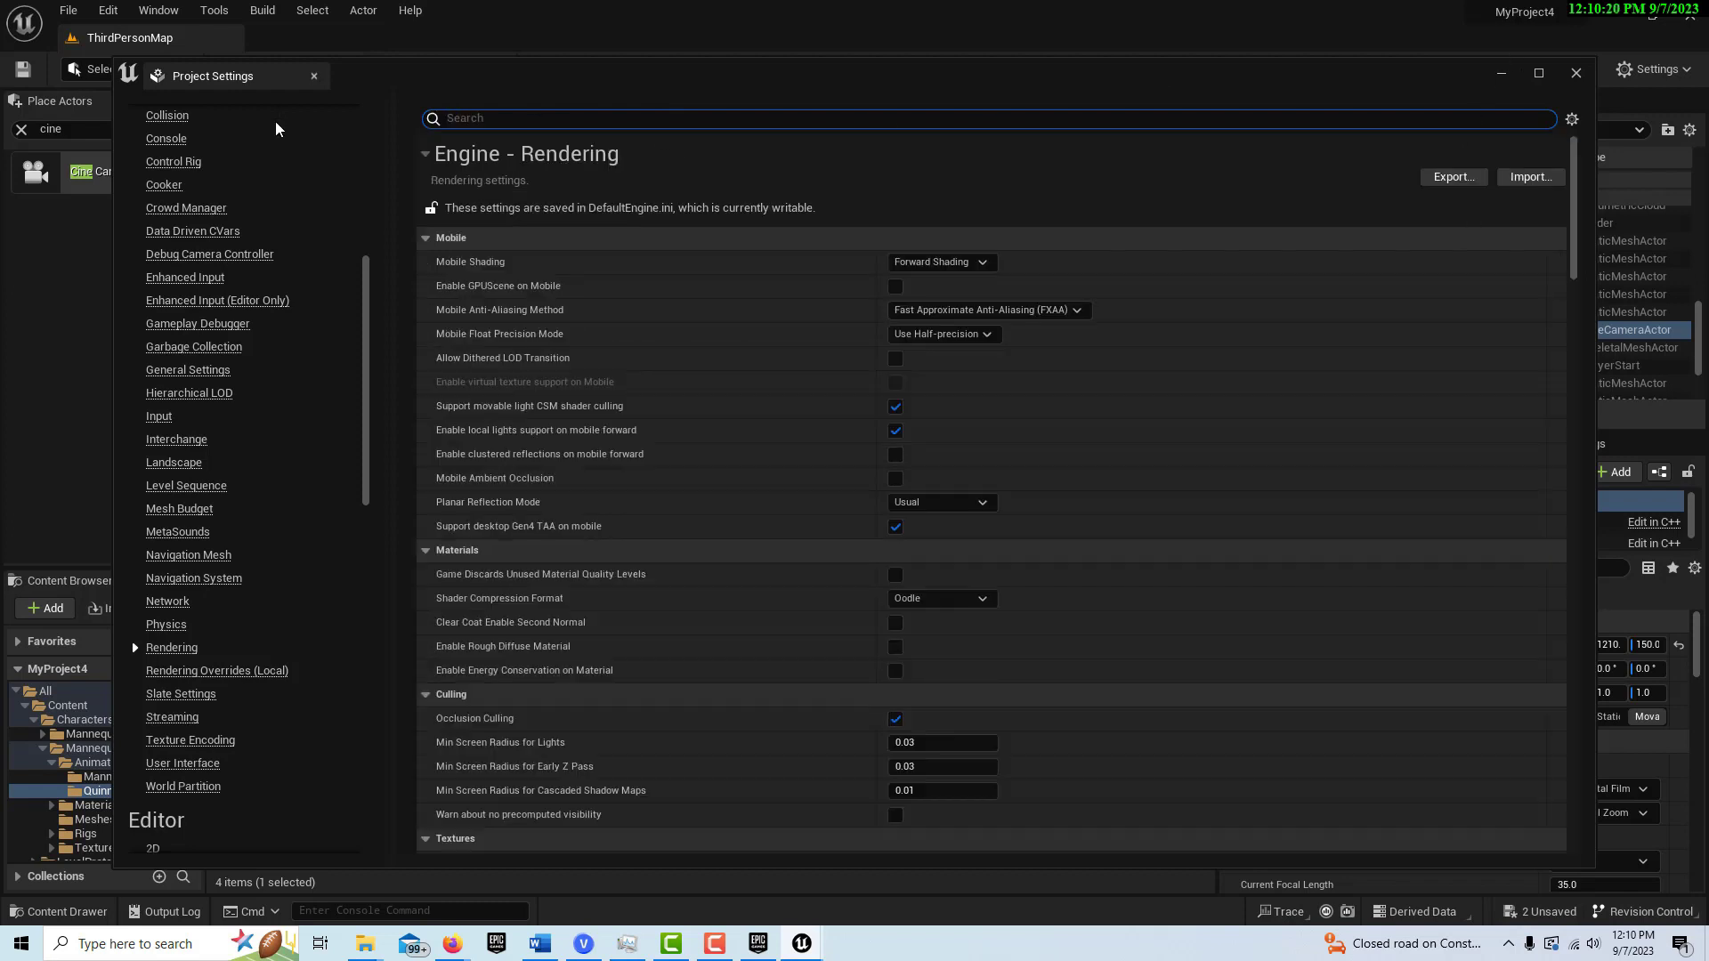
click(1501, 74)
Find the Auto Exposure options in the project settings, disable Auto Exposure, and close the settings
click(110, 12)
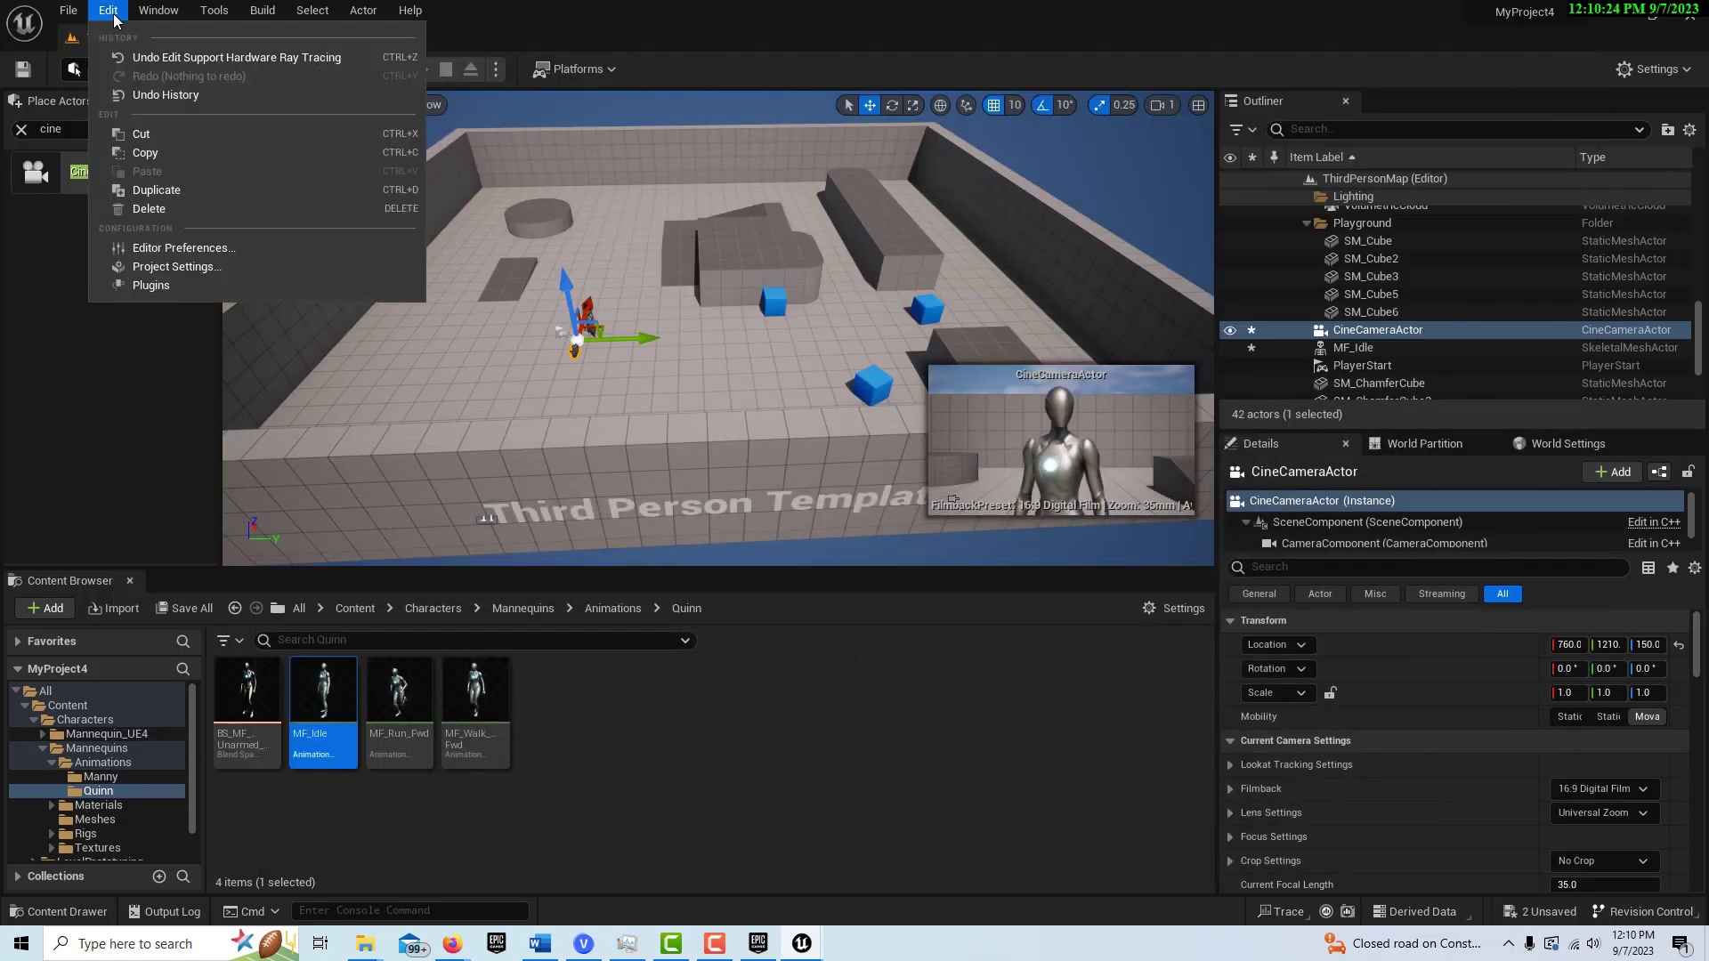
click(178, 267)
text(auto exp)
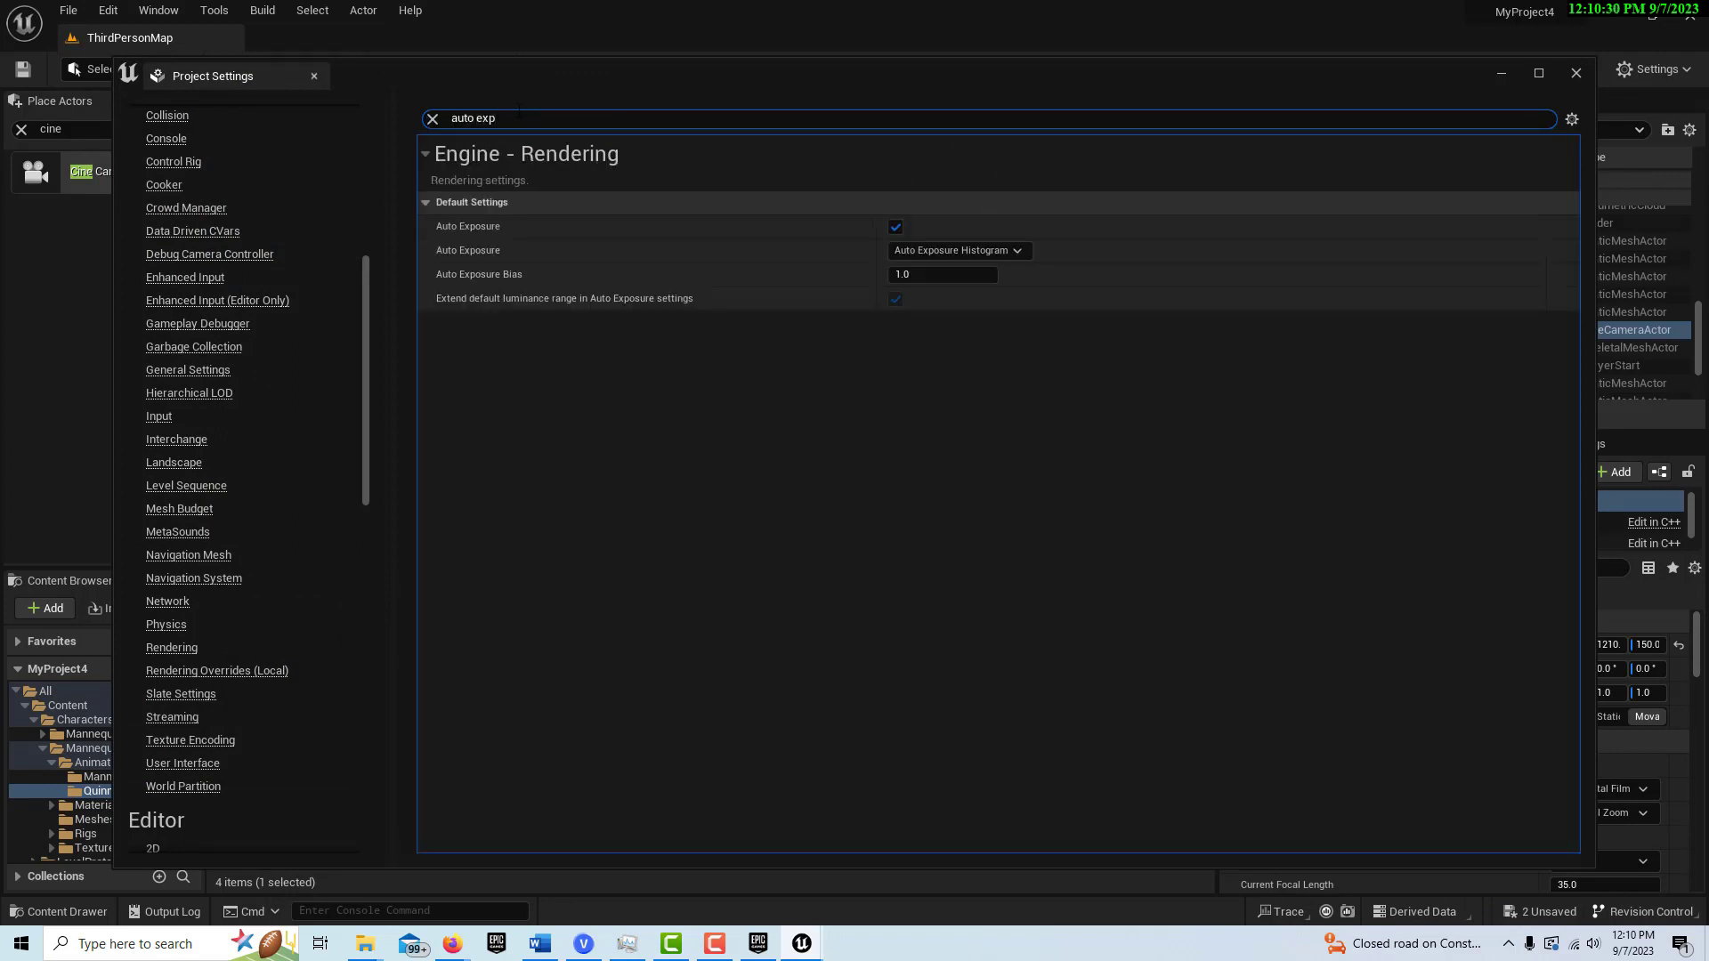
click(896, 229)
click(895, 228)
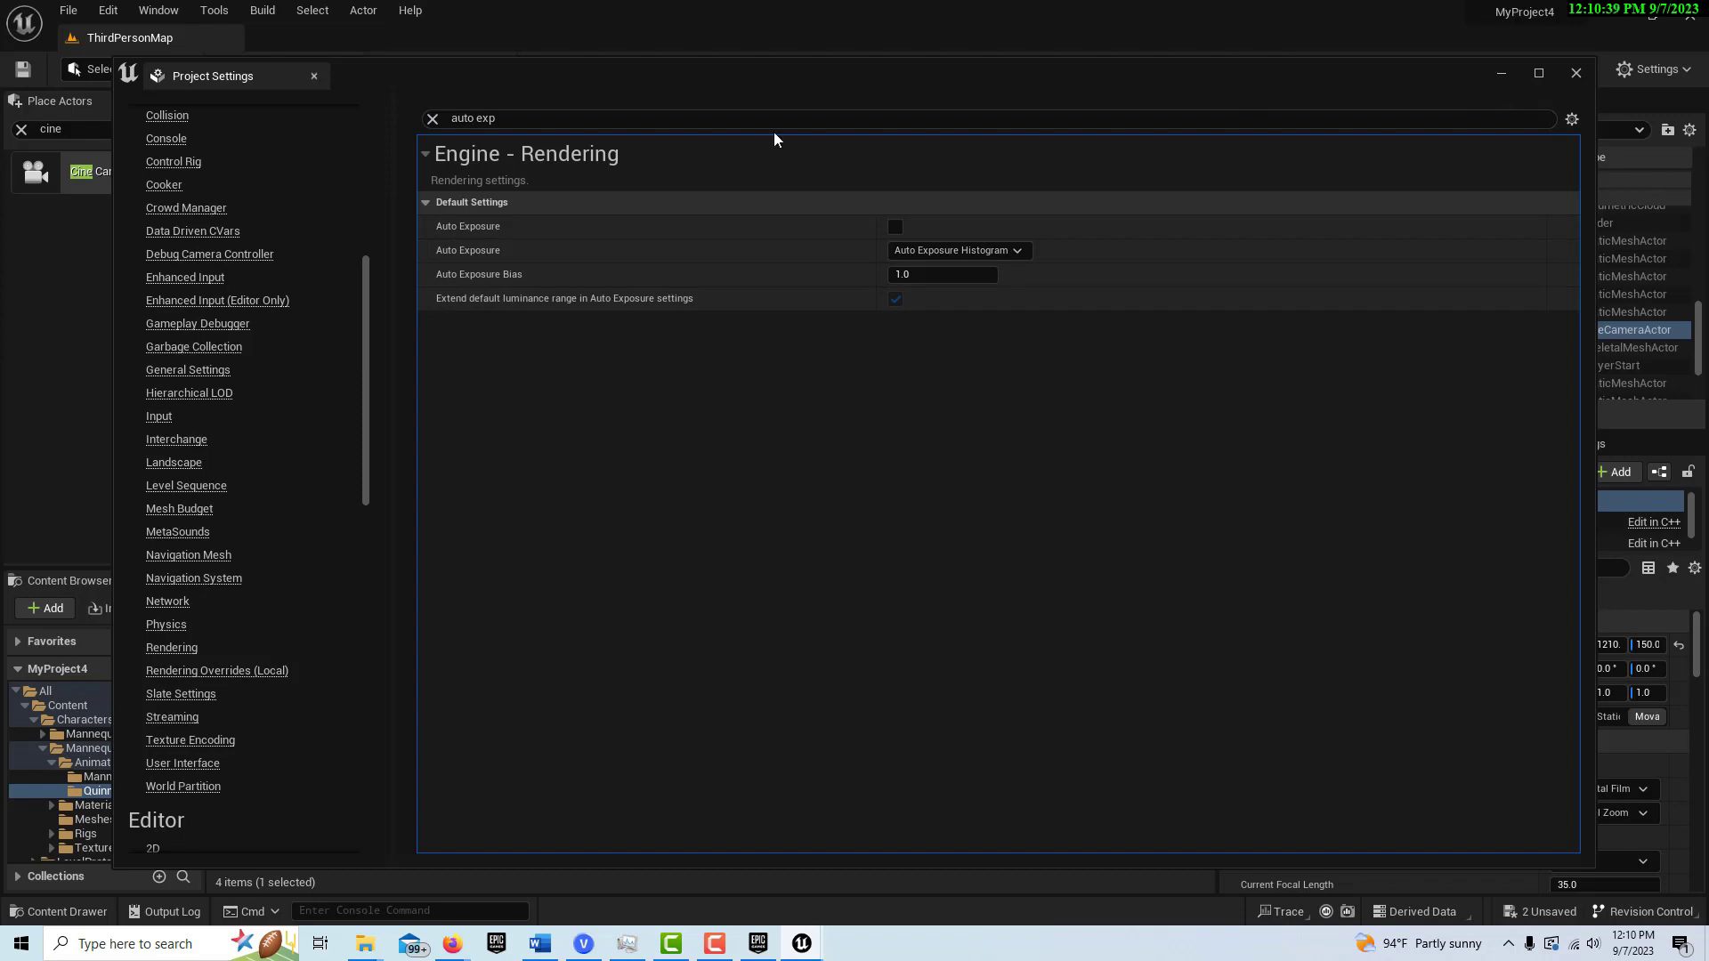
click(604, 118)
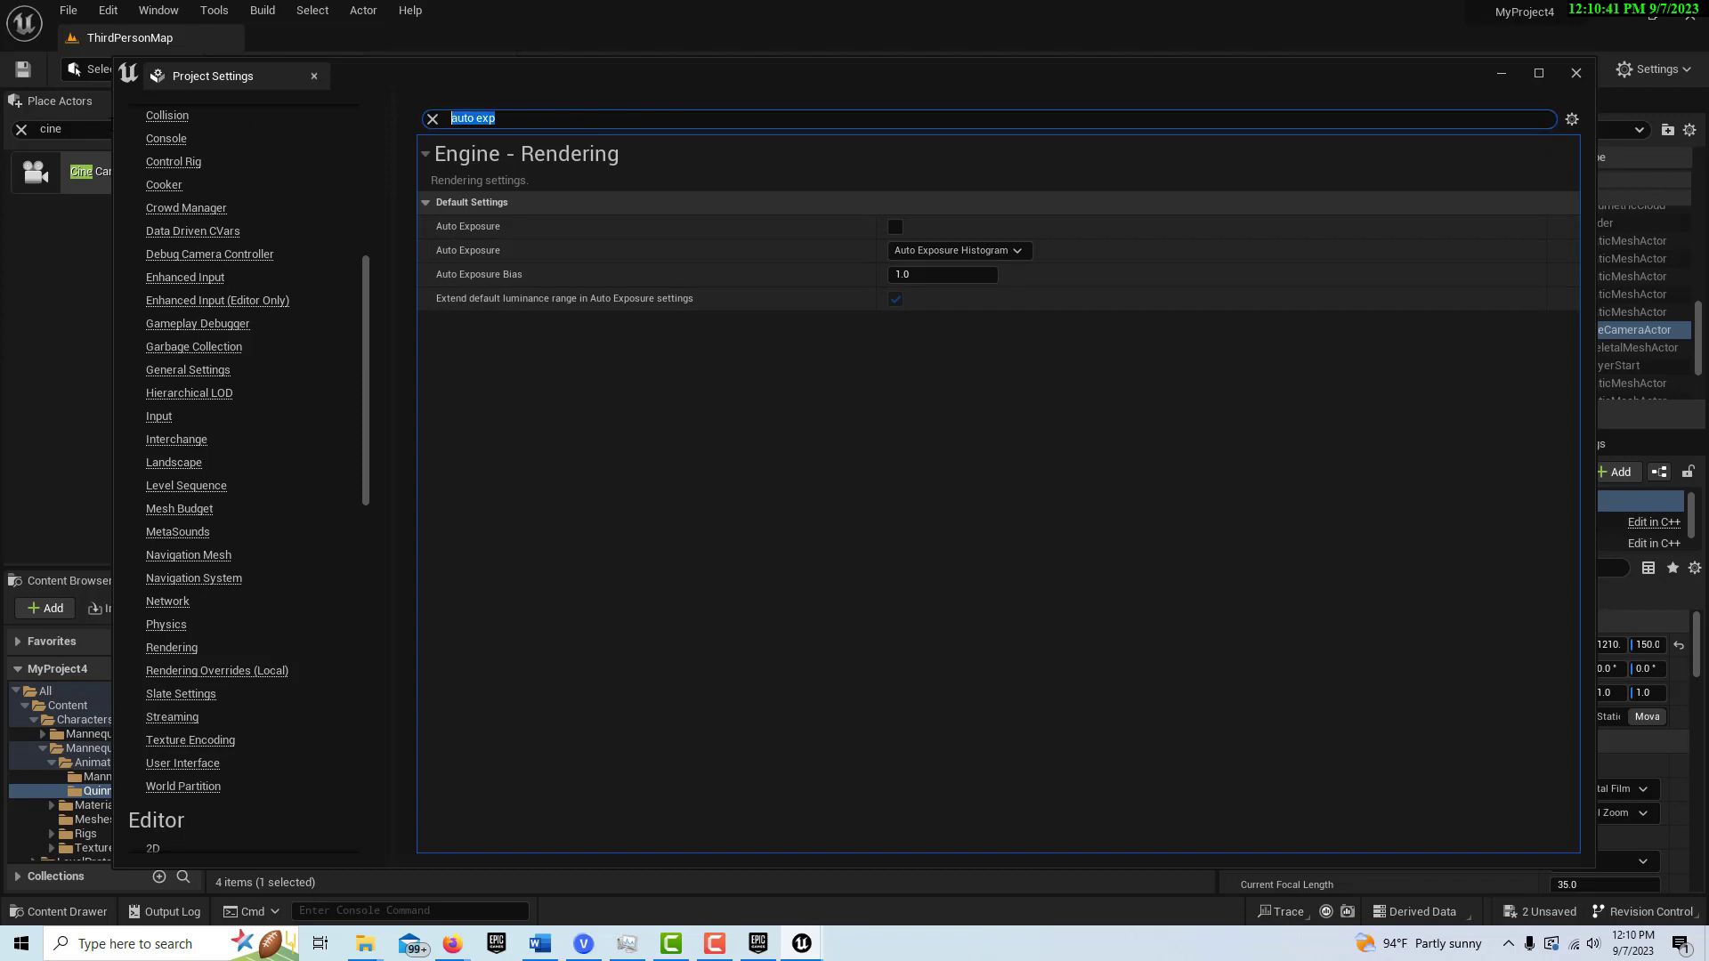
key(BackSpace)
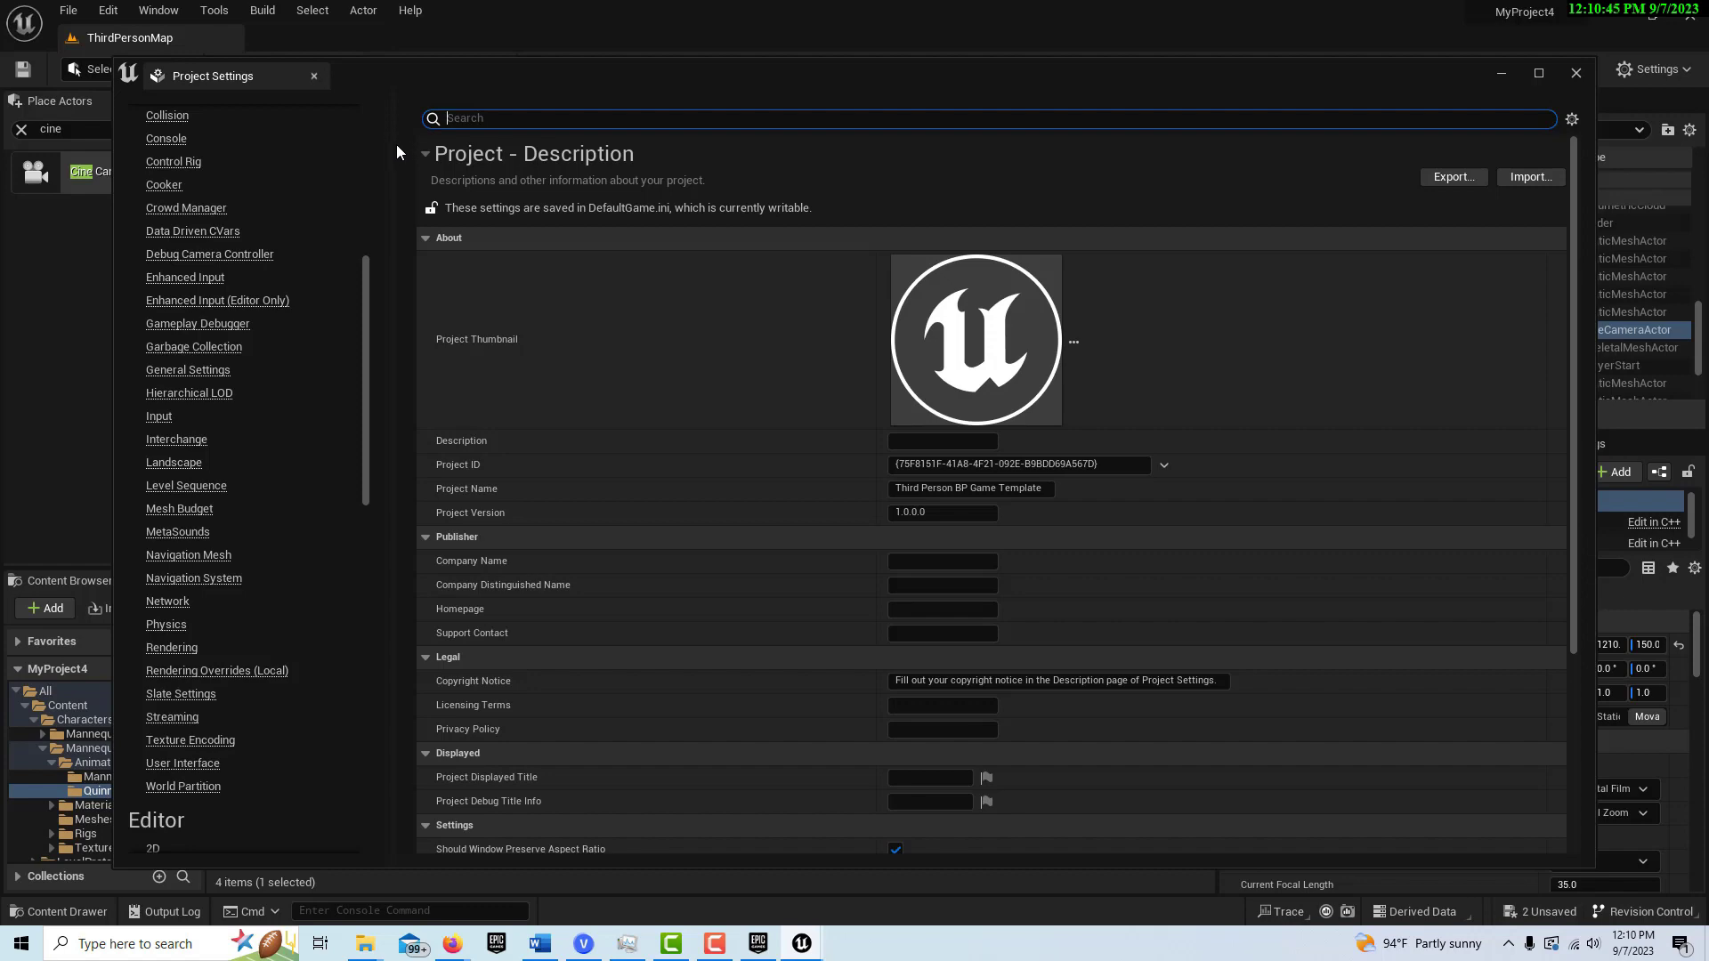
click(316, 78)
Enable the Movie Render Queue plugin for the project
click(108, 10)
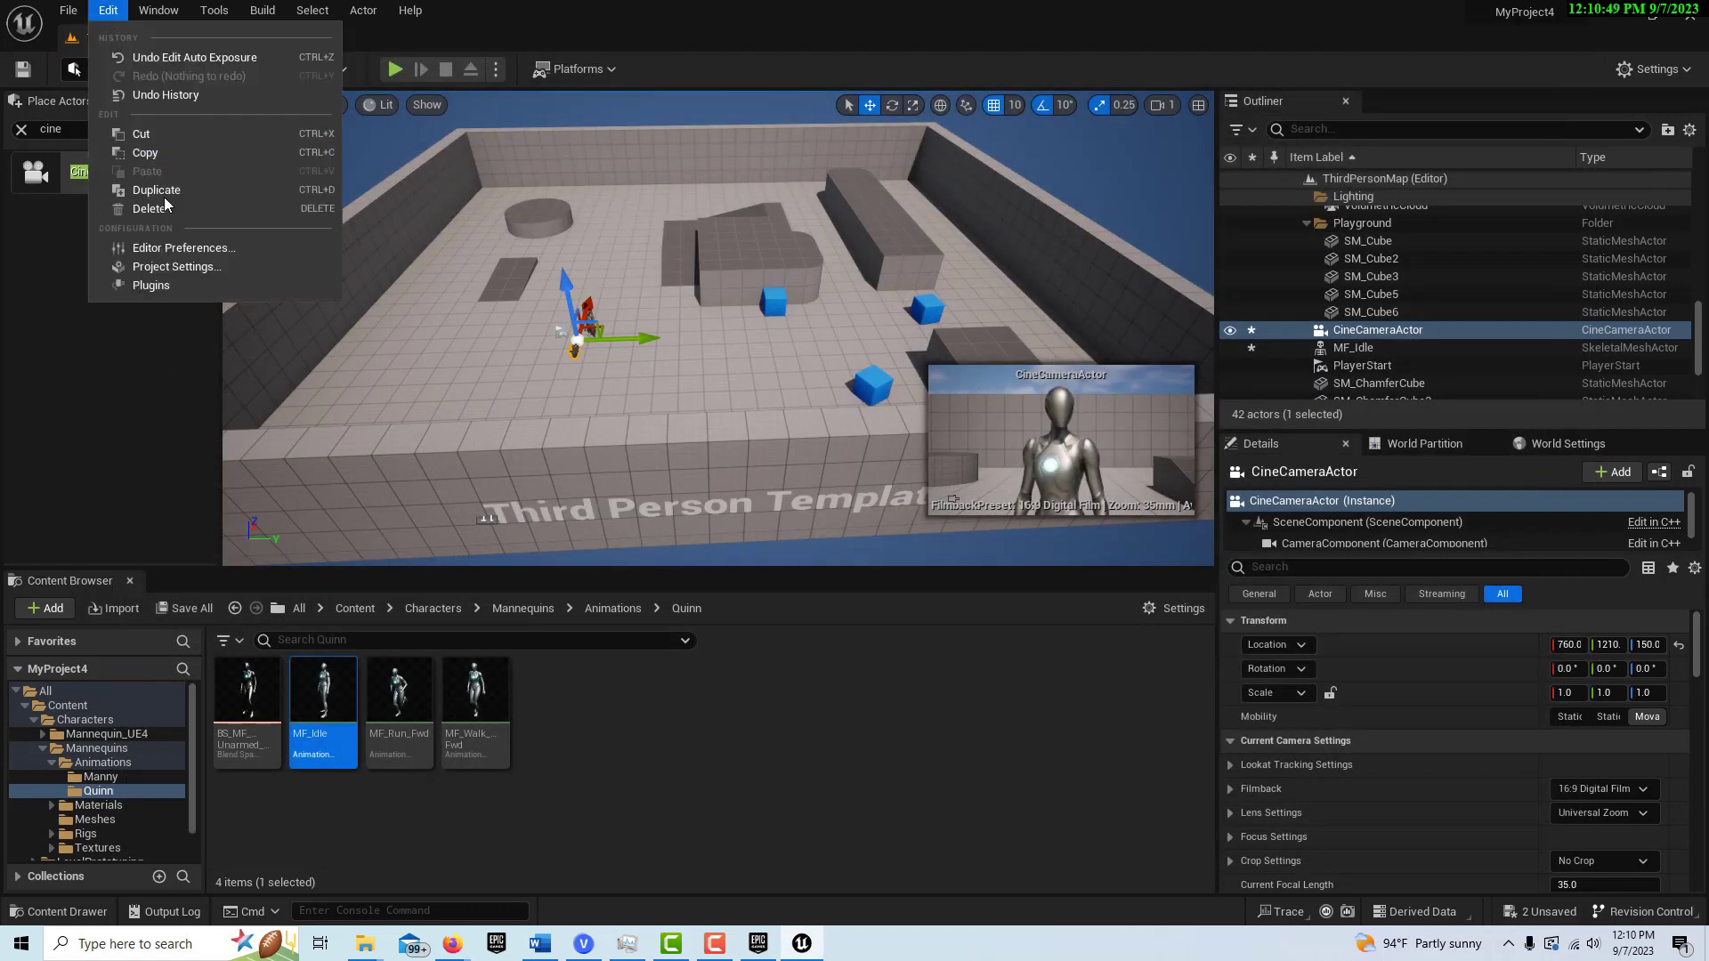
click(195, 286)
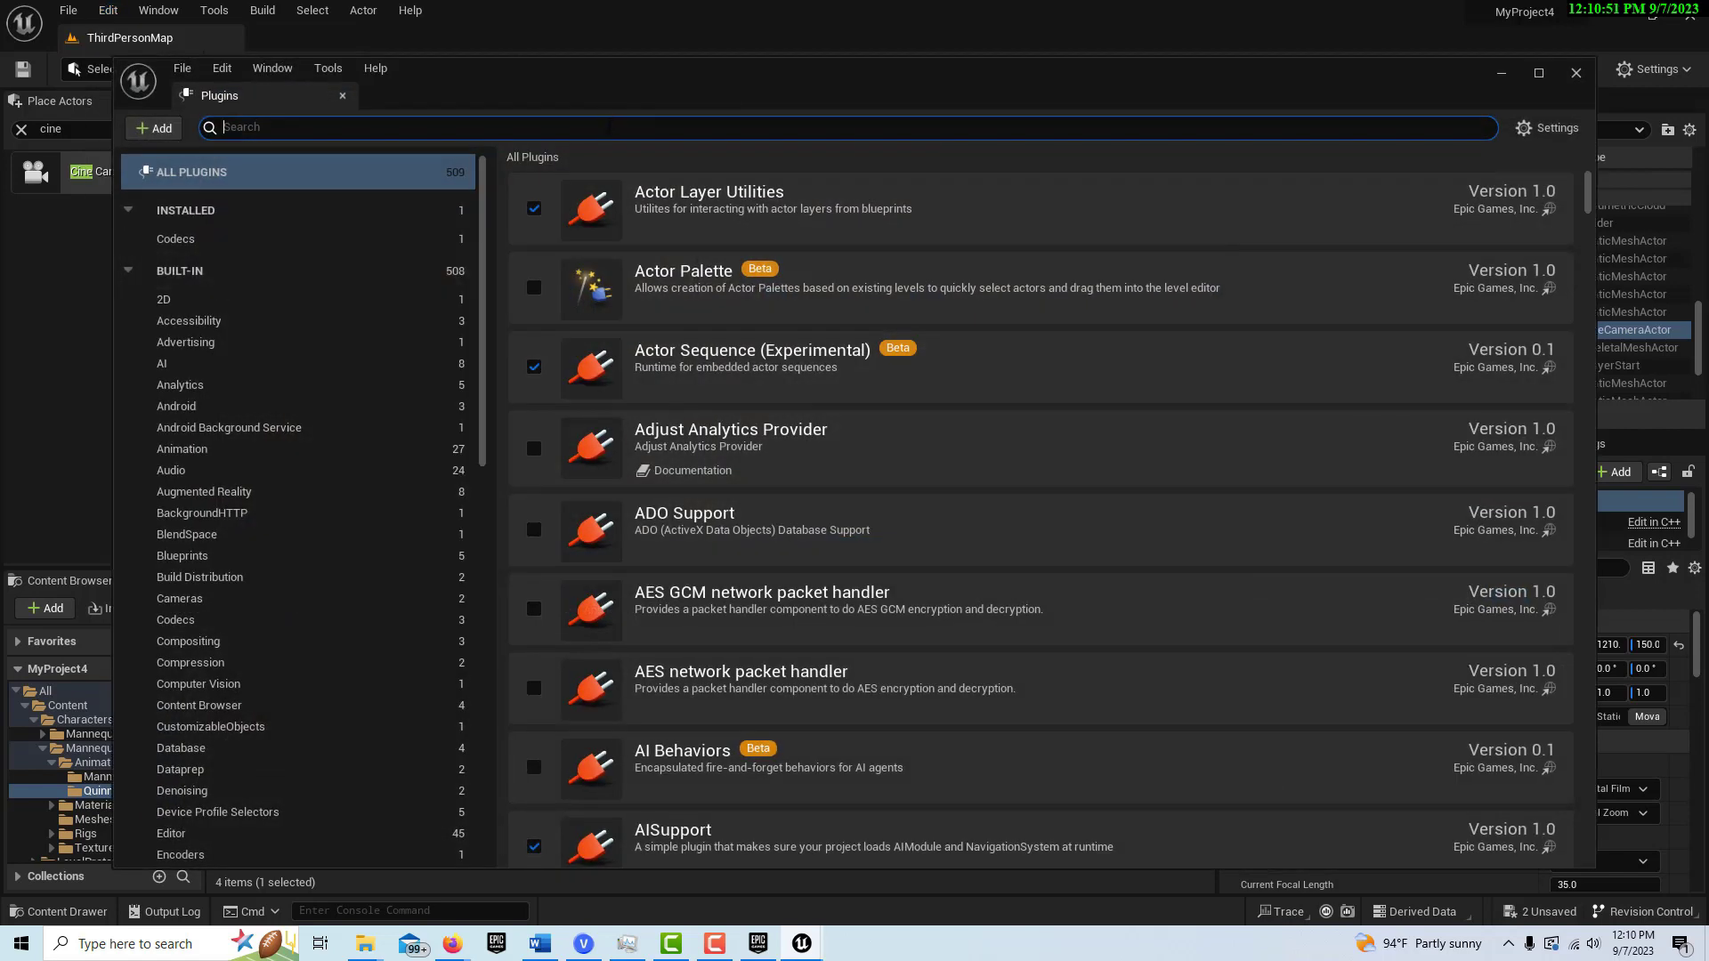
text(movie ren)
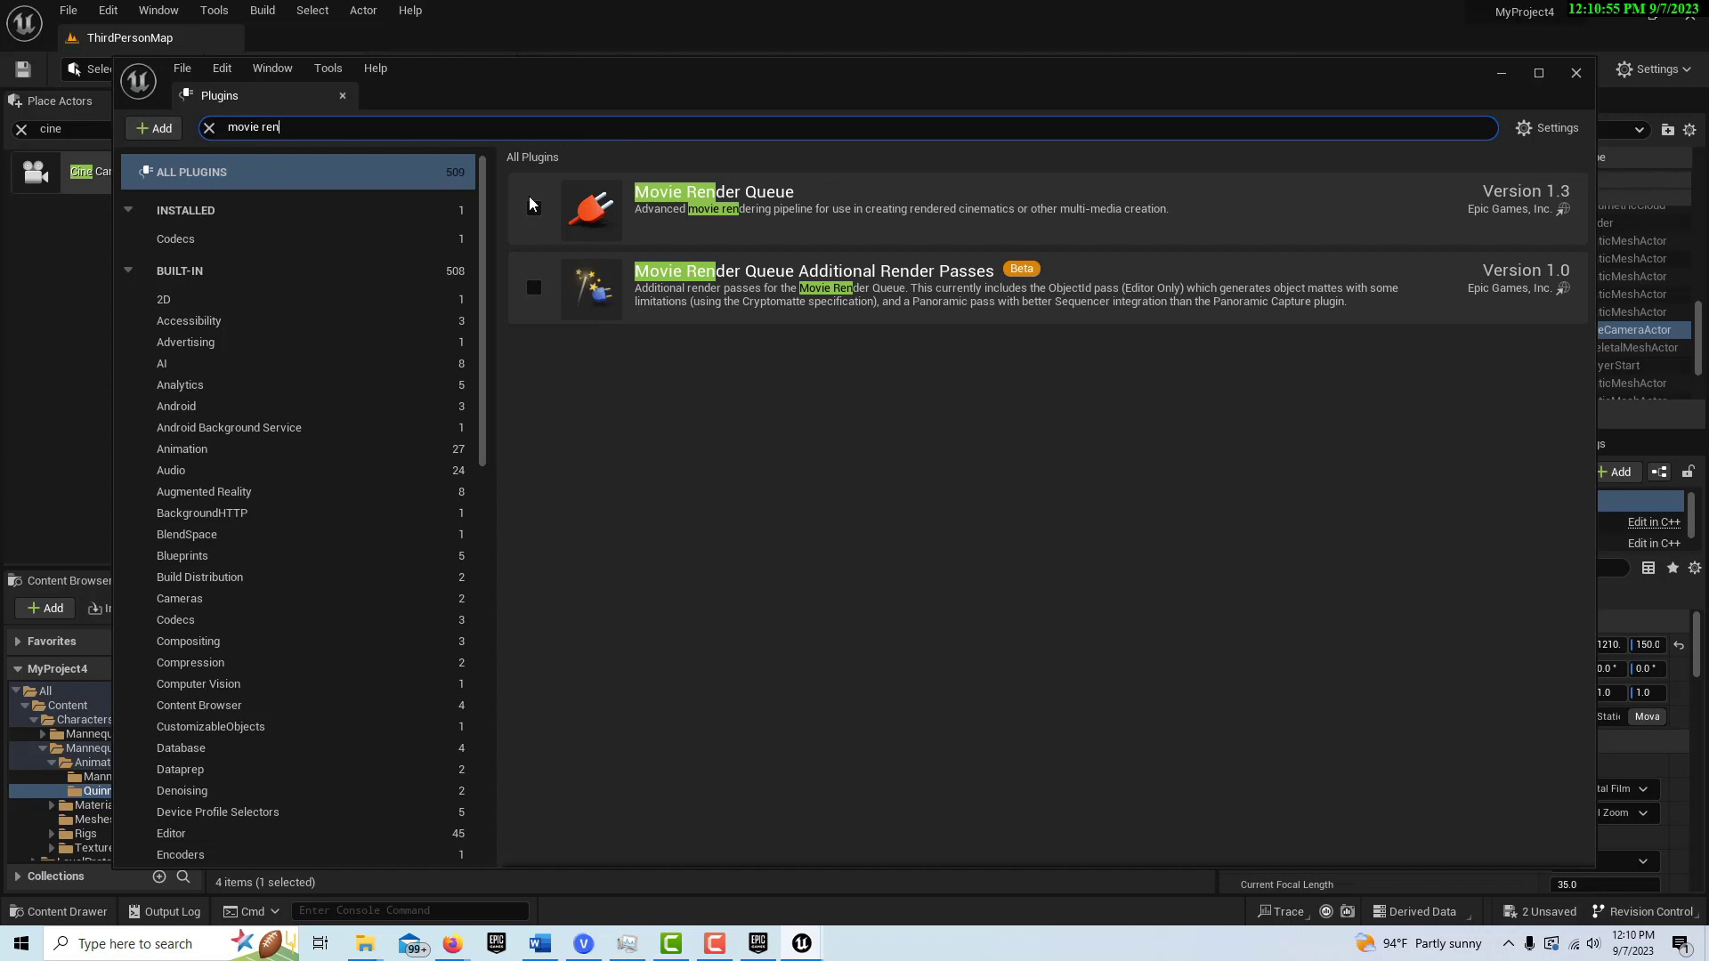
click(532, 211)
Find and enable the Apple ProRes Media plugin
key(ctrl+a)
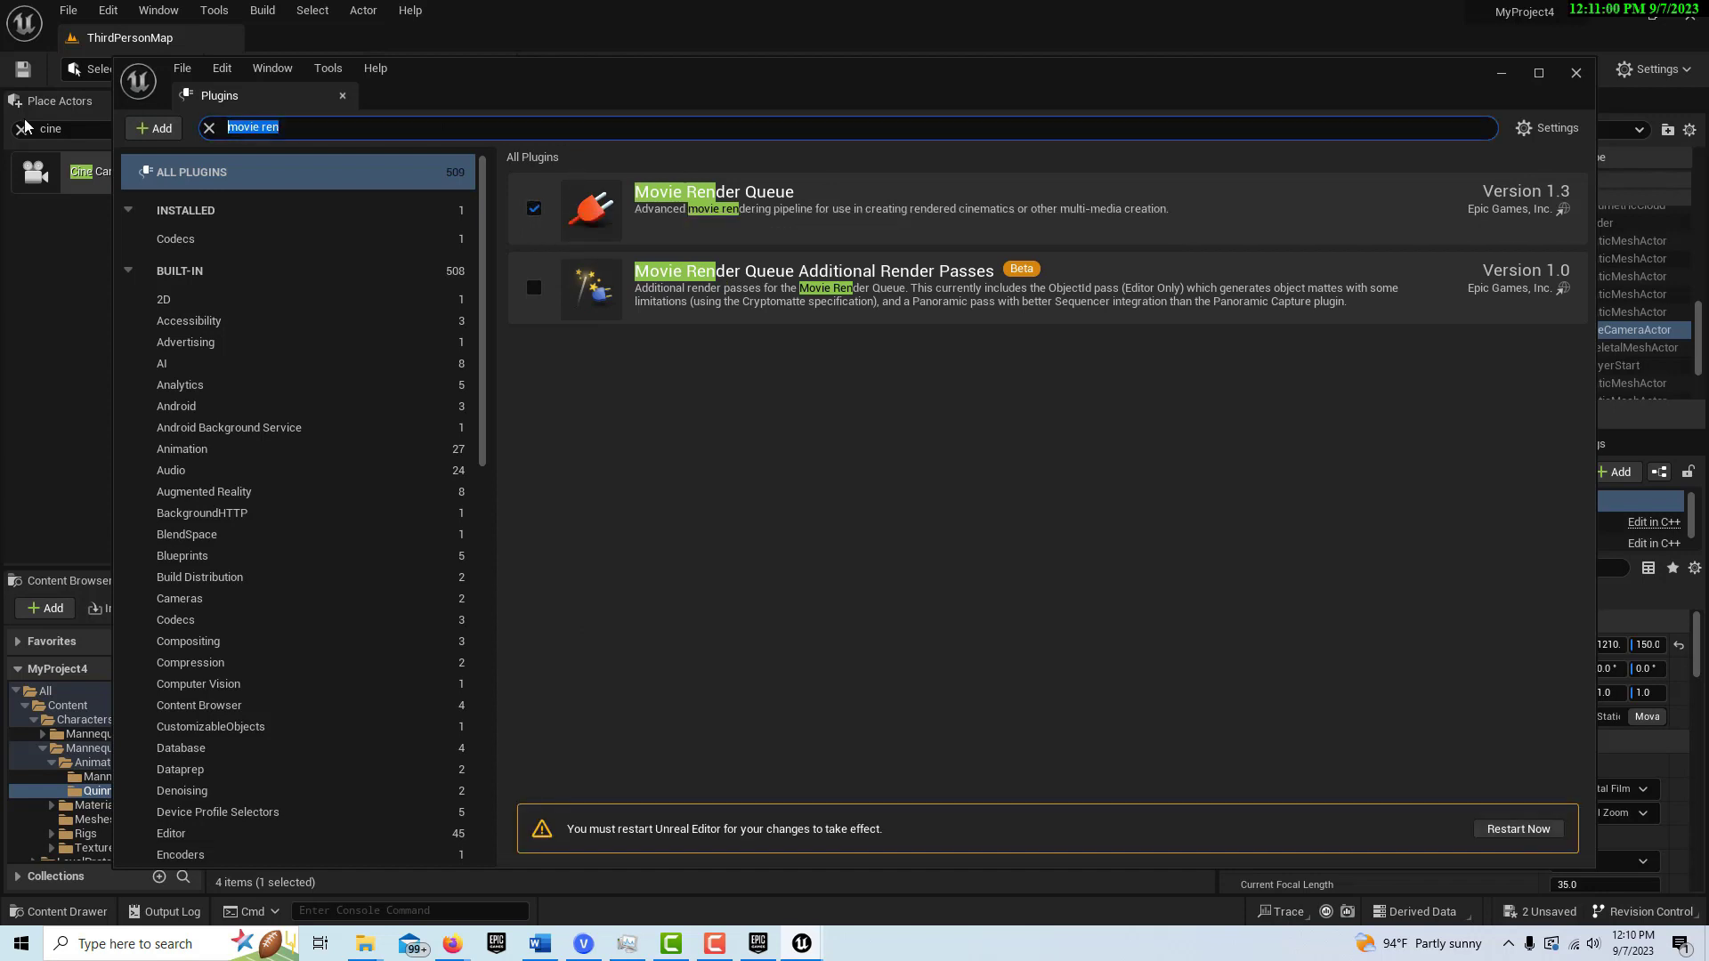
text(pro r)
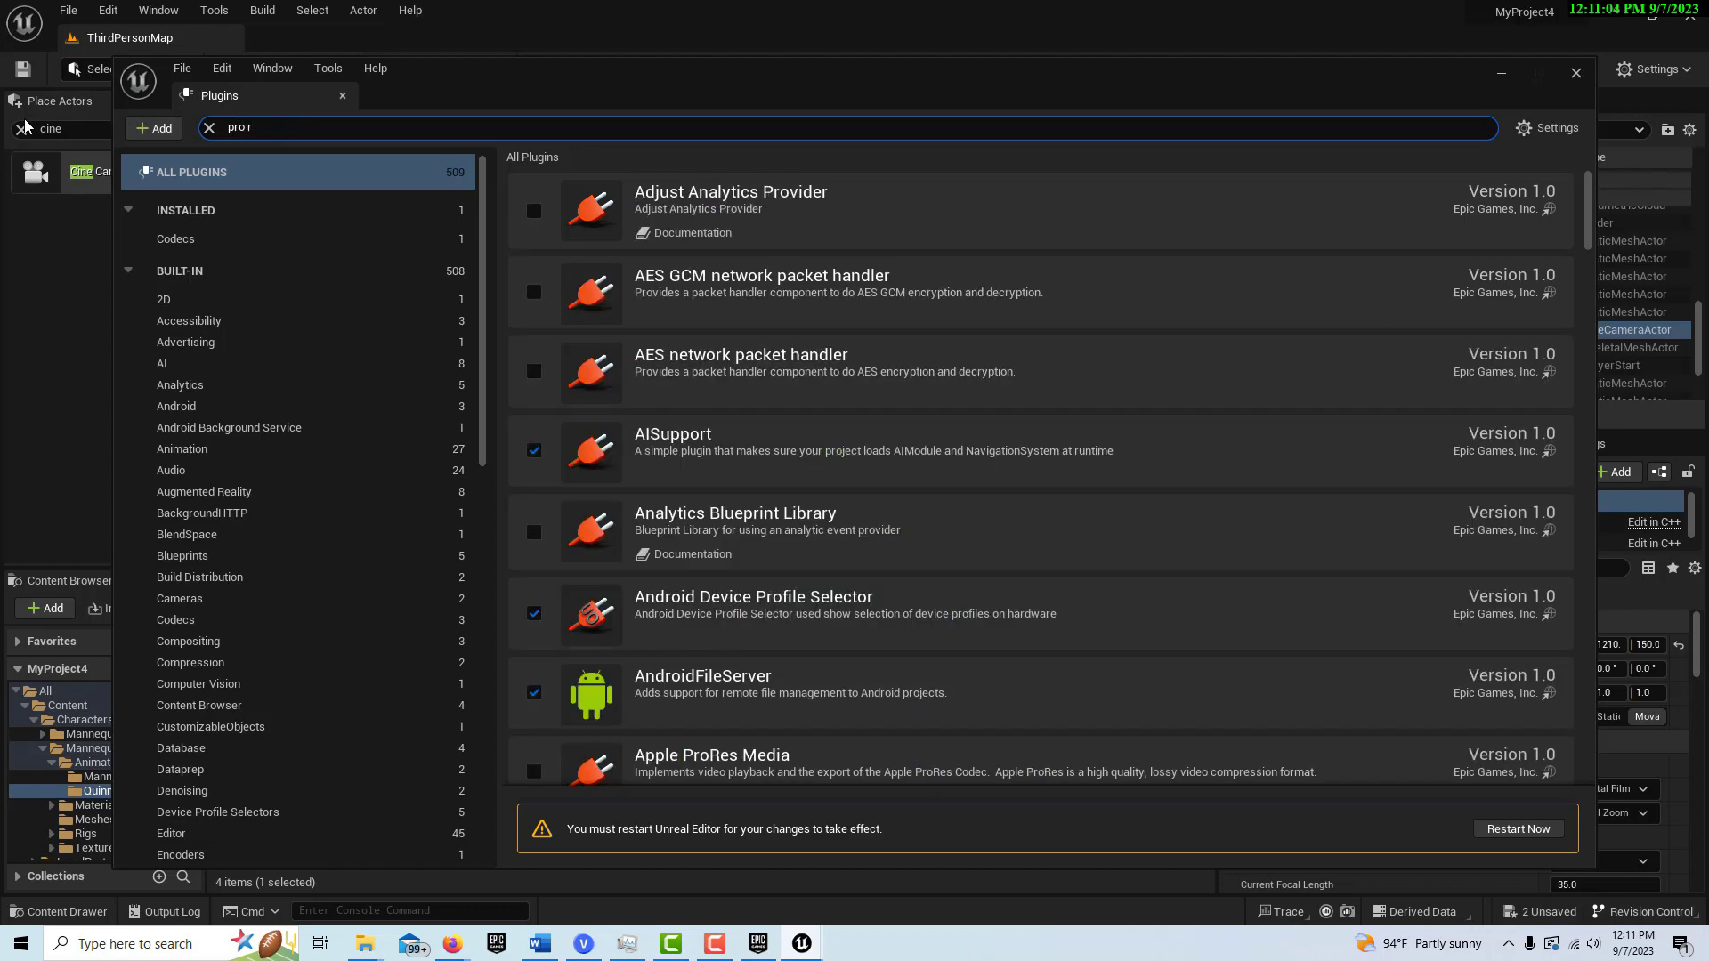
text(es)
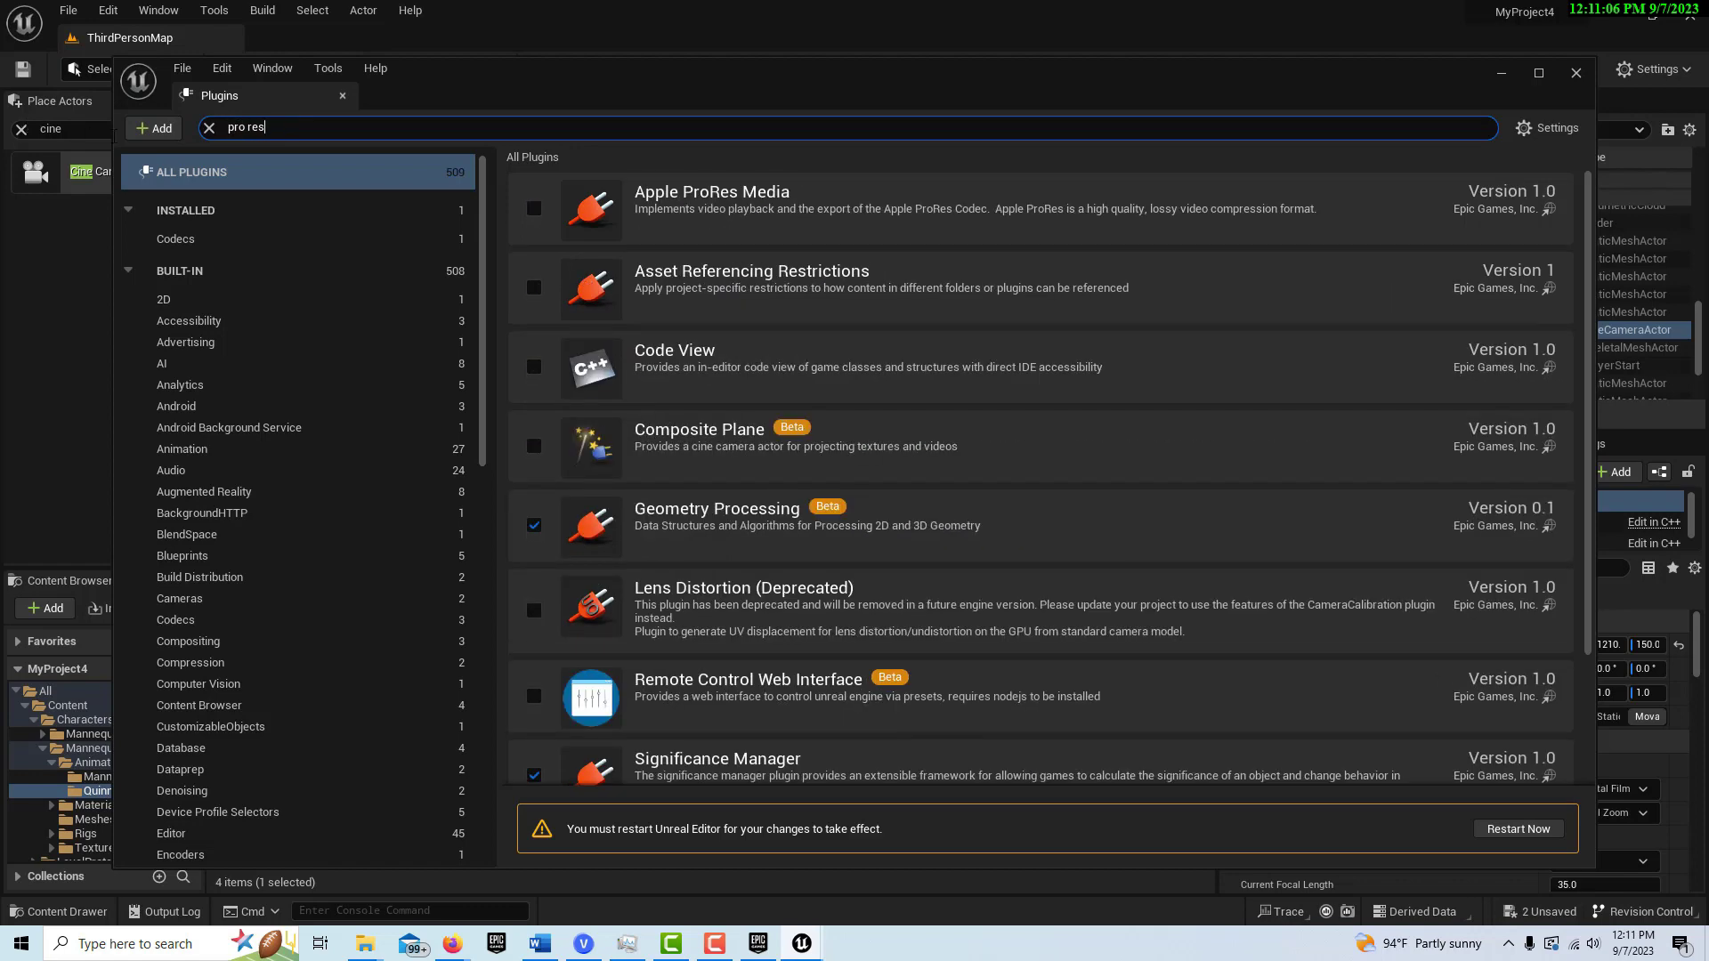
click(535, 208)
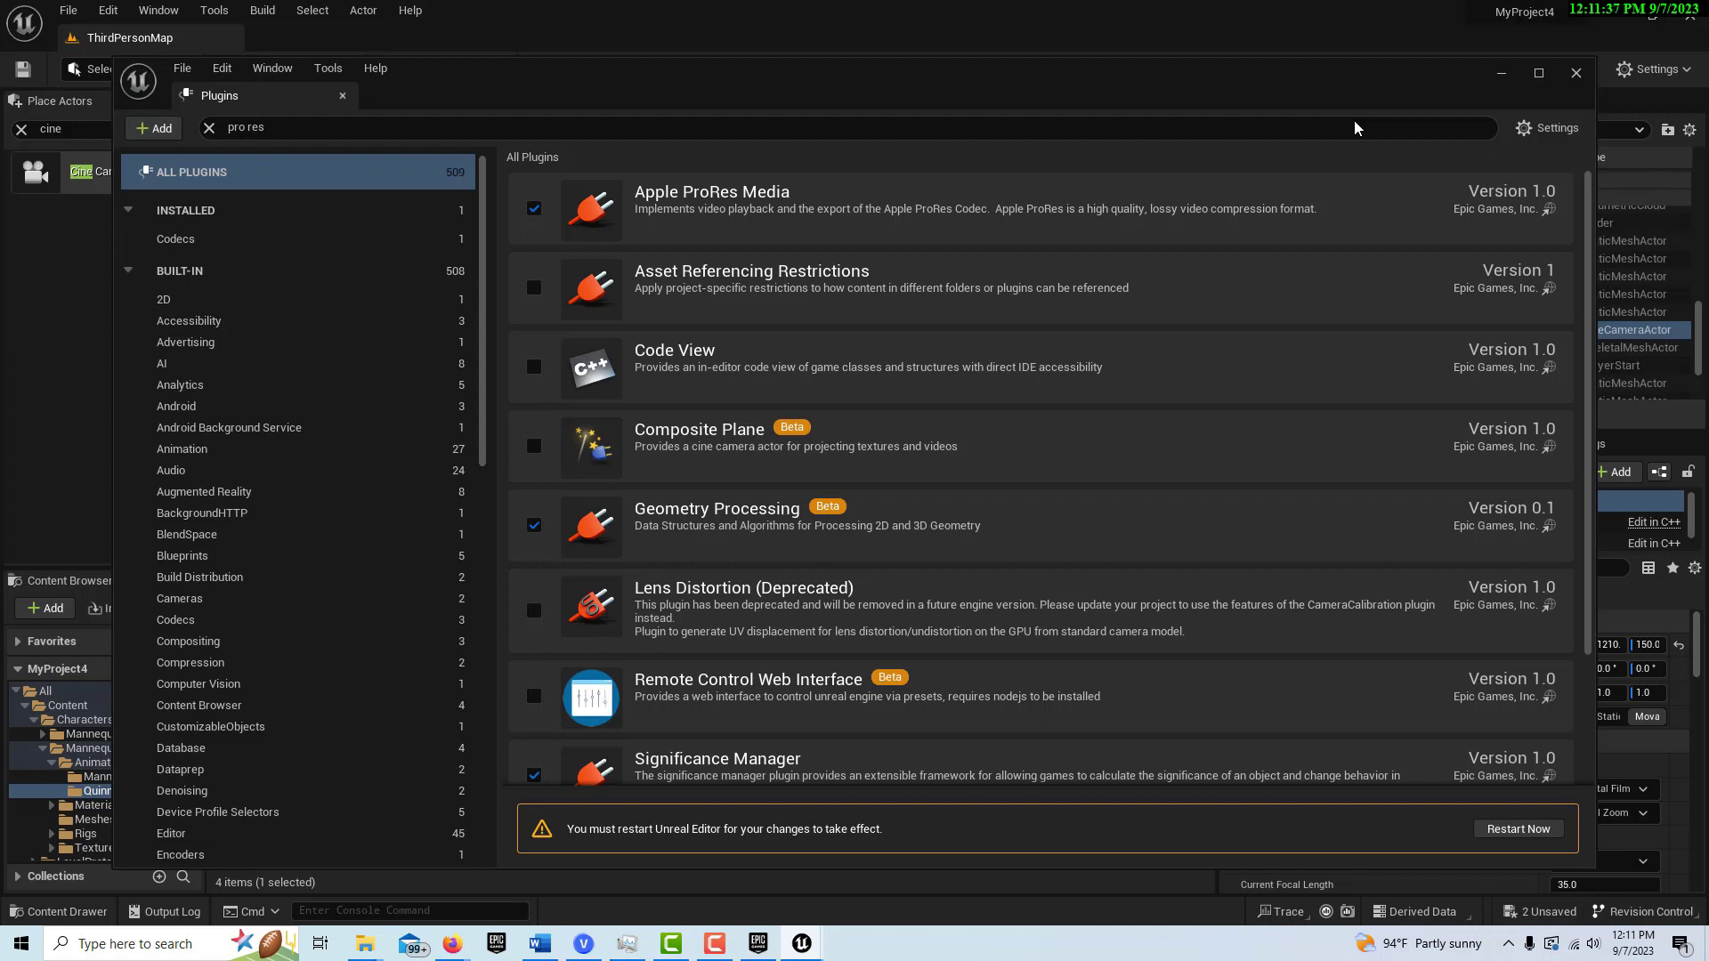
Restart the editor, saving the CineCameraActor and MF_Idle changes, and get the Plugins window out of the way
click(1530, 838)
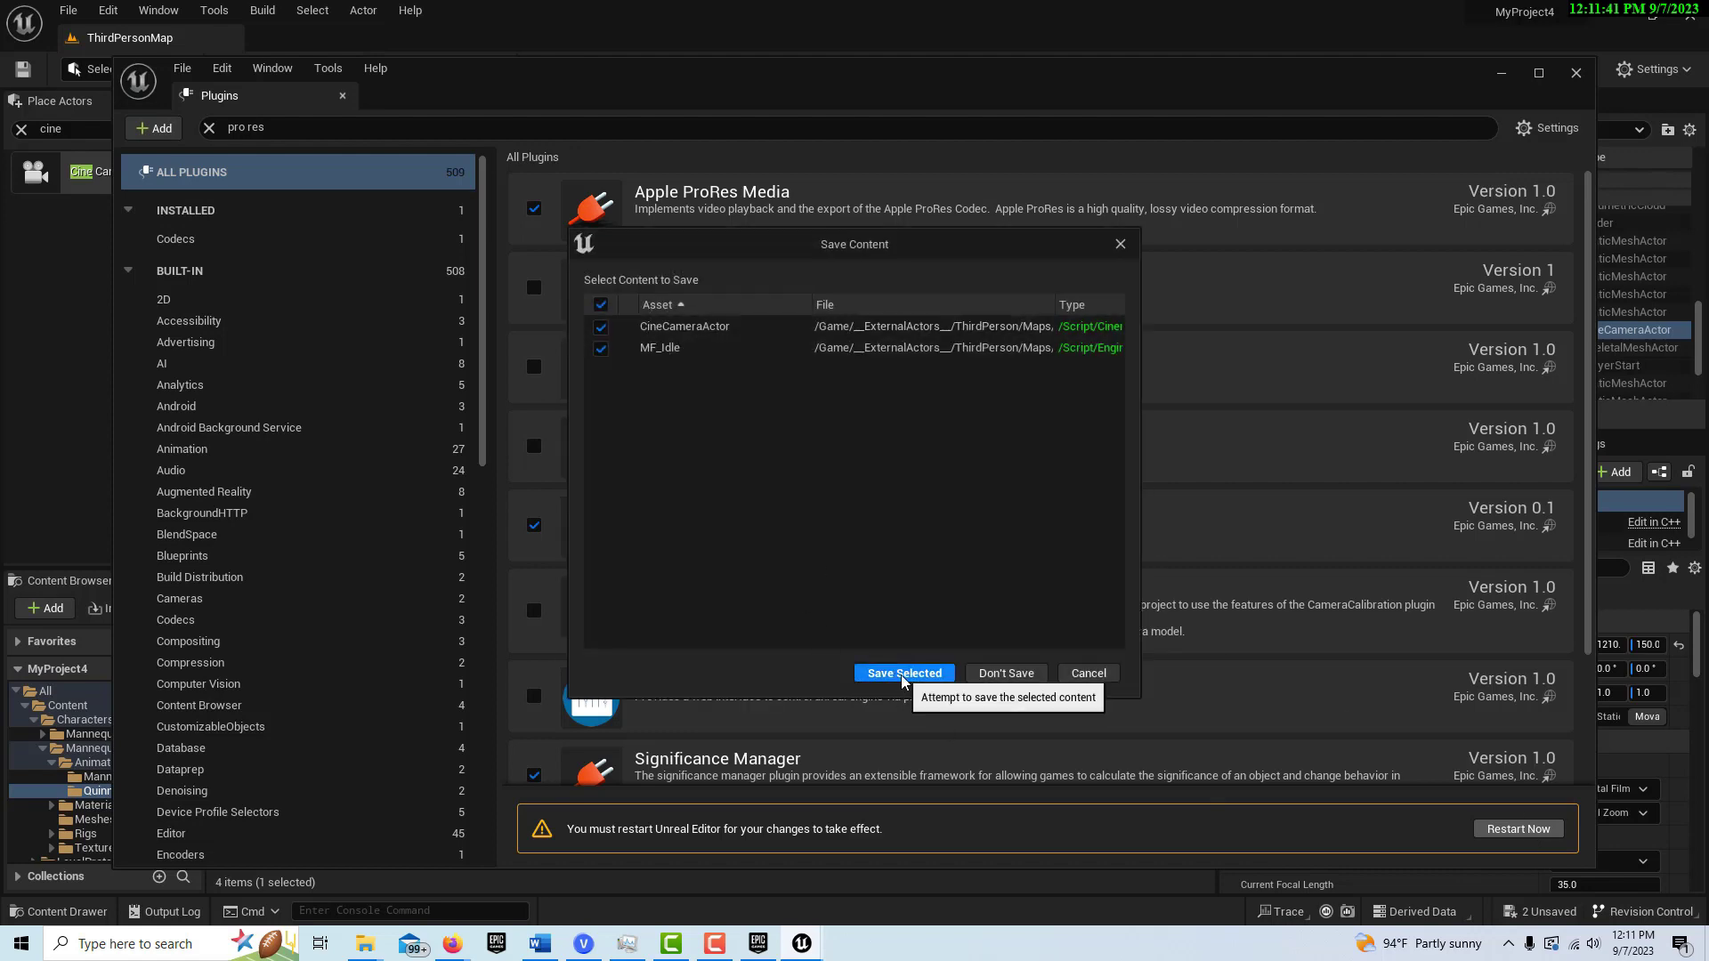
click(901, 674)
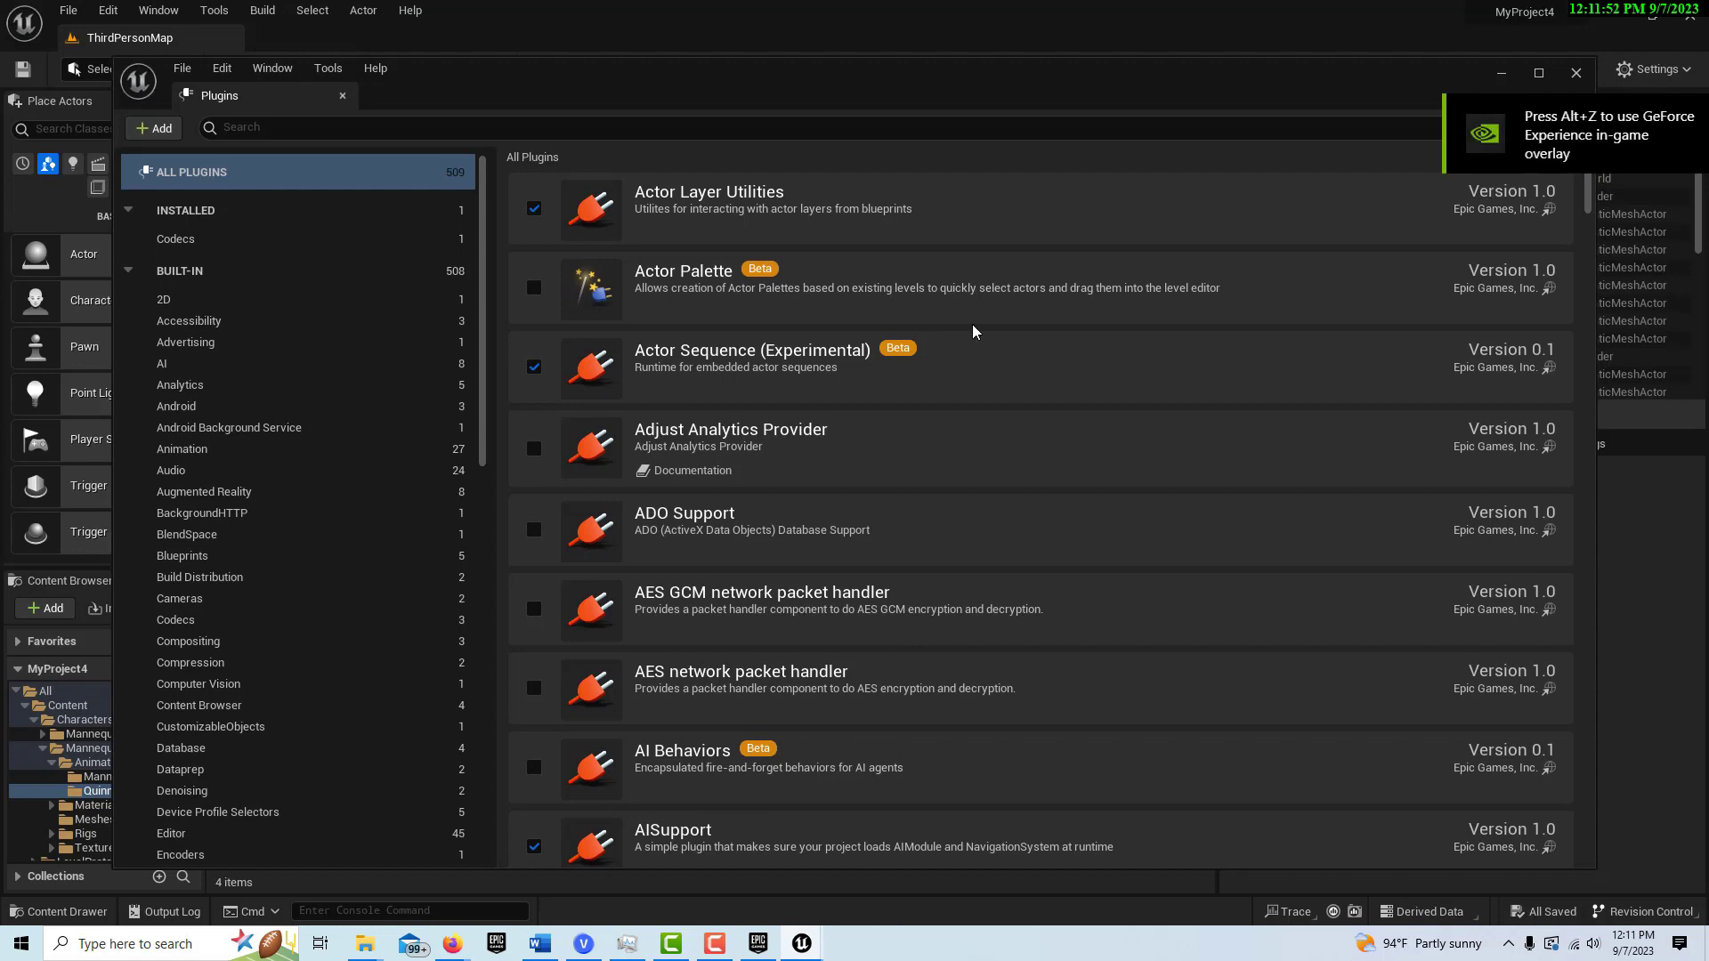
click(1504, 73)
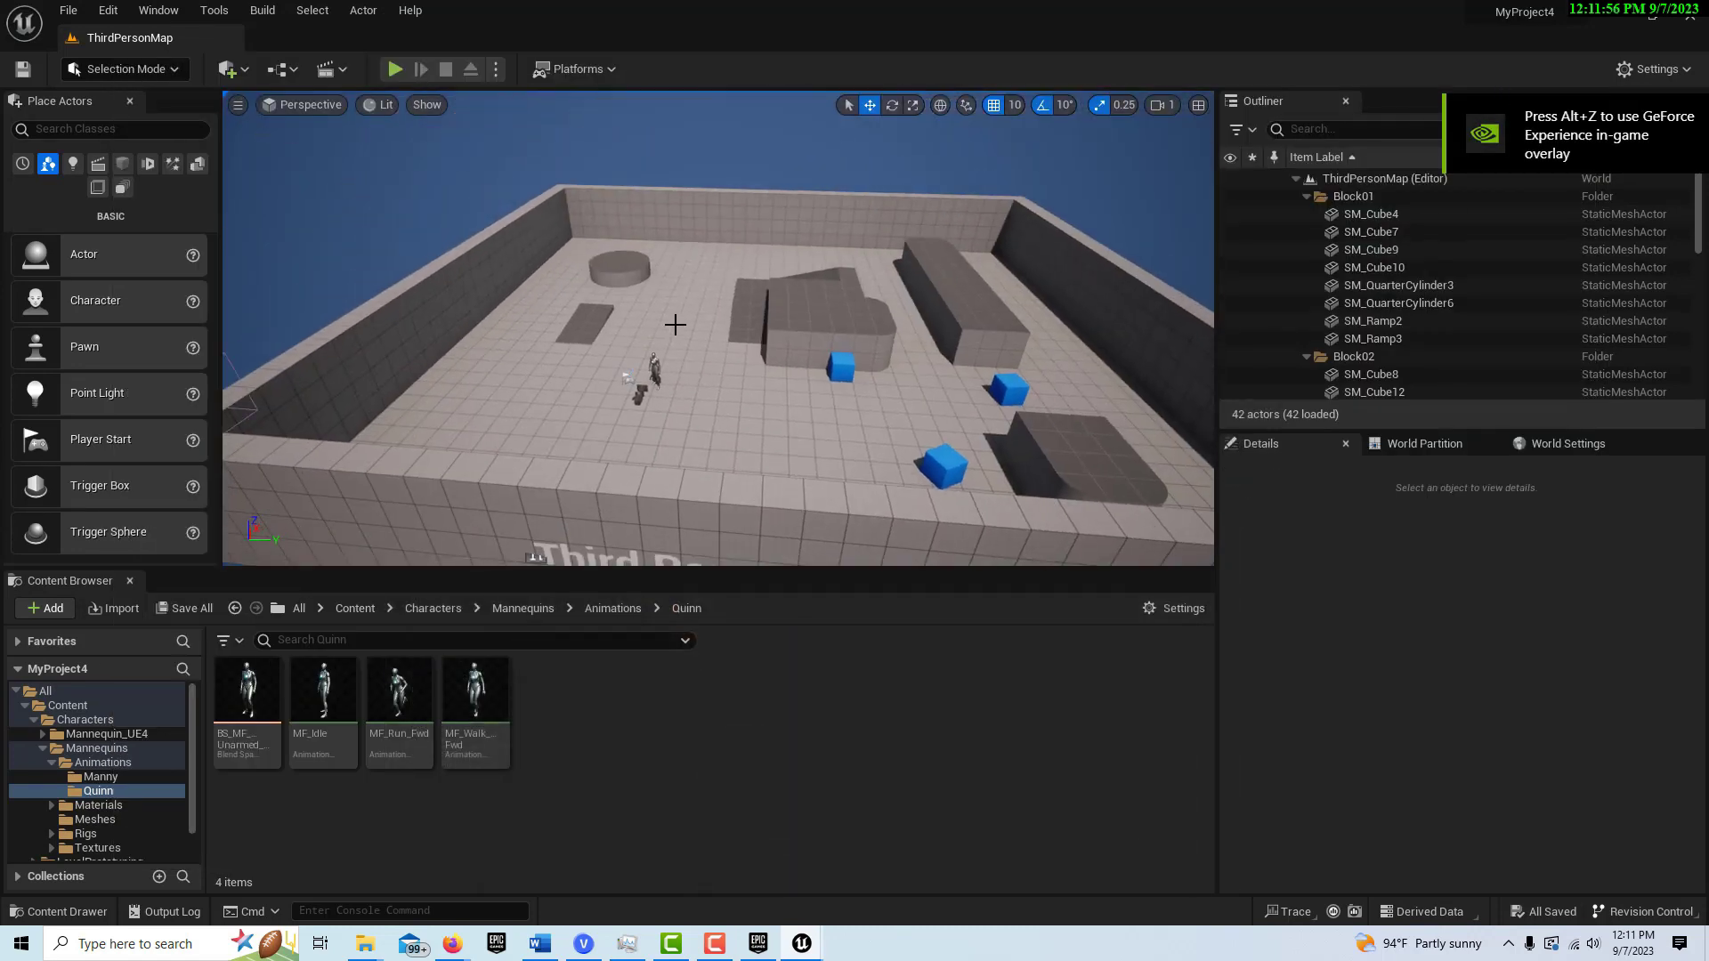
Frame the MF_Idle mannequin from the front and switch the viewport's view mode to Path Tracing
click(654, 372)
key(f)
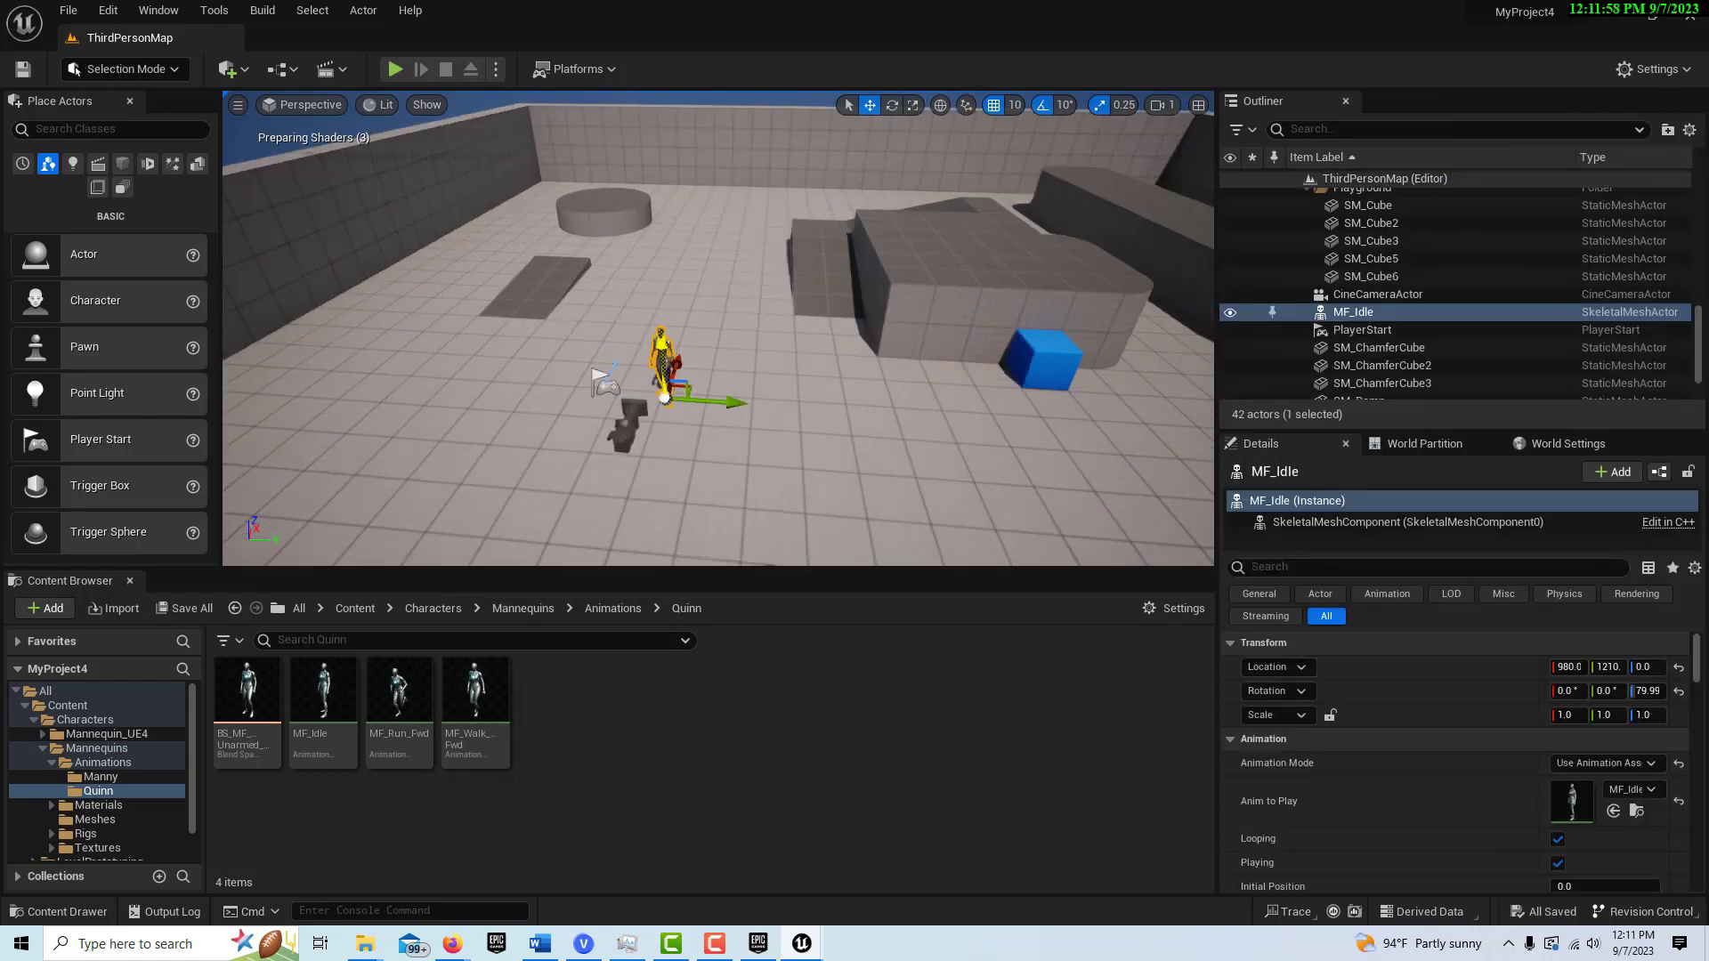
right_drag(681, 302, 681, 328)
click(381, 106)
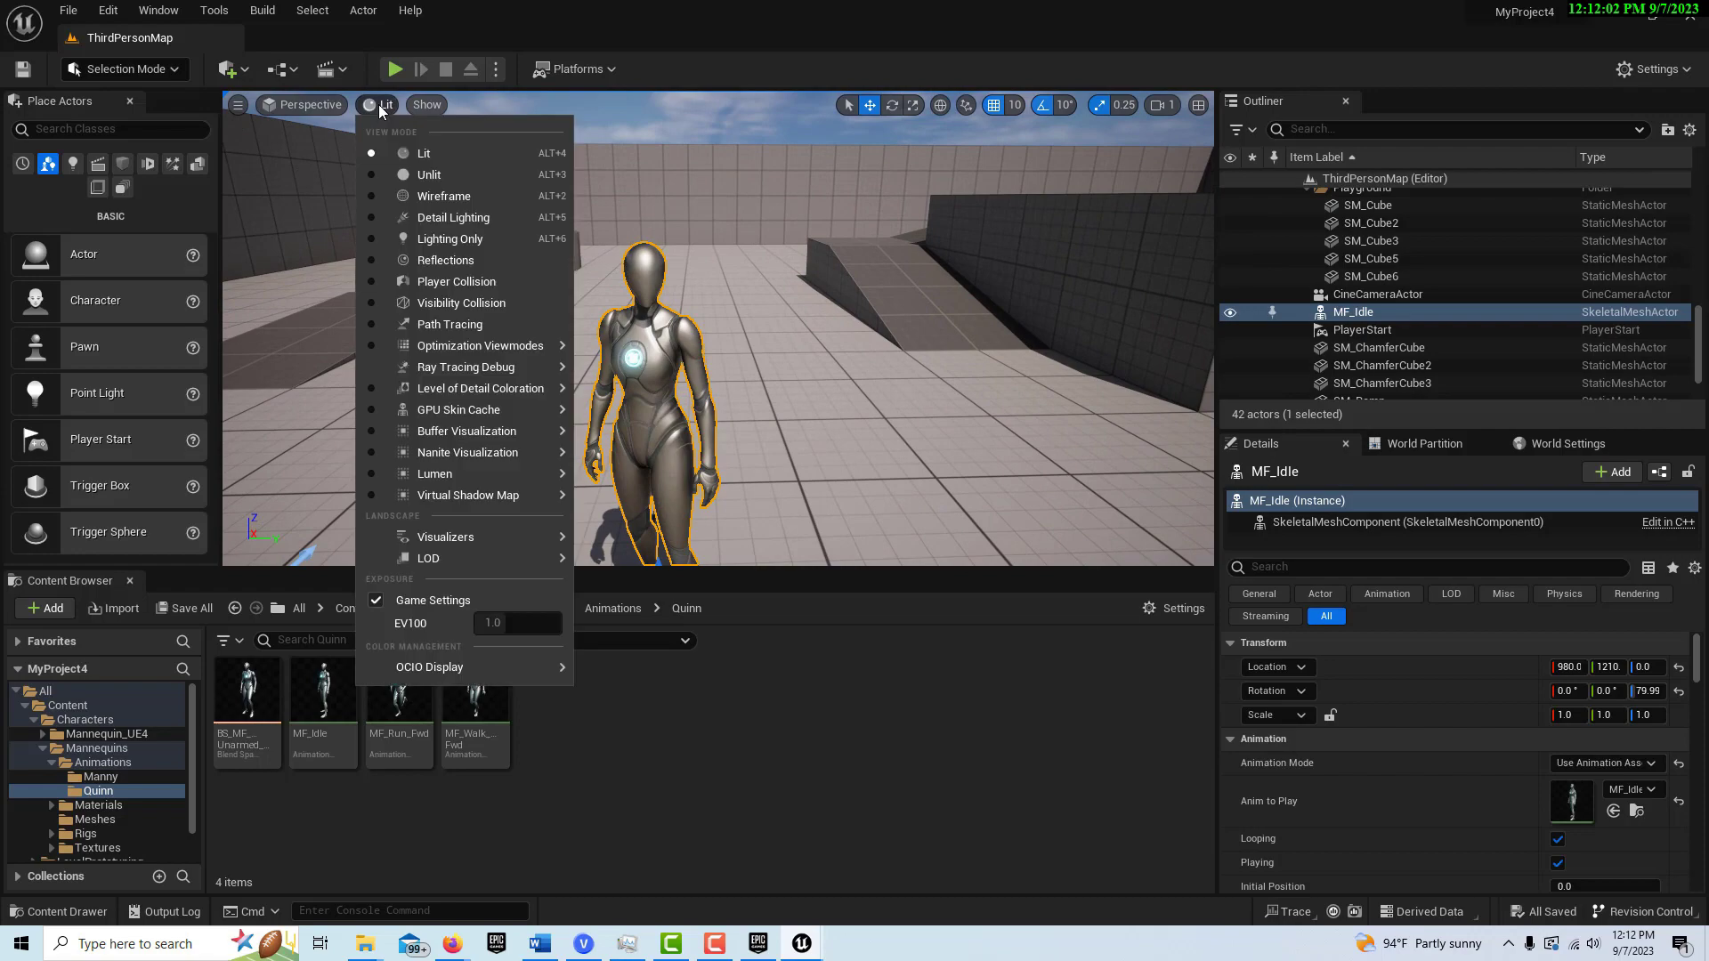
click(376, 326)
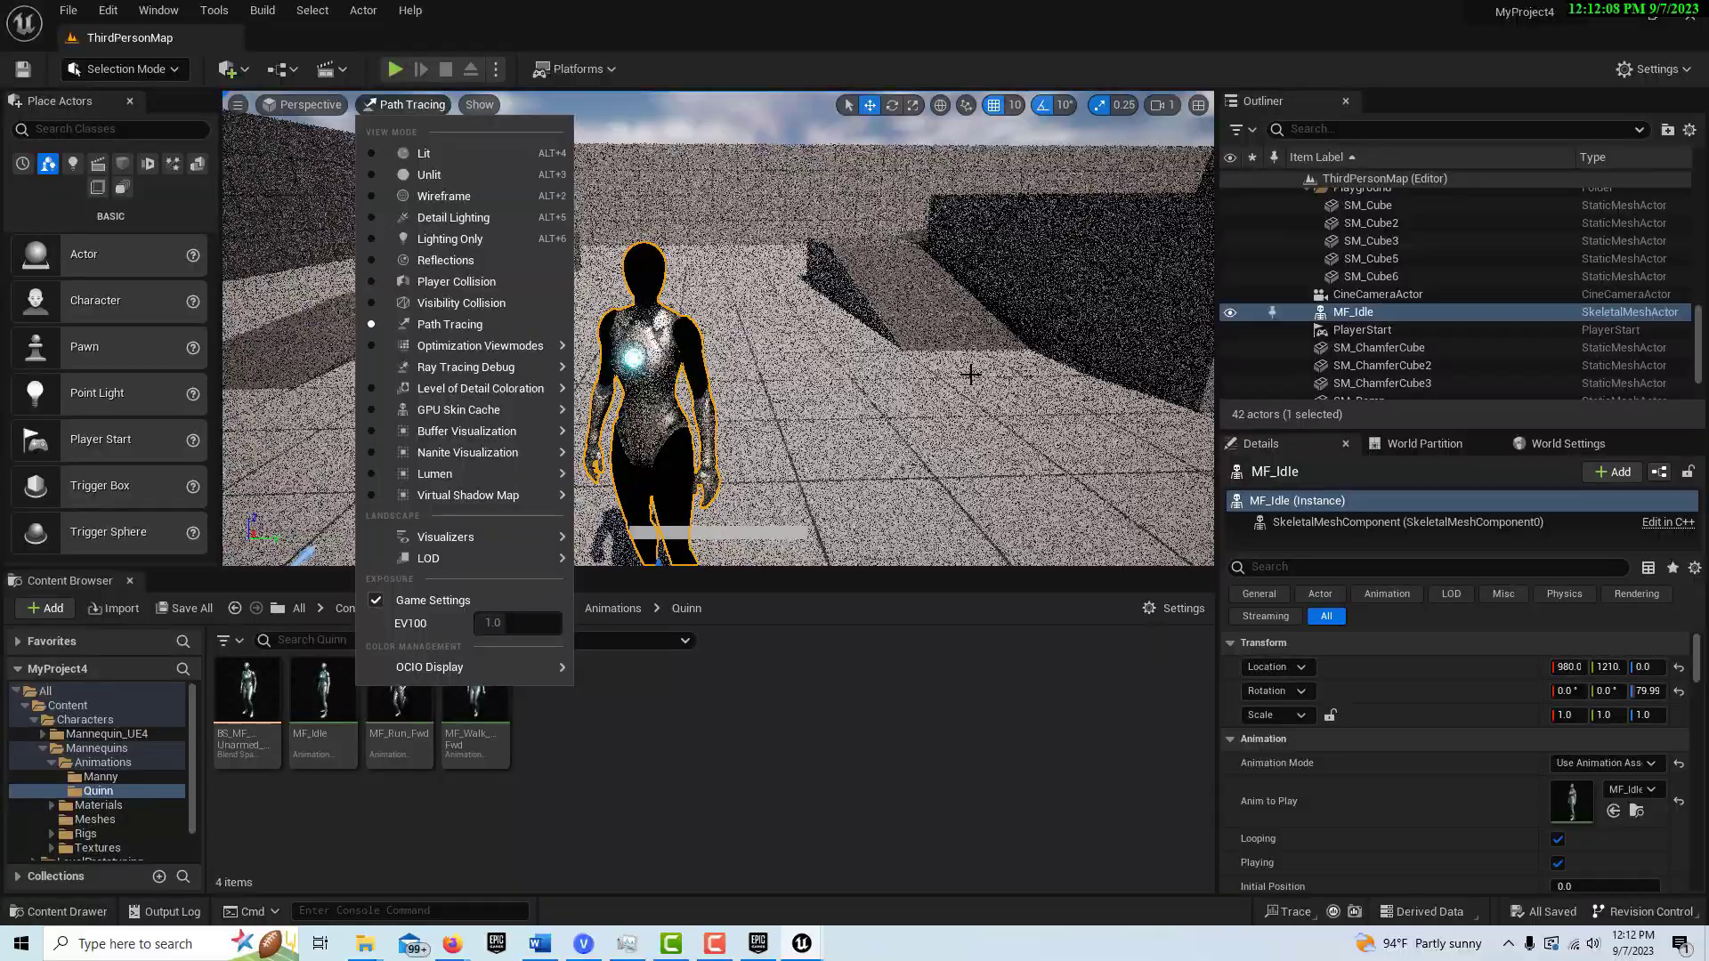
click(970, 375)
right_drag(970, 375, 1069, 396)
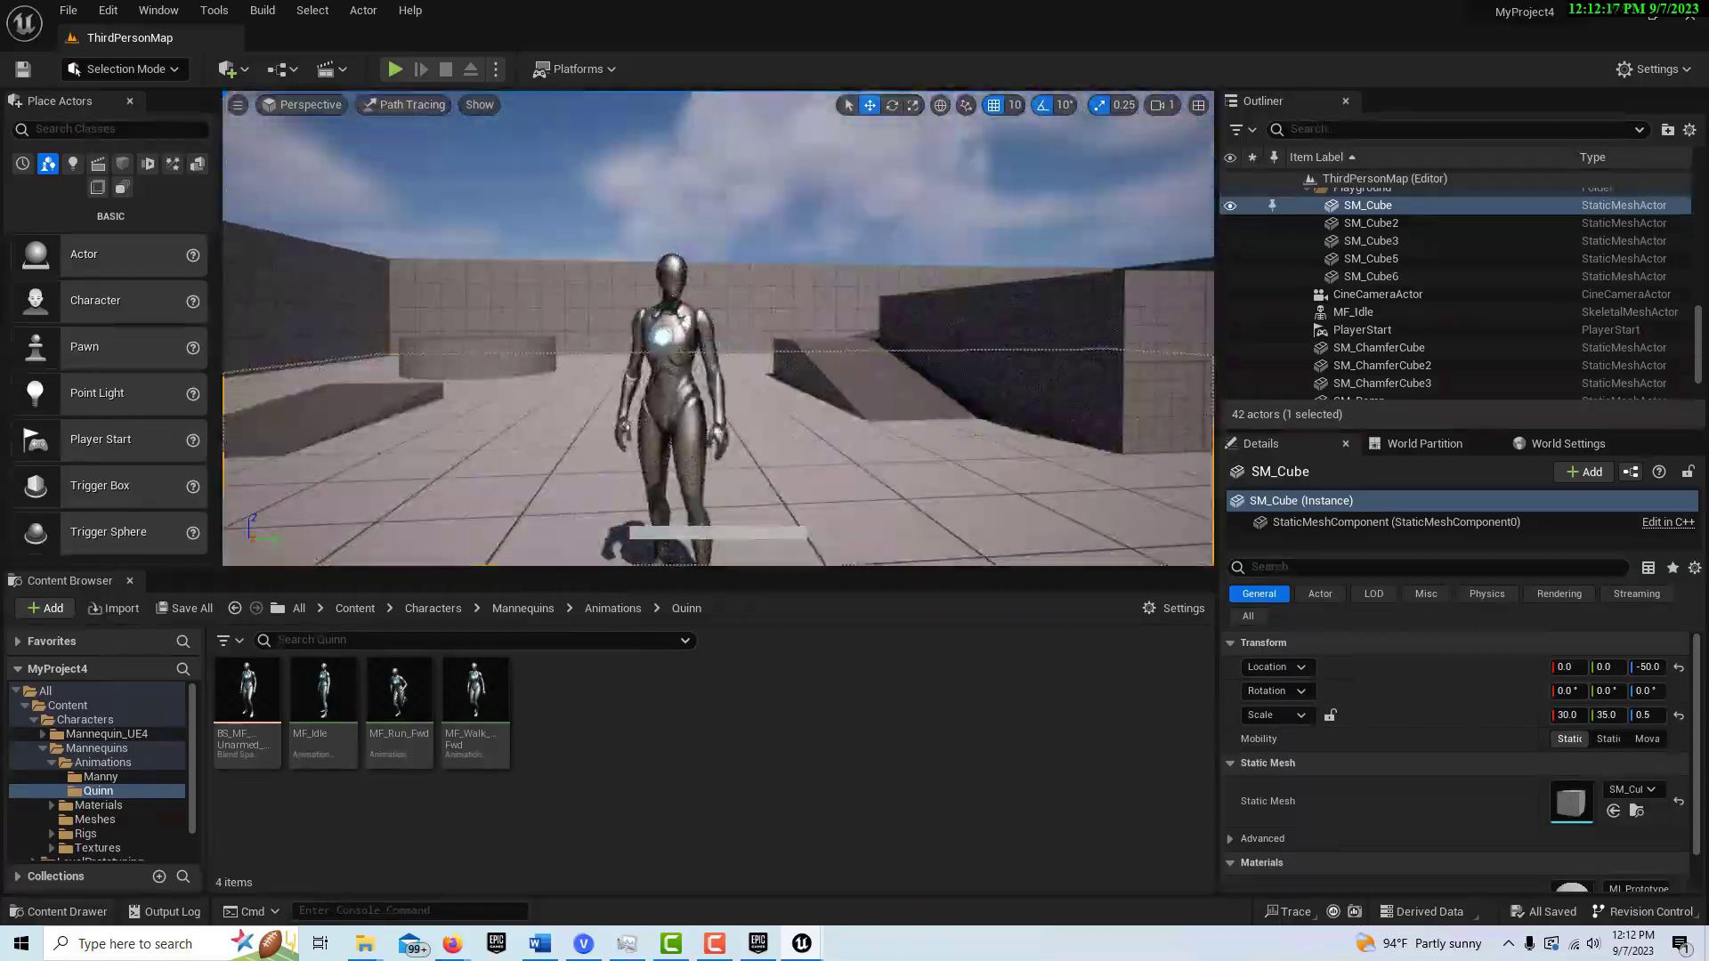
Search the level's actors for "post", select the PostProcessVolume and bring up its Path Tracing settings
click(863, 193)
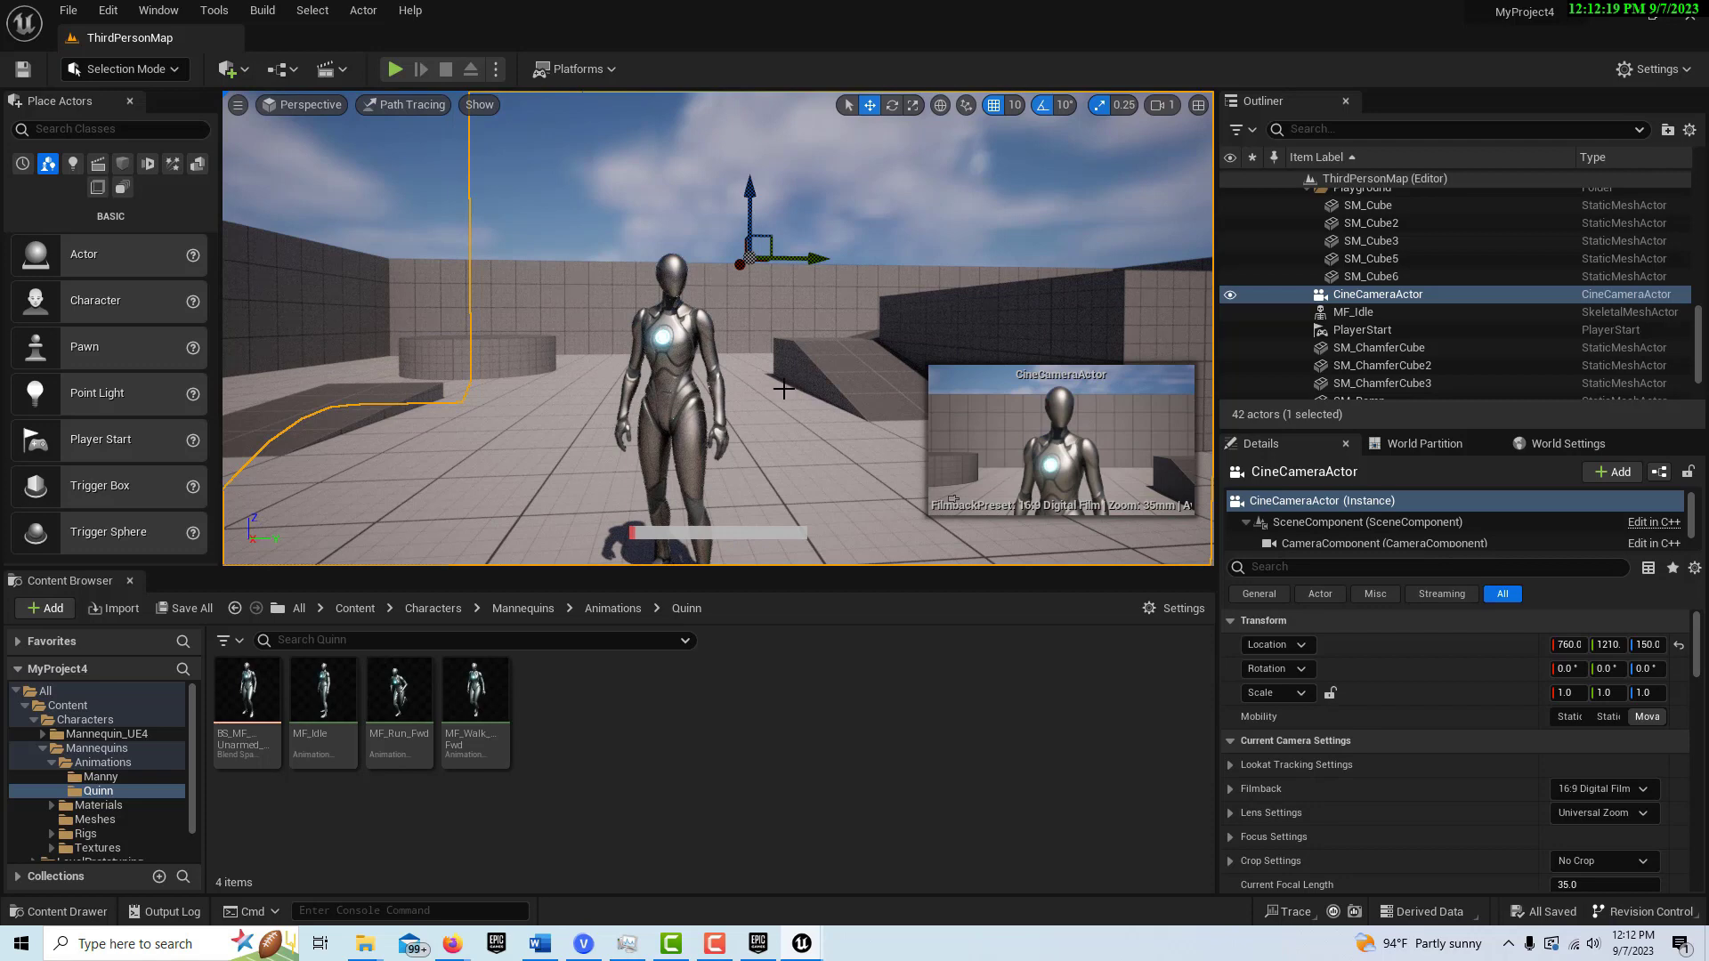
click(1429, 205)
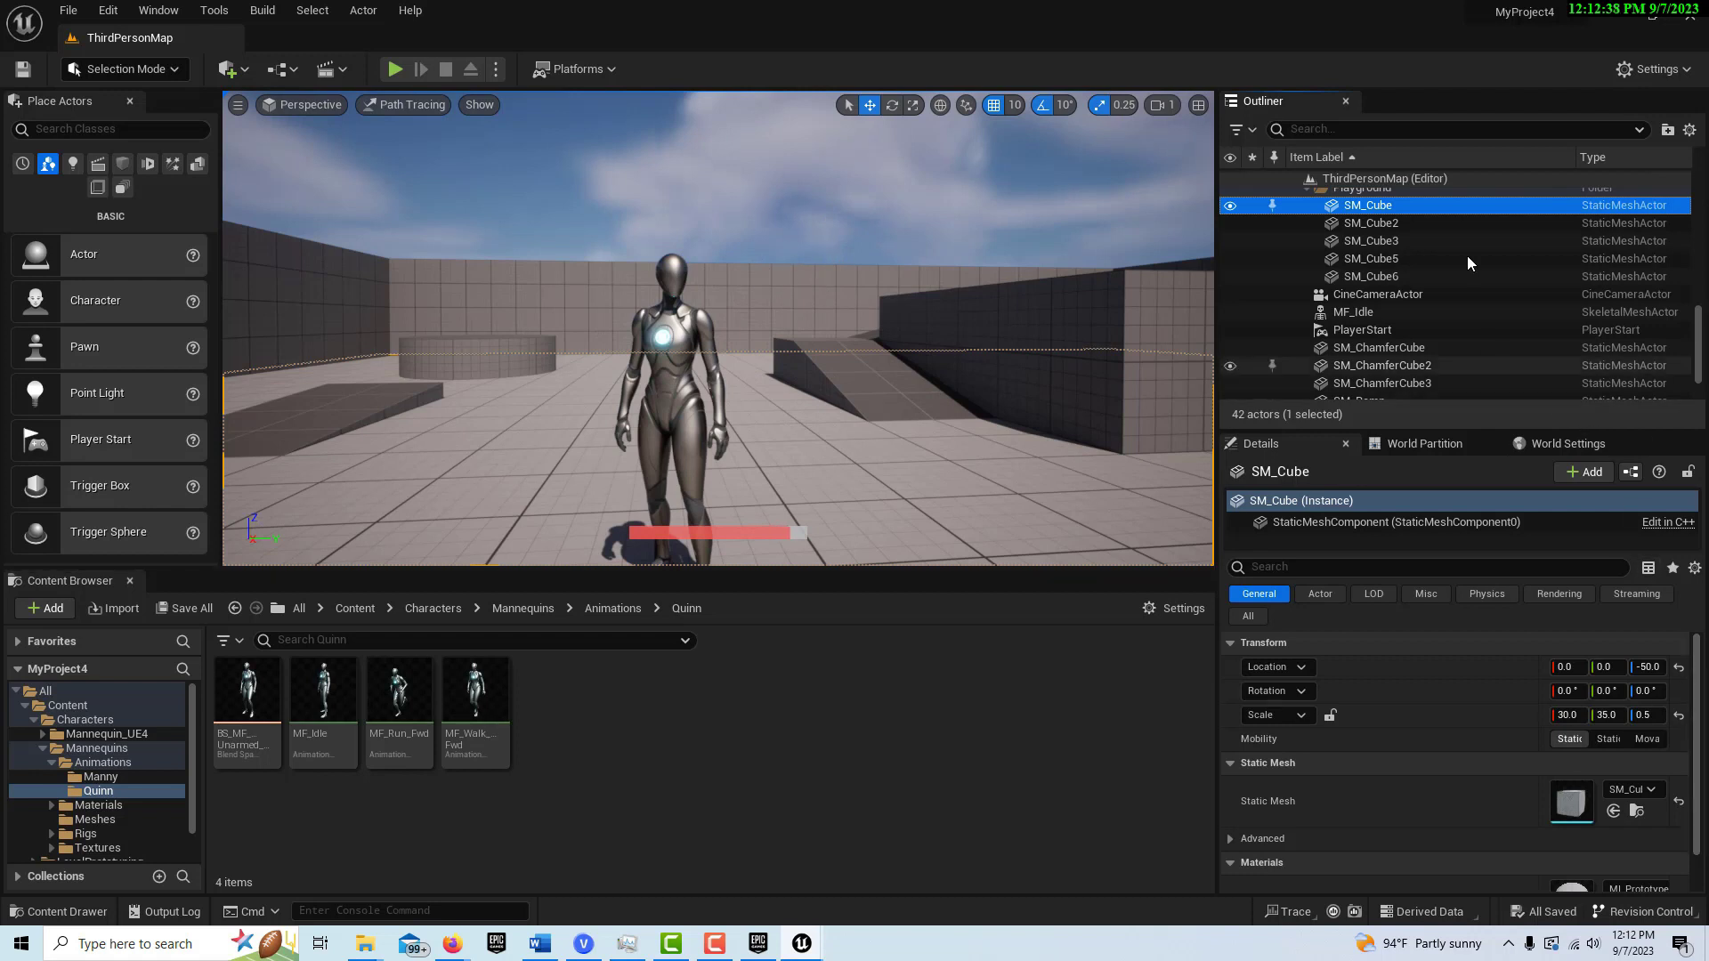
click(1394, 132)
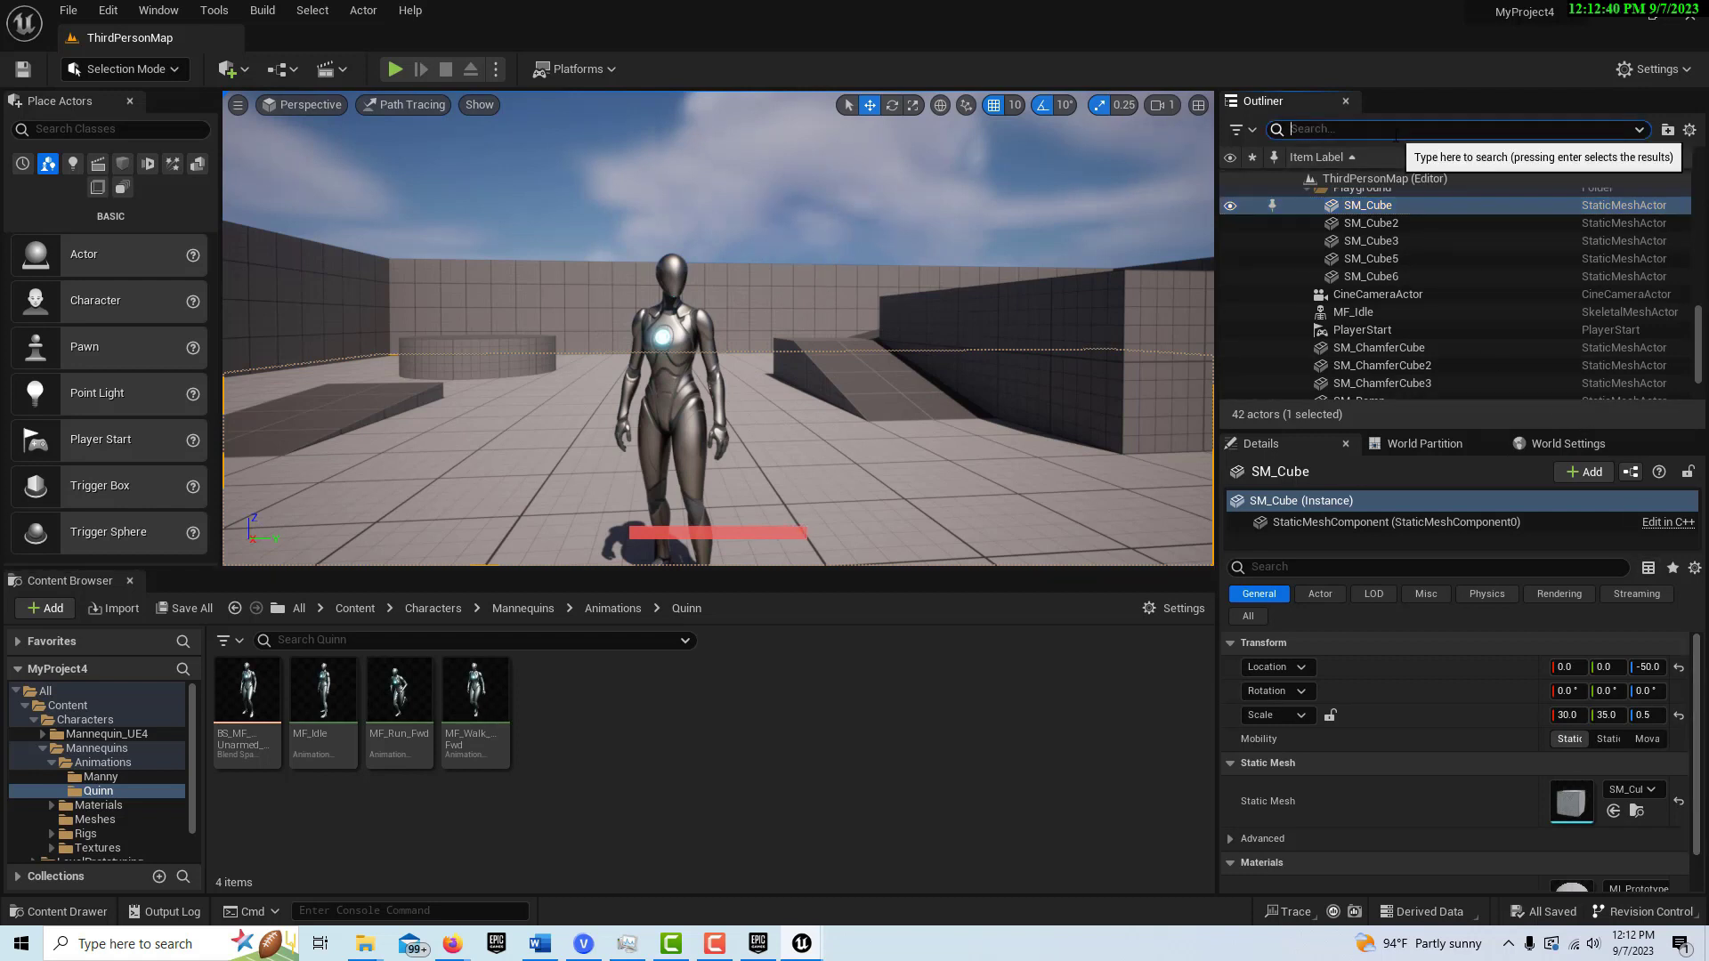
text(post)
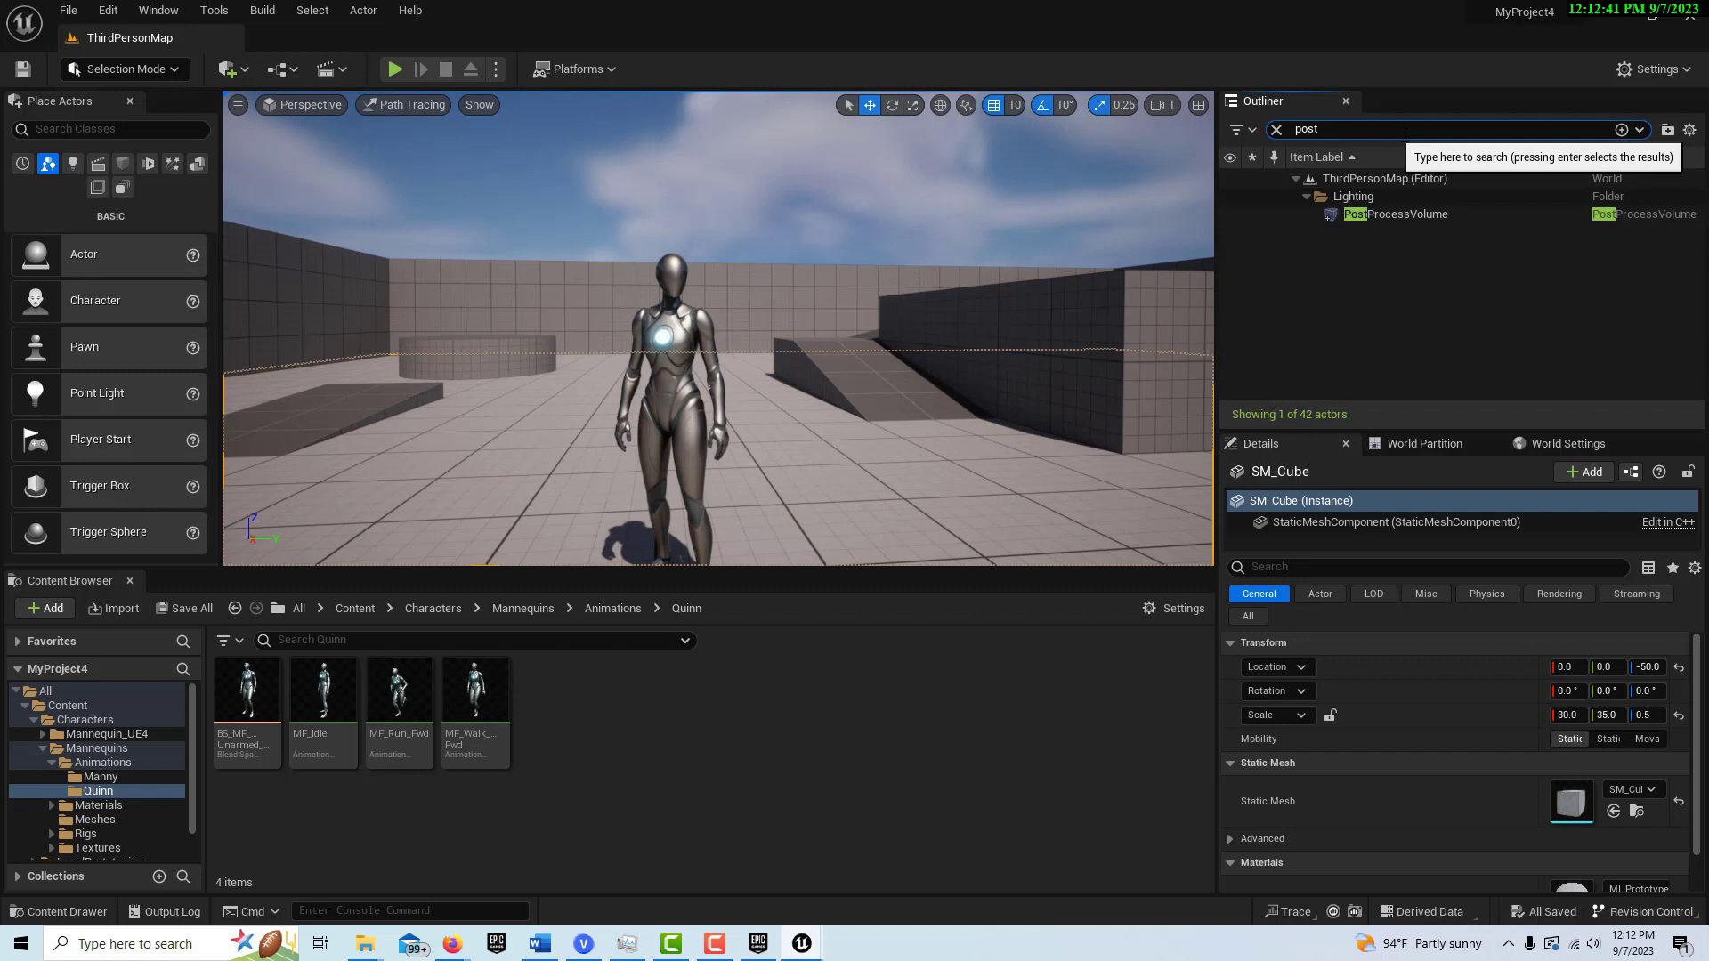
click(1418, 214)
mouse_move(1695, 644)
mouse_down()
mouse_move(1702, 867)
mouse_move(1703, 781)
mouse_up()
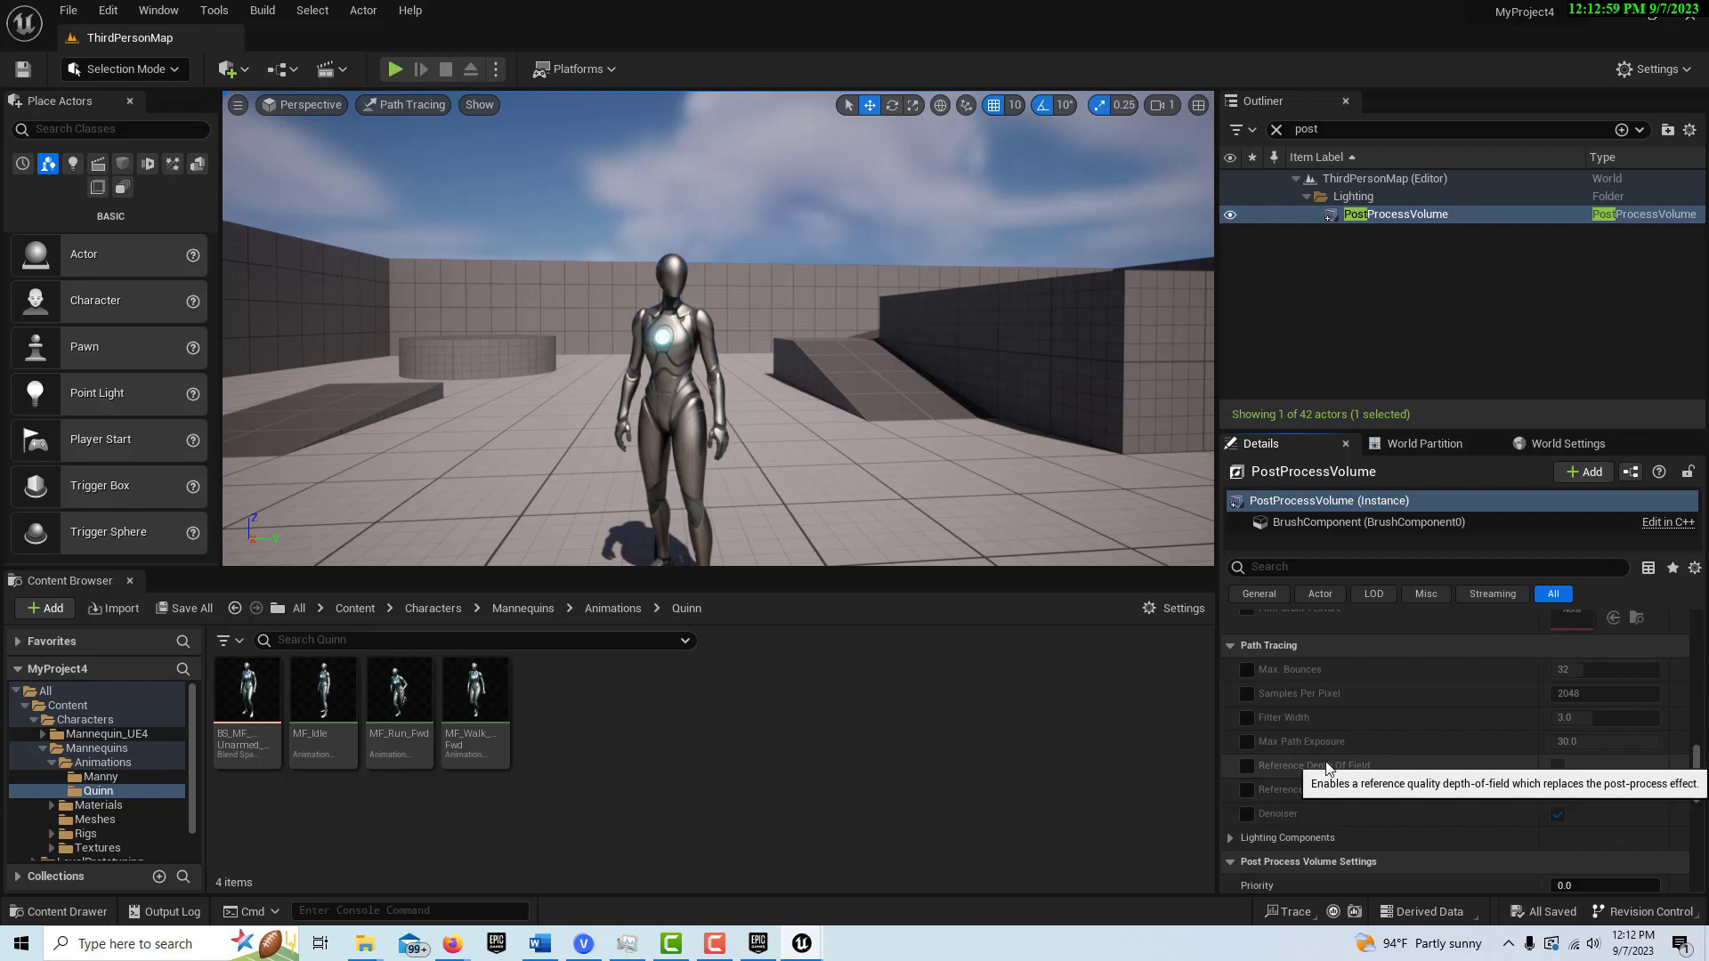
Override the volume's path tracing Max. Bounces, trying 8 and settling on 10
click(1249, 670)
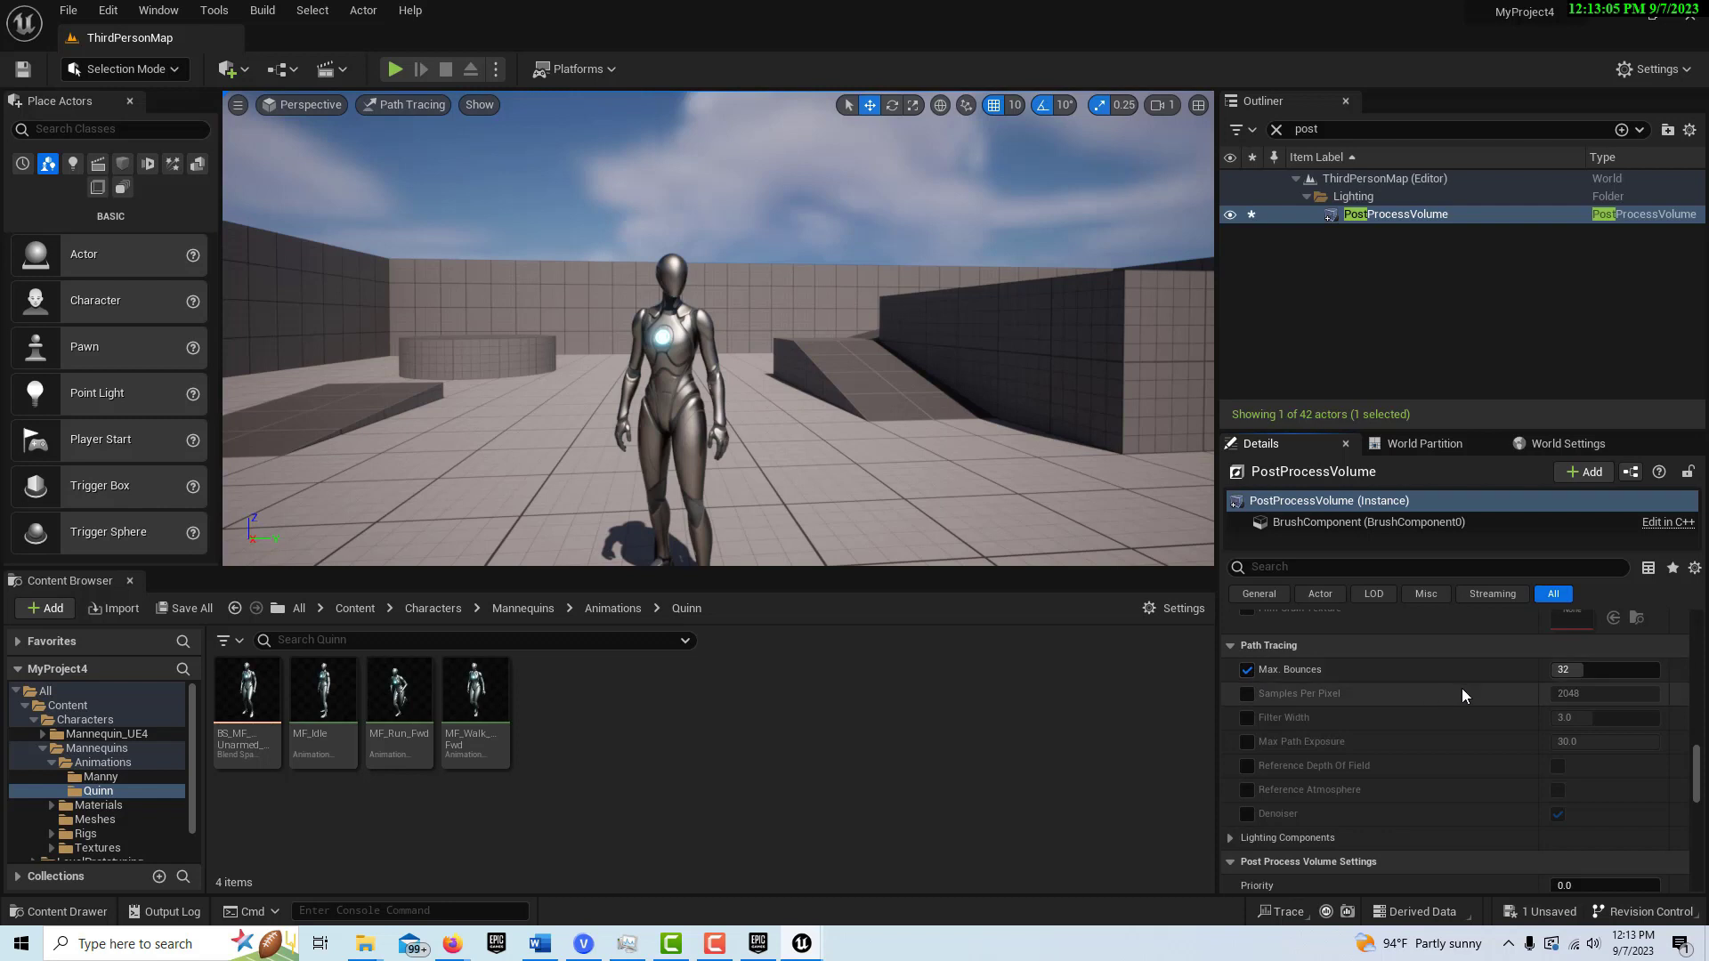
click(1566, 669)
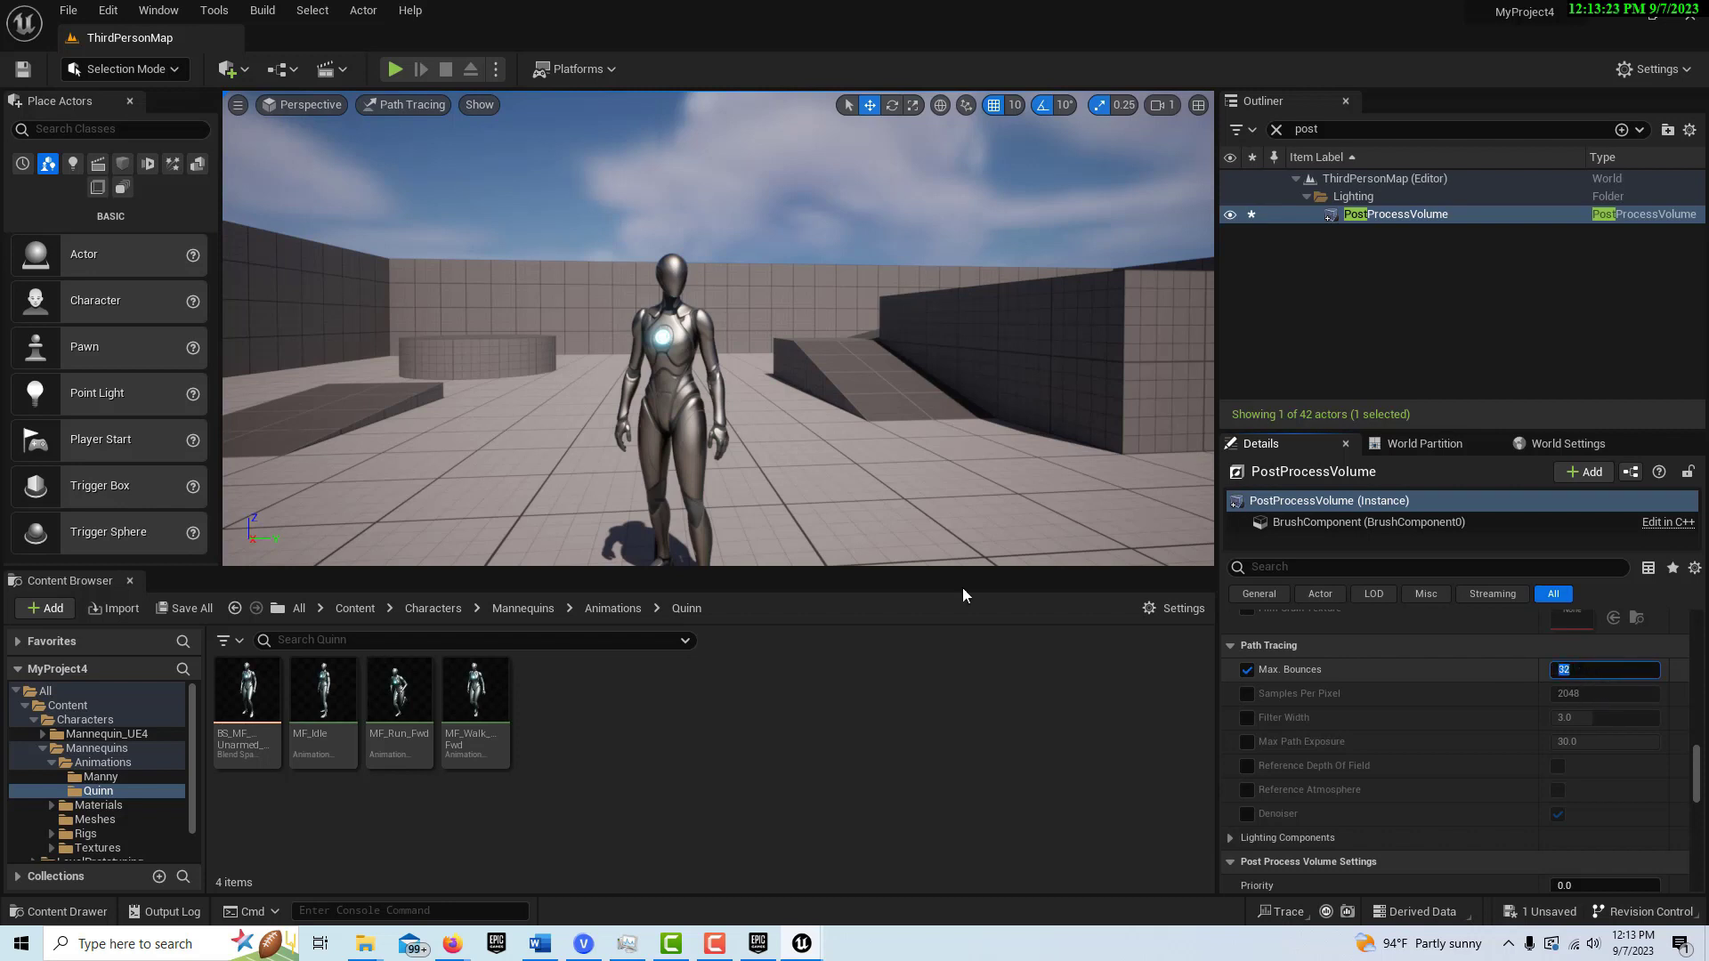
text(8)
key(Return)
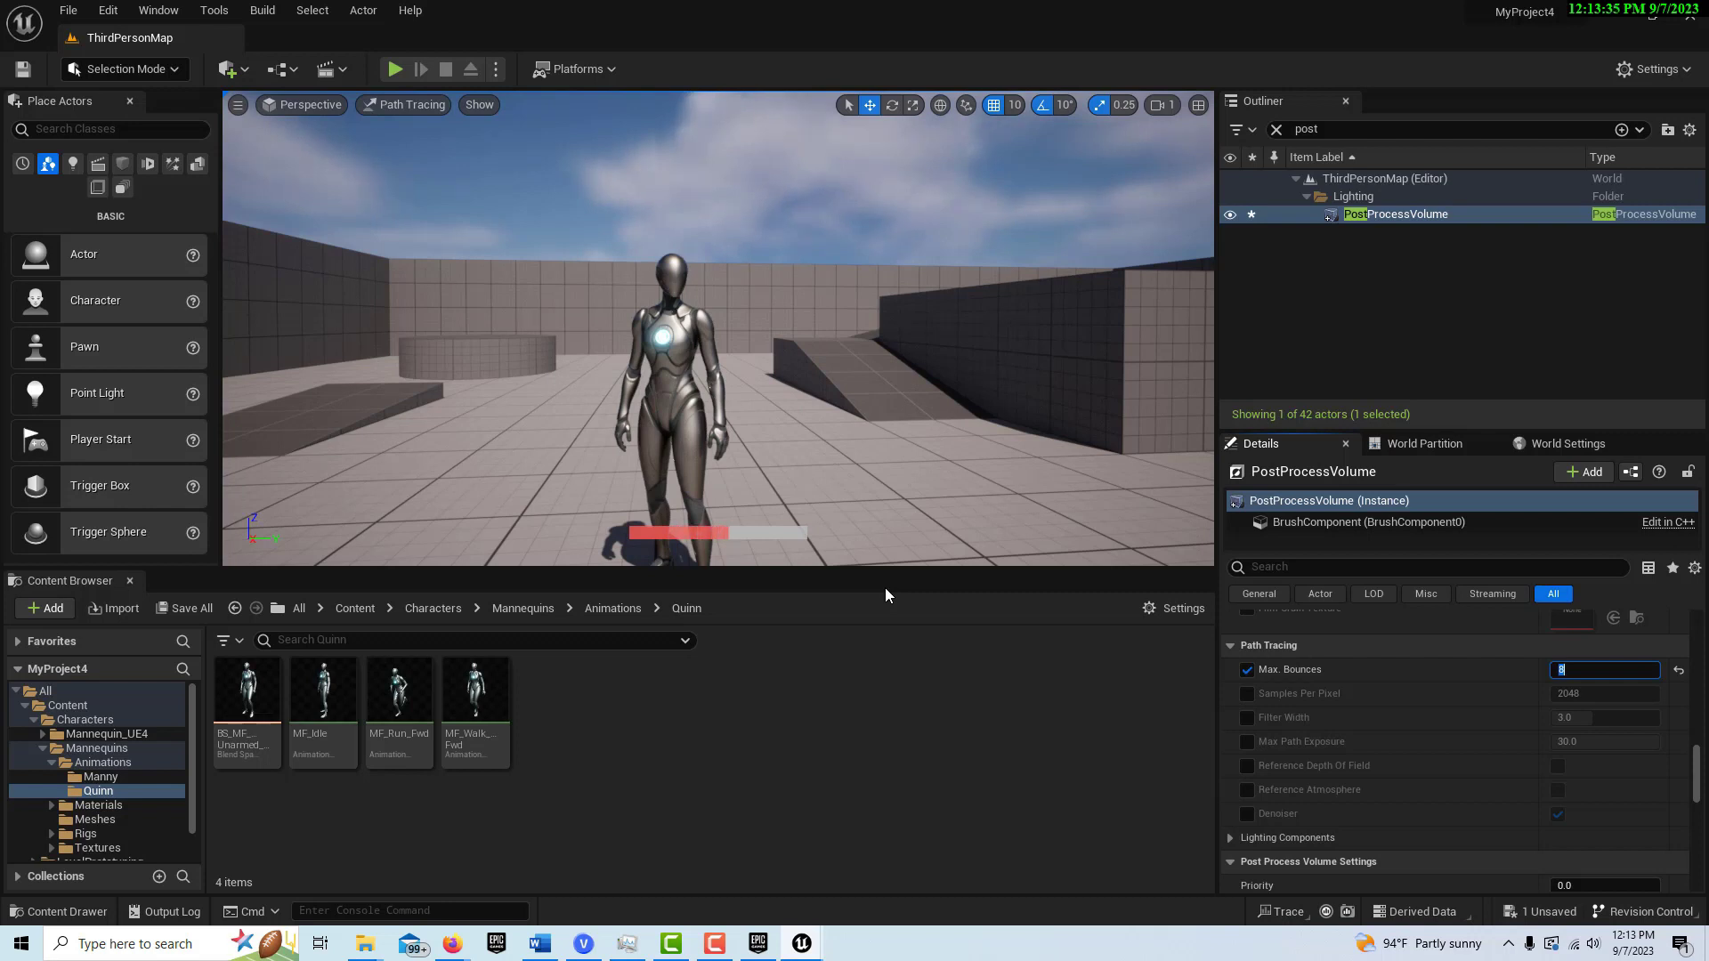
text(10)
Override the path tracing Samples Per Pixel with a value of 512
click(1250, 696)
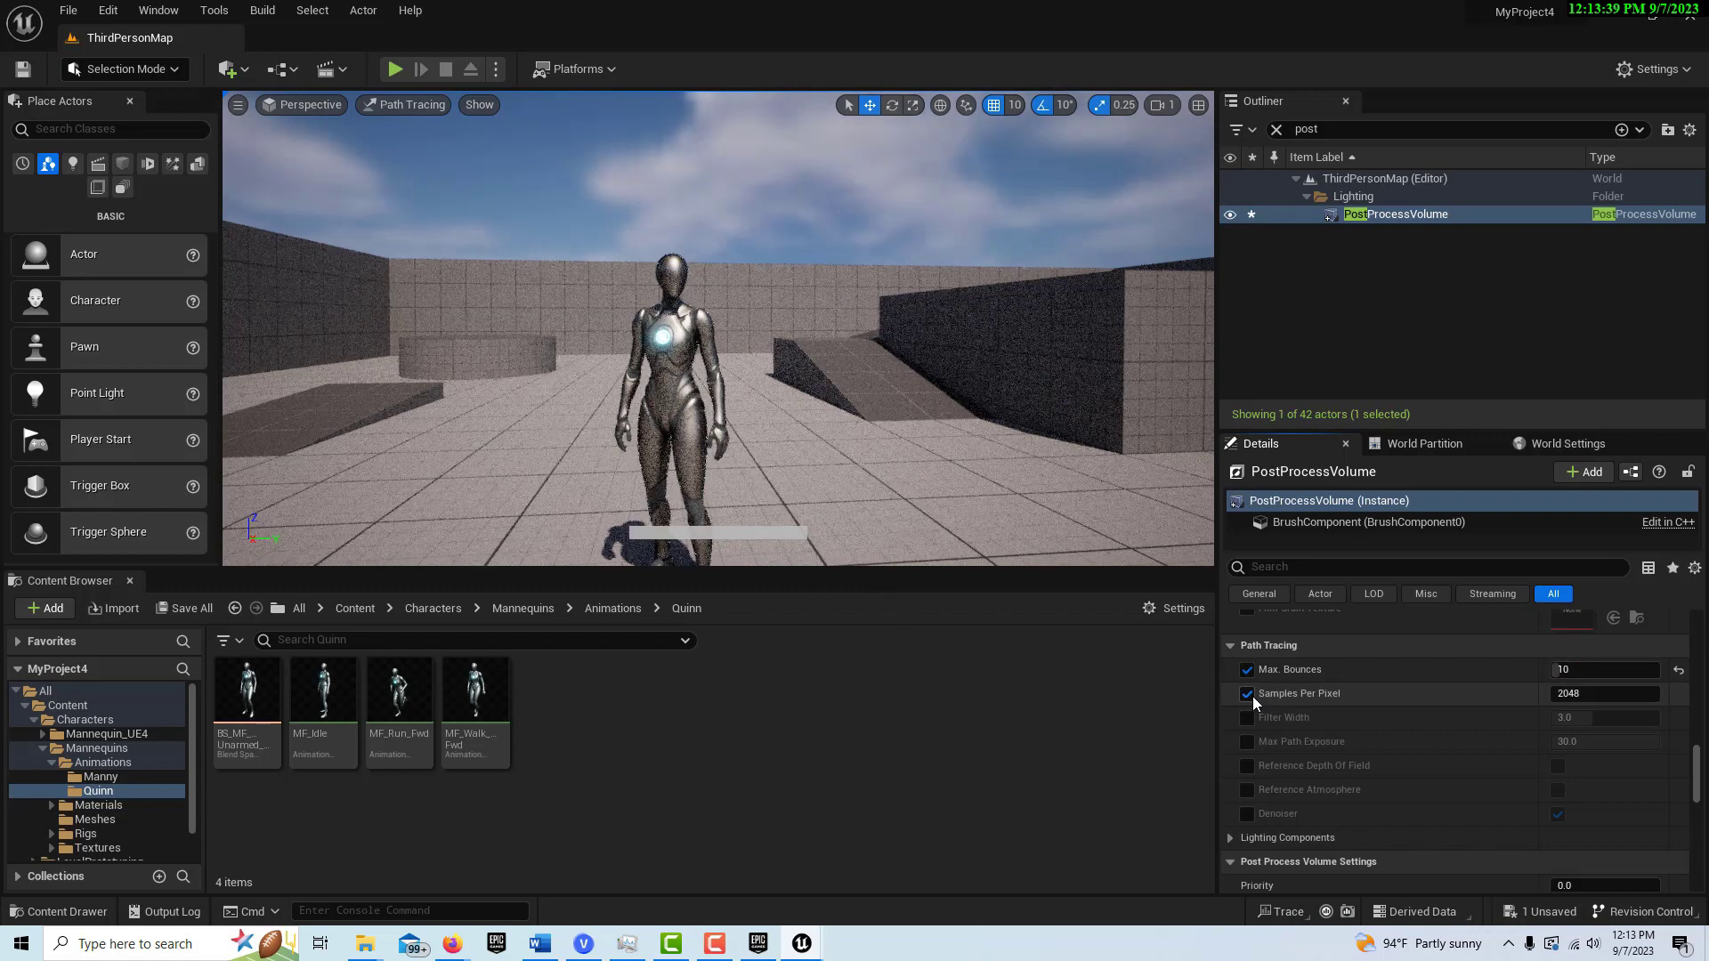
click(1591, 695)
text(512)
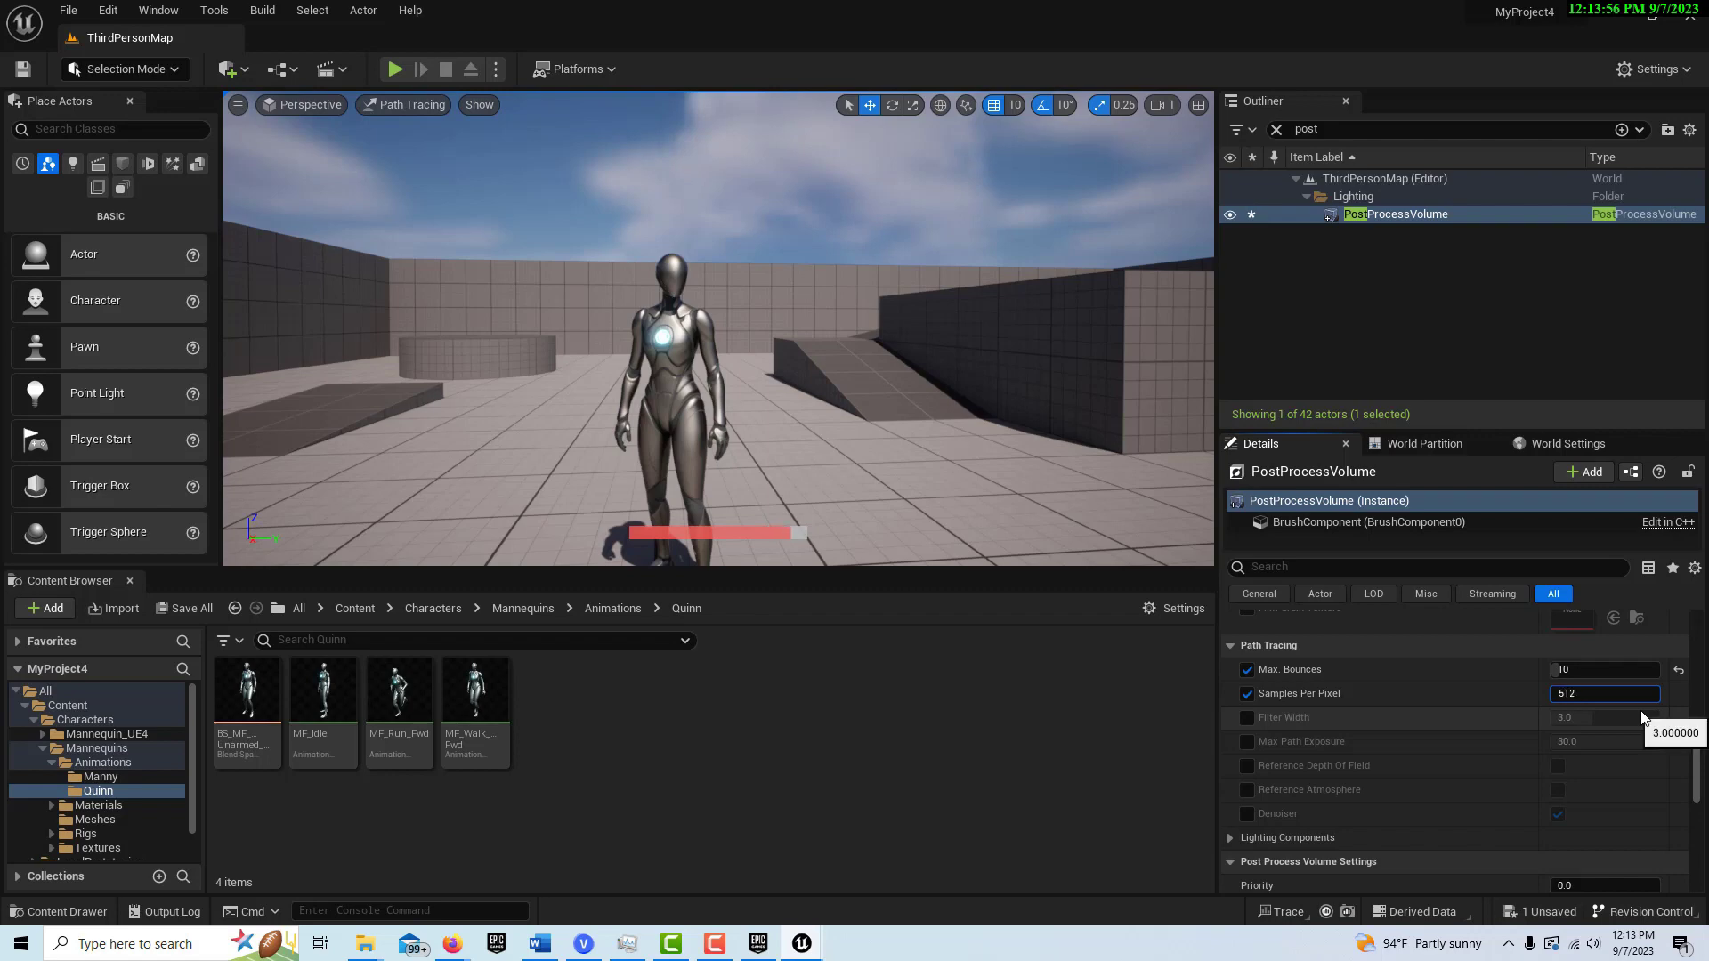
key(Return)
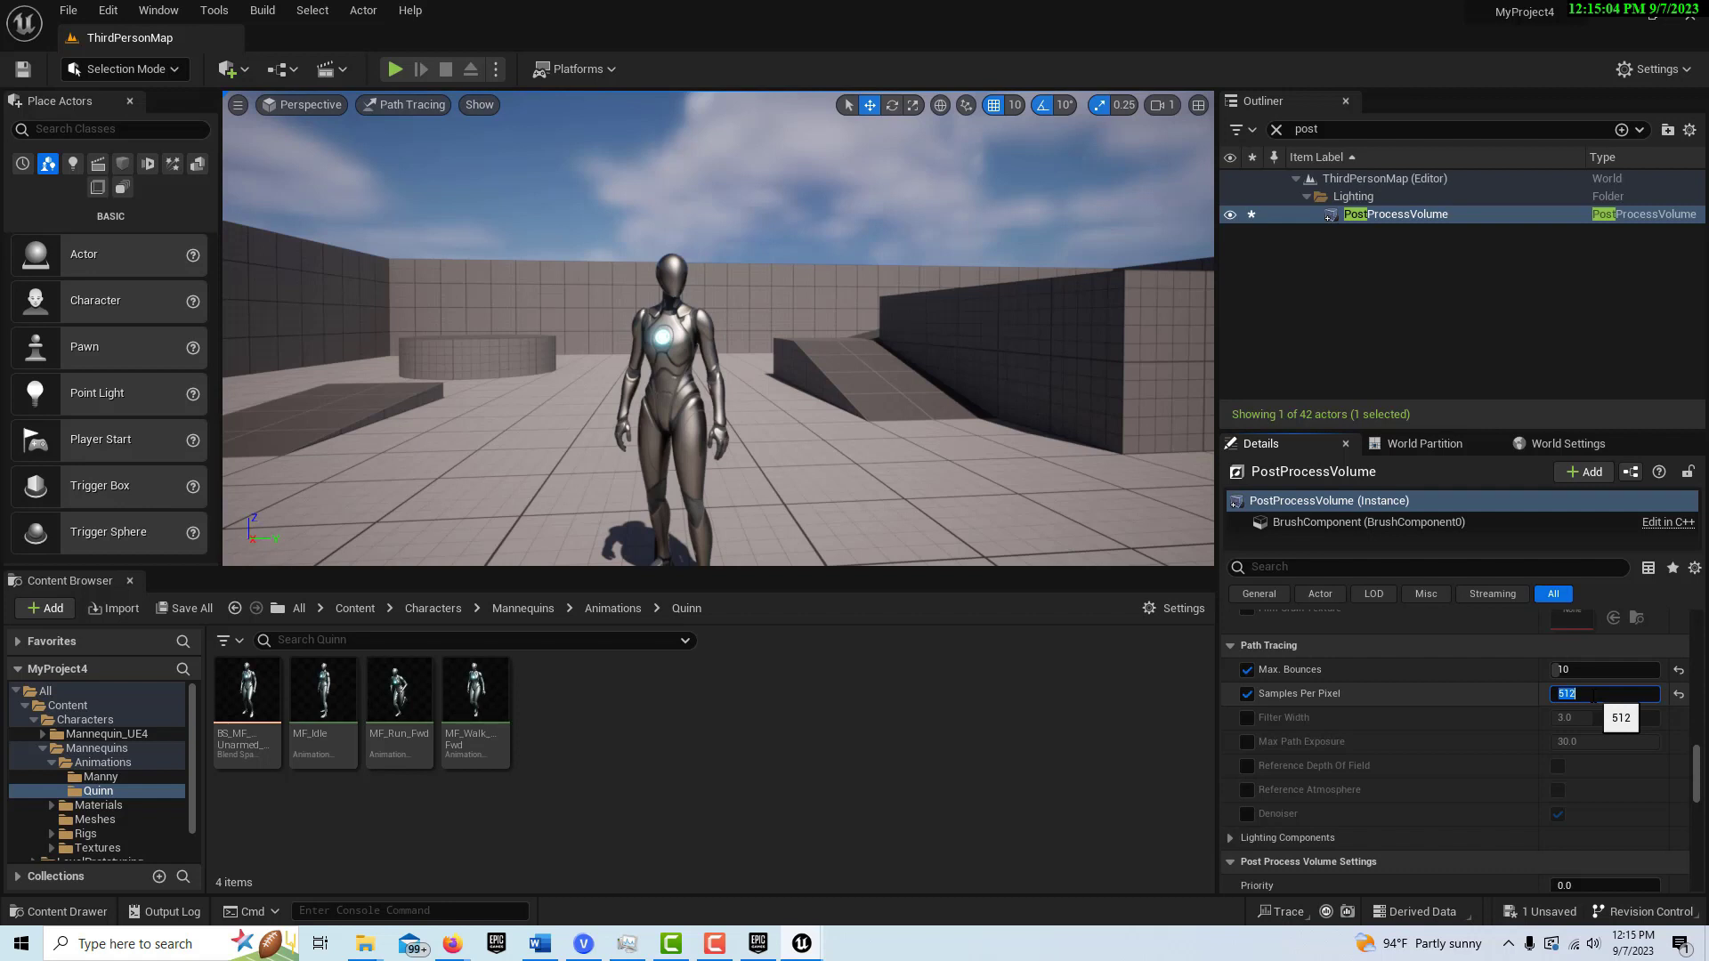
Enable the Filter Width override and override Max Path Exposure with a value of 1
click(1250, 724)
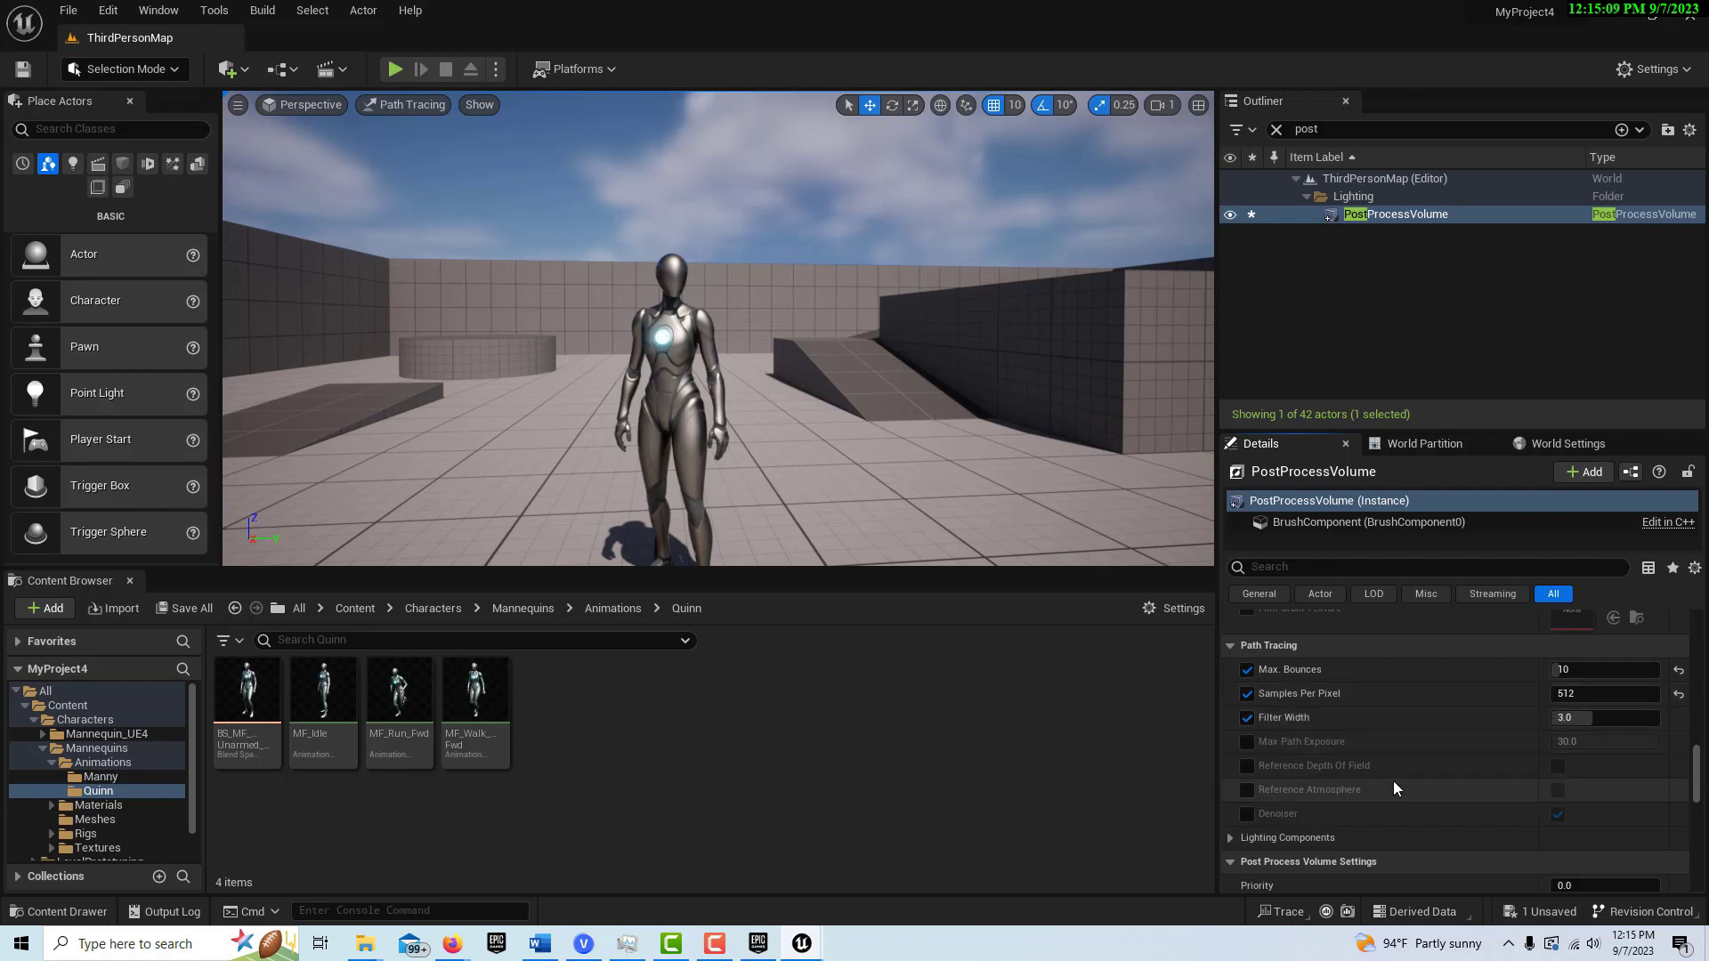
click(1248, 743)
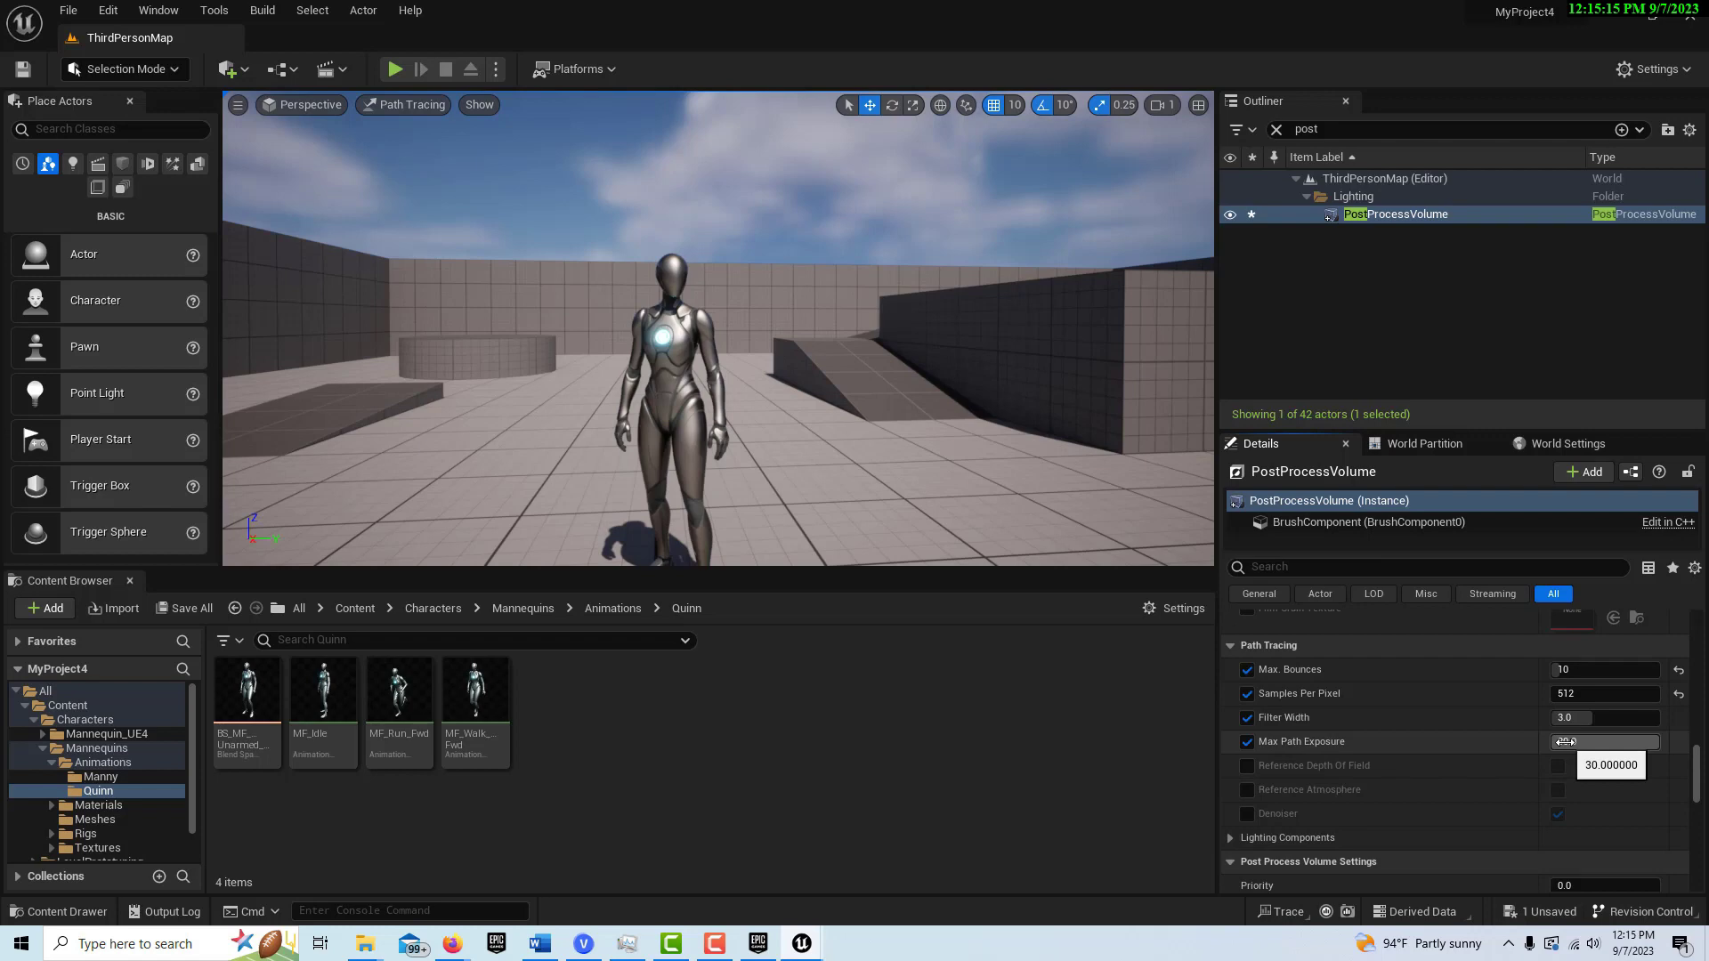
click(1606, 746)
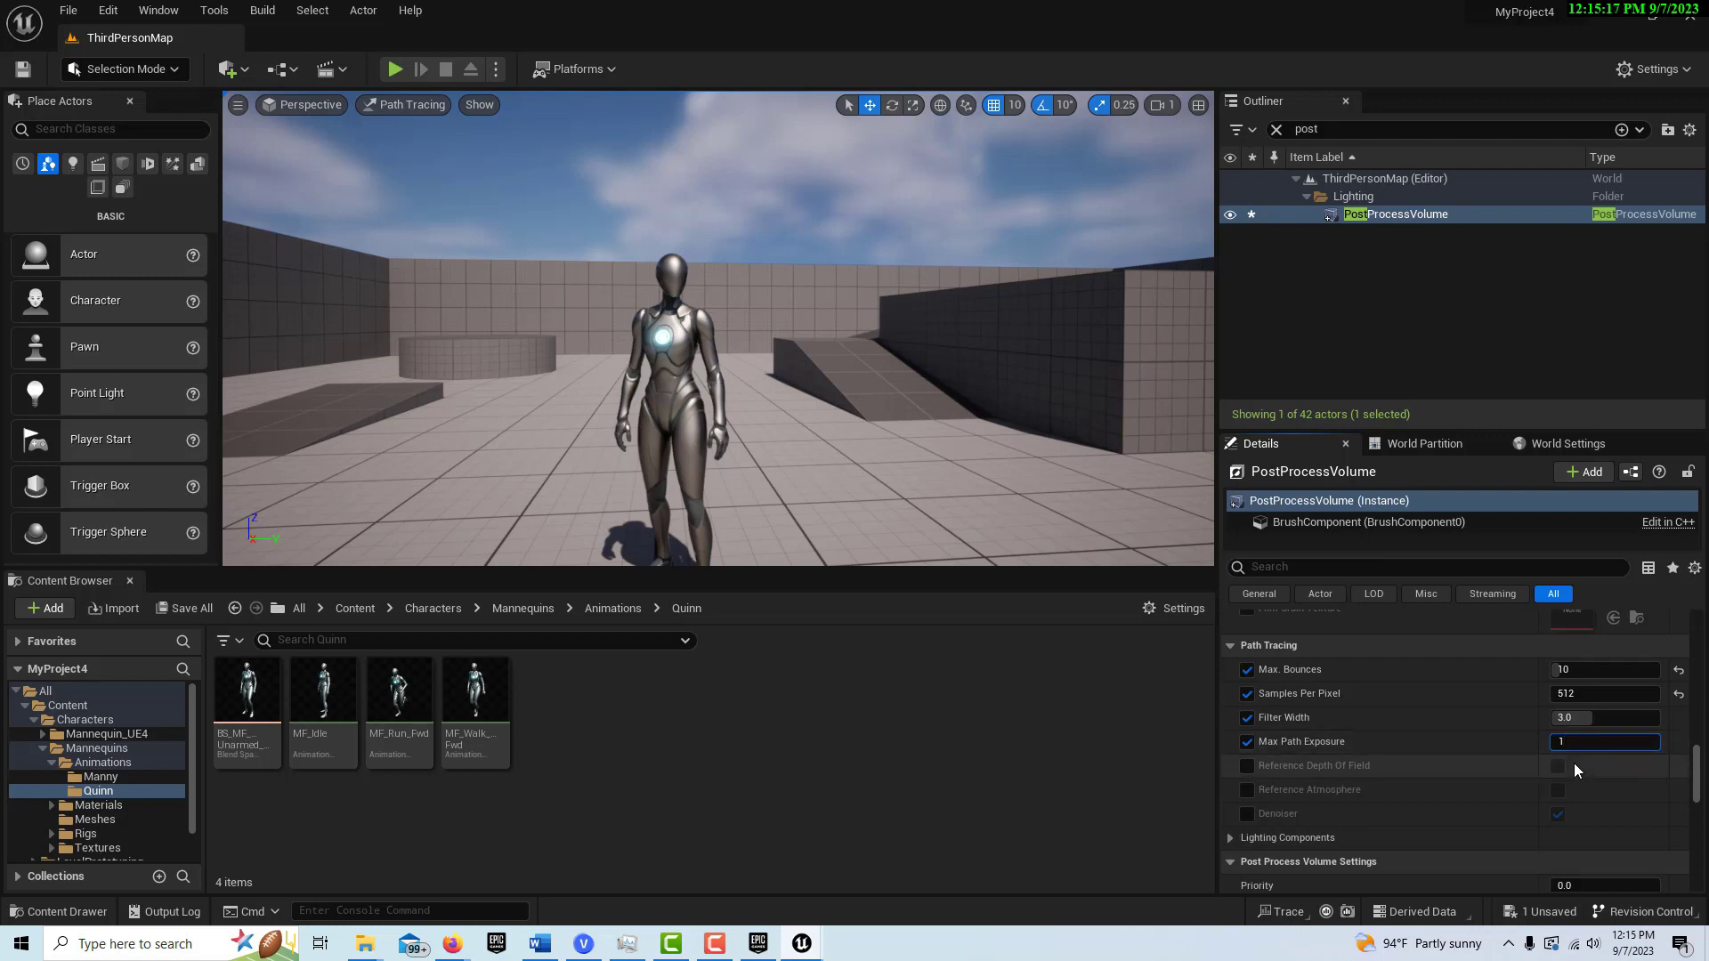
text(1)
key(Return)
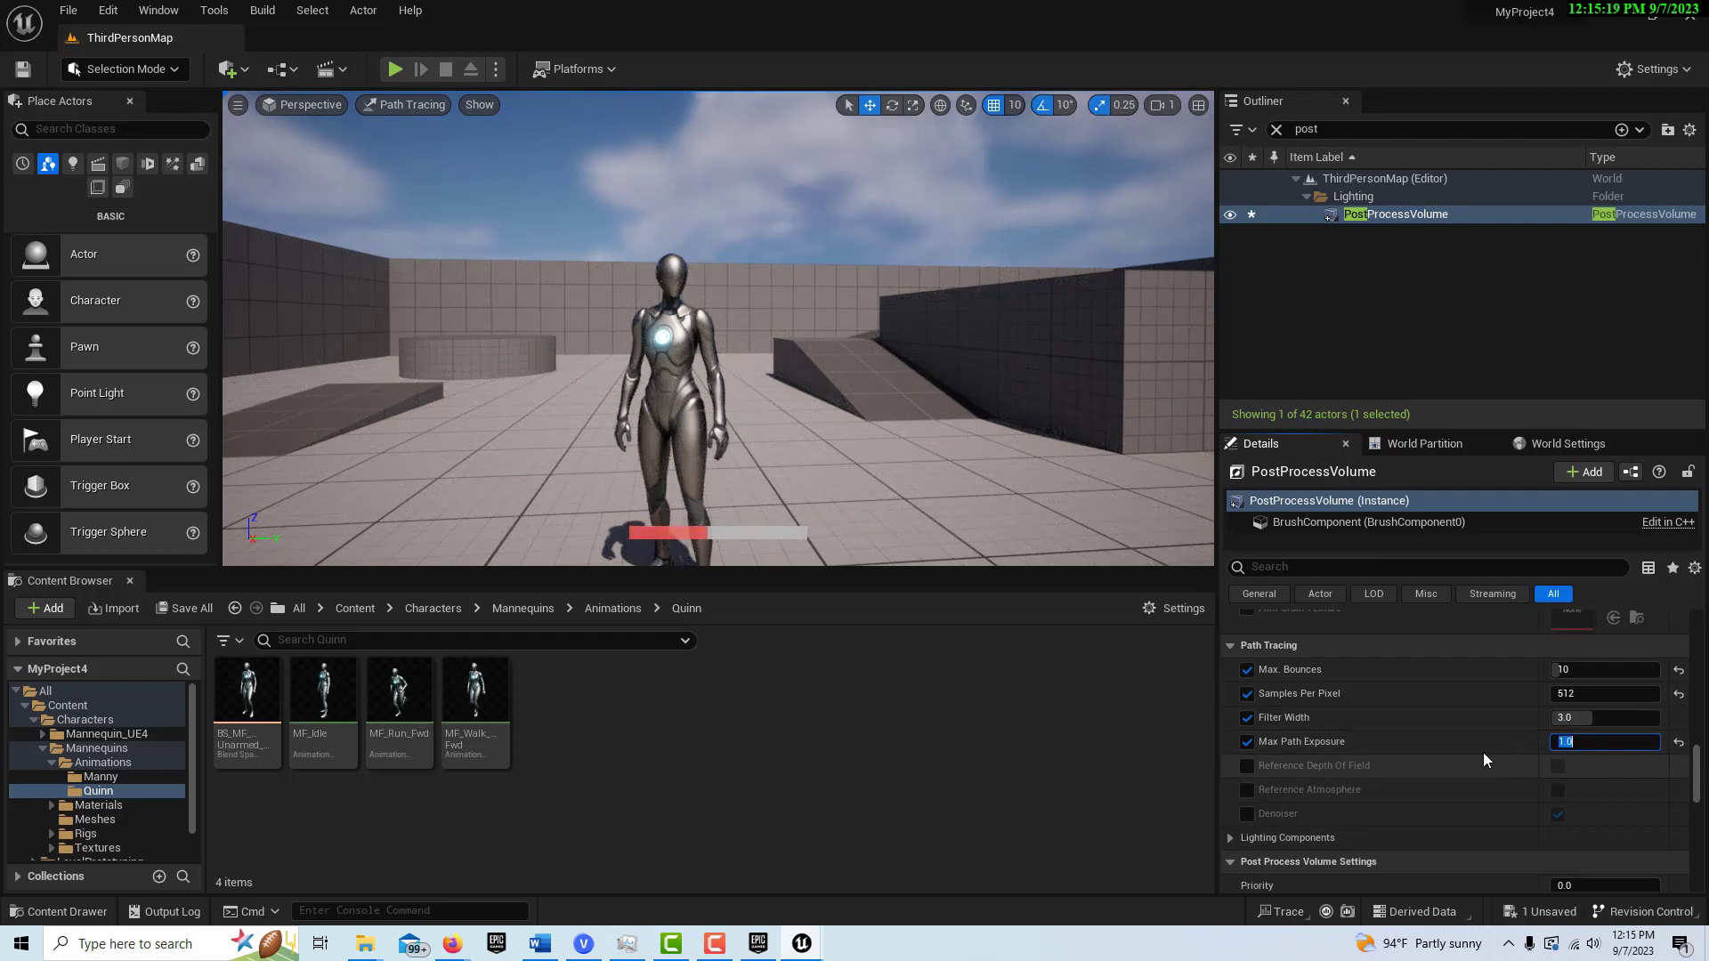
Enable the Reference Atmosphere override, switching its value on and back off
scroll(1461, 756, down, 1)
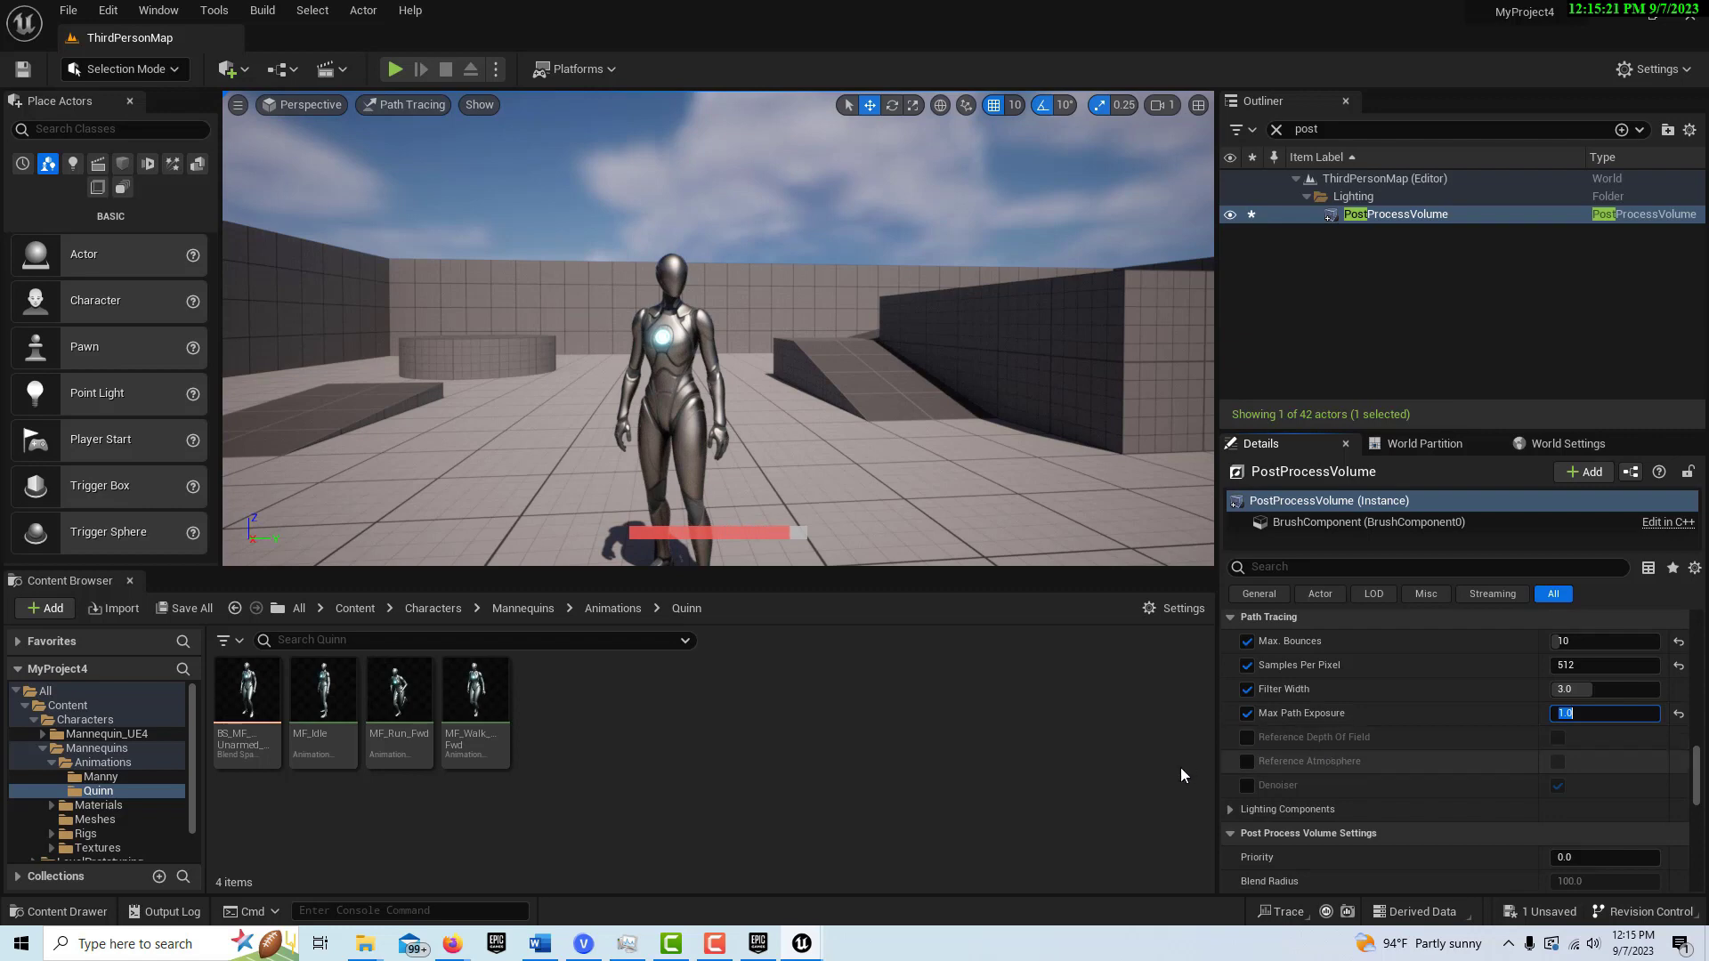
click(1248, 762)
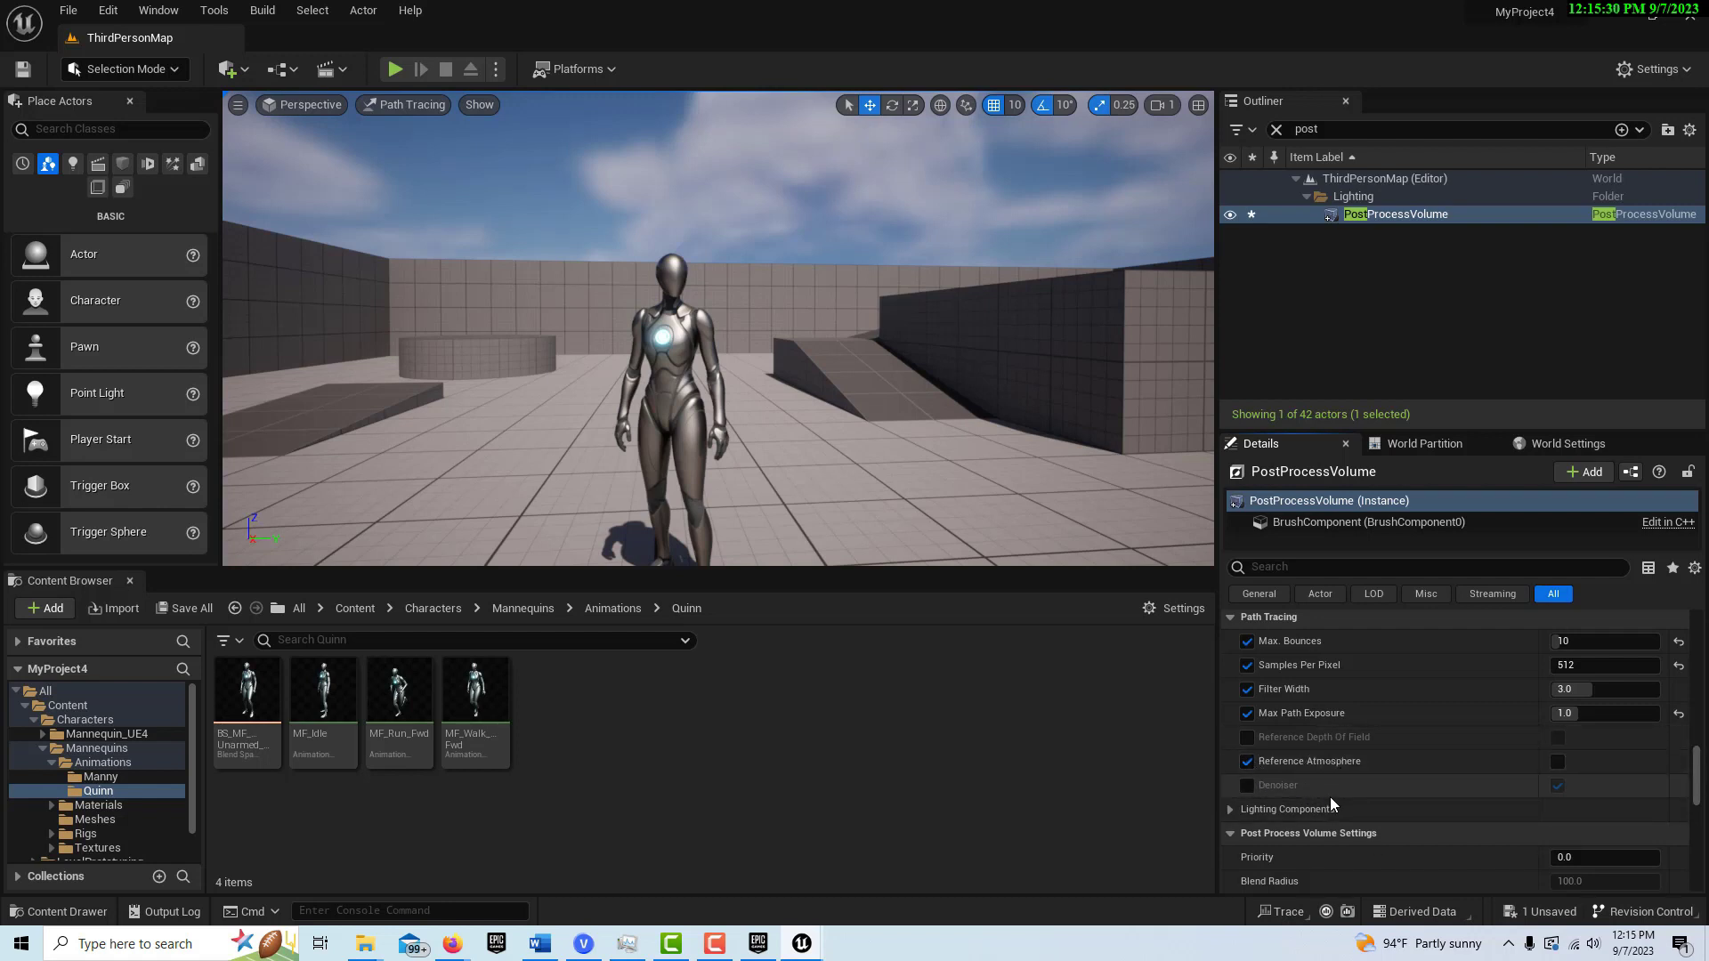
click(1560, 762)
click(1559, 762)
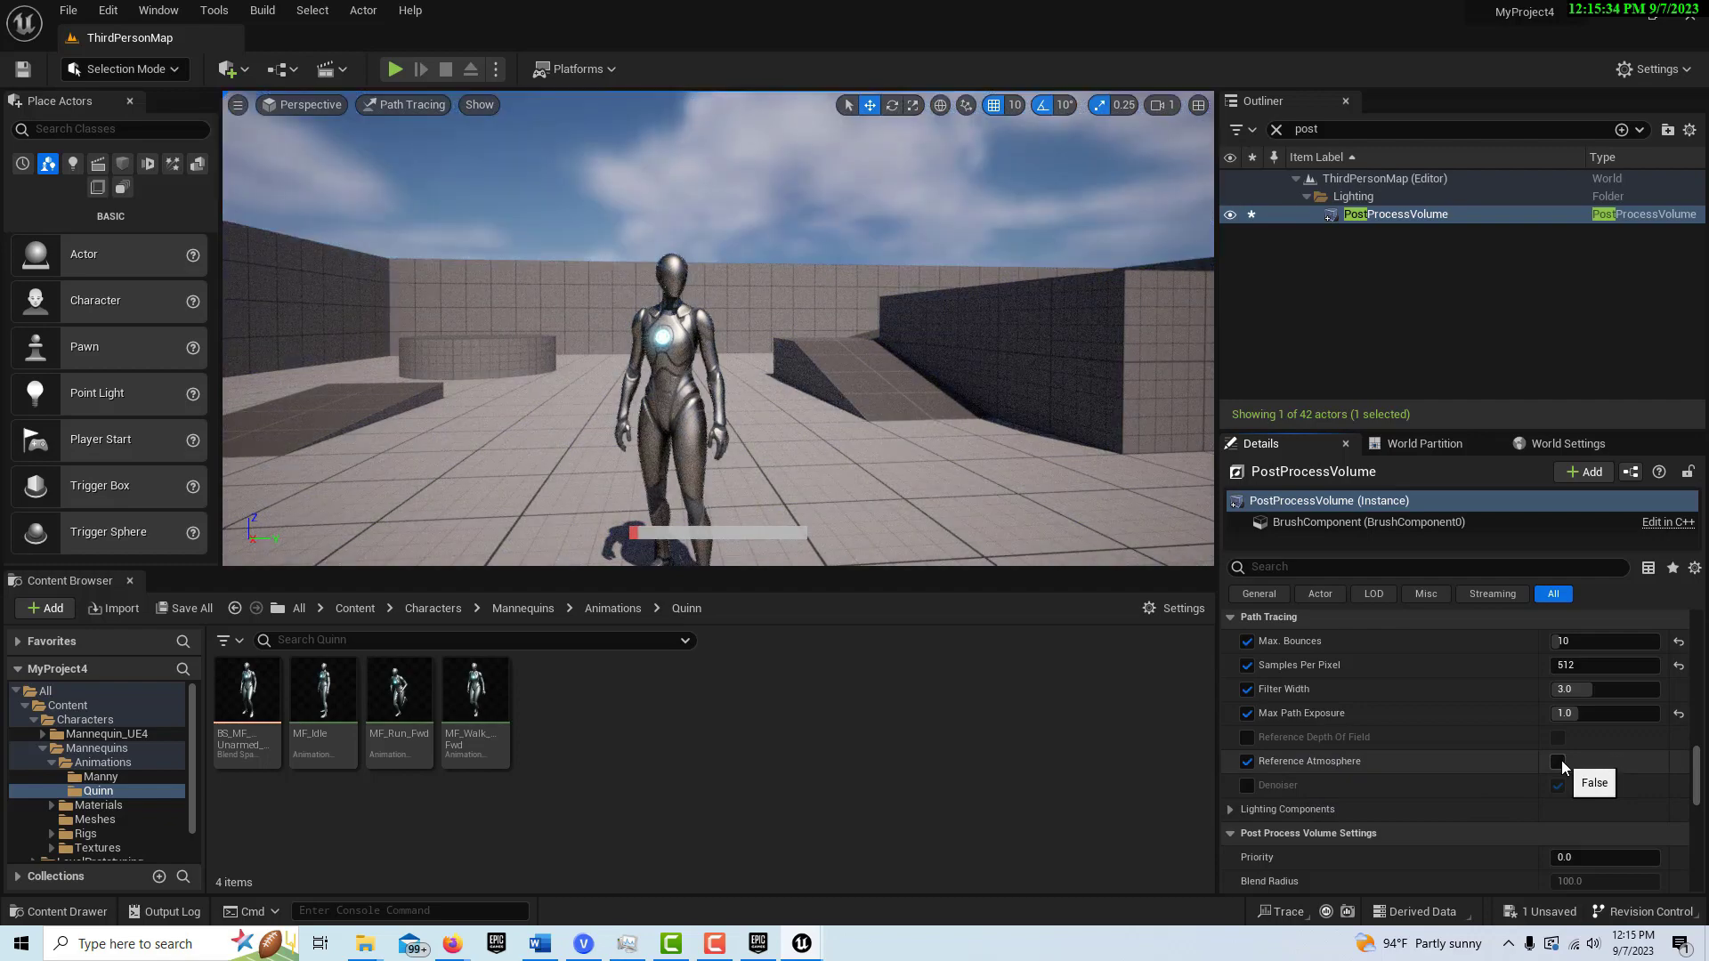
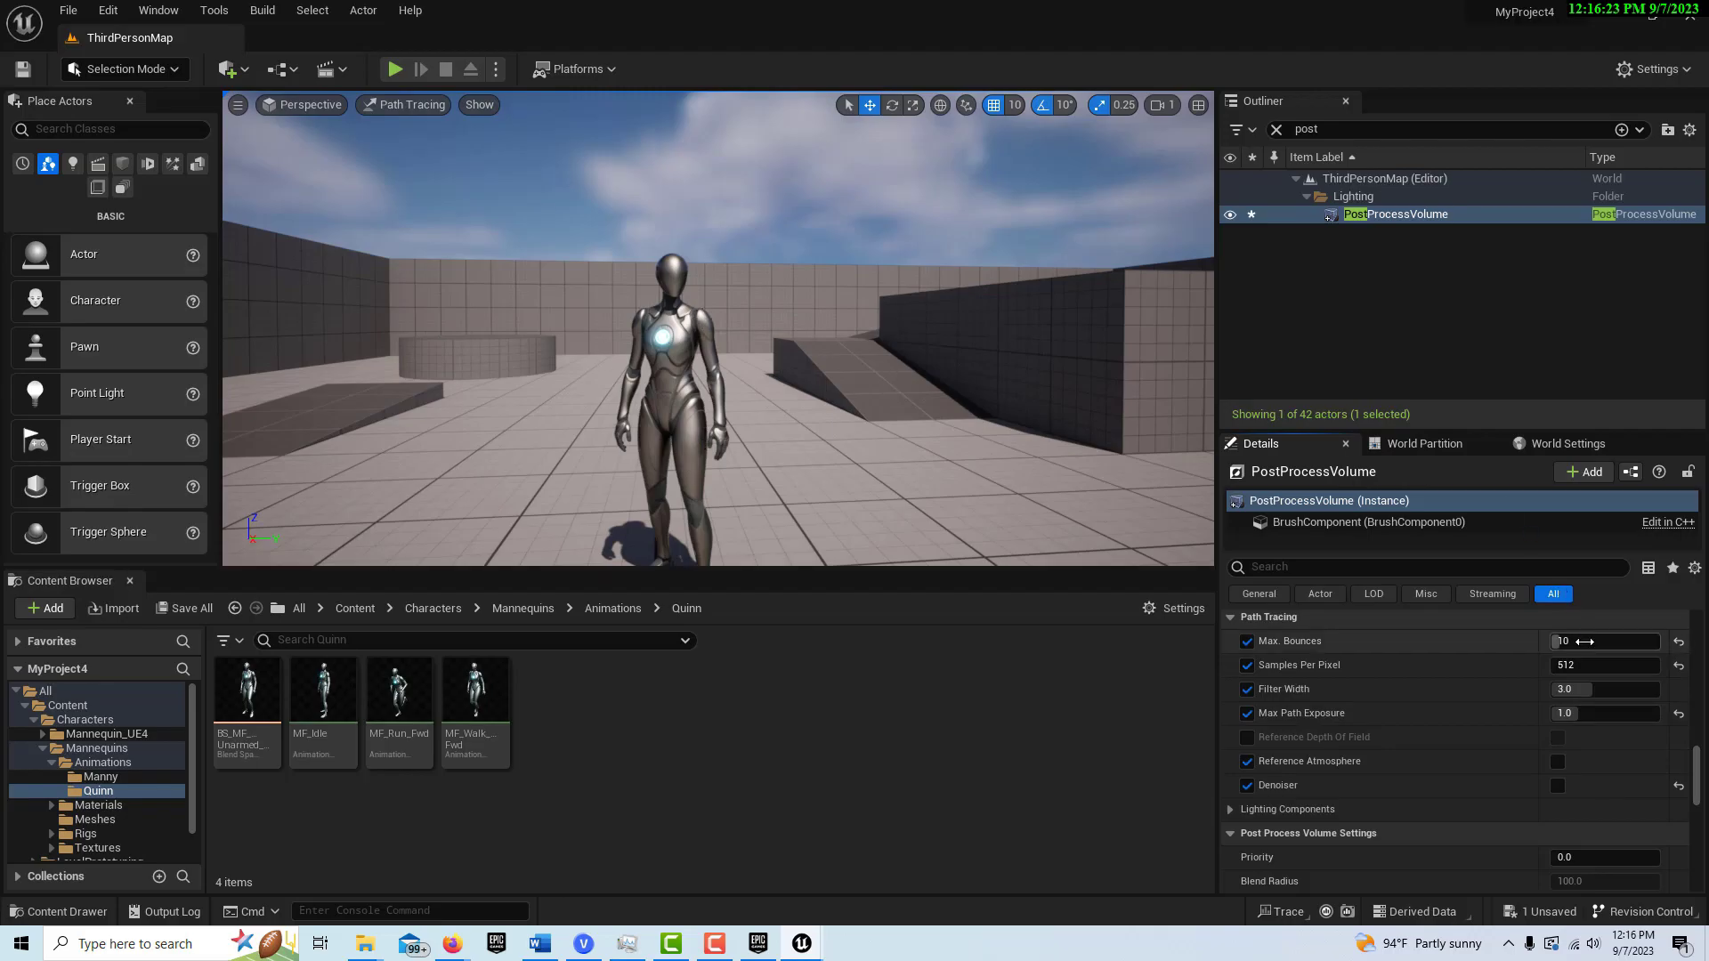
Examine the path-traced mannequin close up and from farther away to judge the render quality
right_drag(892, 378, 805, 396)
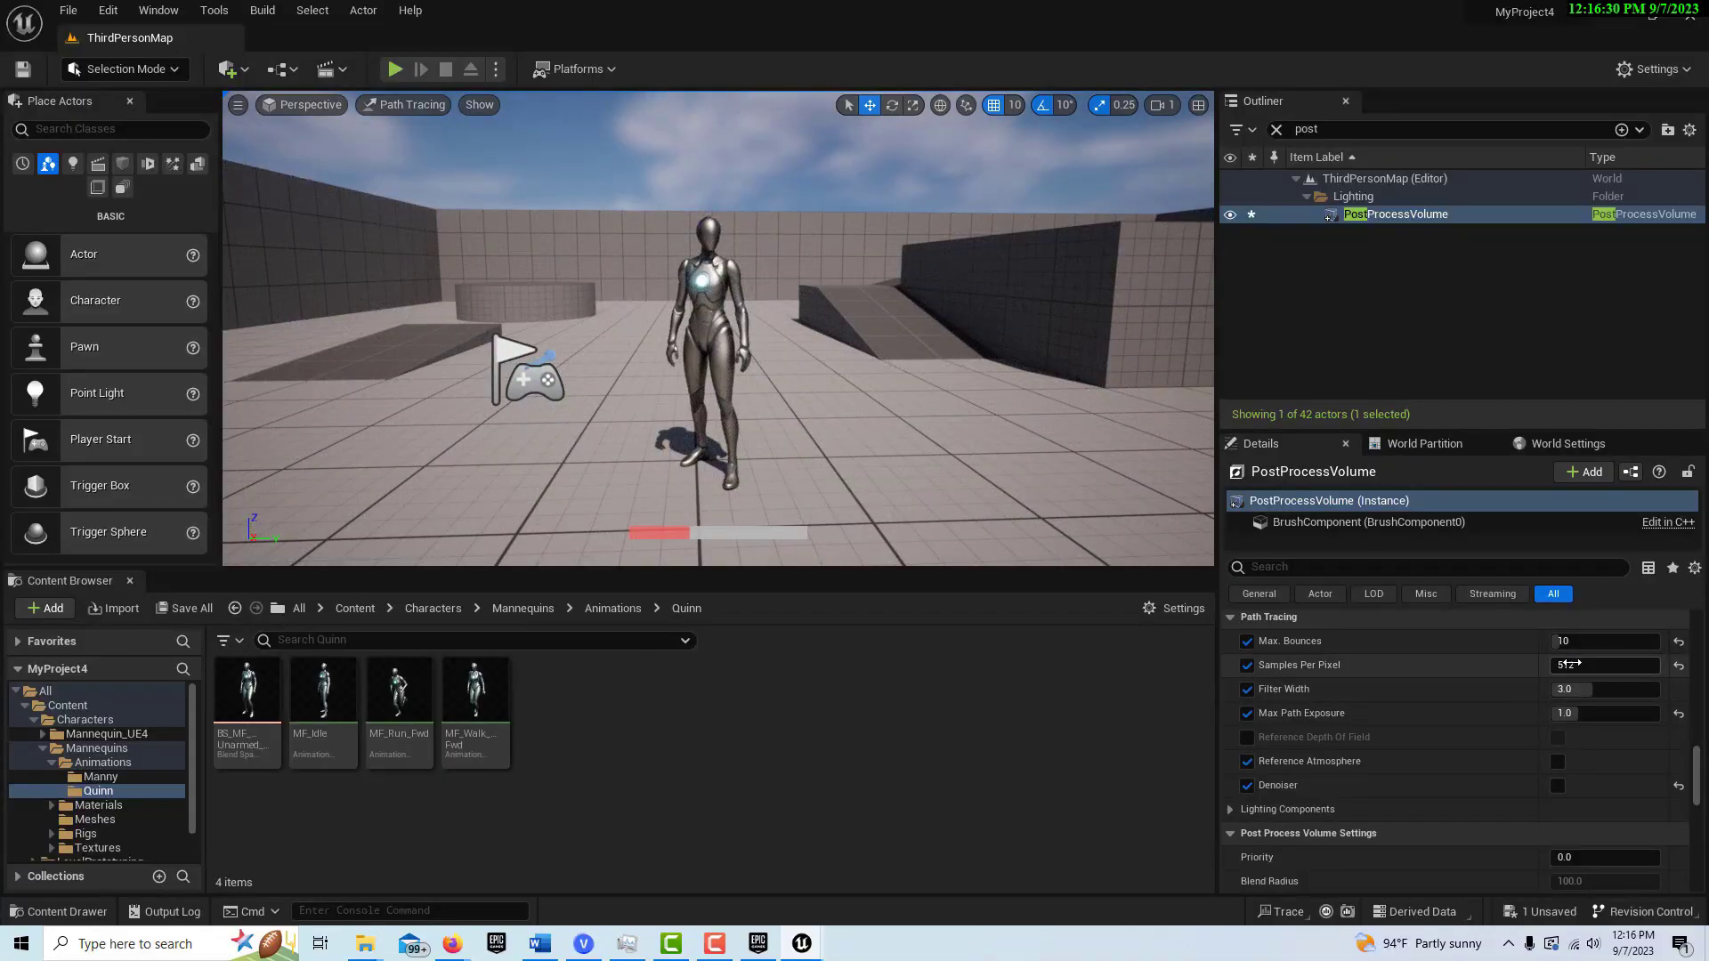
right_drag(782, 415, 775, 374)
mouse_move(724, 173)
right_down()
mouse_move(745, 209)
mouse_move(736, 290)
mouse_move(745, 252)
mouse_move(899, 318)
mouse_move(871, 307)
right_up()
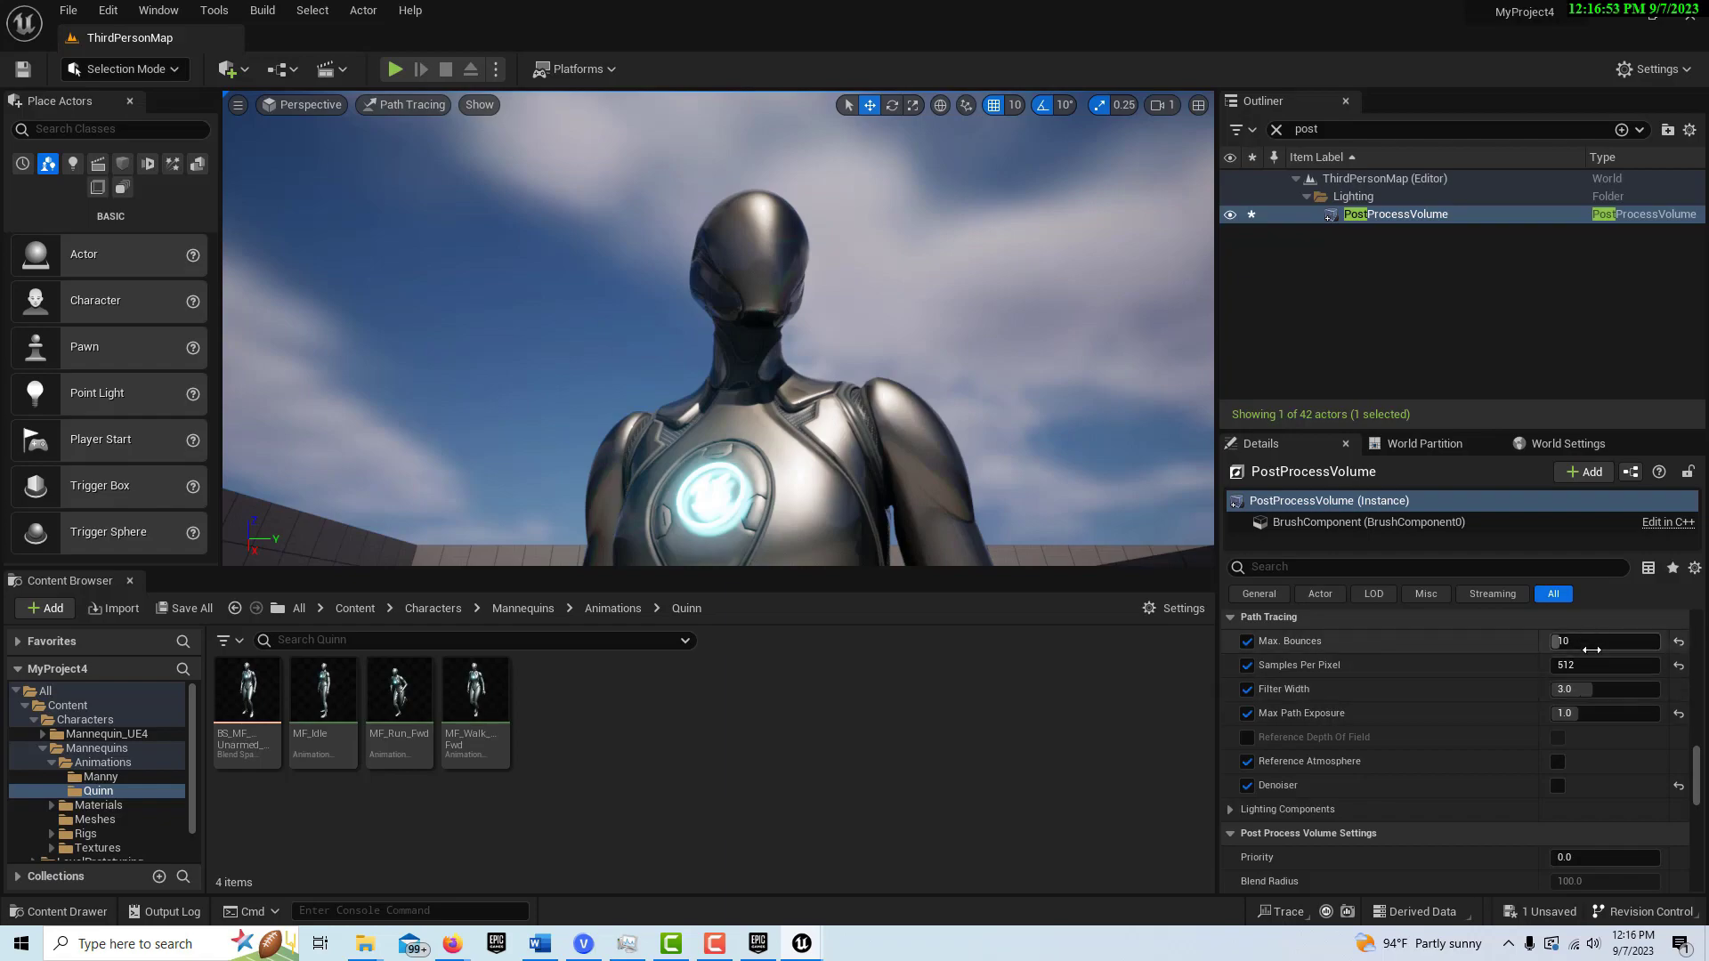
drag(1000, 445, 988, 422)
scroll(961, 370, down, 5)
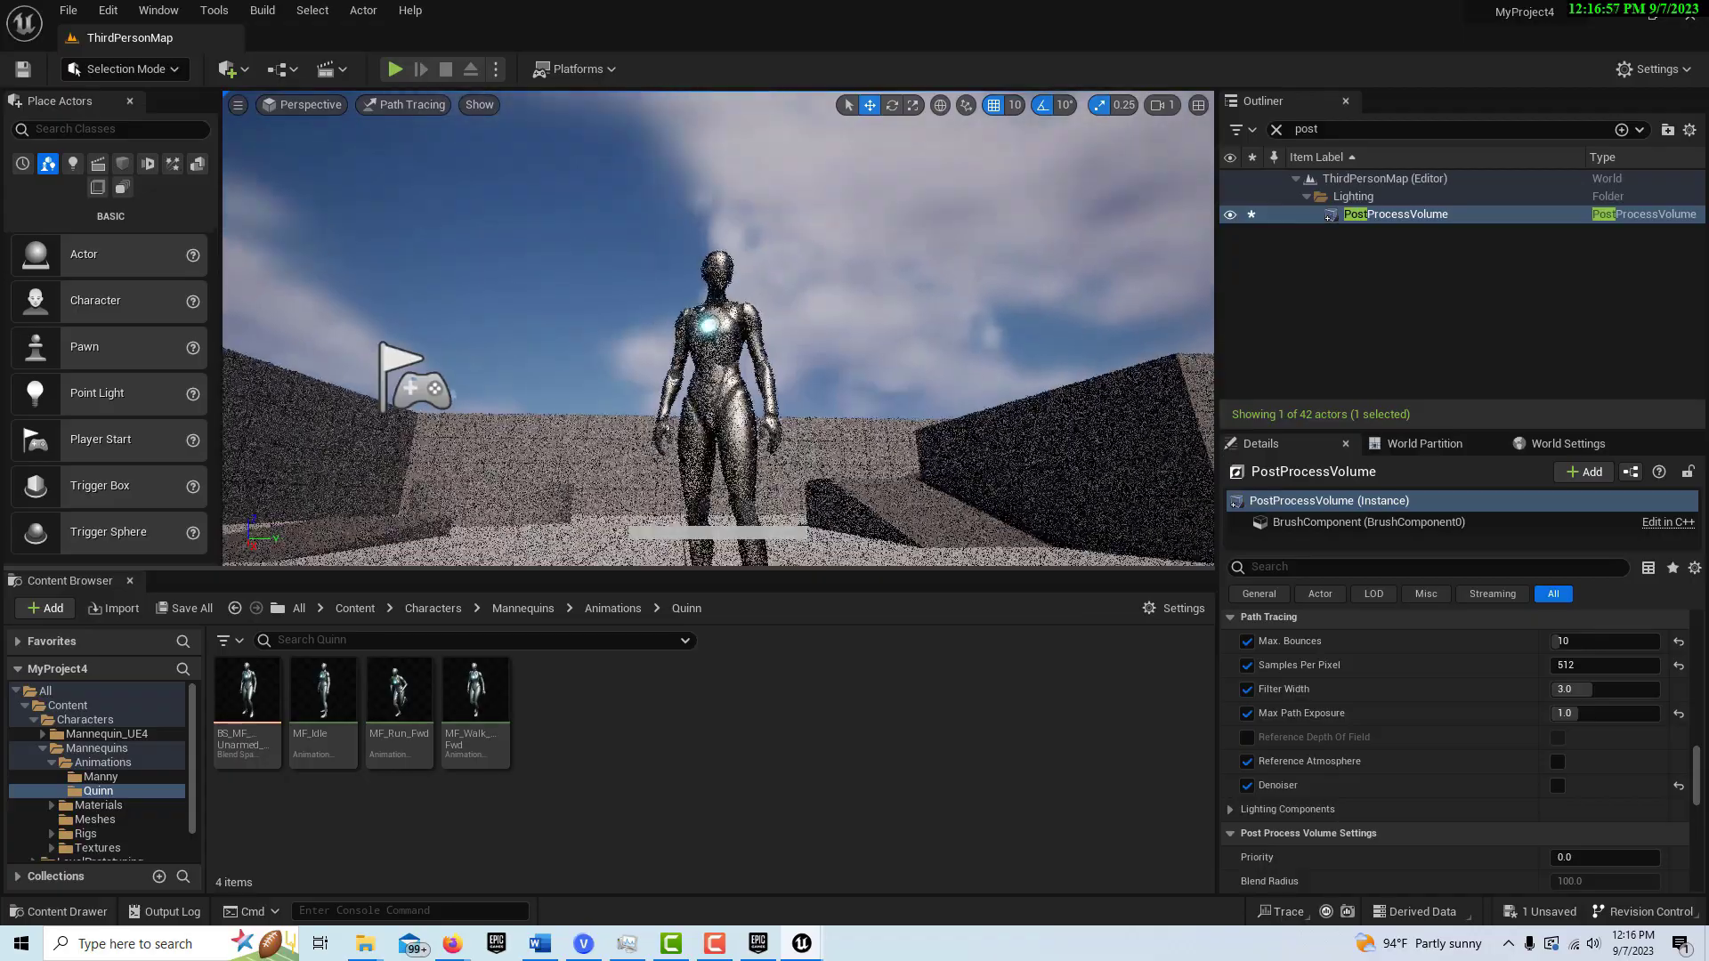
drag(988, 423, 988, 409)
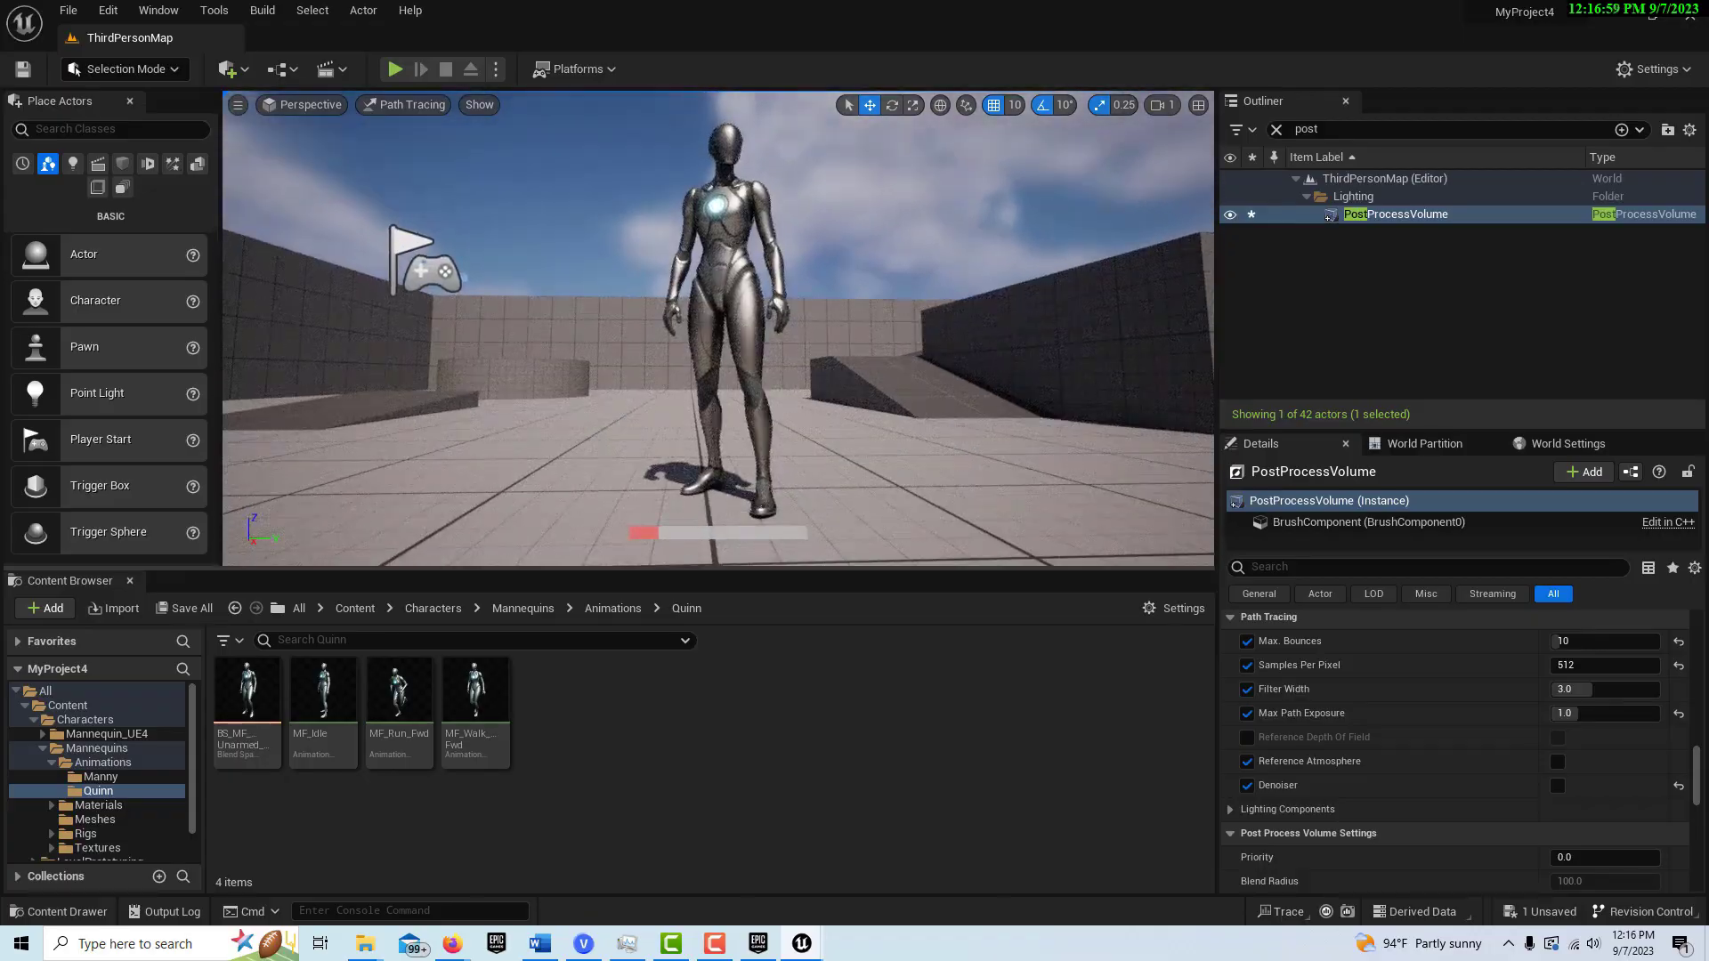
scroll(940, 420, down, 2)
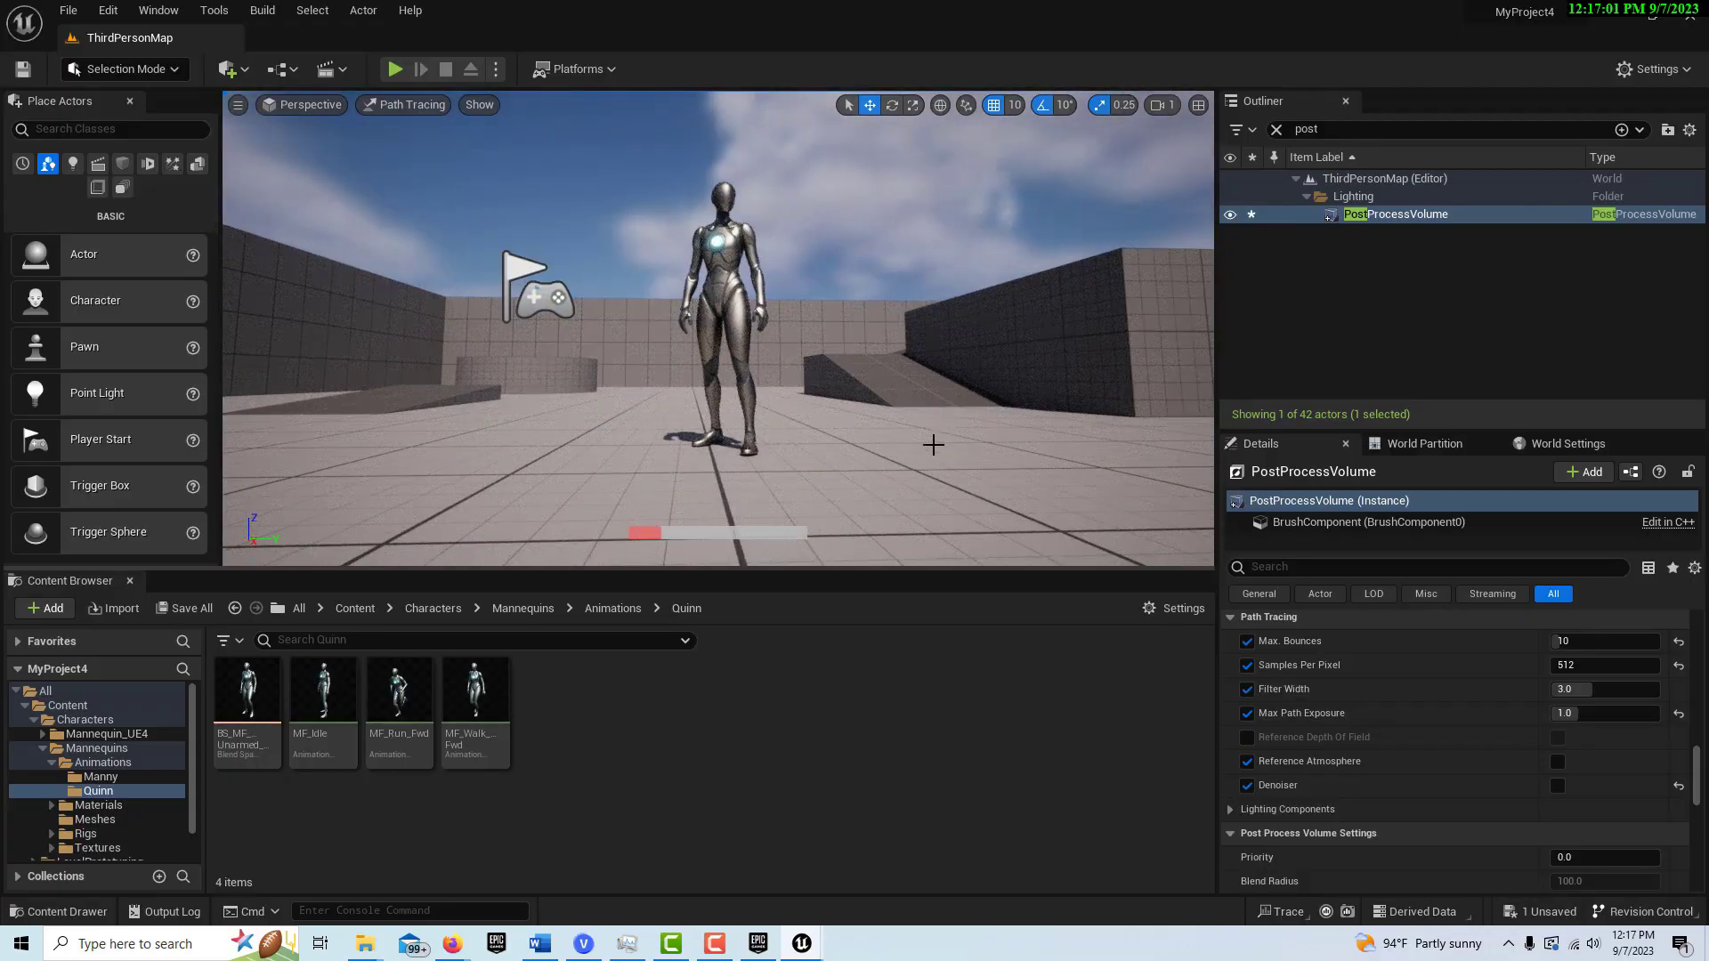
Create a Level Sequence with the default name in the Content folder and open it in Sequencer
click(68, 705)
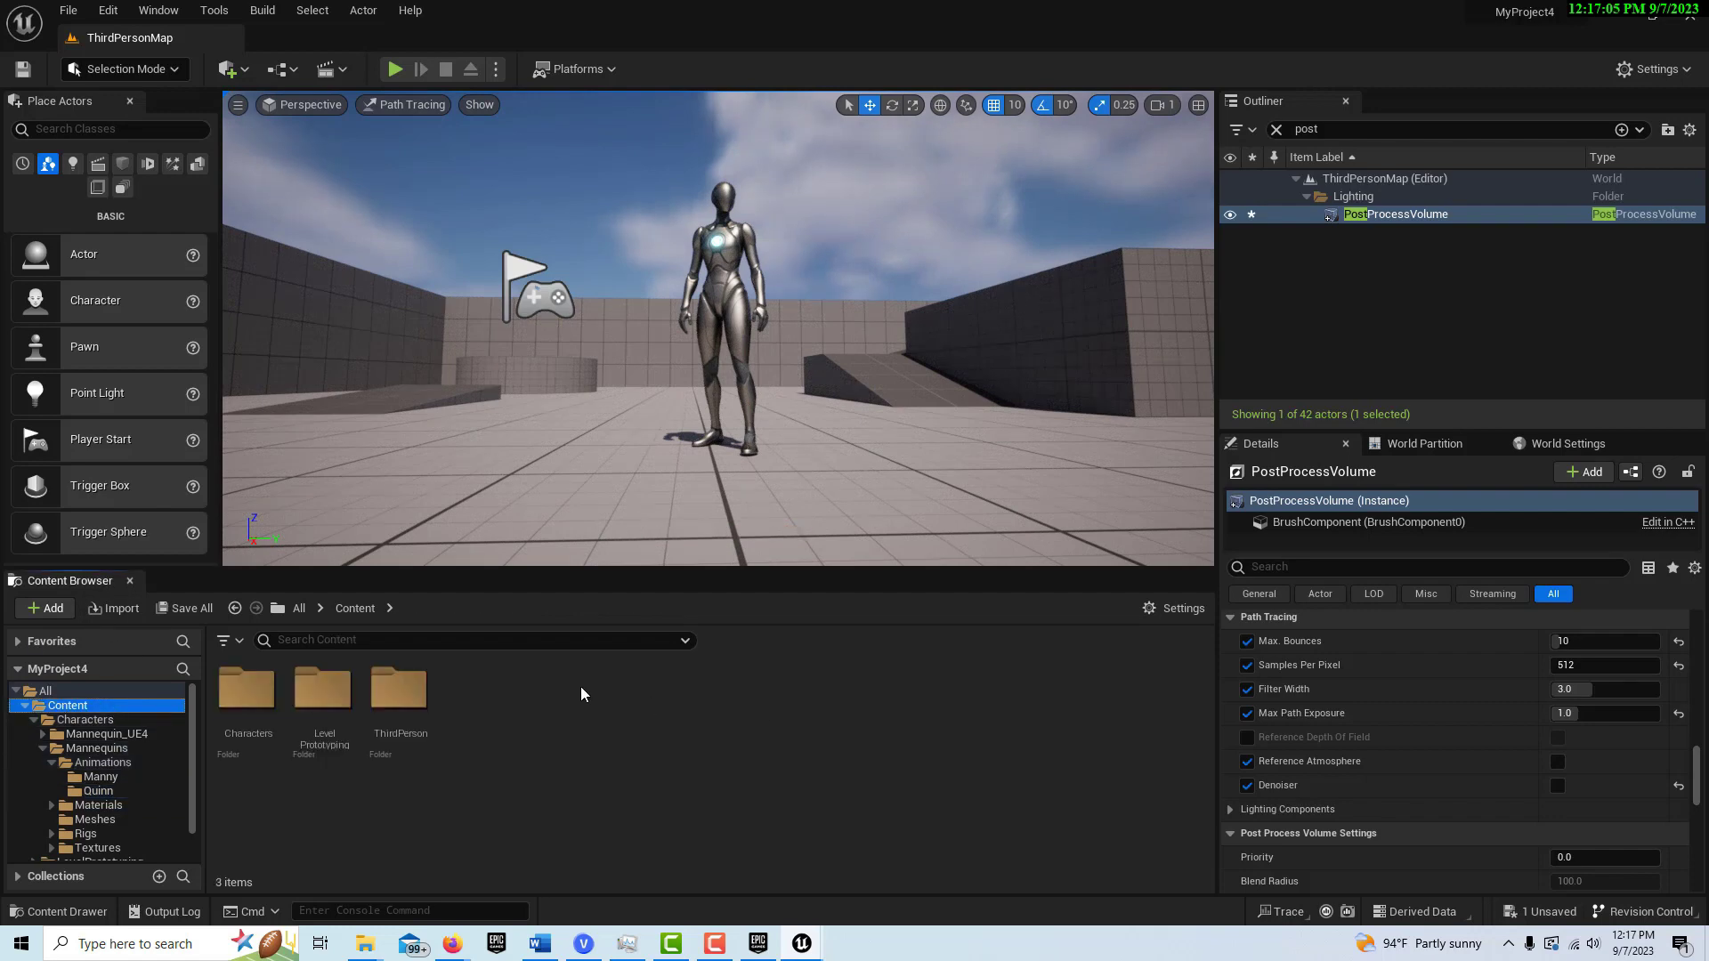
right_click(582, 688)
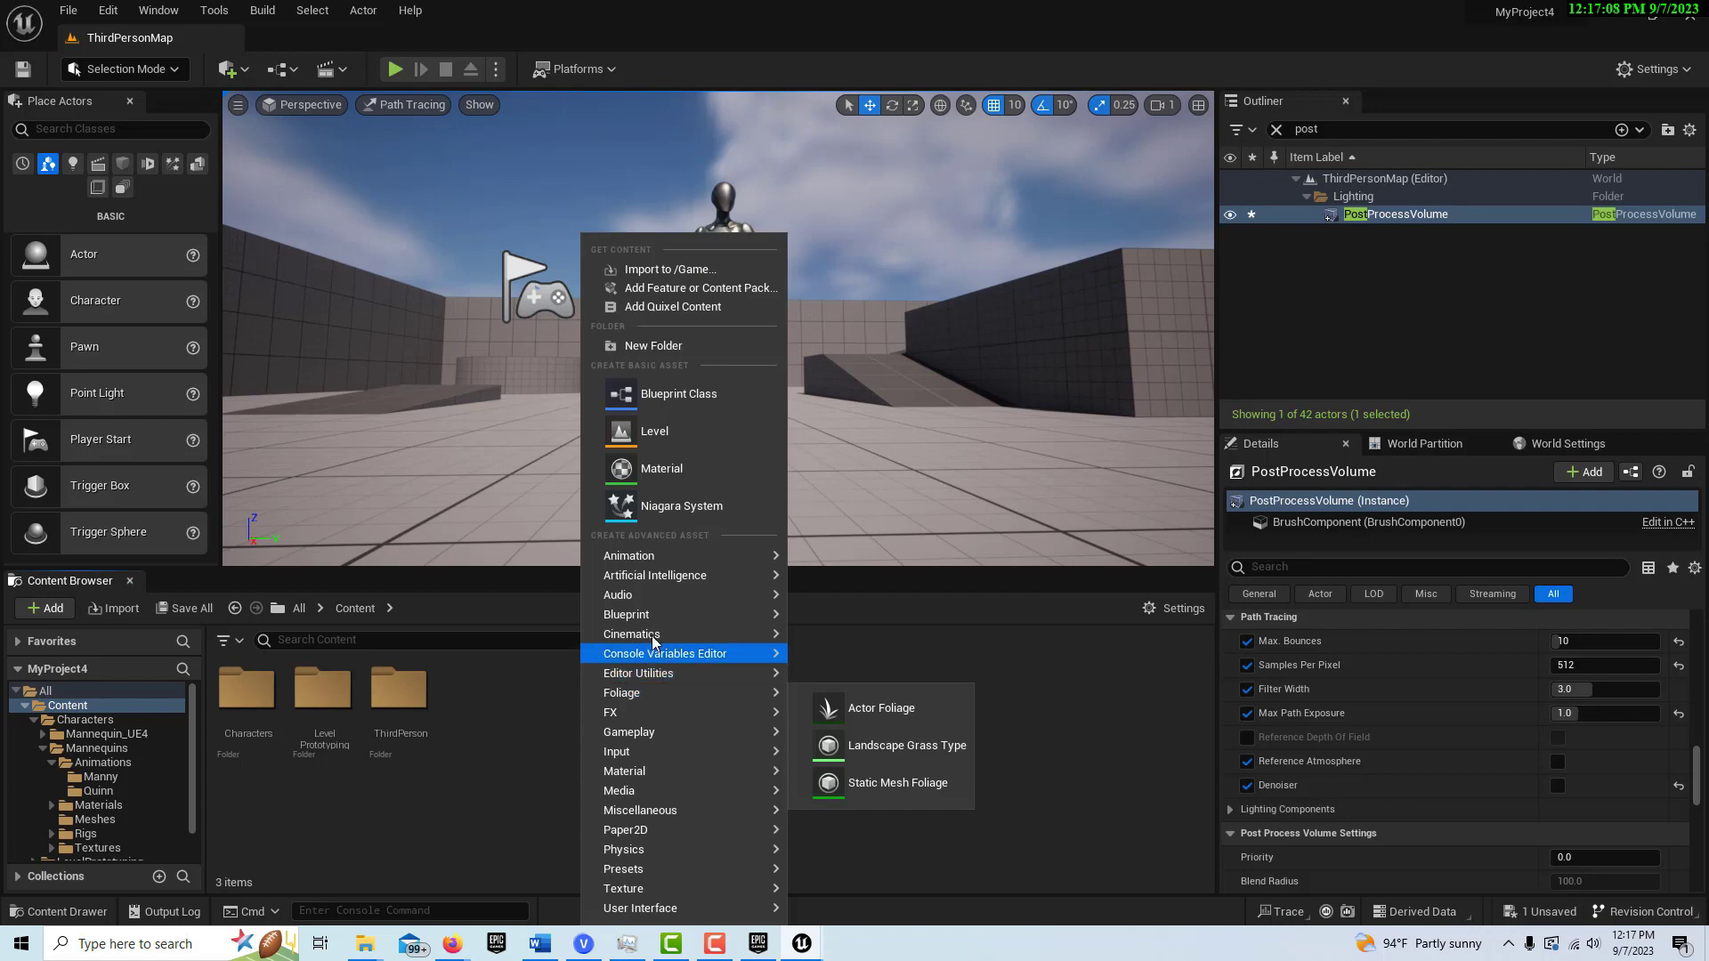
mouse_move(657, 636)
click(890, 687)
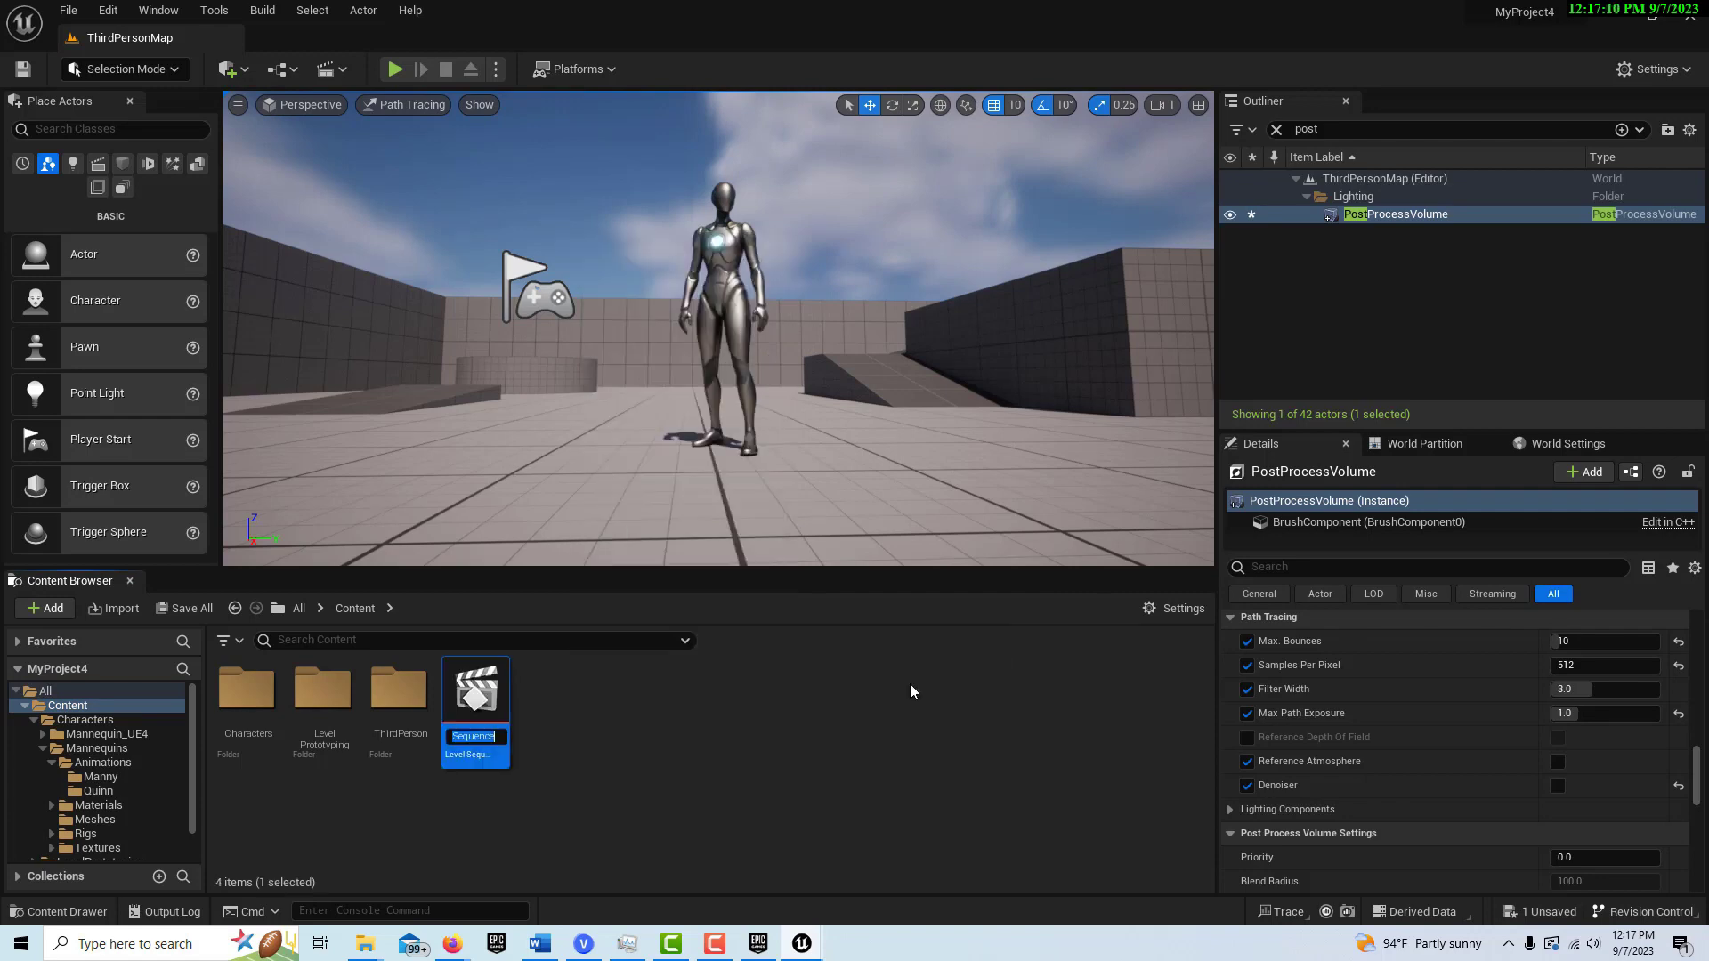
key(Return)
double_click(498, 690)
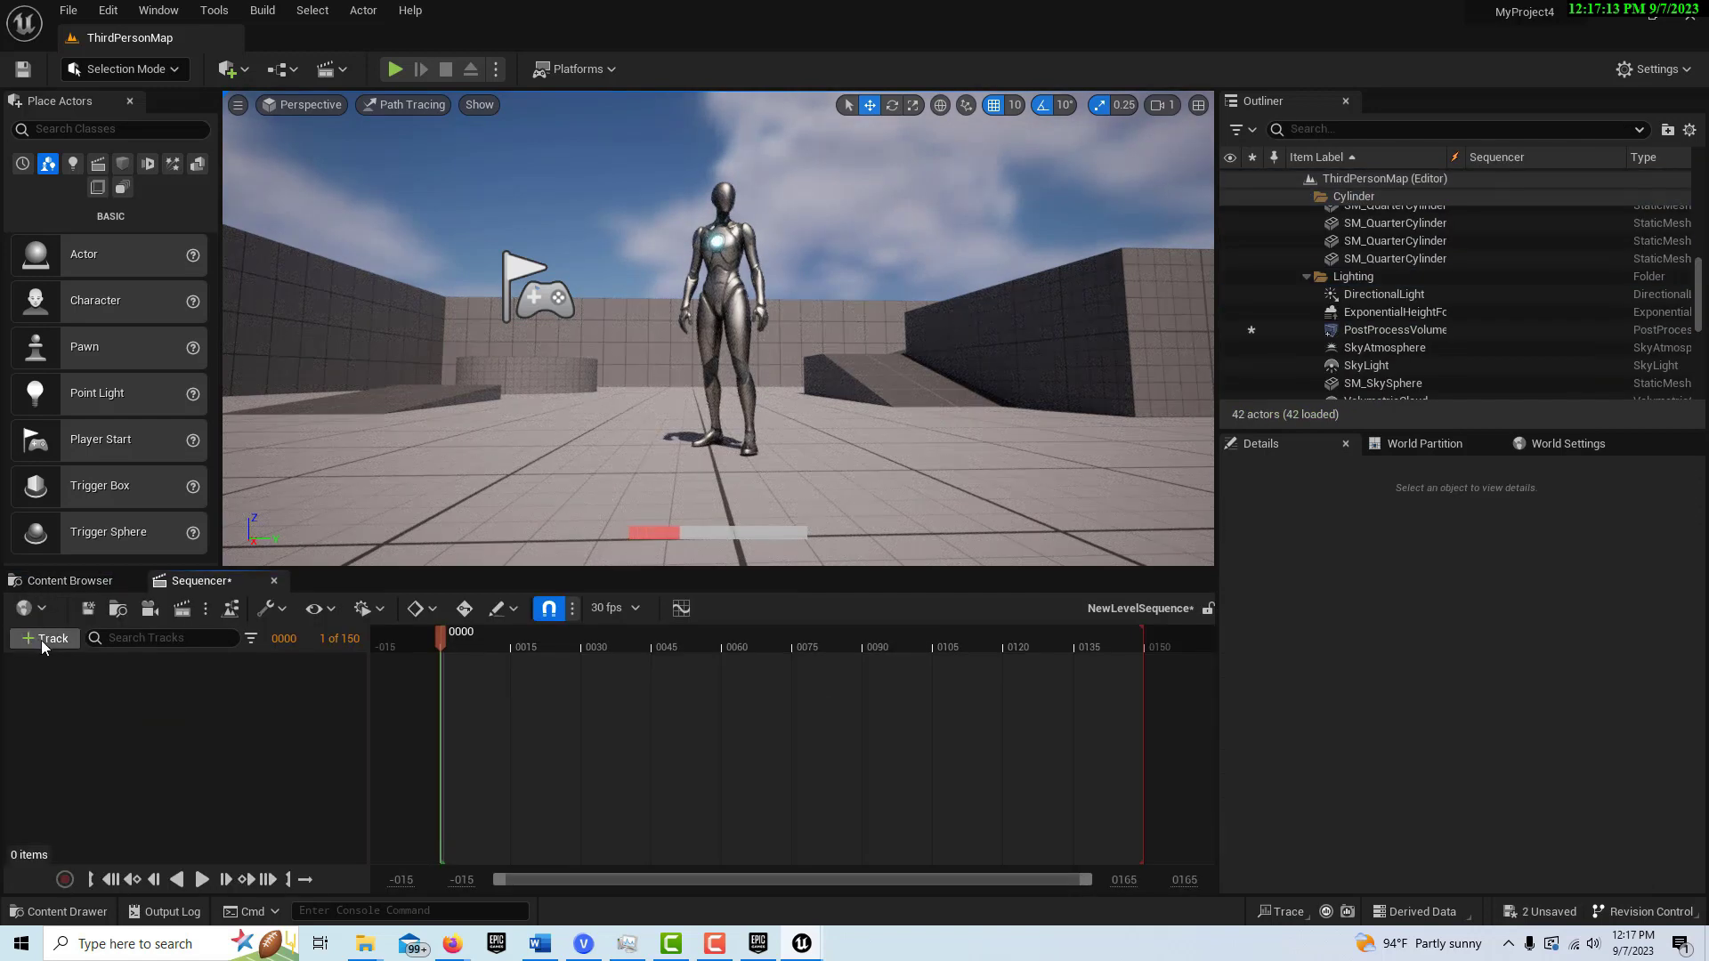
Add the MF_Idle mannequin to the sequence as an actor track and return the editor to Selection Mode
click(723, 289)
click(44, 638)
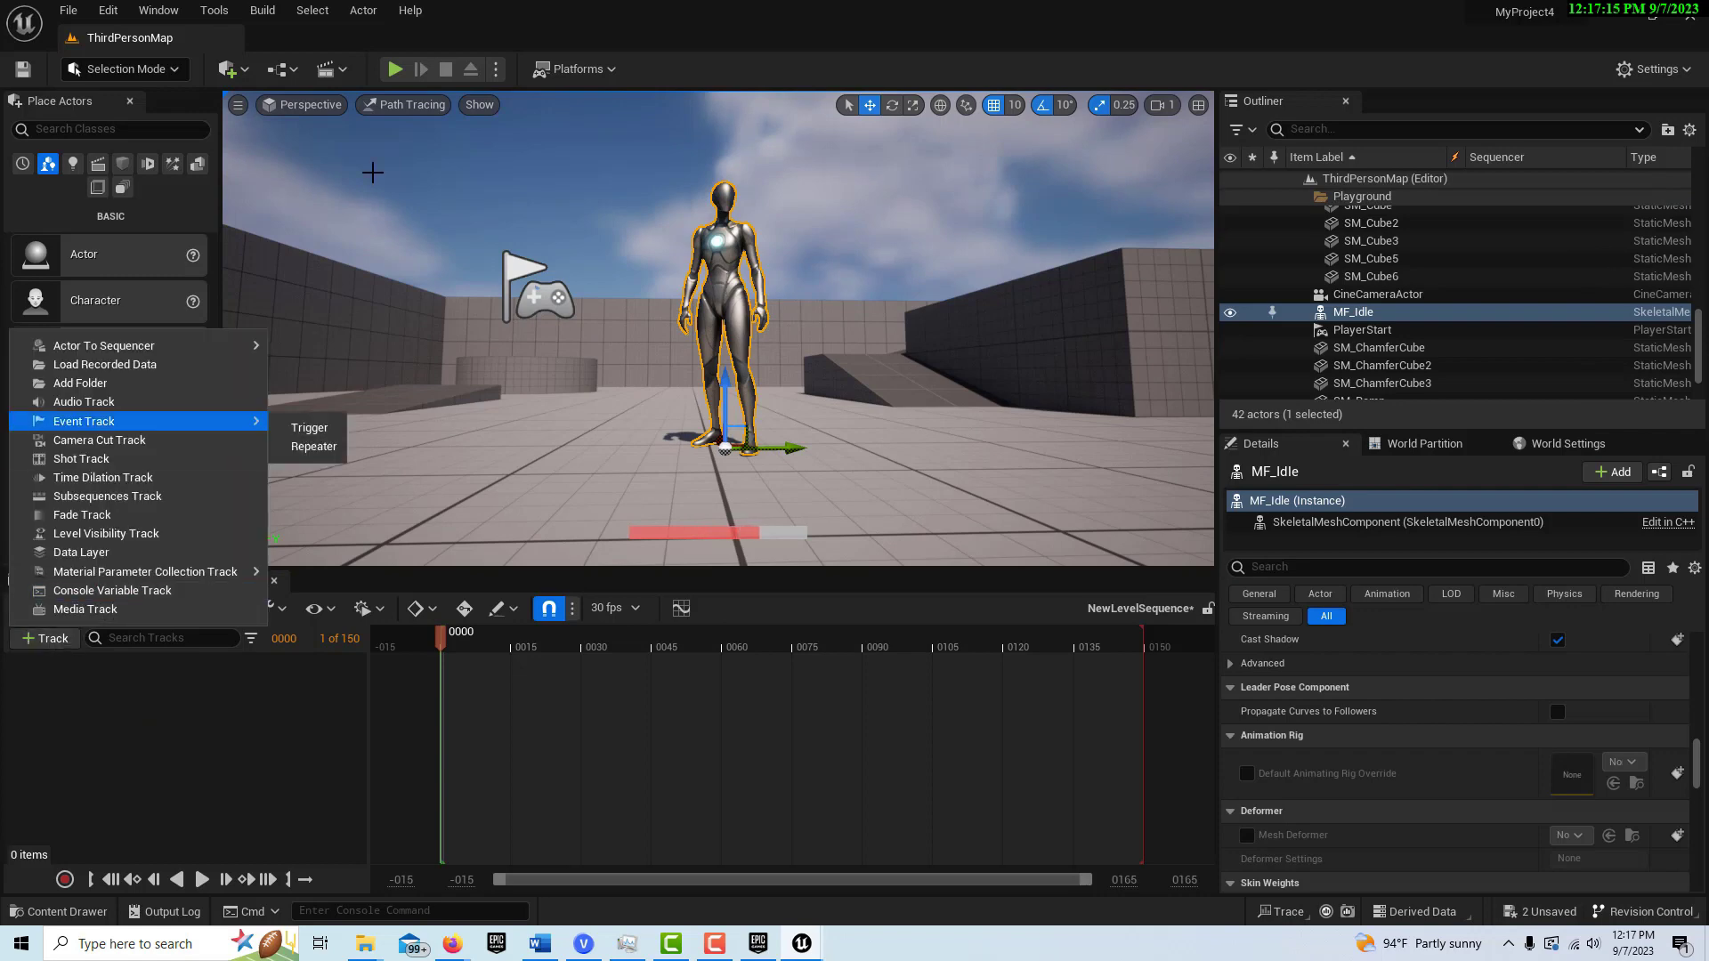
mouse_move(186, 345)
click(347, 354)
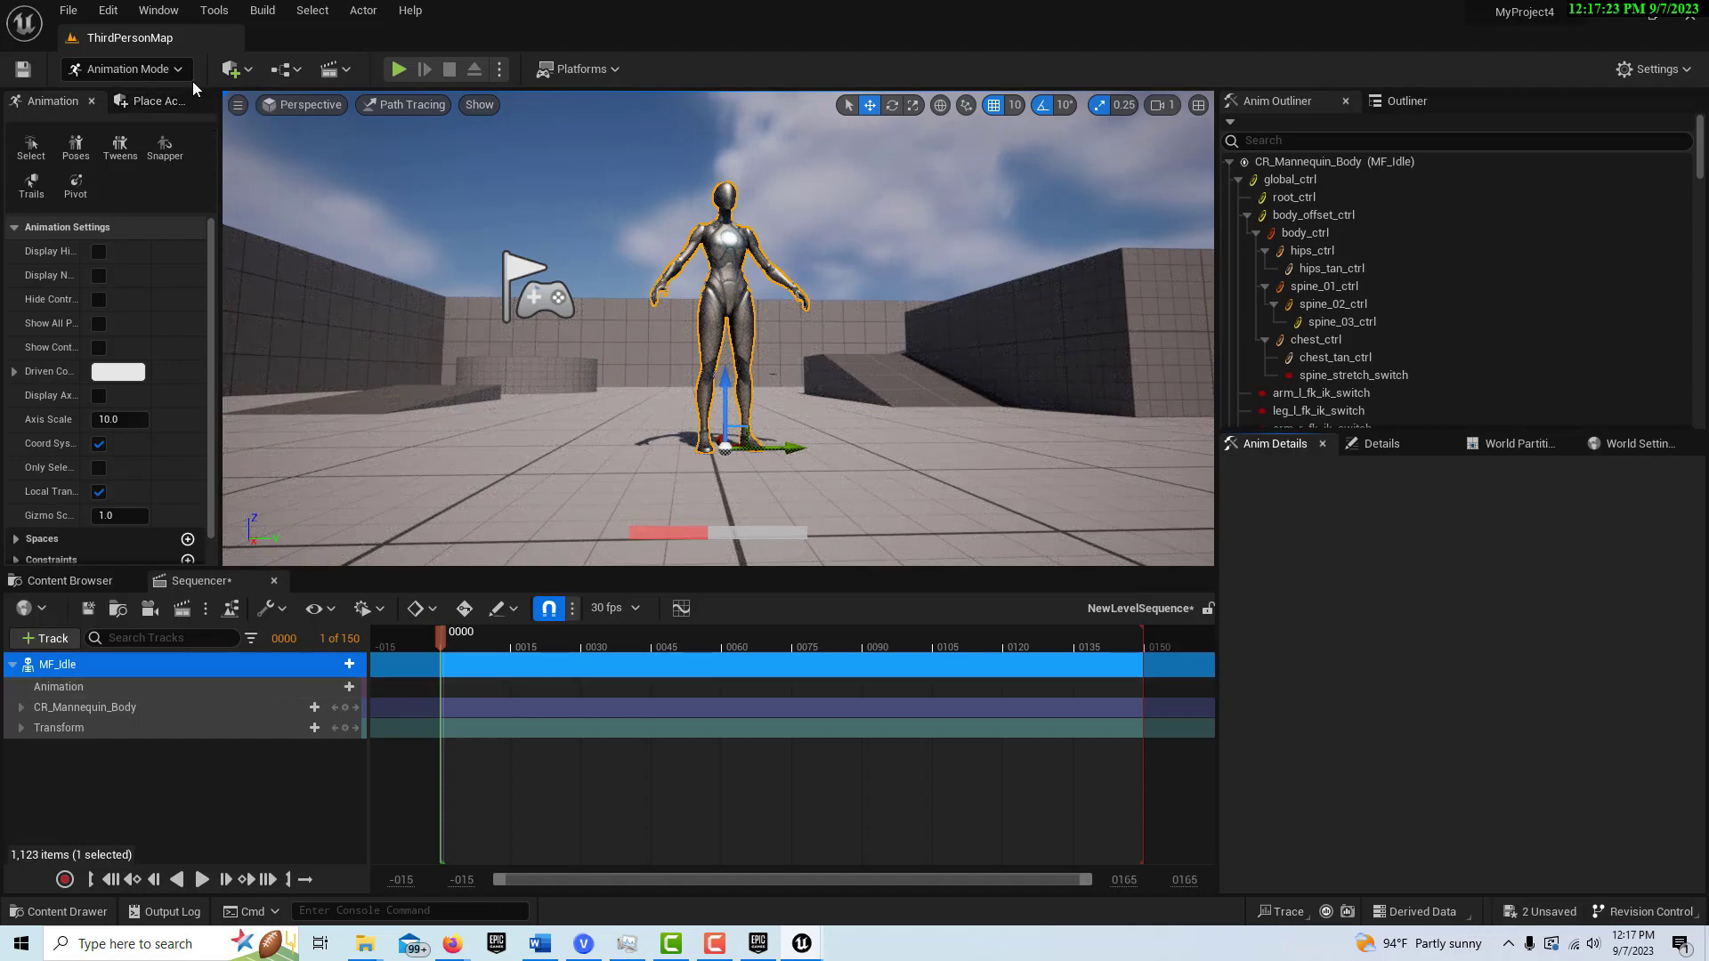
click(133, 68)
click(132, 106)
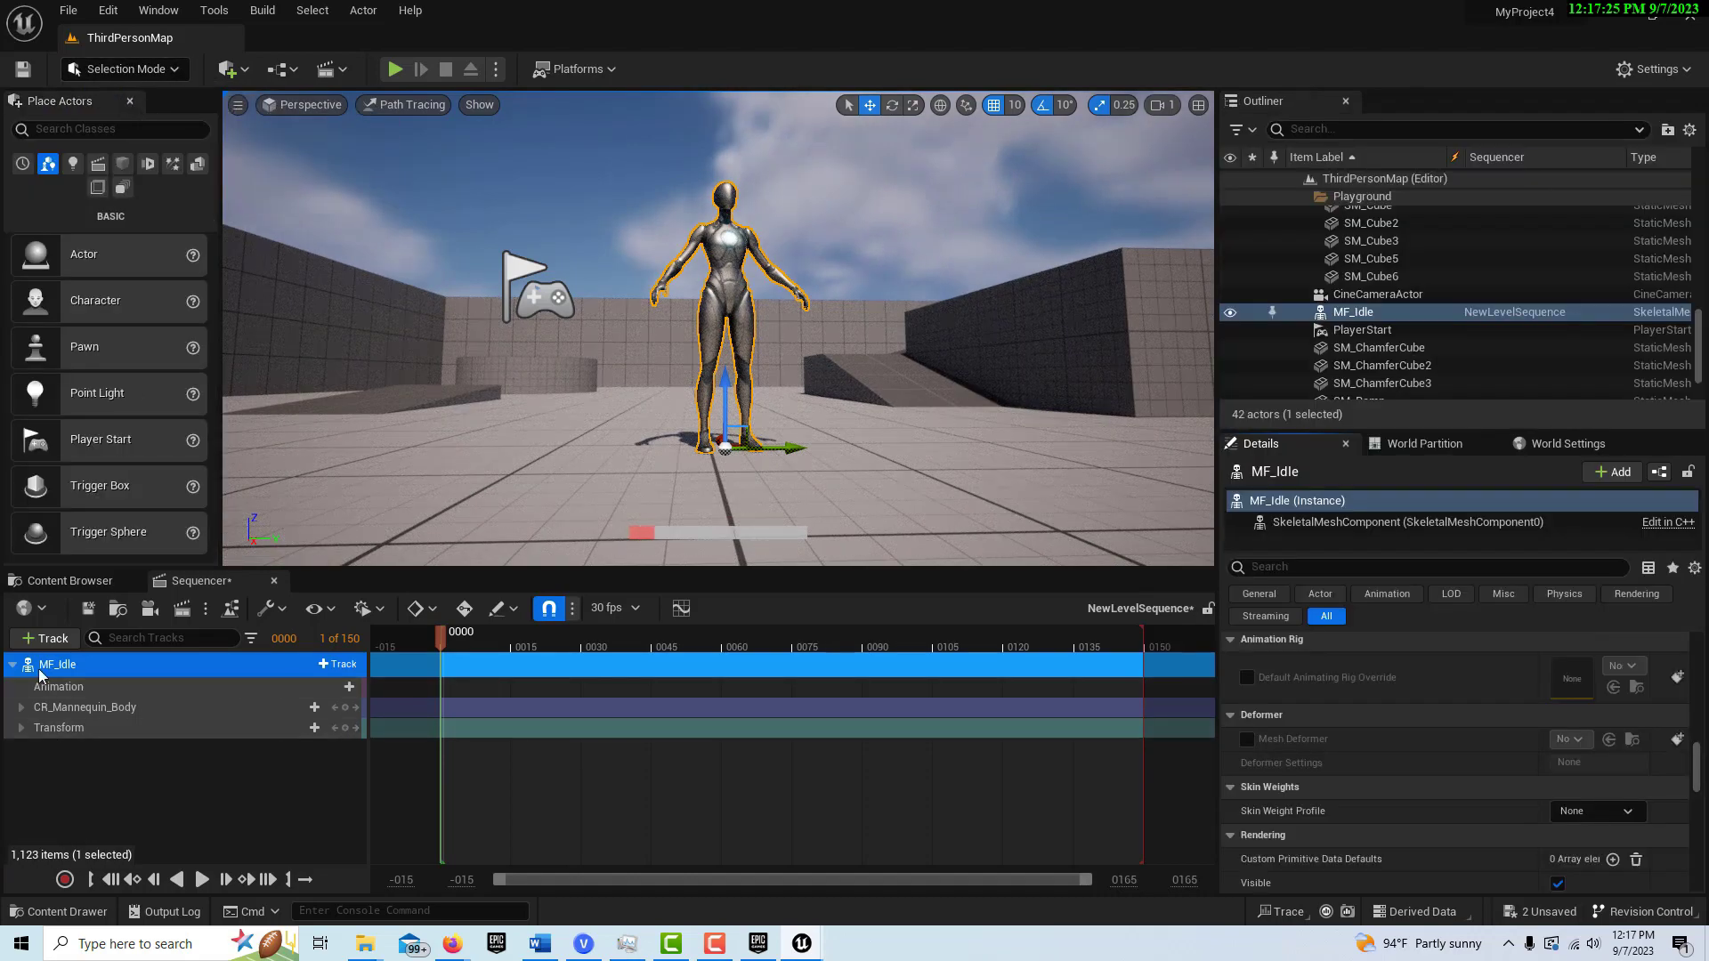
Remove the CR_Mannequin_Body control rig track from MF_Idle and give the mannequin the MM_Idle animation instead
click(56, 705)
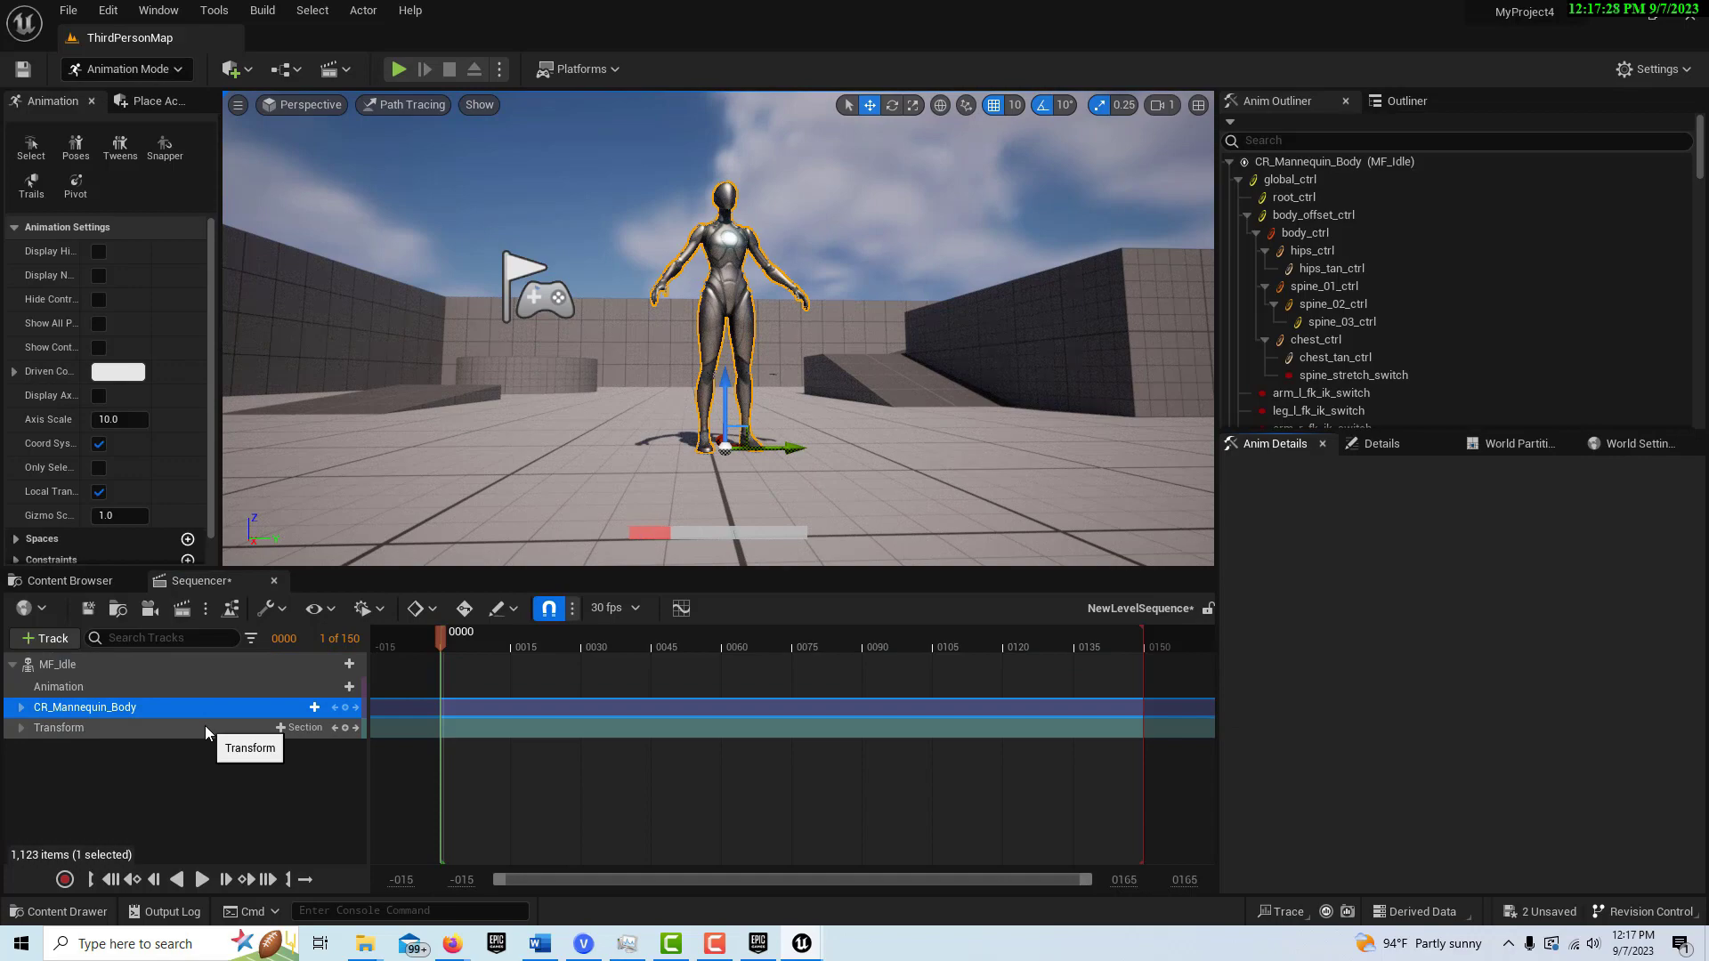
key(Delete)
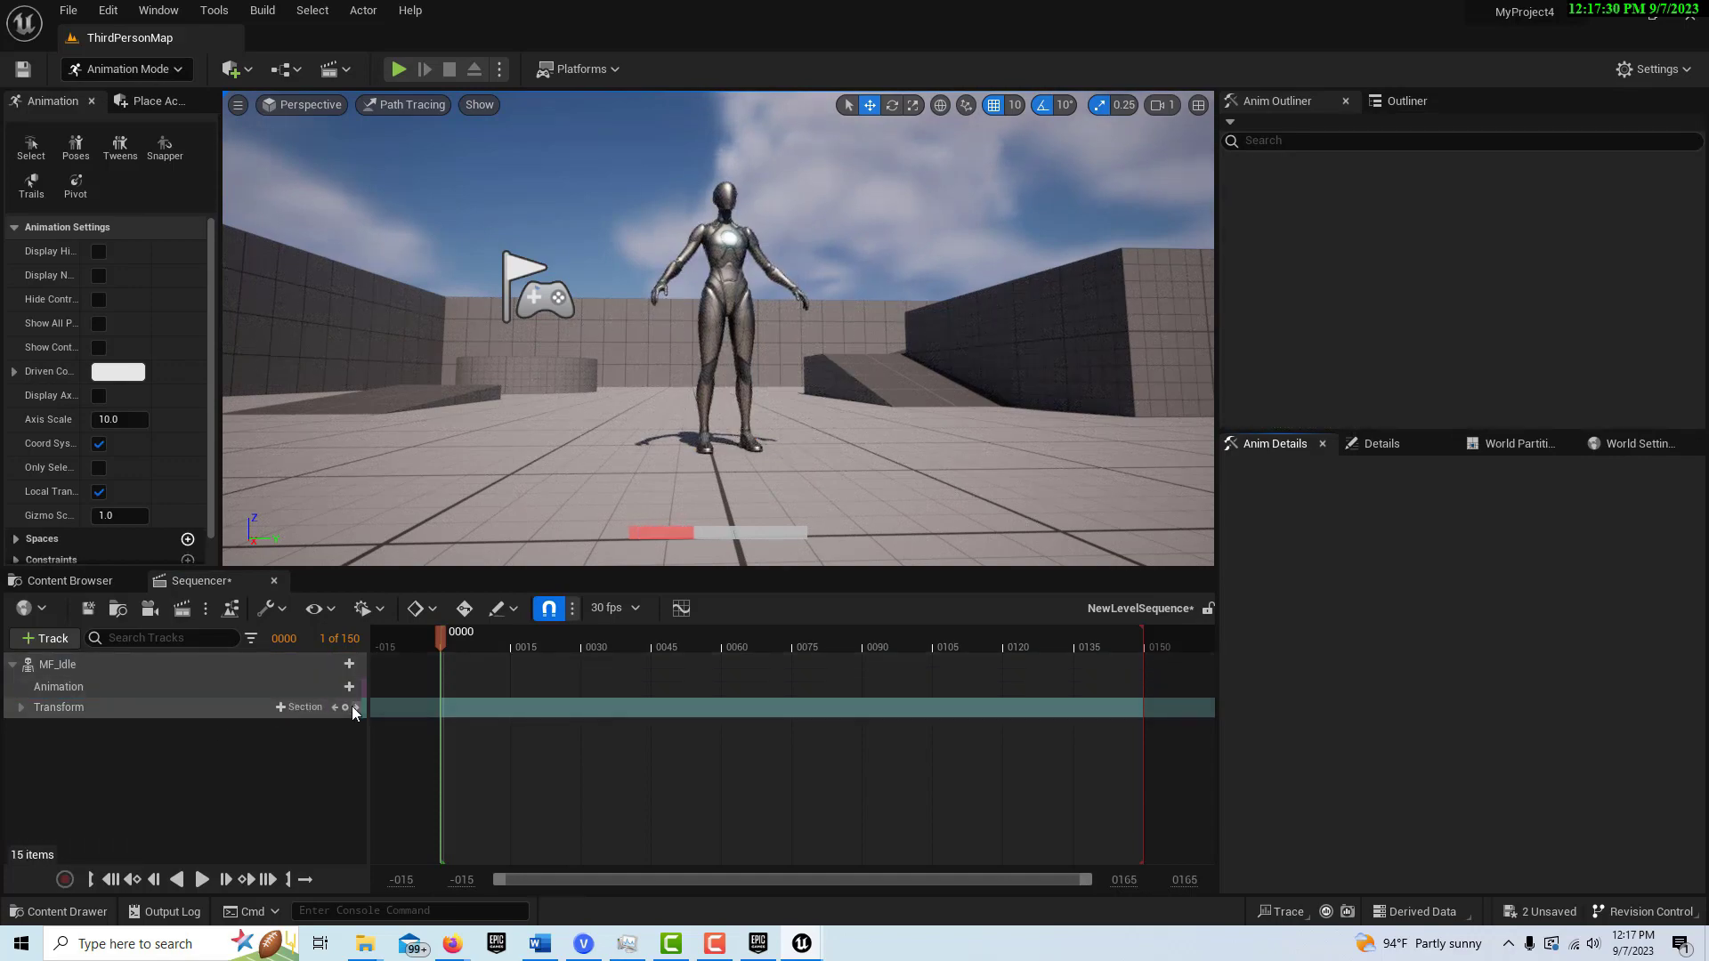
click(350, 686)
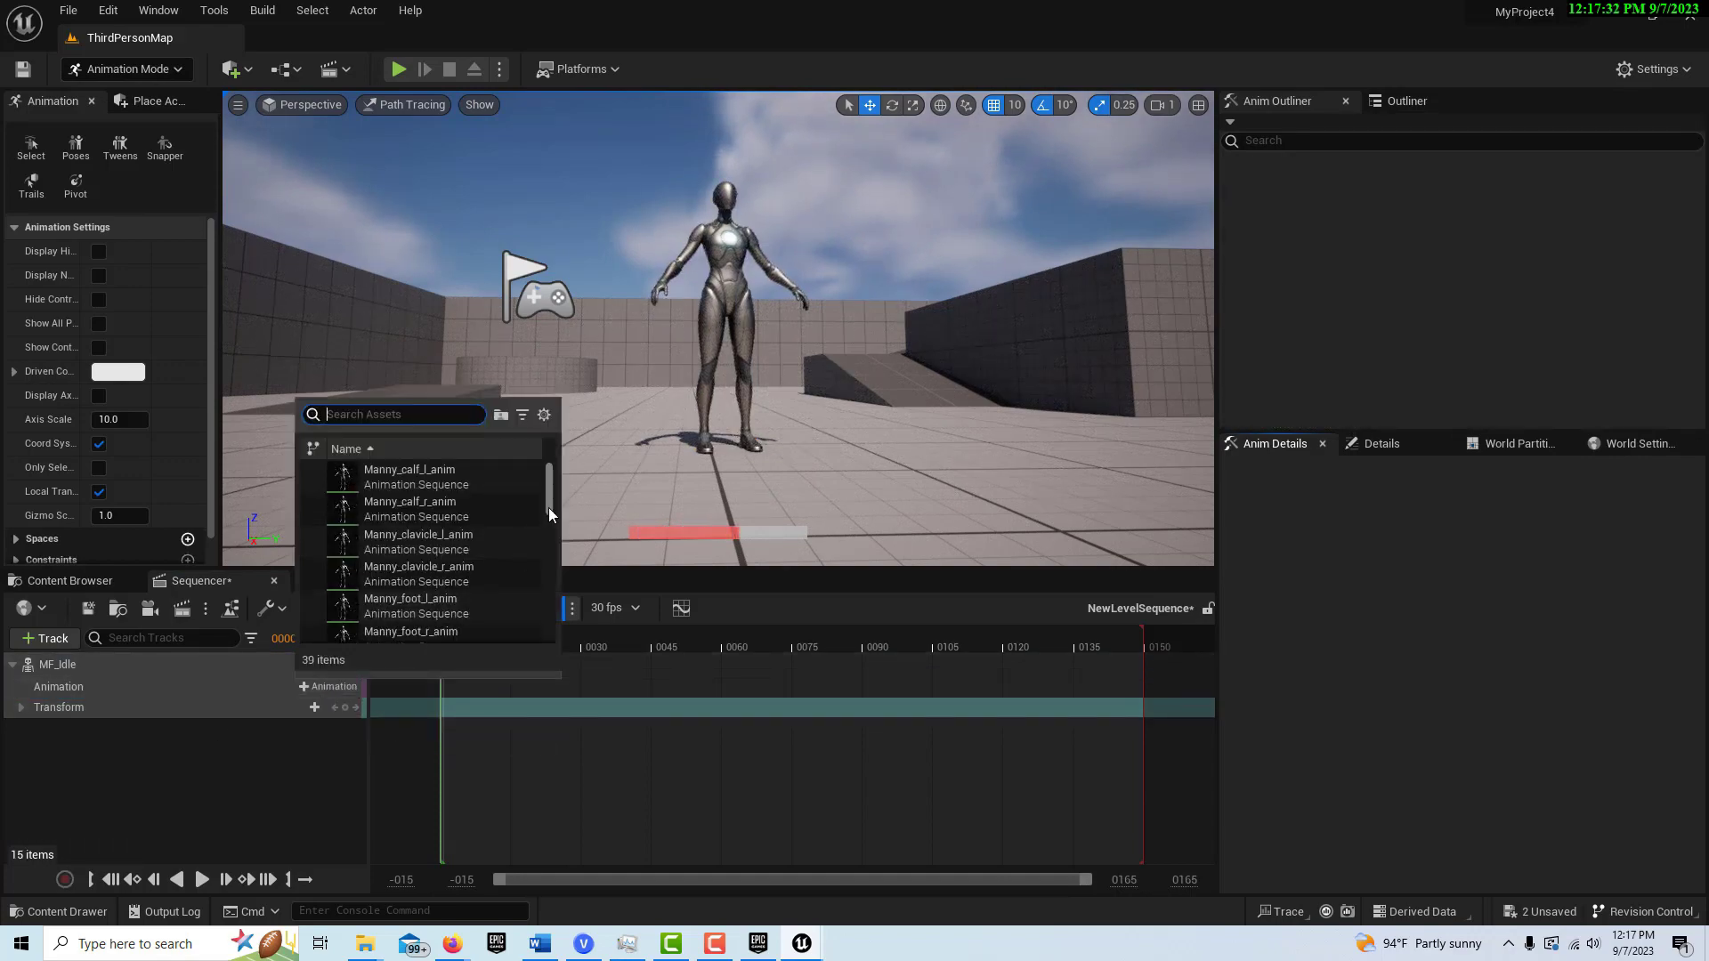
scroll(547, 499, down, 5)
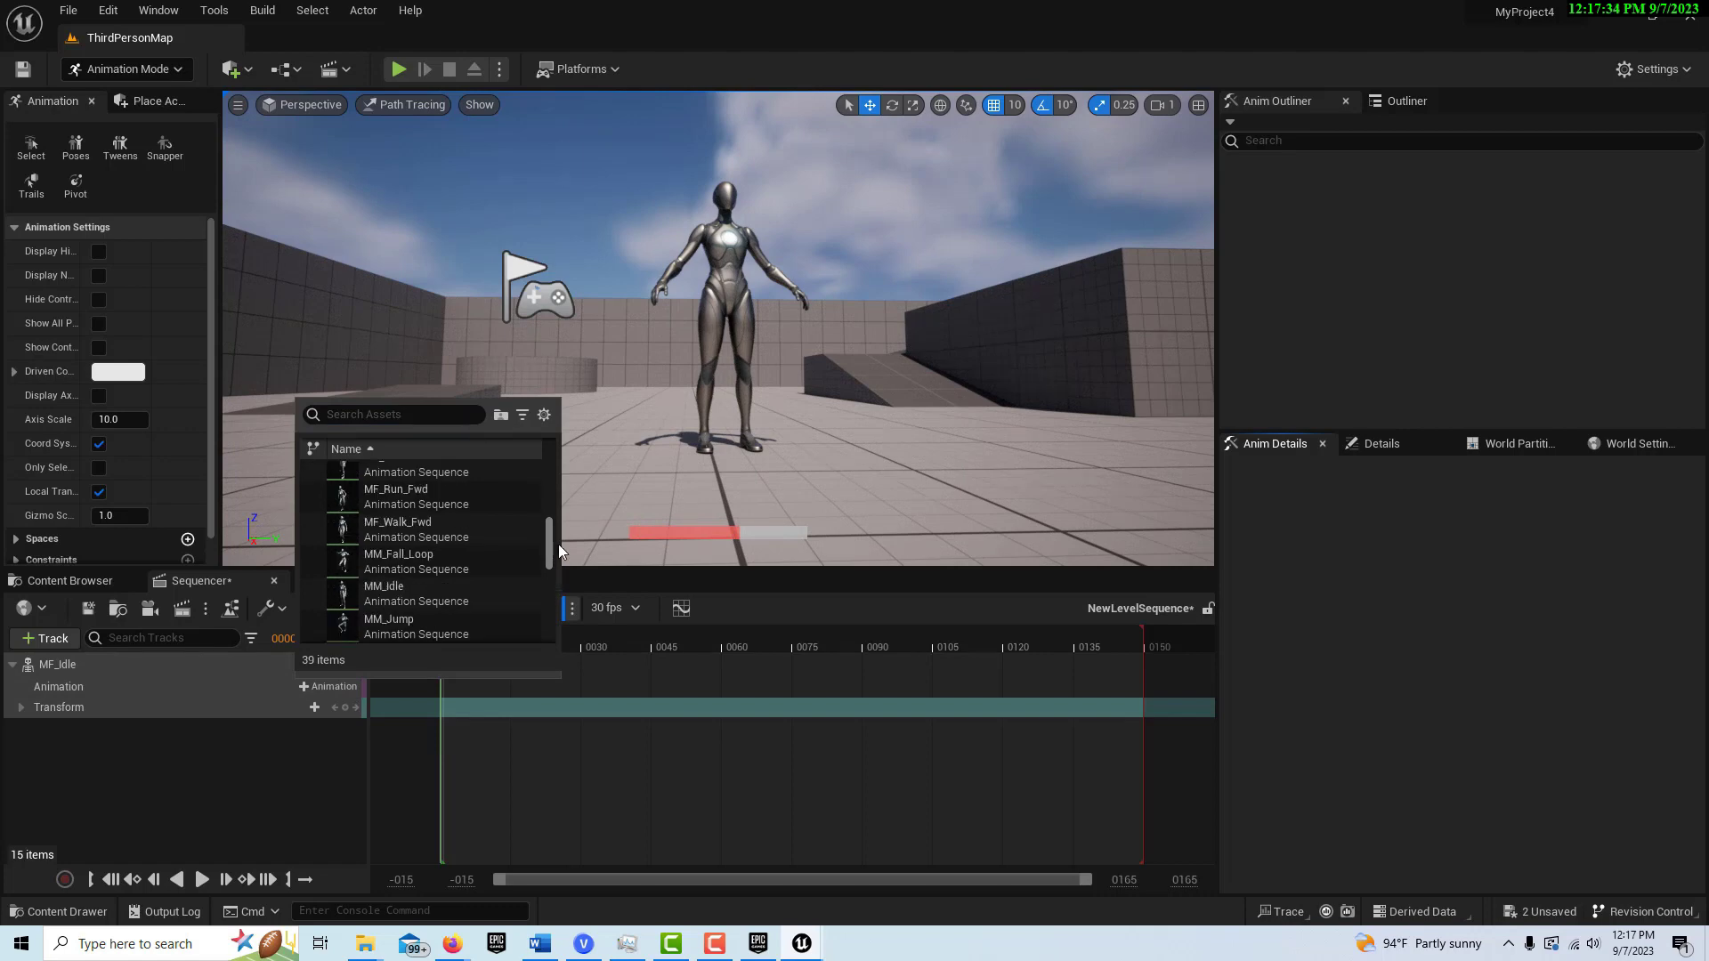
click(530, 593)
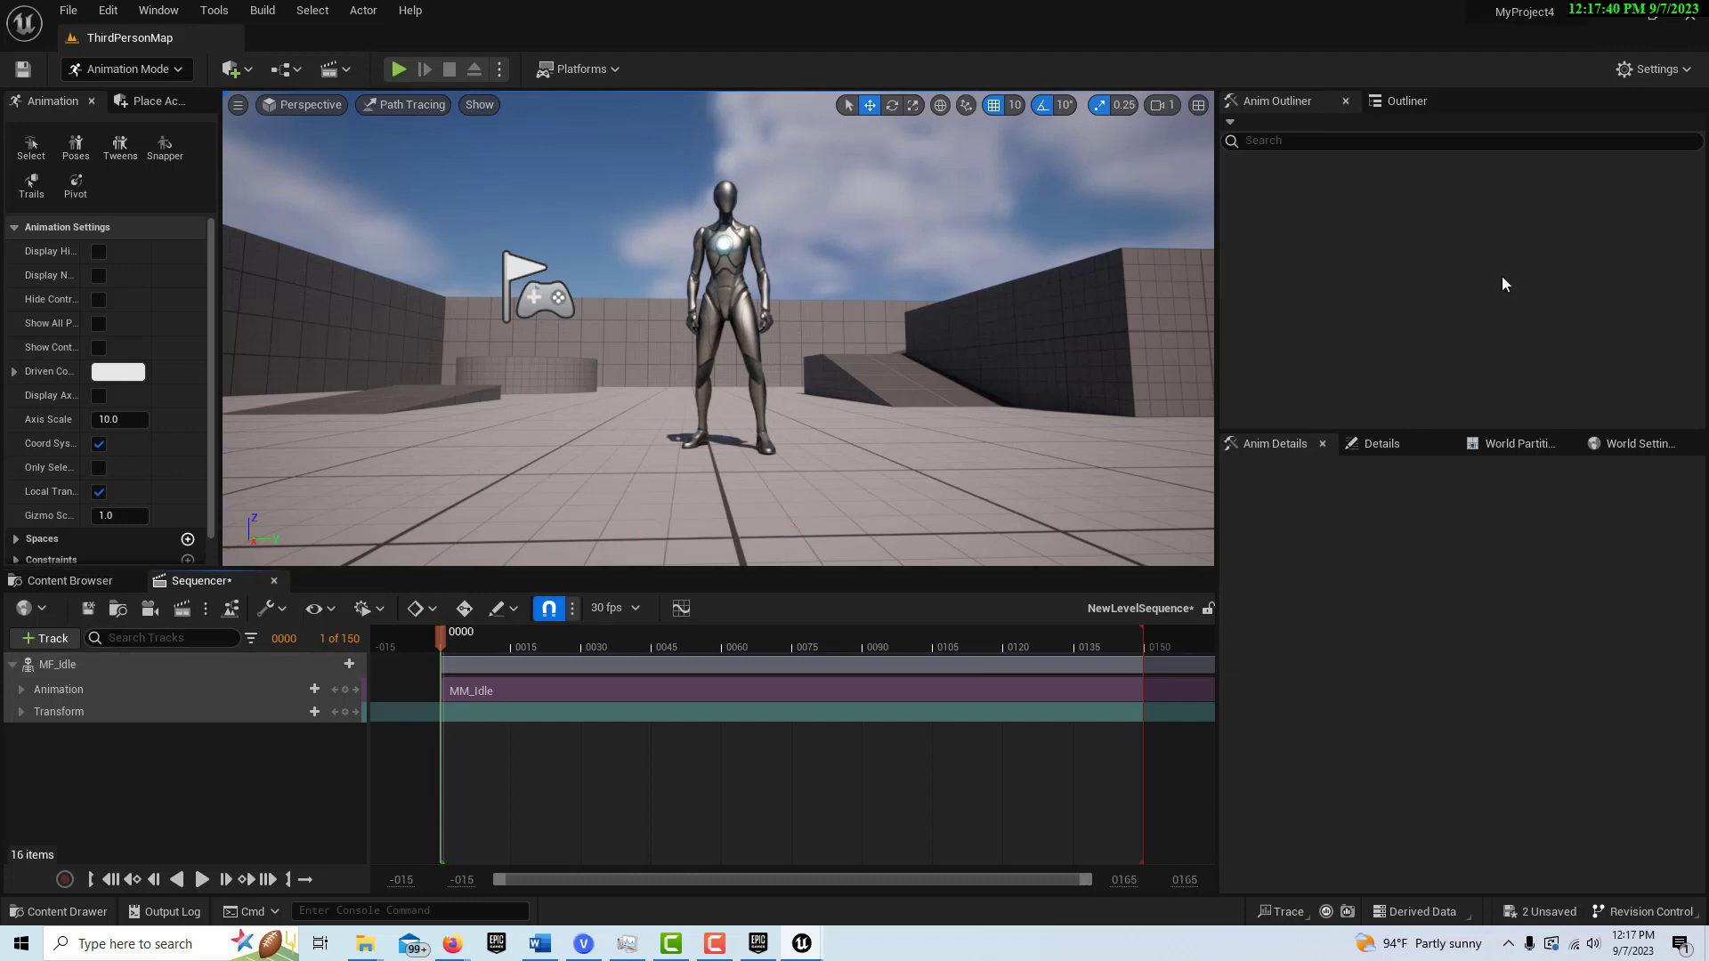
Add the existing CineCameraActor to the sequence and return the editor to Selection Mode
click(1420, 100)
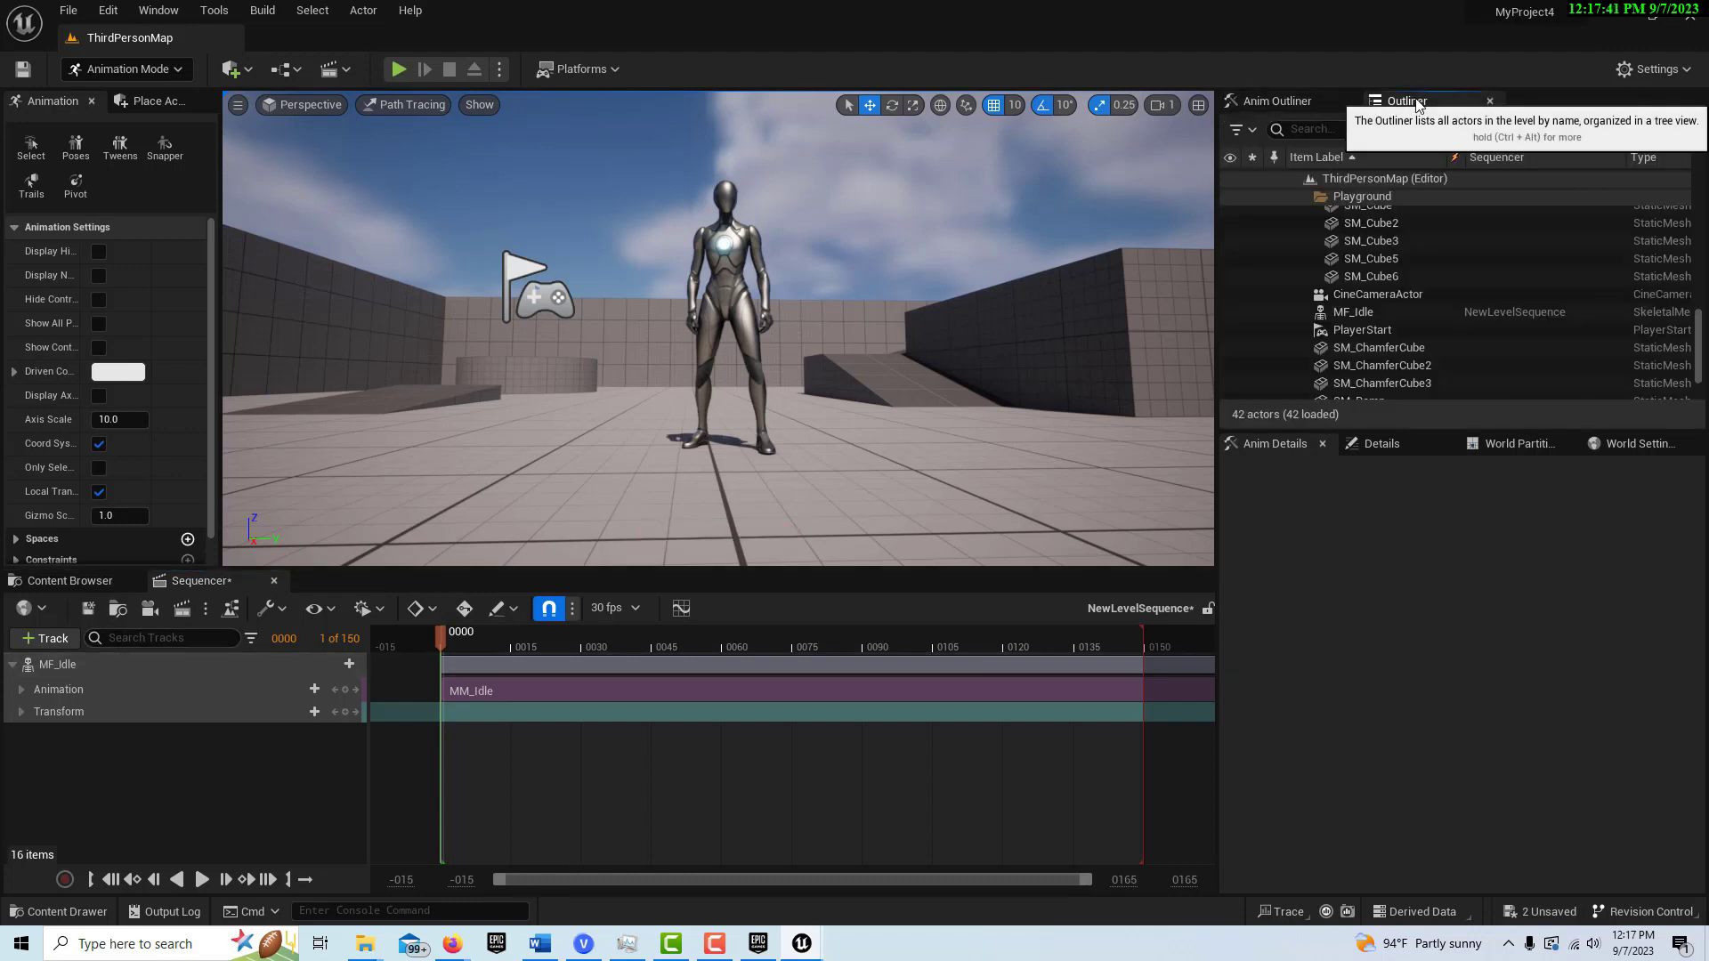
click(52, 639)
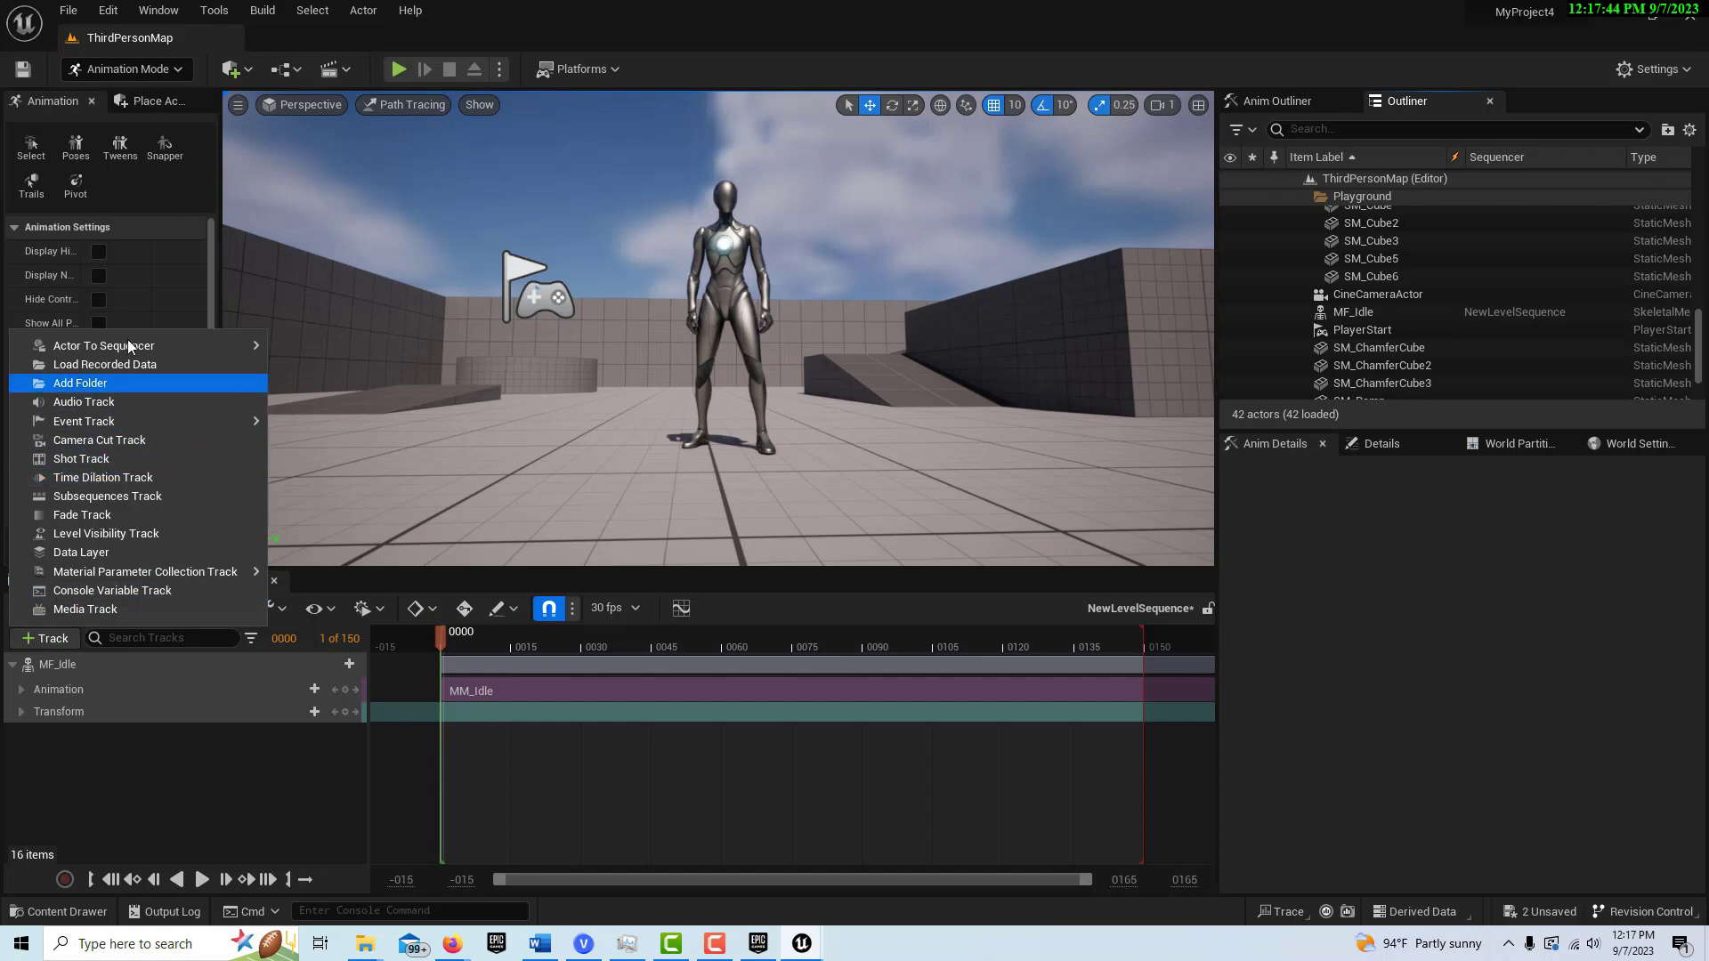
mouse_move(129, 345)
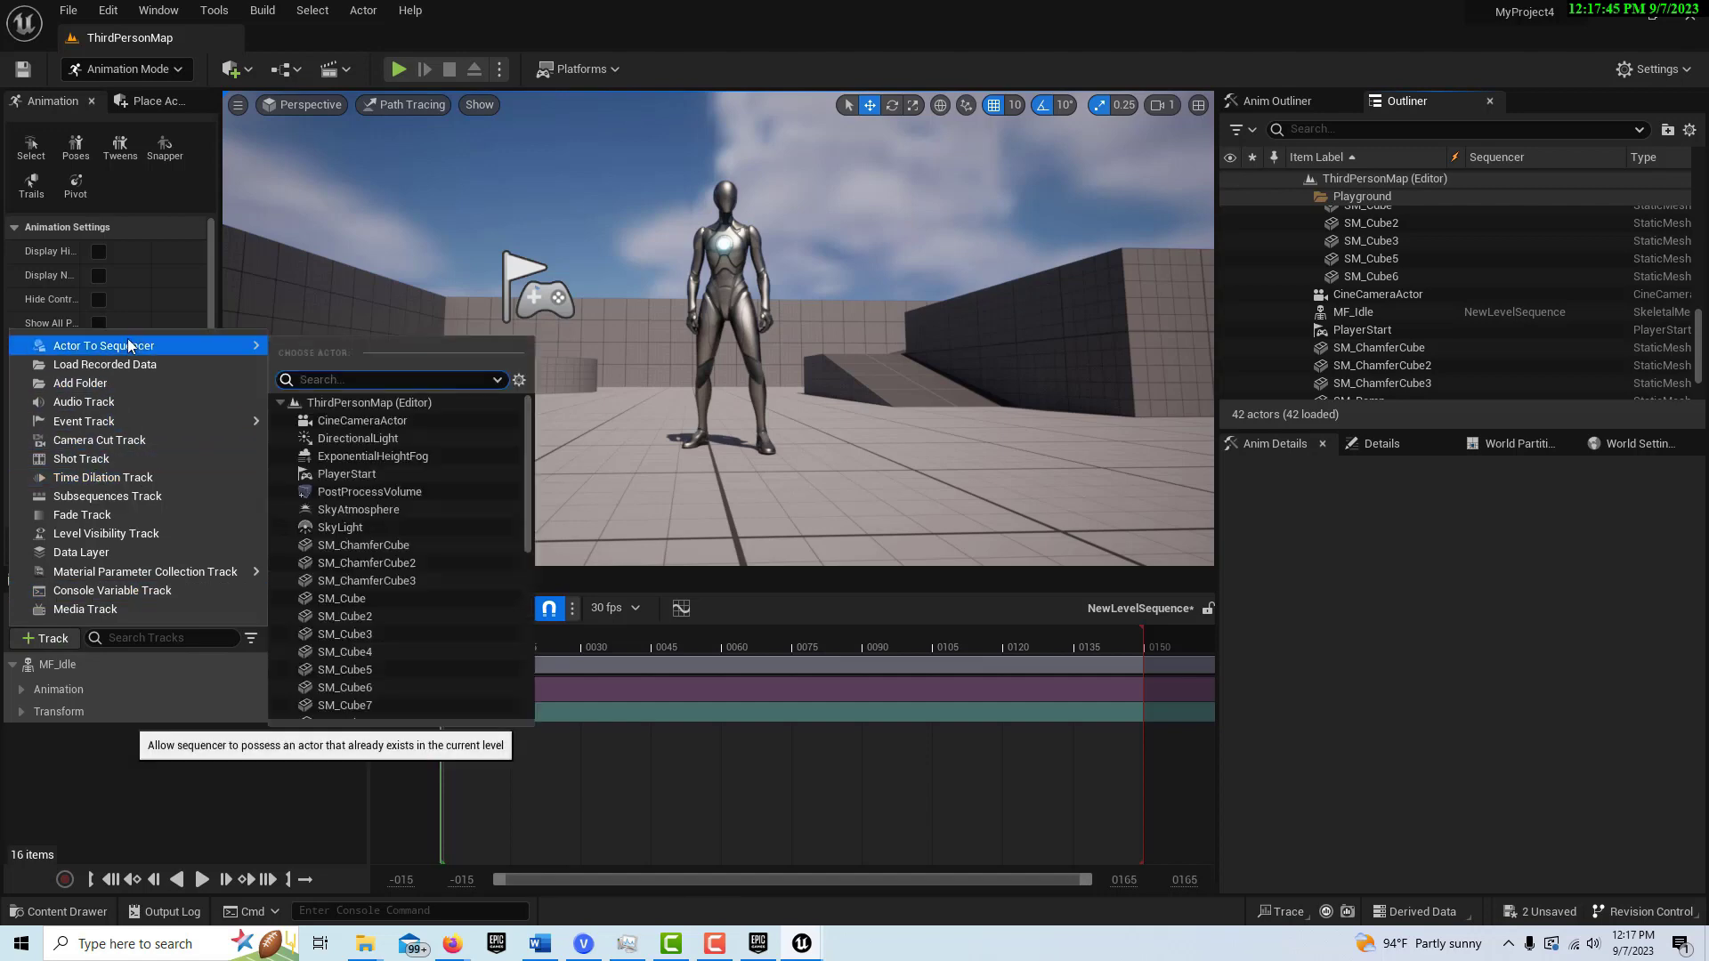
click(361, 418)
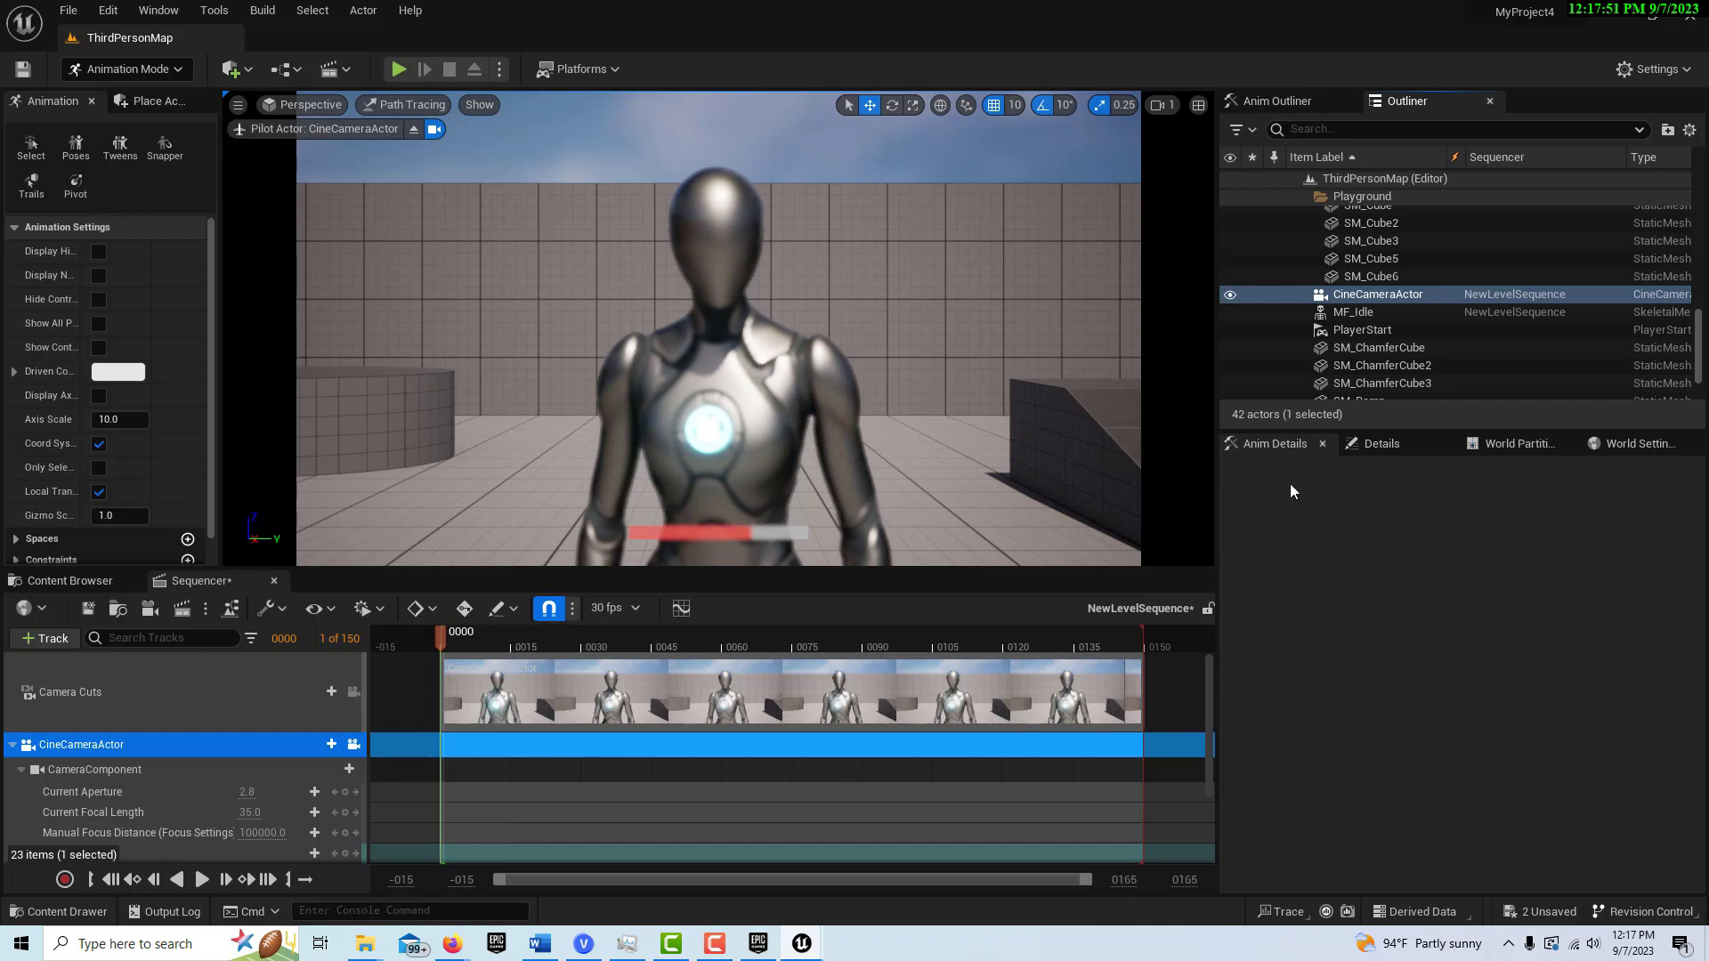
click(174, 72)
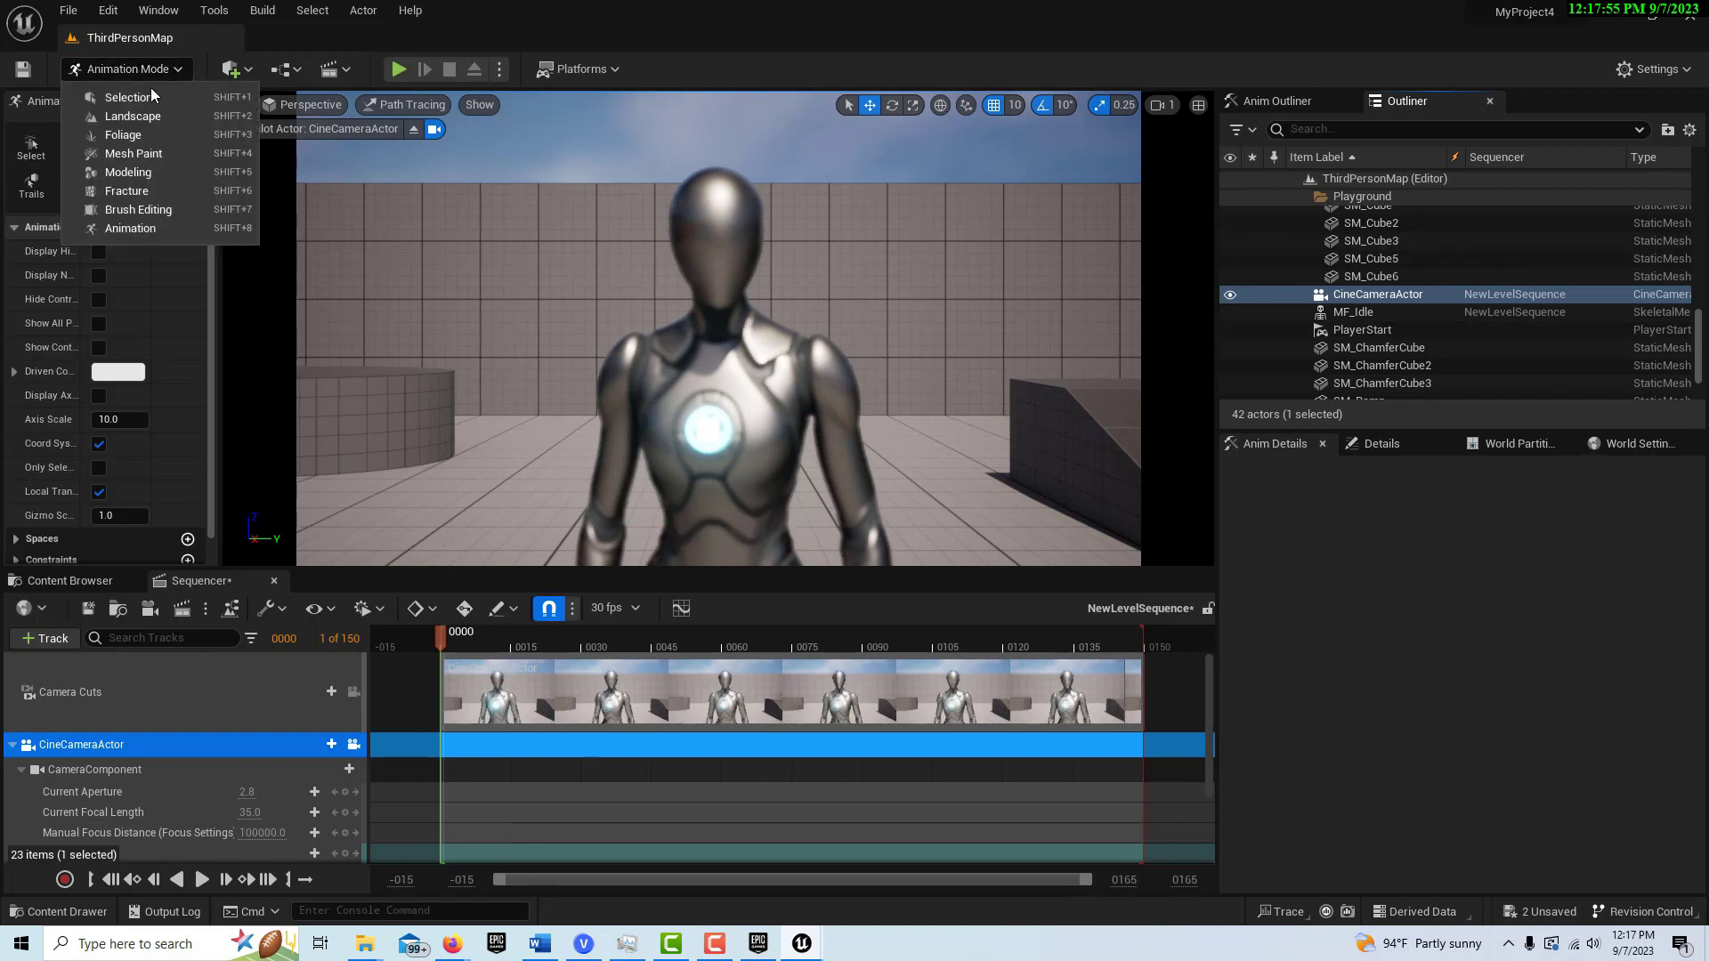
click(148, 93)
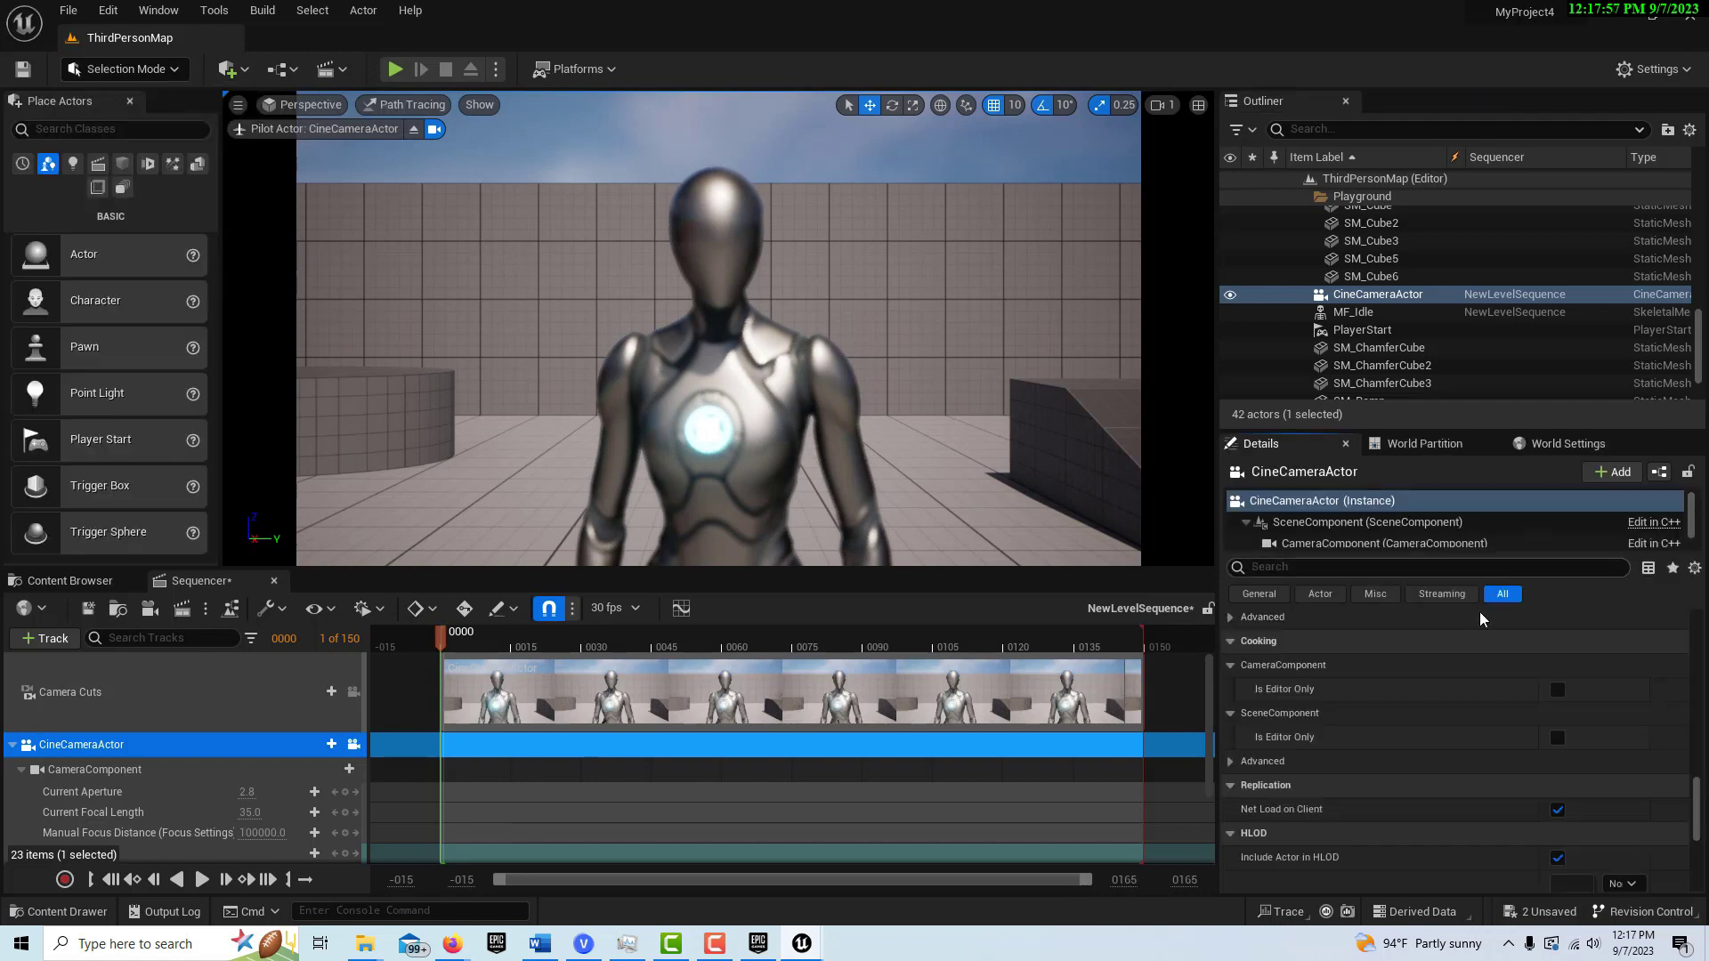
Set the CineCameraActor's Current Aperture to 22.0
scroll(1588, 769, down, 5)
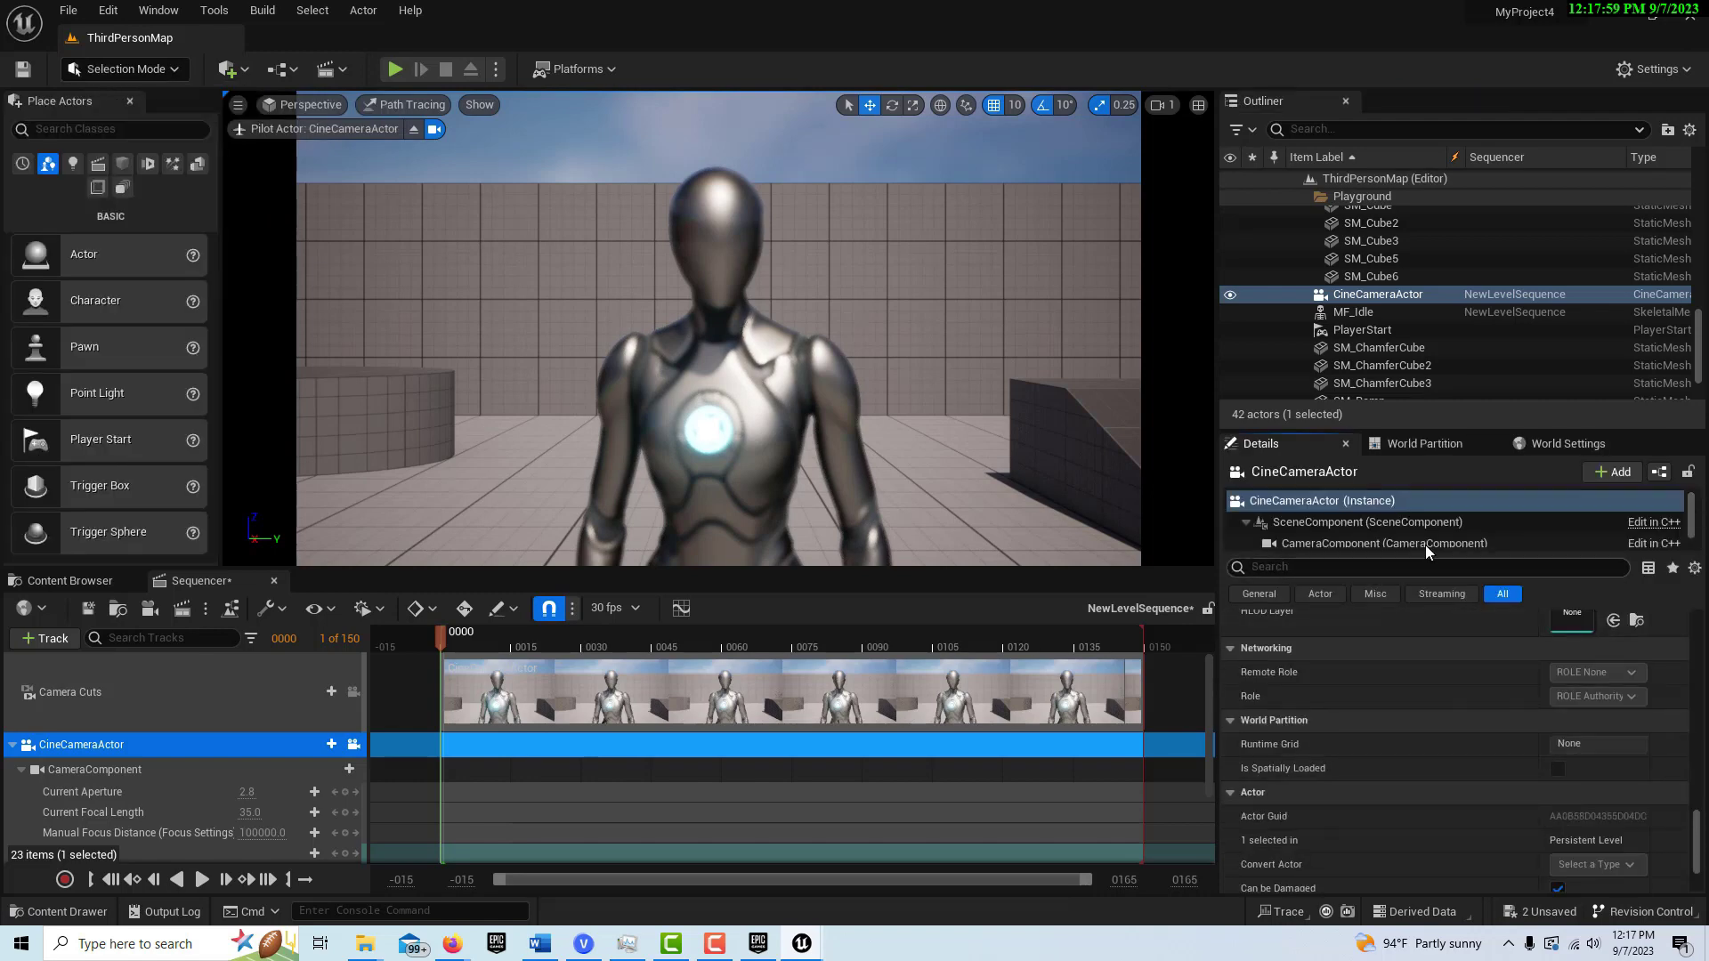
scroll(1475, 795, down, 3)
scroll(1477, 799, up, 2)
scroll(1476, 795, up, 5)
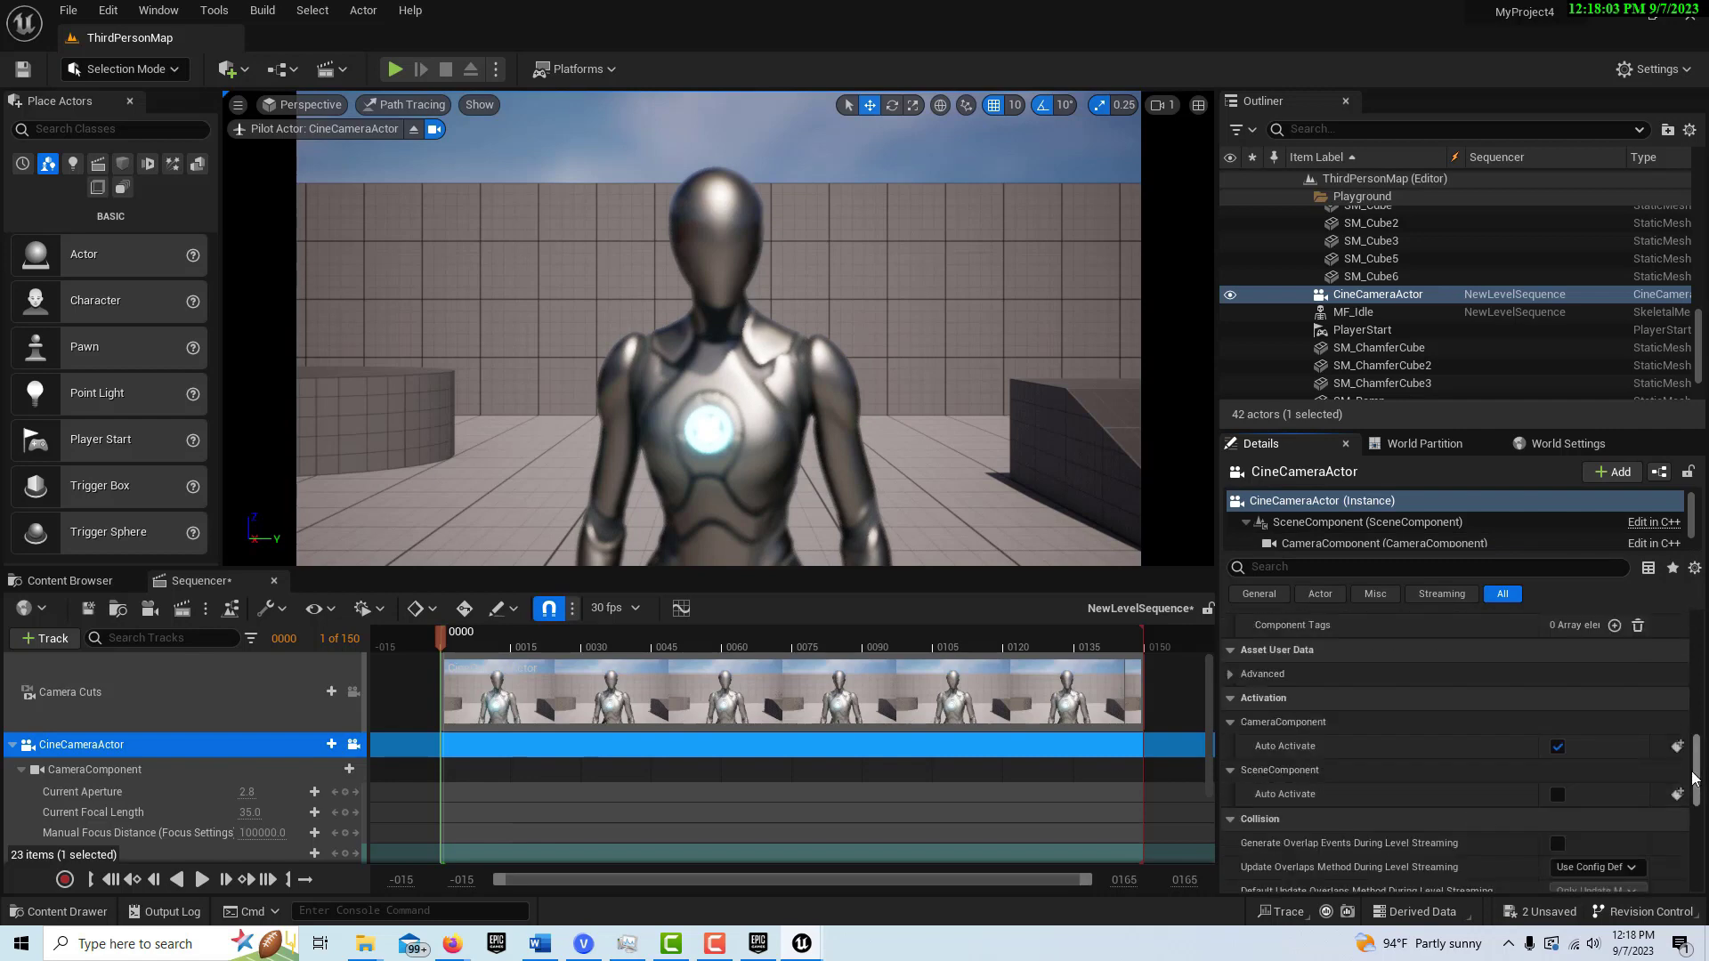
scroll(1692, 772, up, 6)
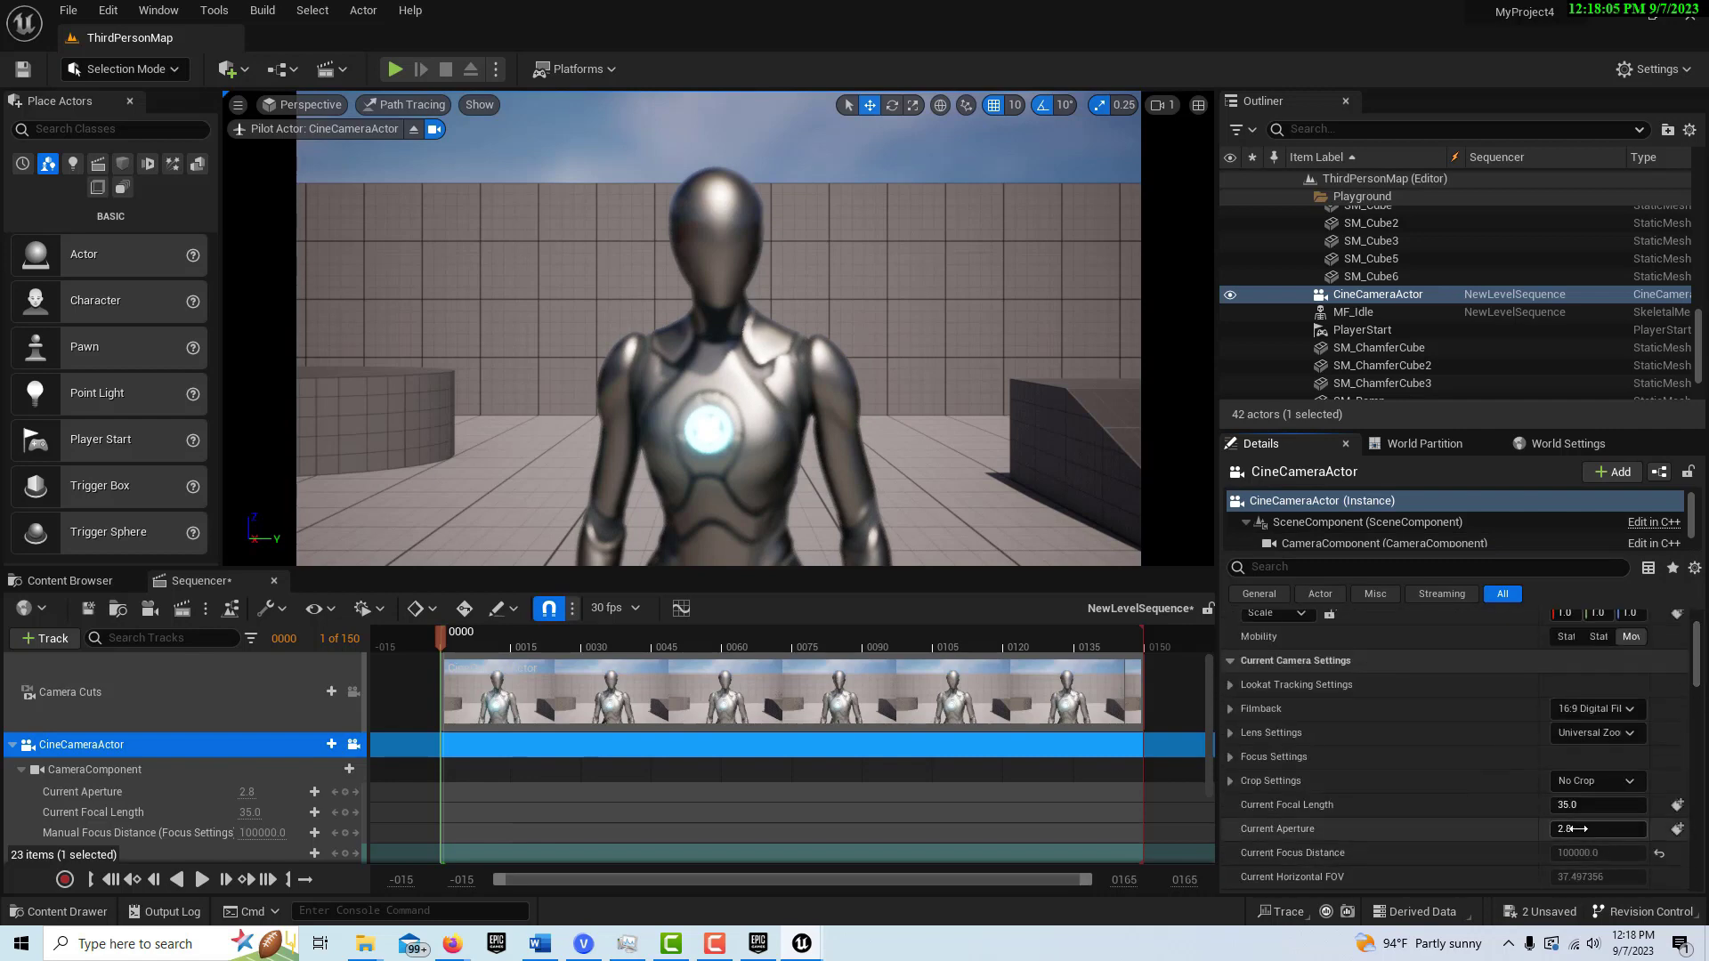
drag(1594, 828, 1647, 828)
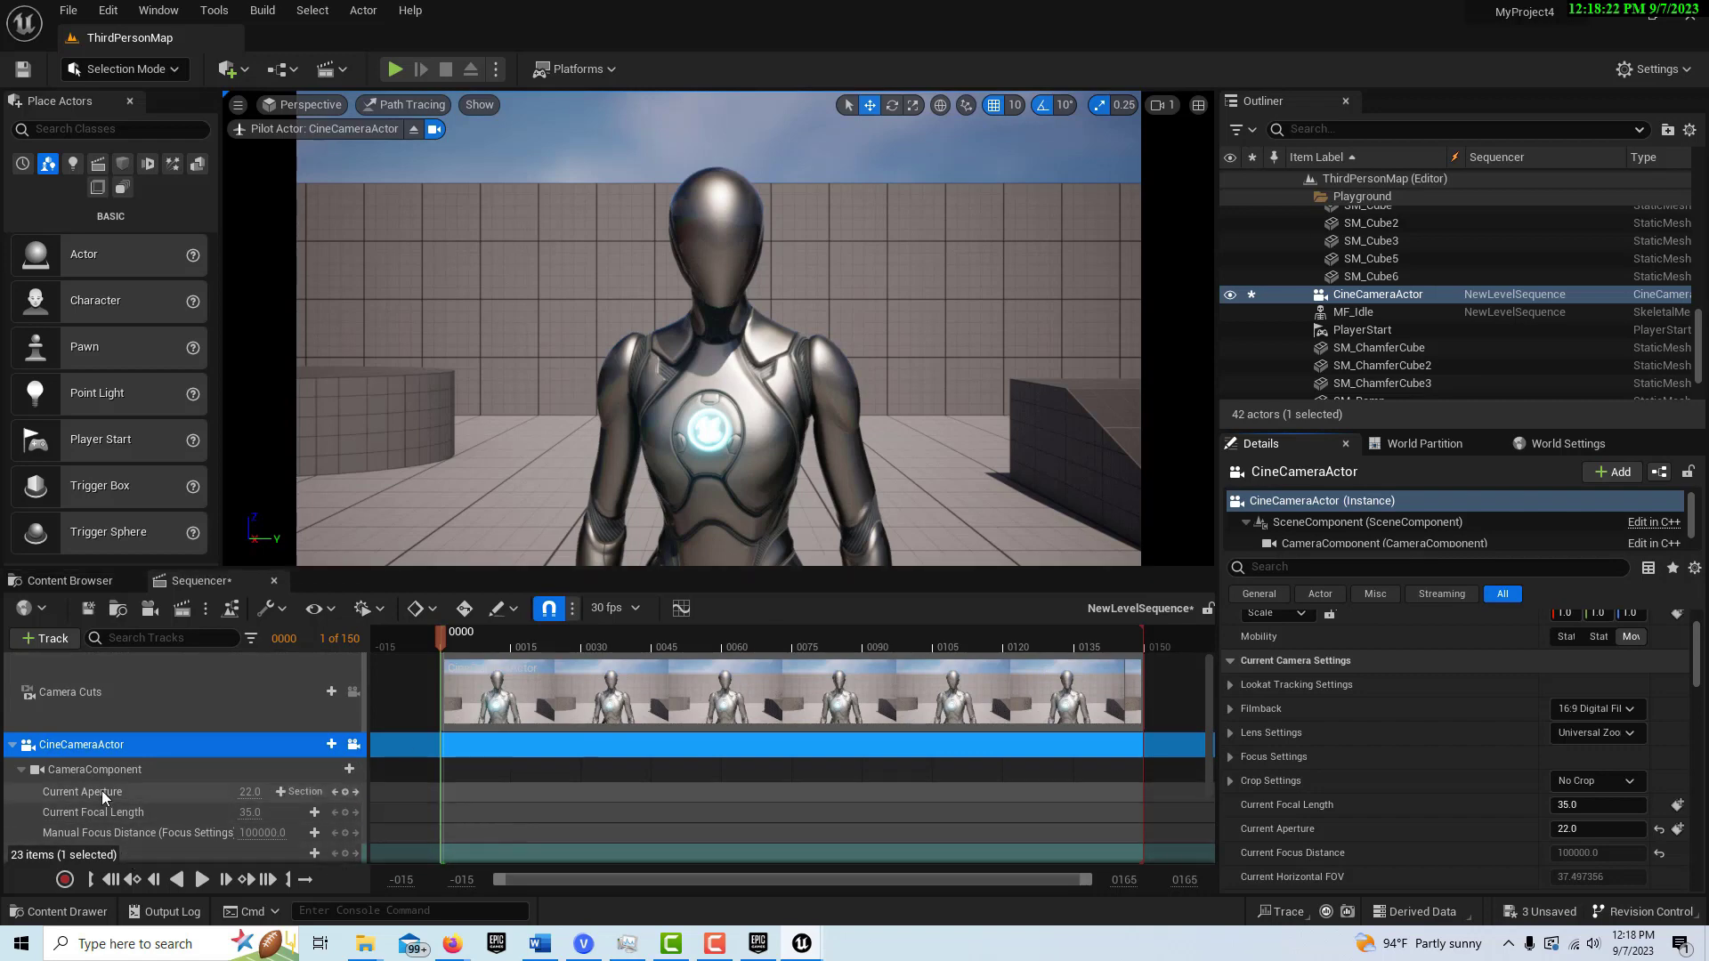
Enable automatic keyframing, set the camera's Location X to 313.0 and key its Transform at frame 0
scroll(101, 791, down, 3)
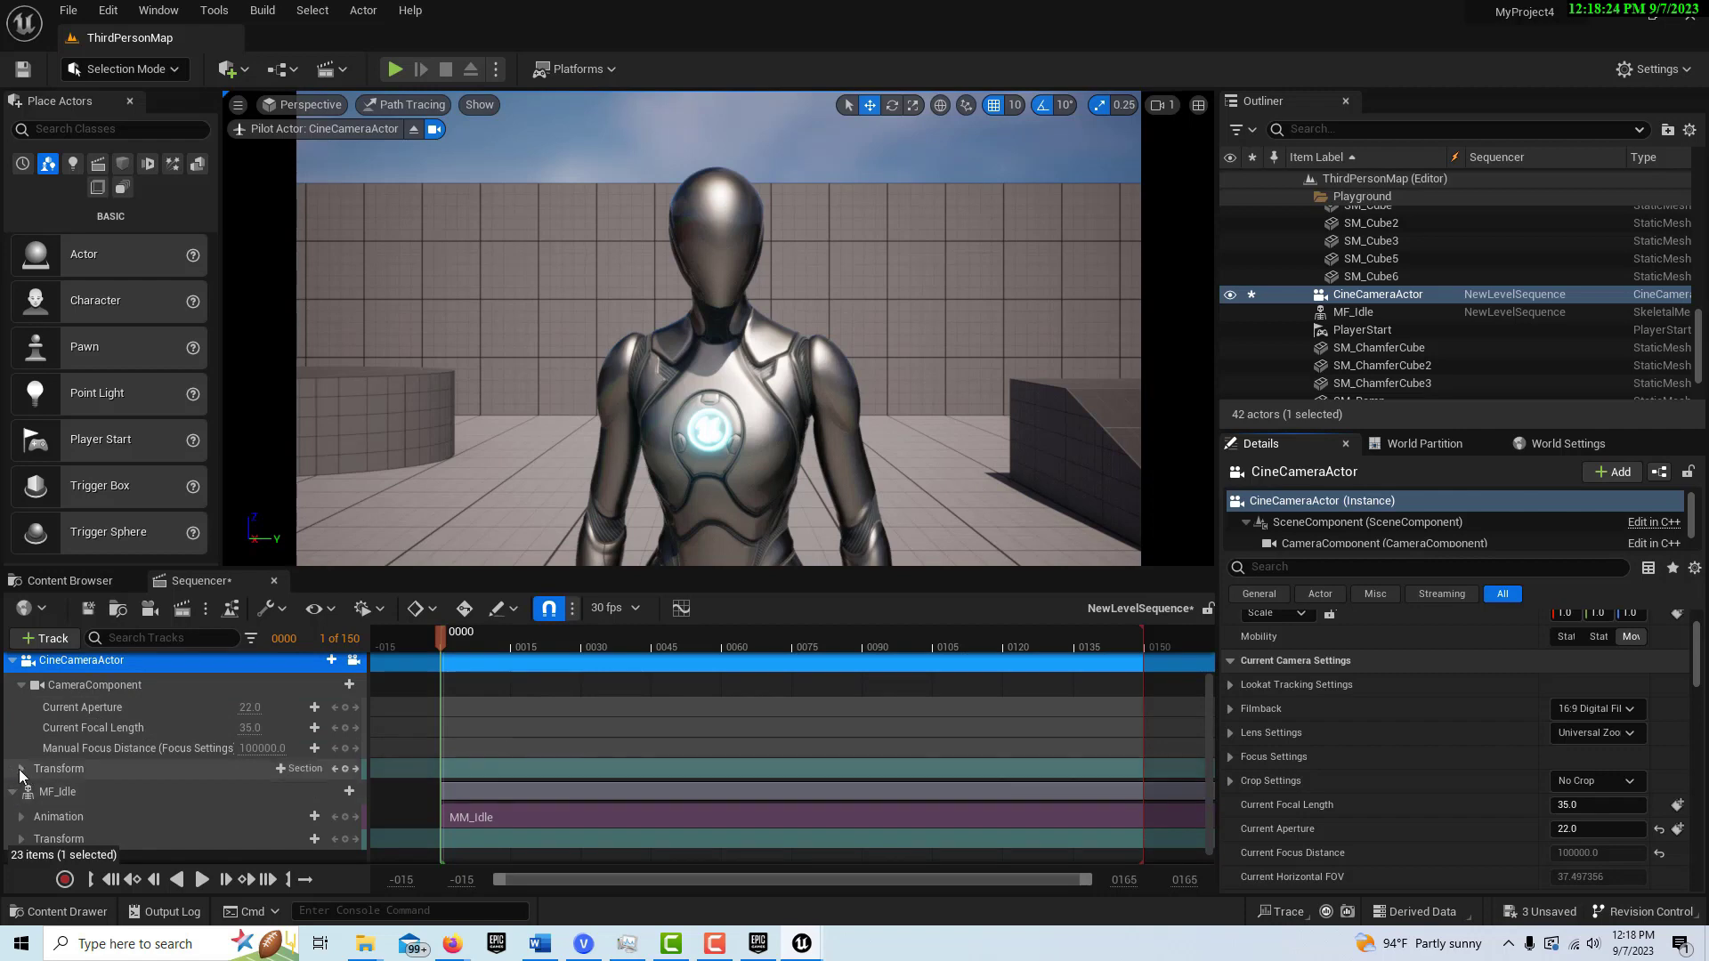
click(21, 769)
click(31, 786)
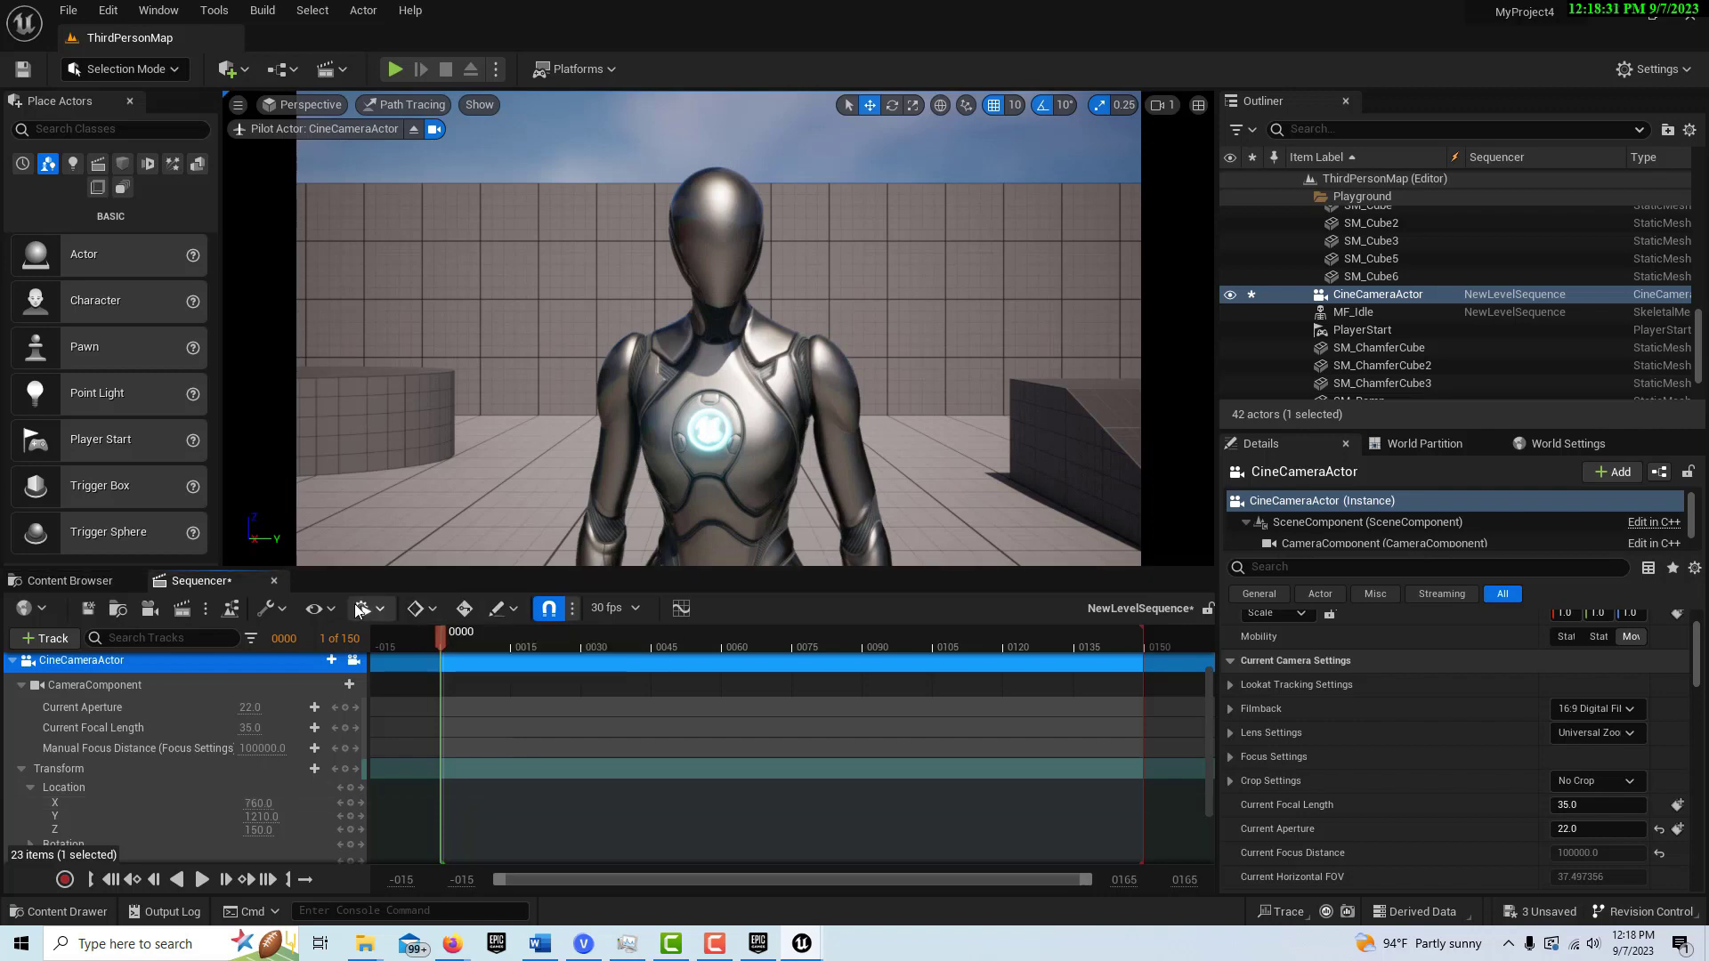
click(464, 608)
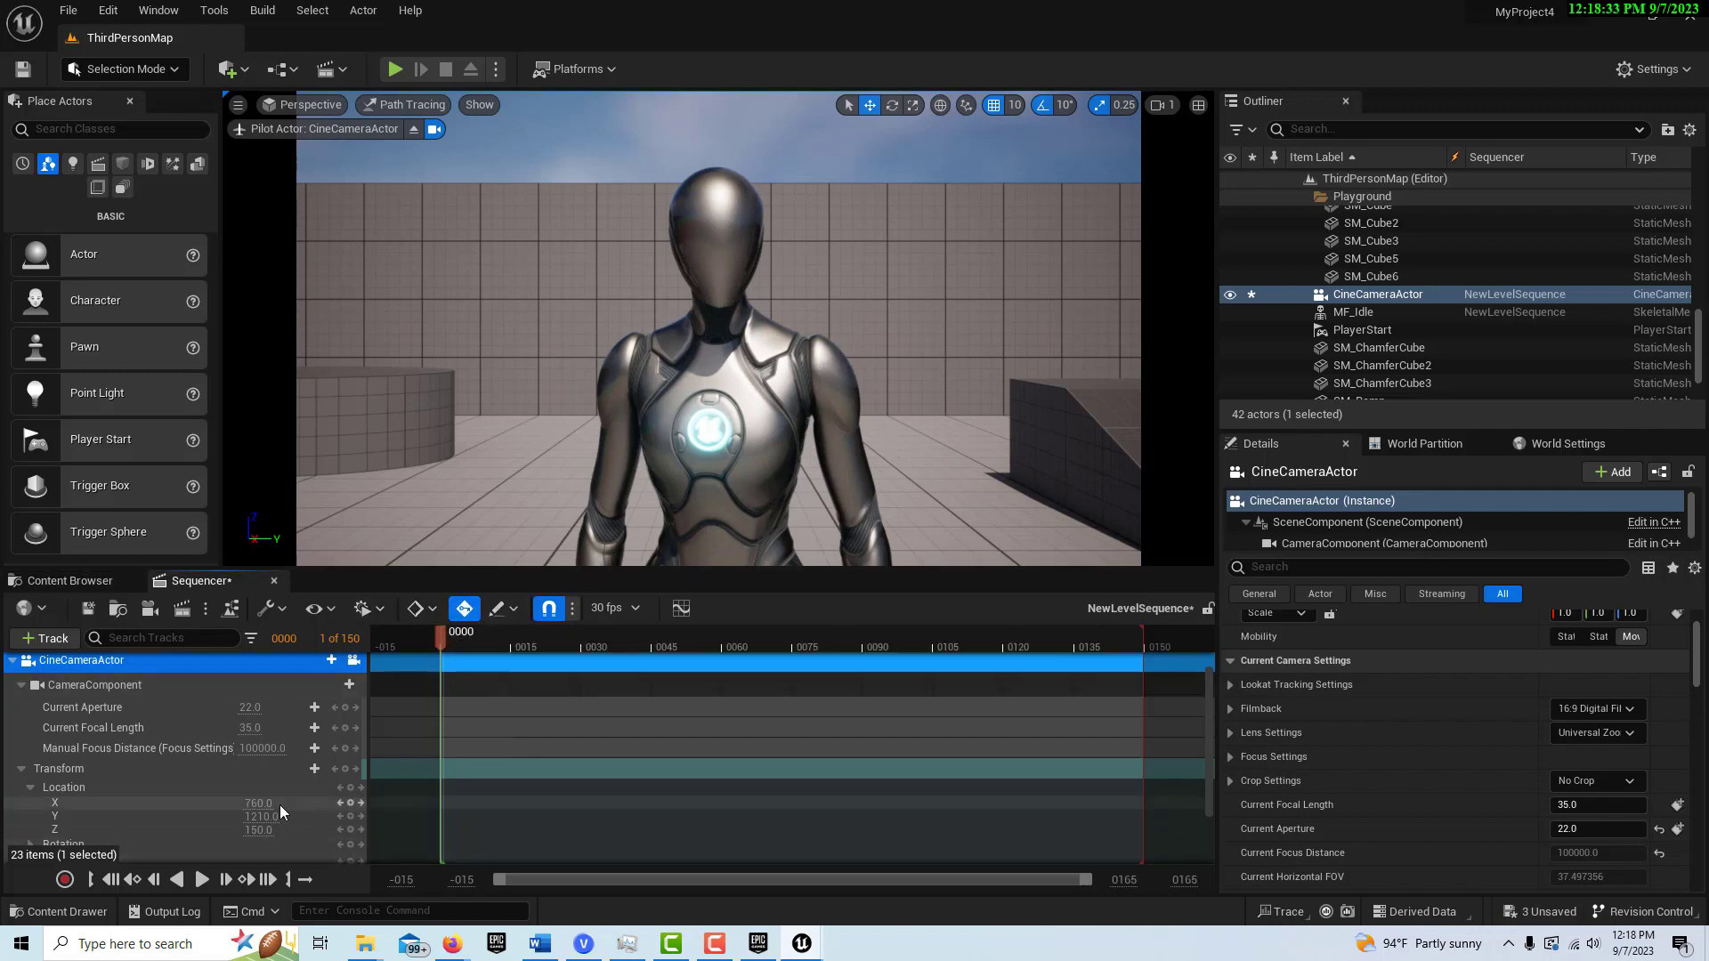
drag(265, 801, 143, 801)
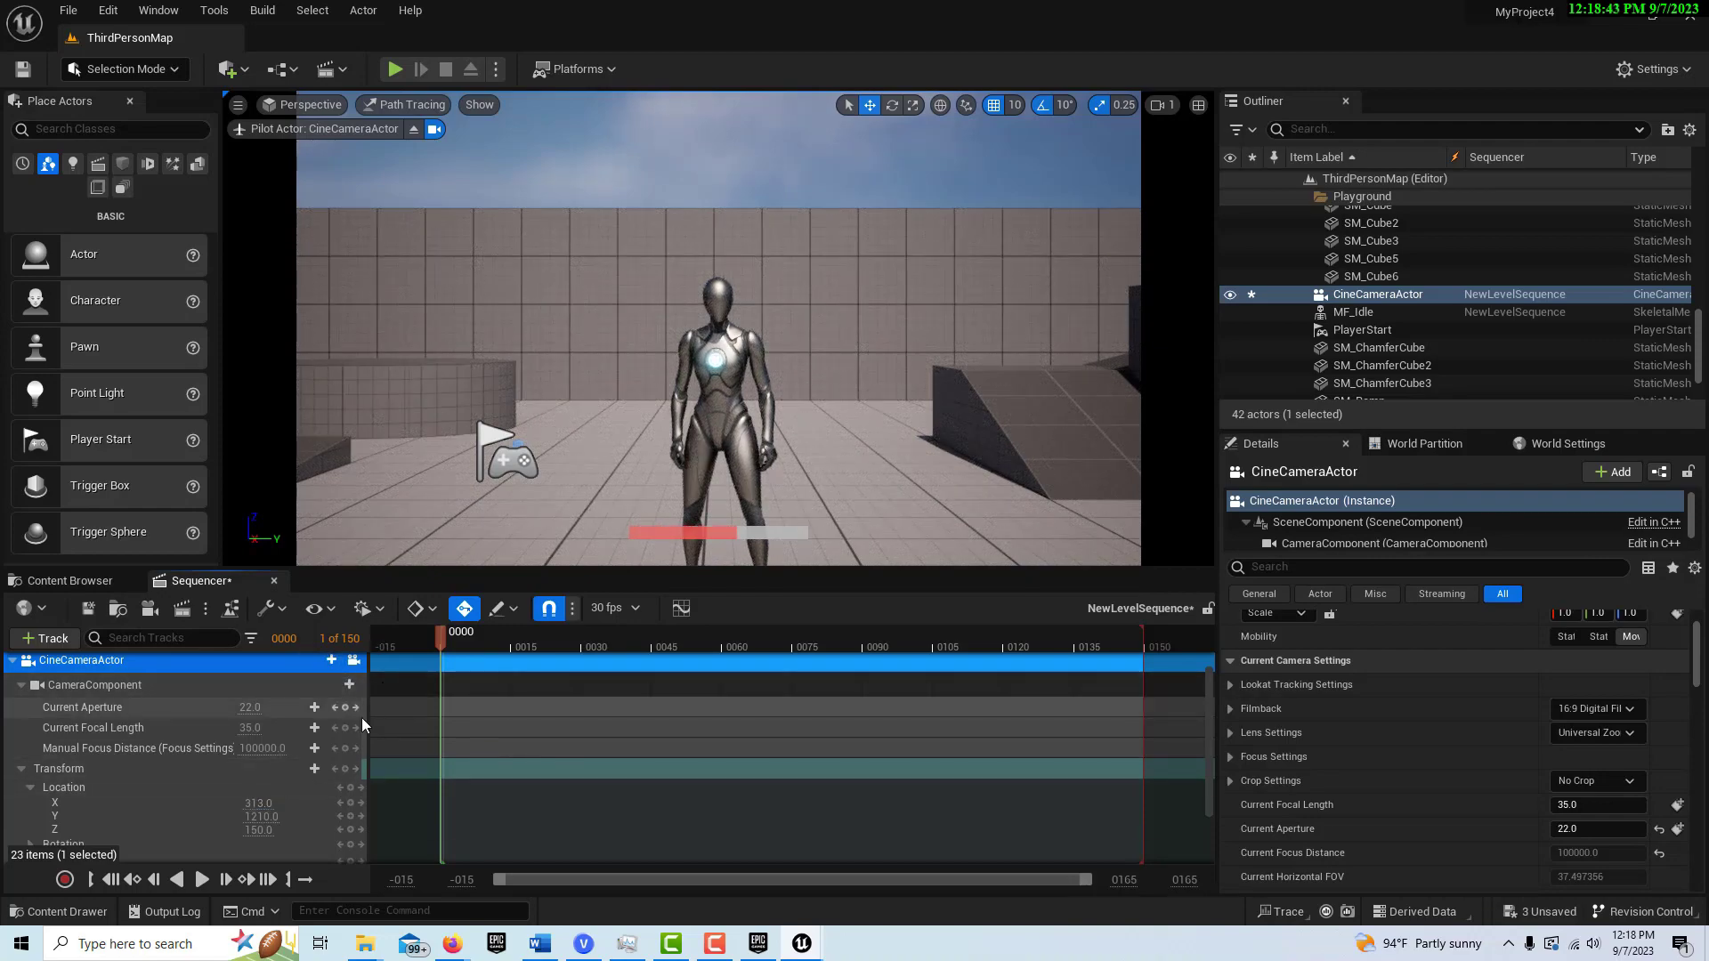
click(345, 768)
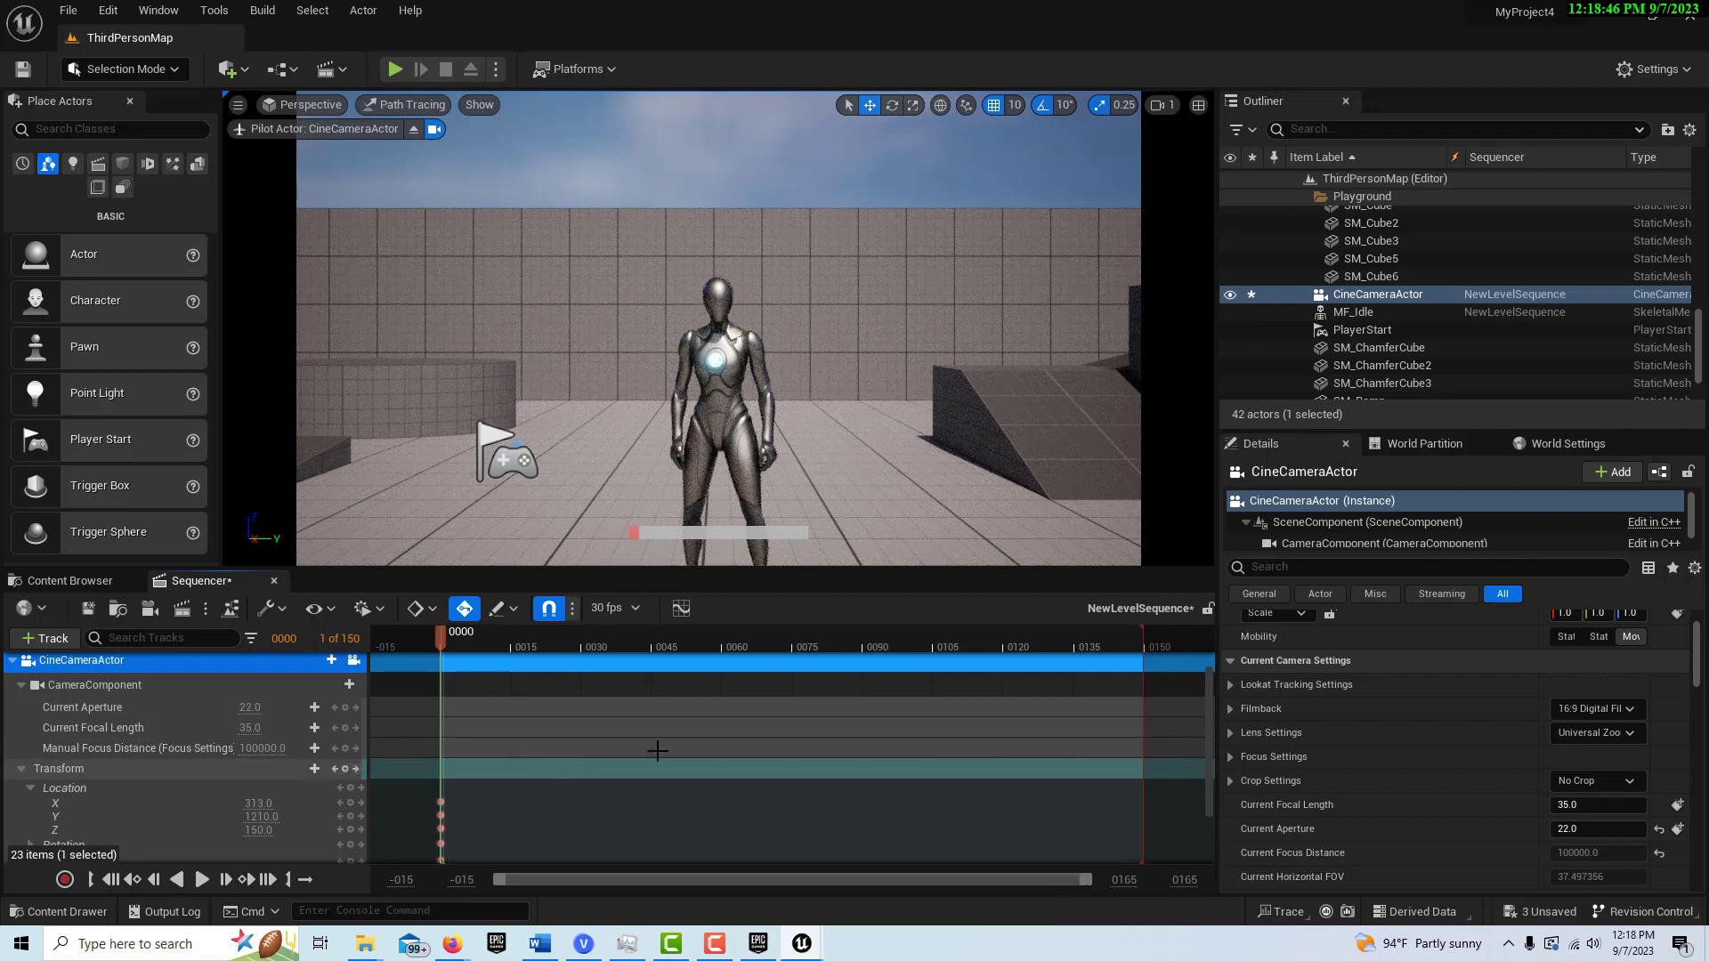
Bind the CineCameraActor to the Camera Cuts track and toggle the viewport's lock to the camera cuts
click(354, 659)
click(312, 692)
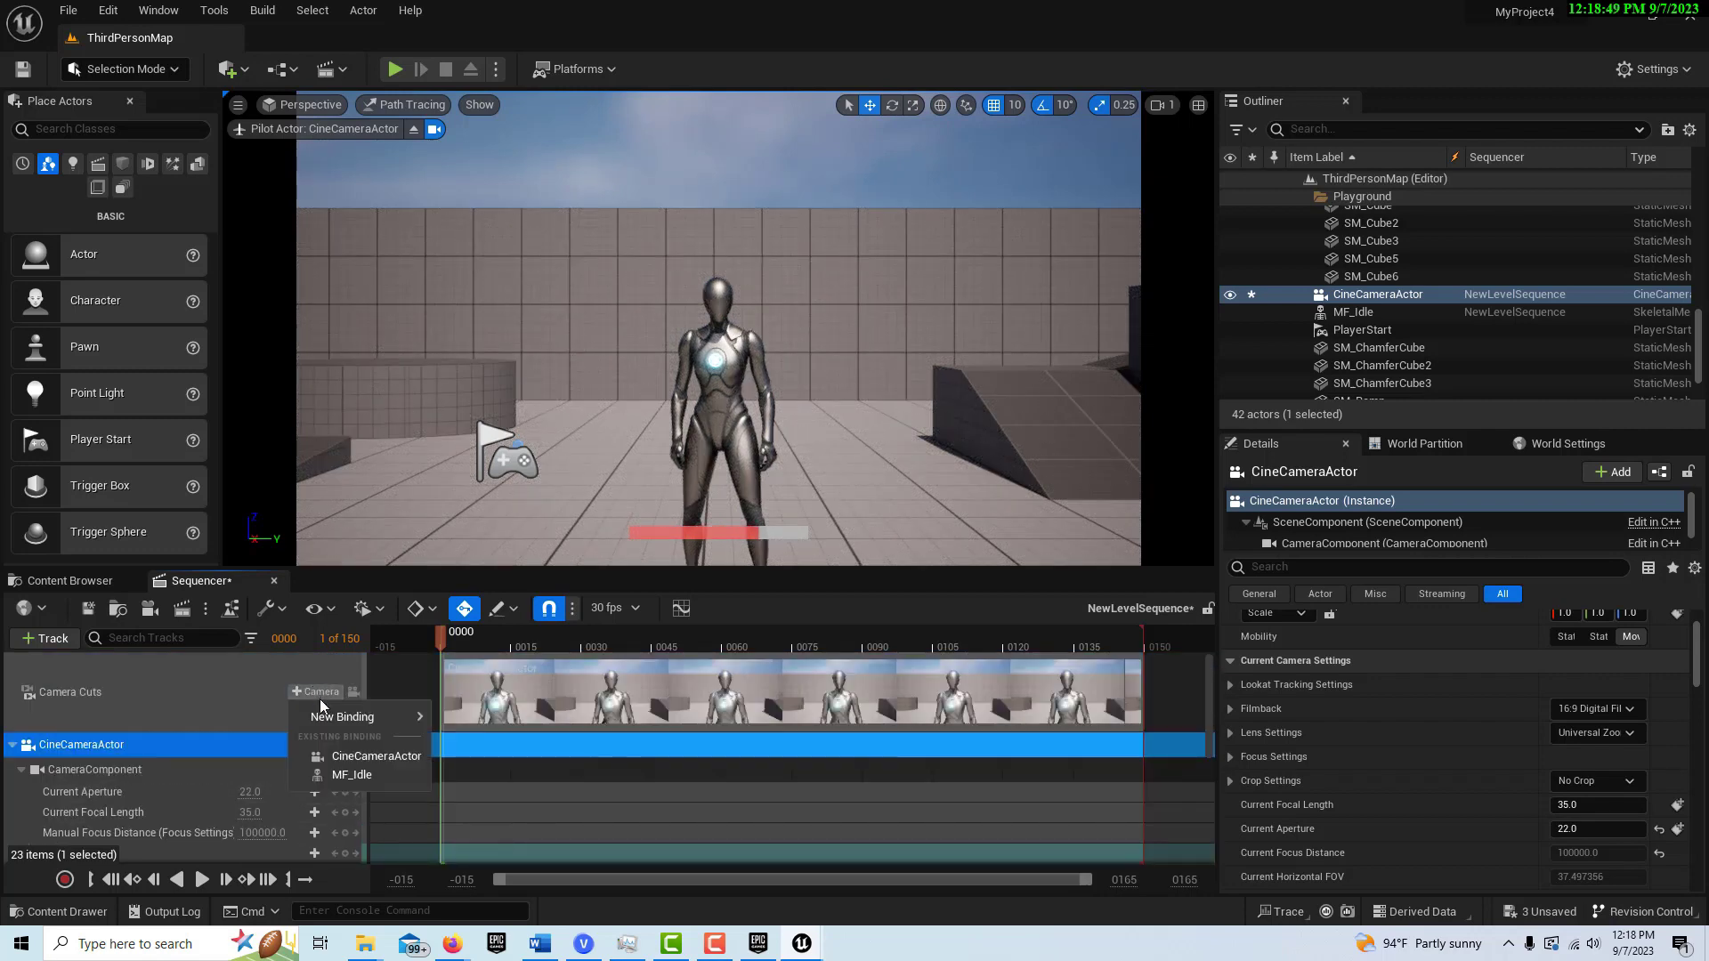
click(336, 757)
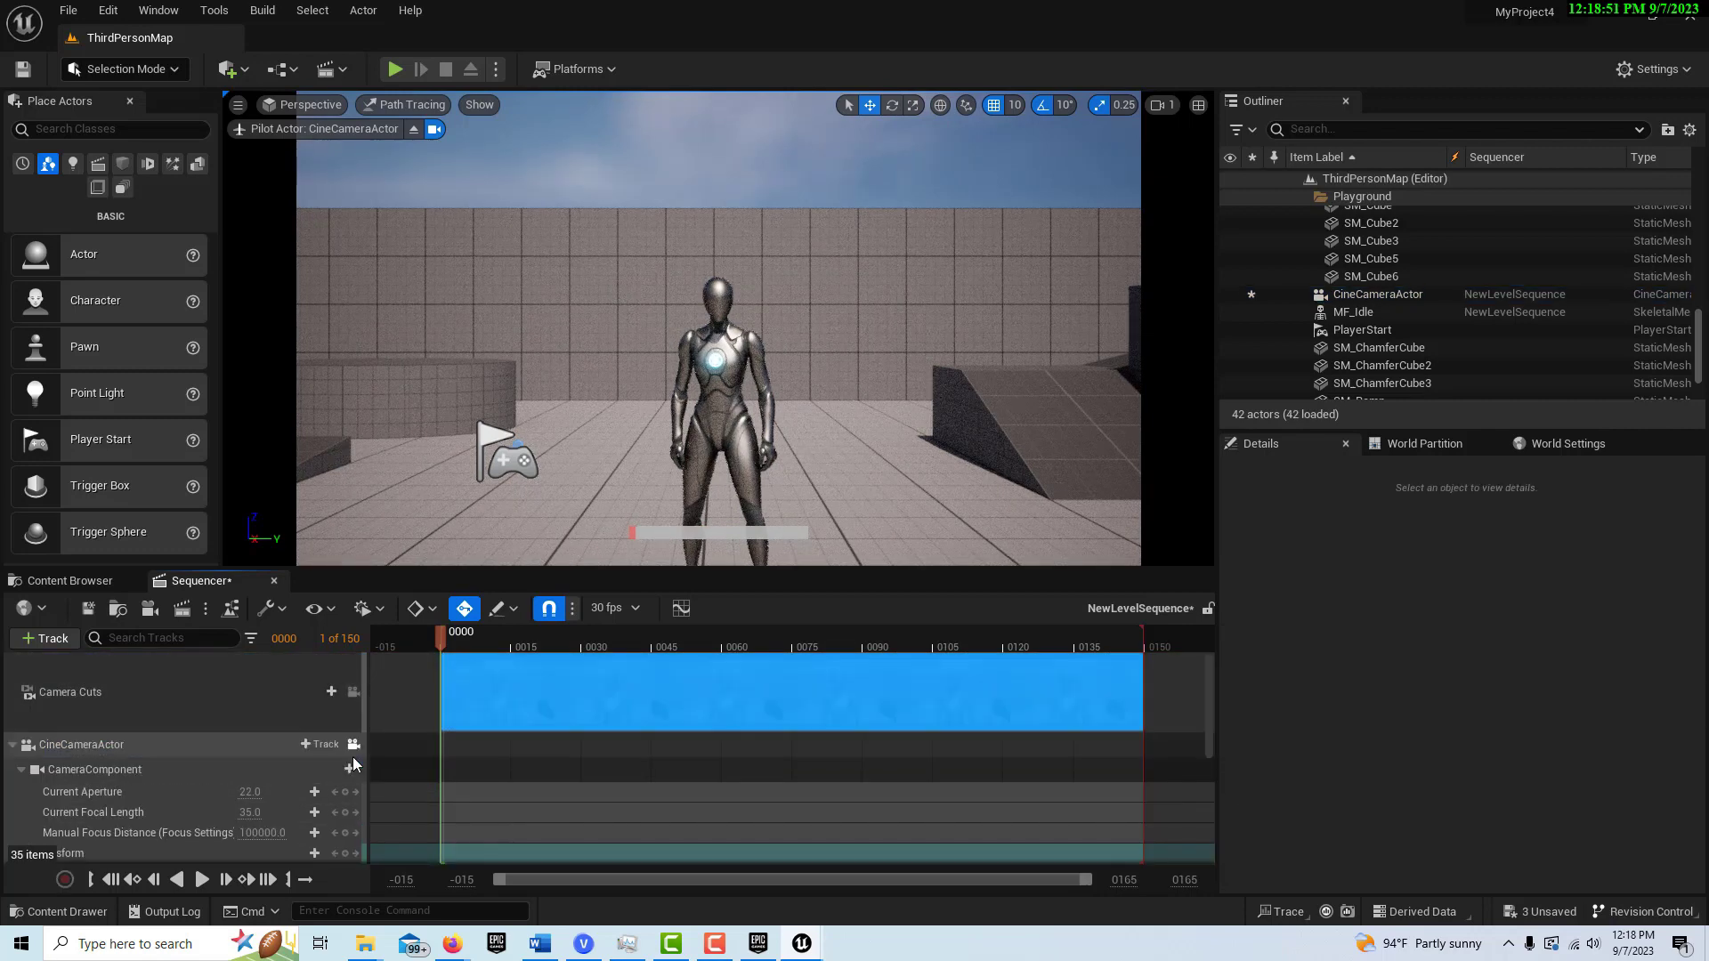
click(356, 692)
Keyframe the camera's Location X at 781.0 on the last frame, 149
scroll(392, 737, down, 3)
scroll(392, 737, down, 2)
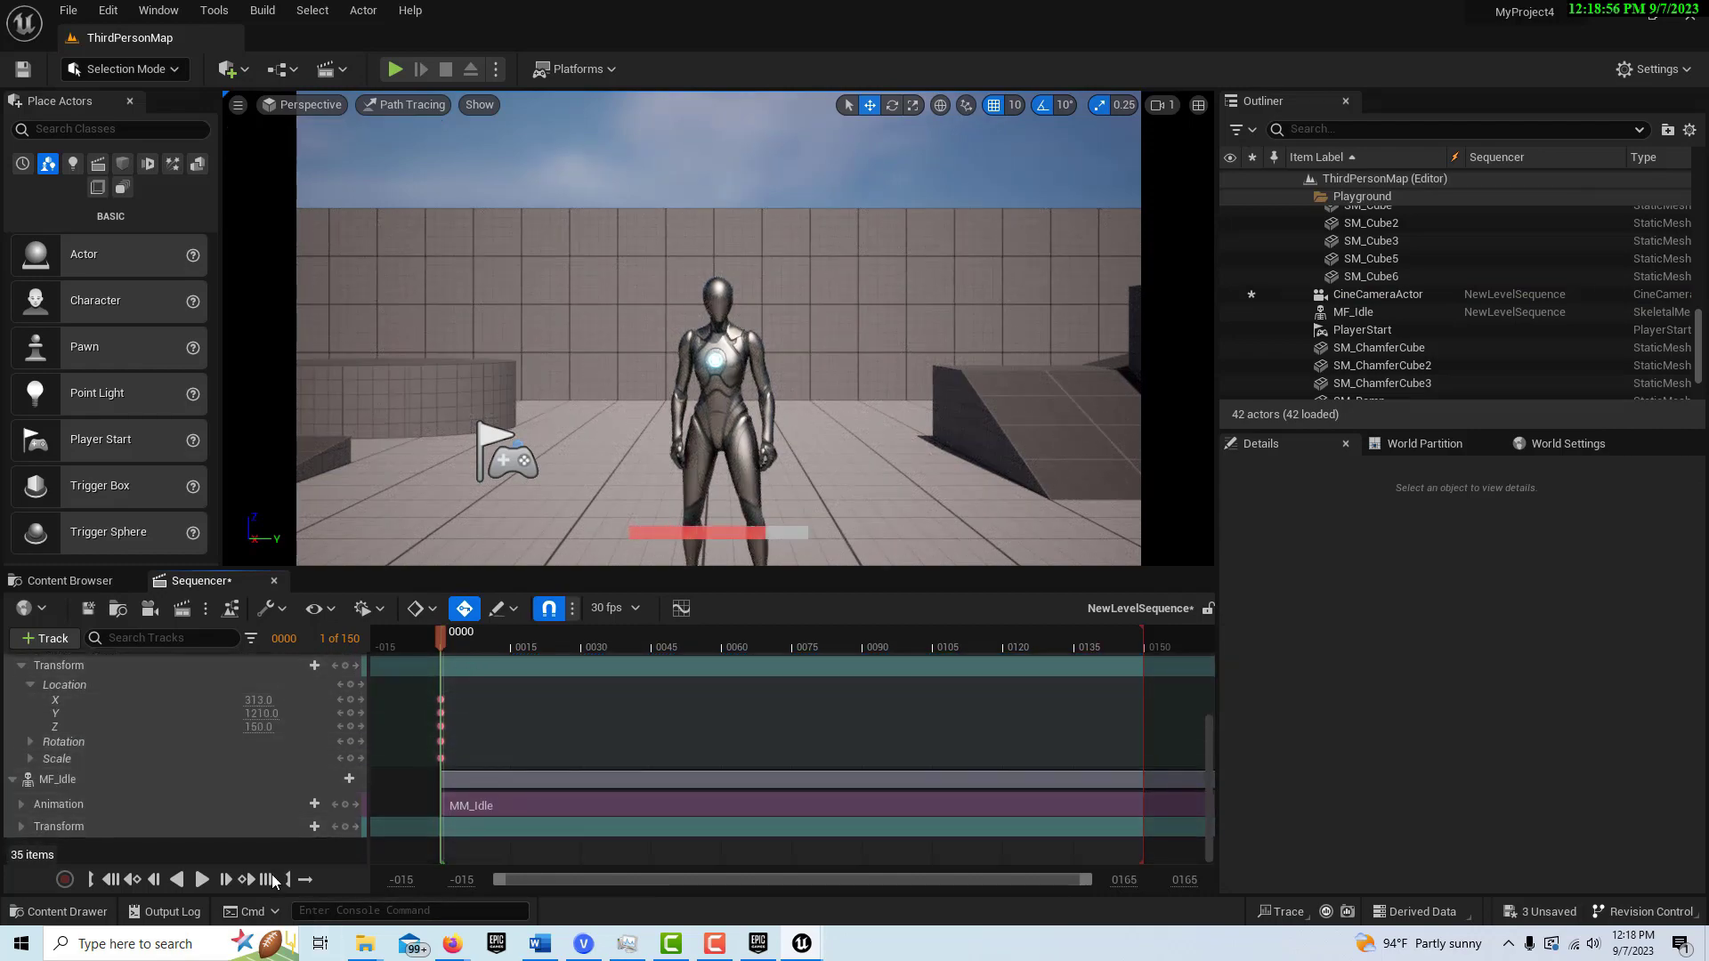
click(268, 880)
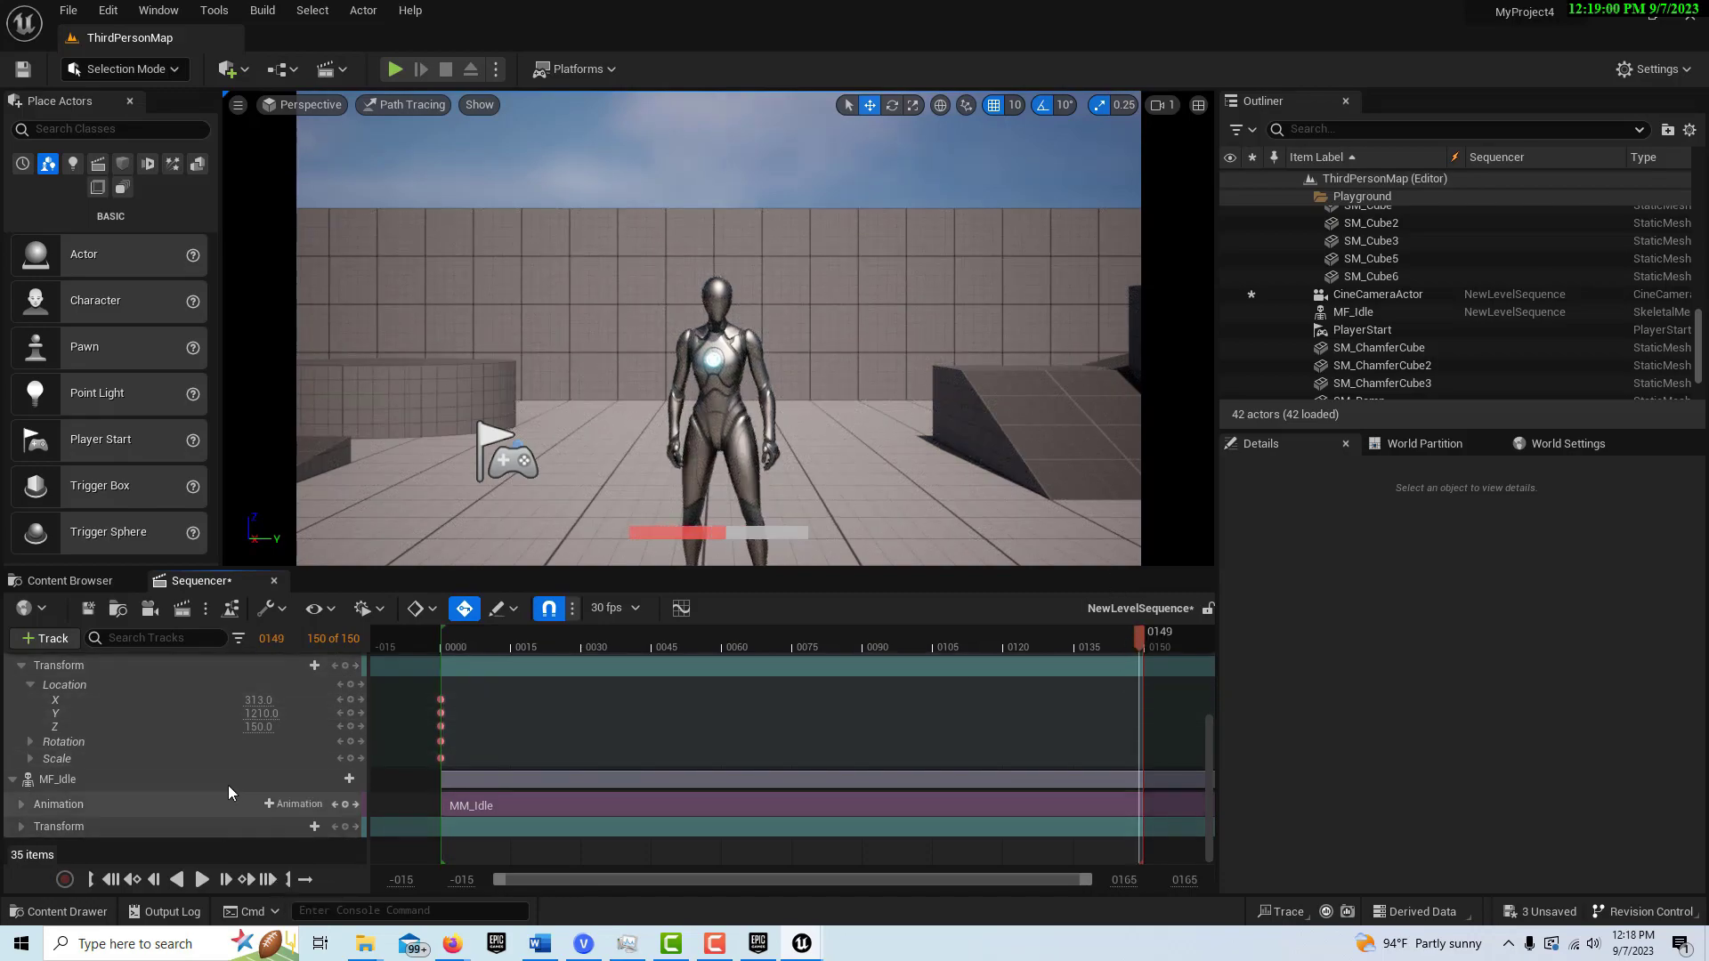
drag(257, 704, 422, 703)
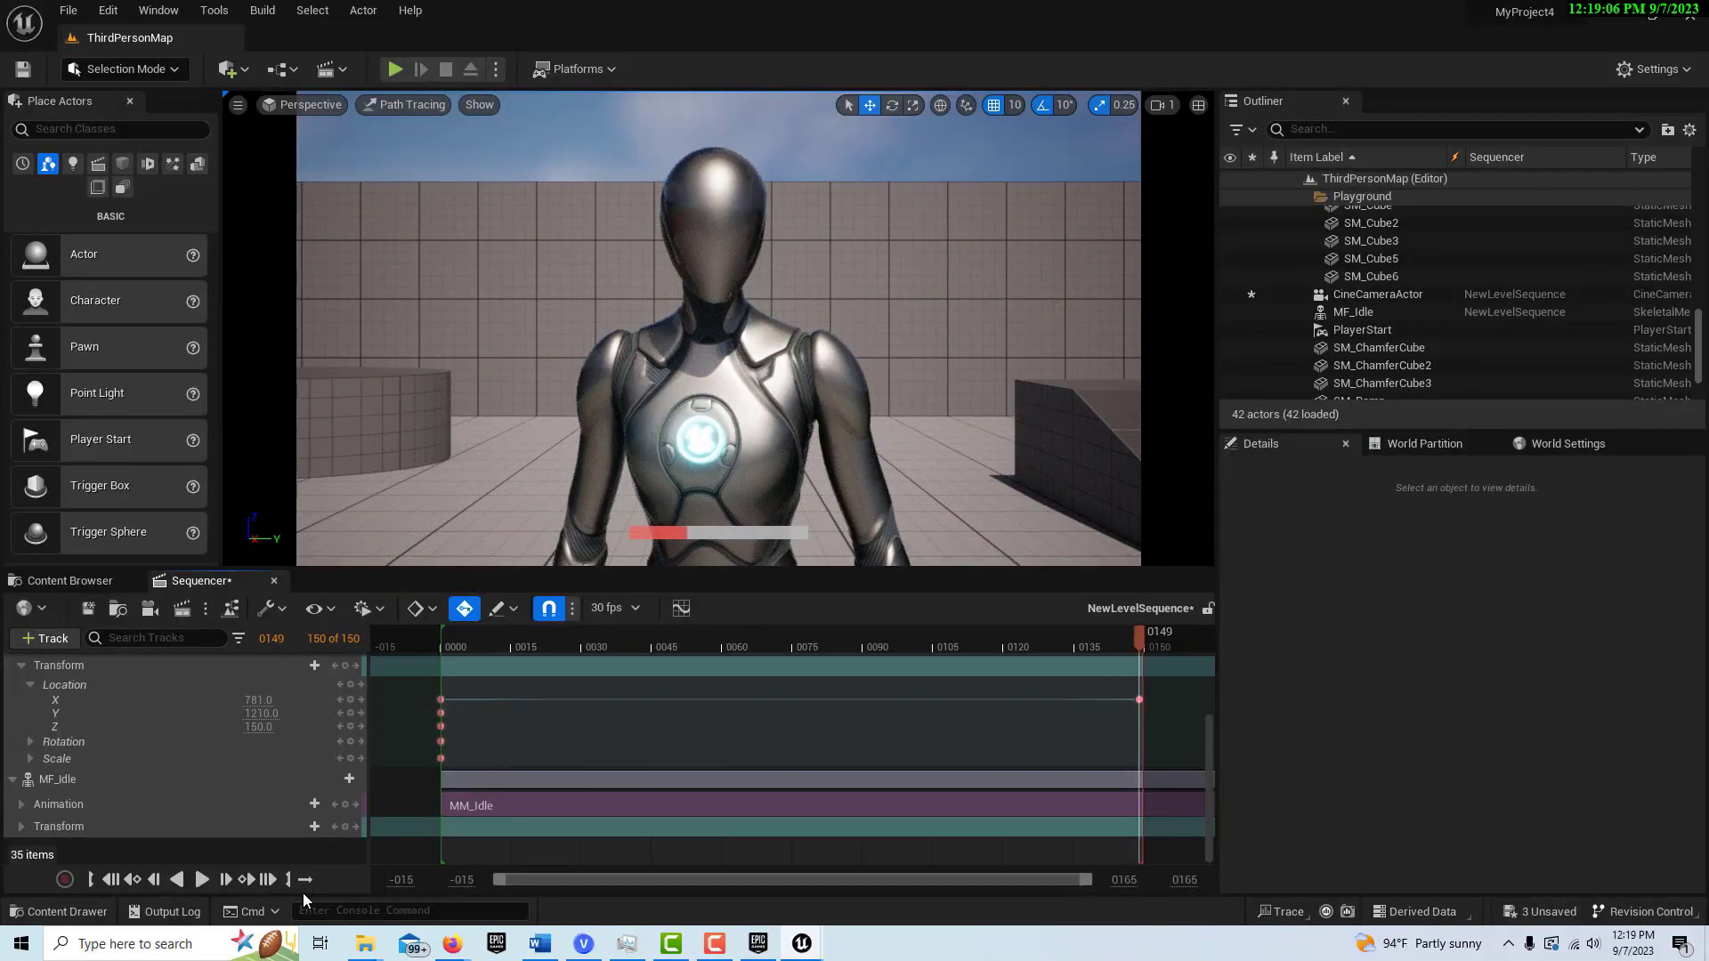
Play the sequence from its start to check the camera's move toward the mannequin, stopping around frame 106
click(96, 881)
click(203, 881)
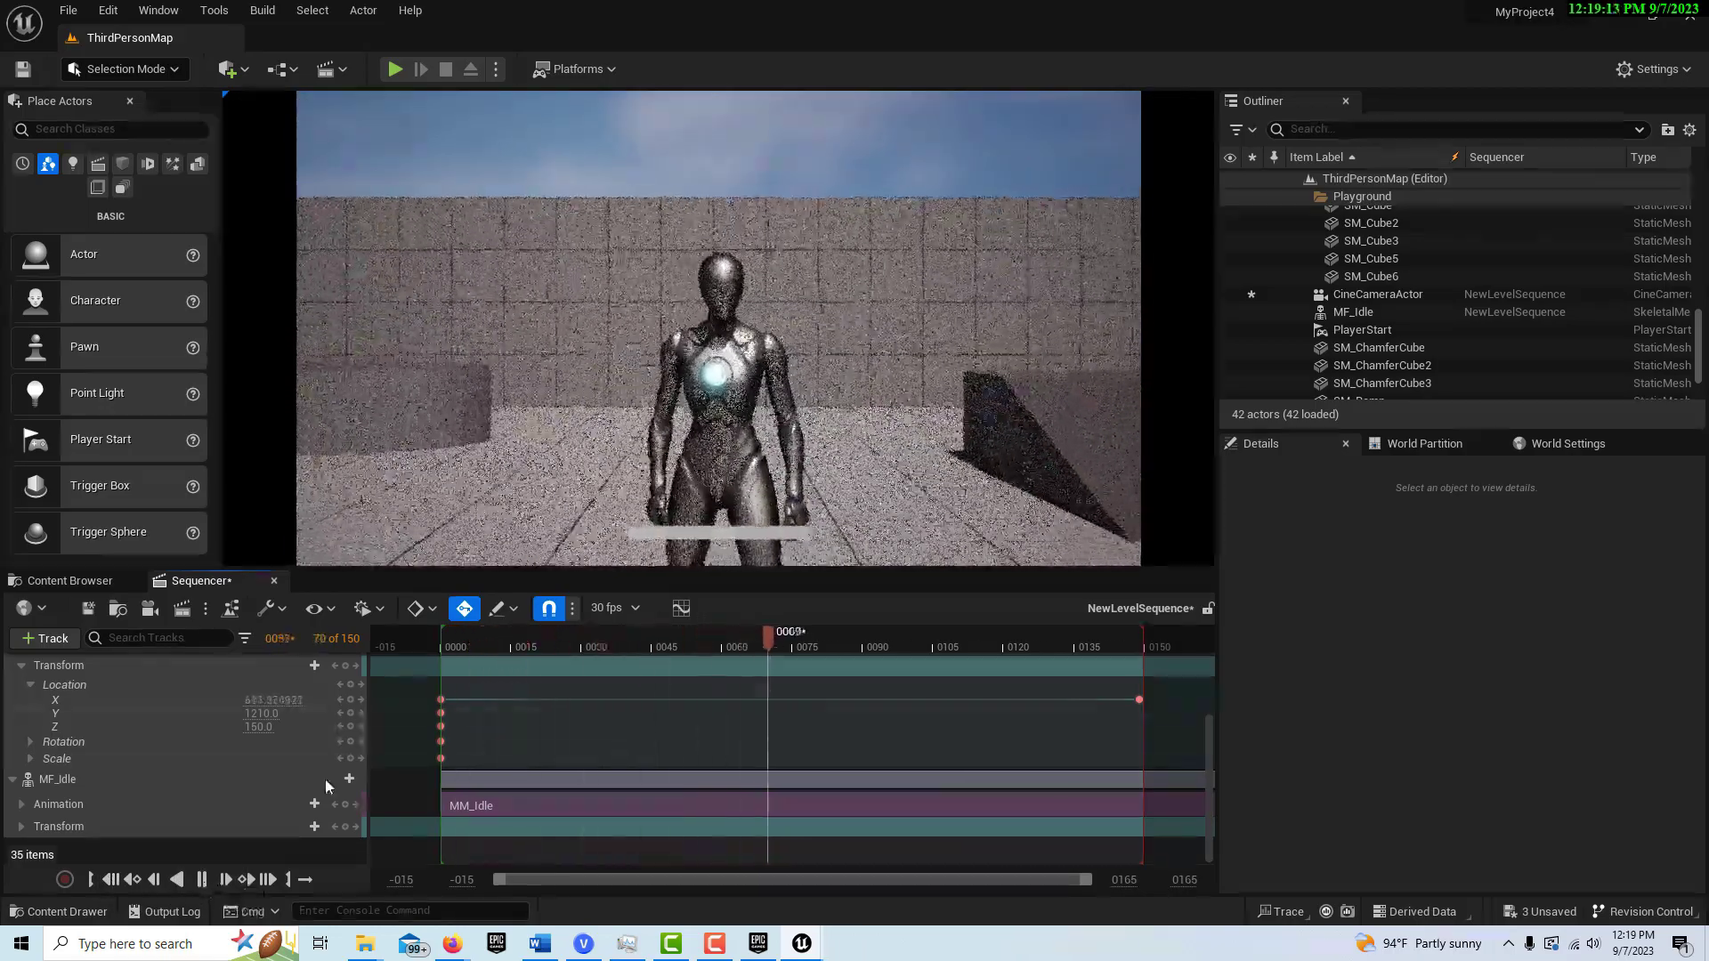
click(203, 881)
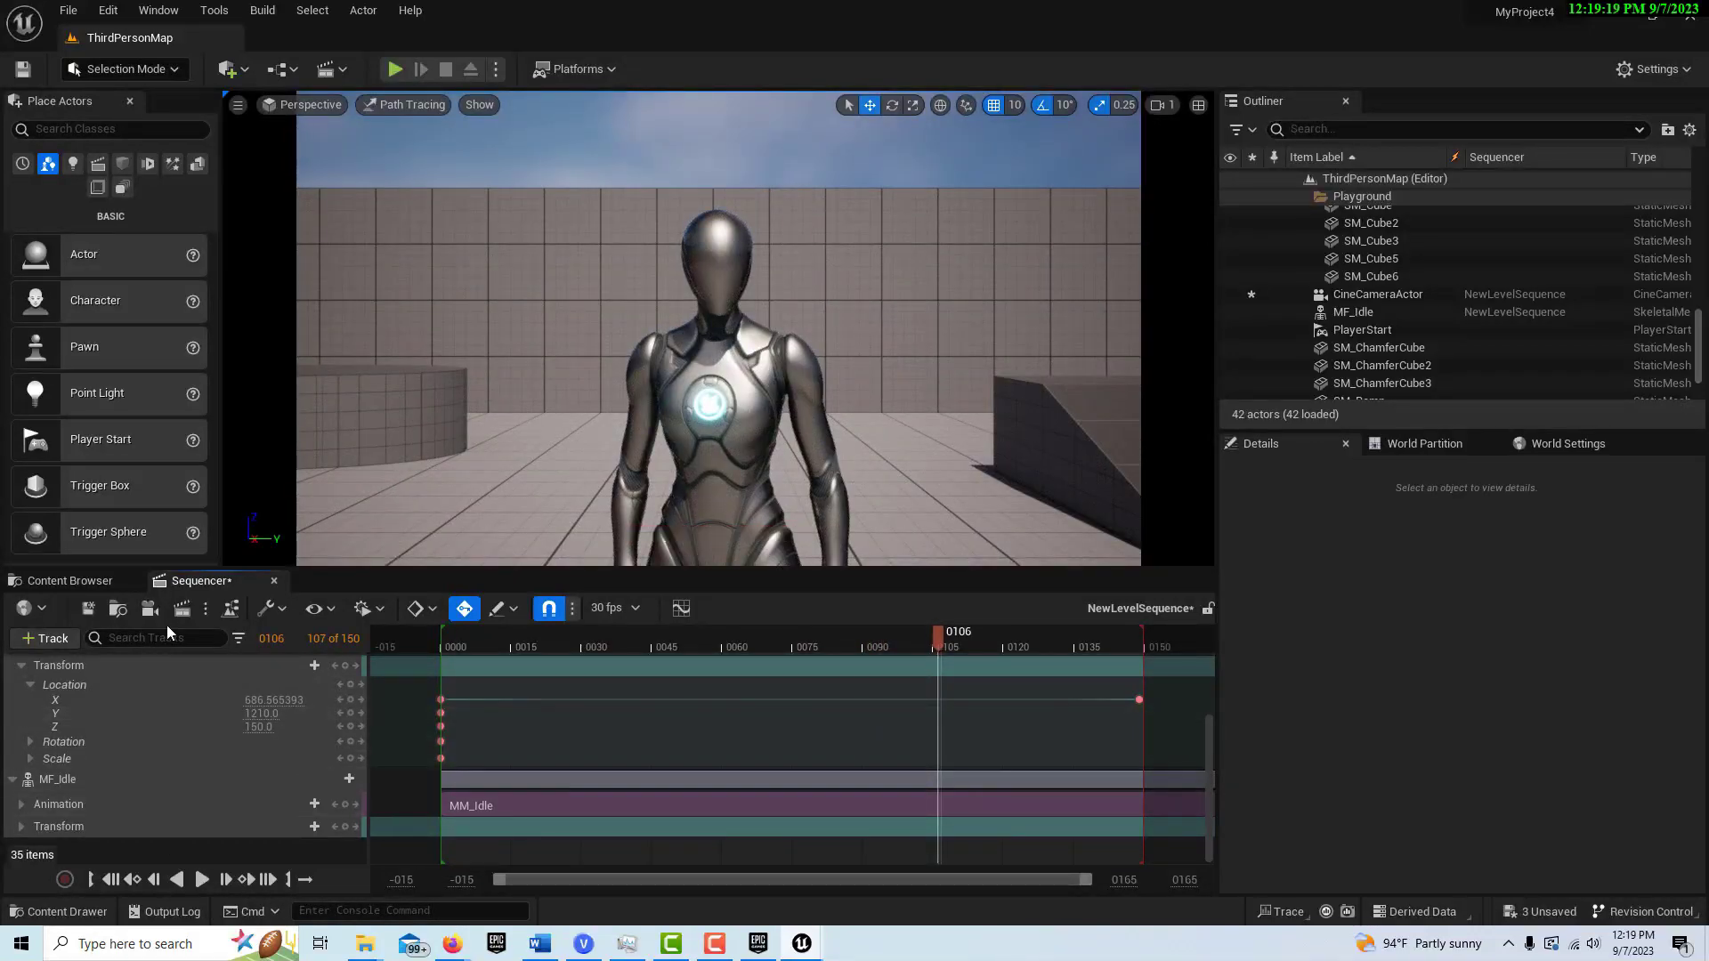
Open the sequence's Movie Render Queue settings and set the output directory to New folder (4) on the Desktop
click(182, 609)
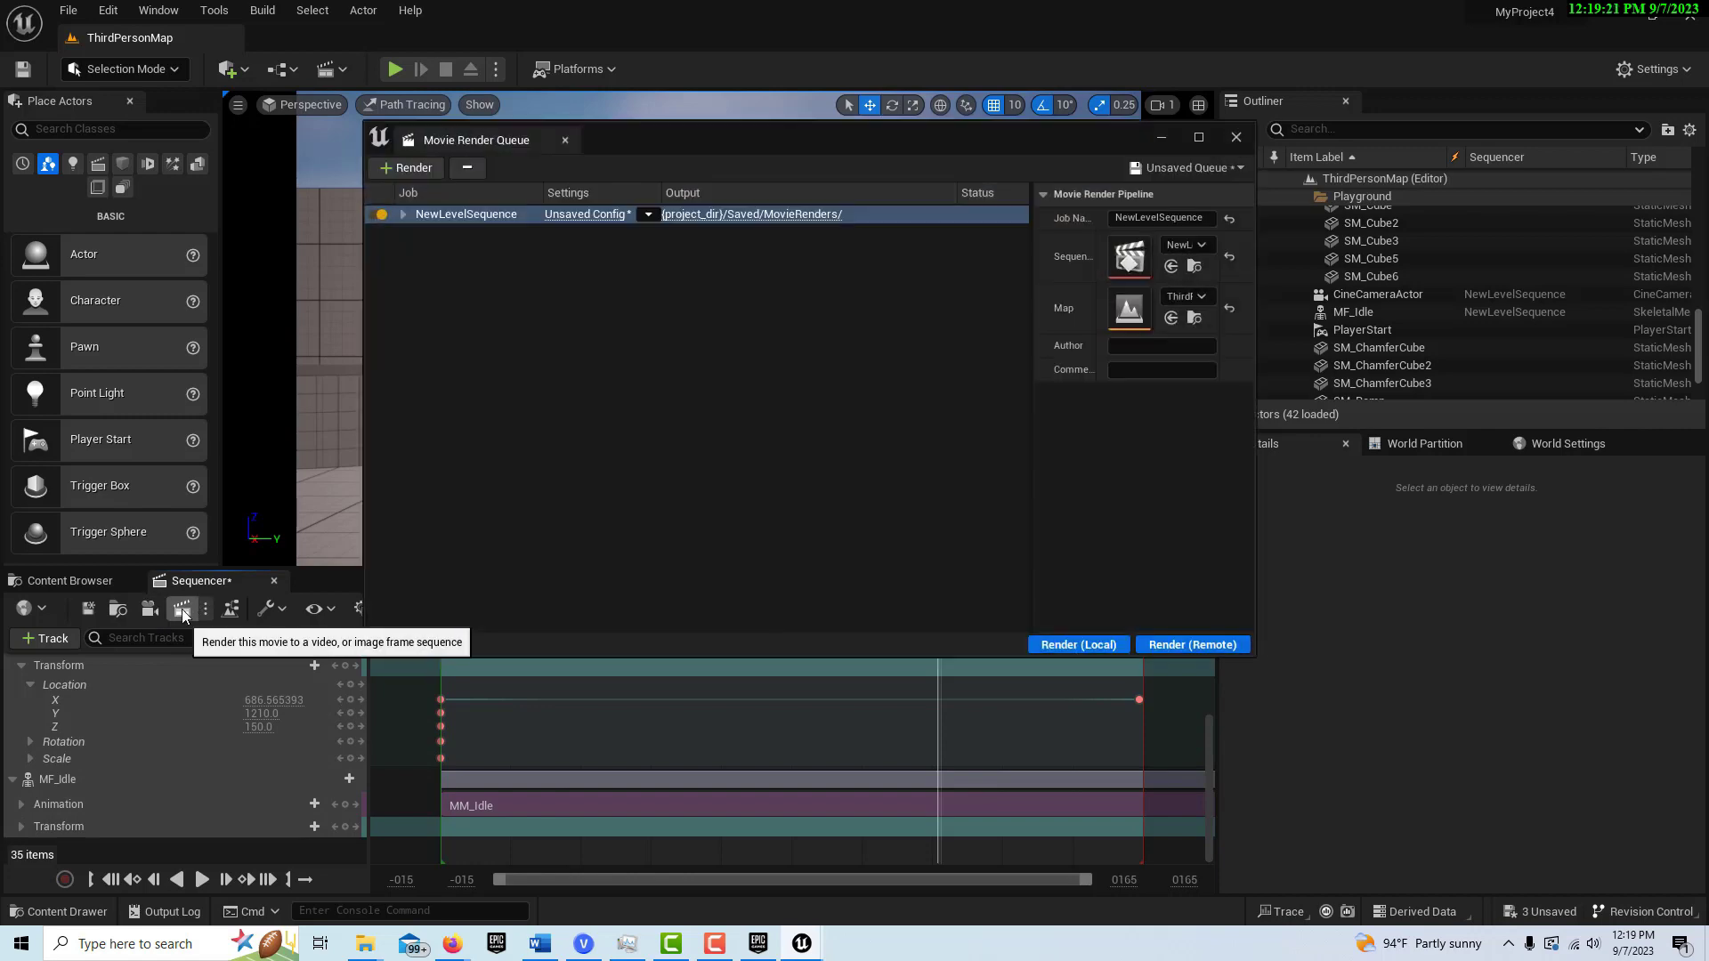
click(602, 220)
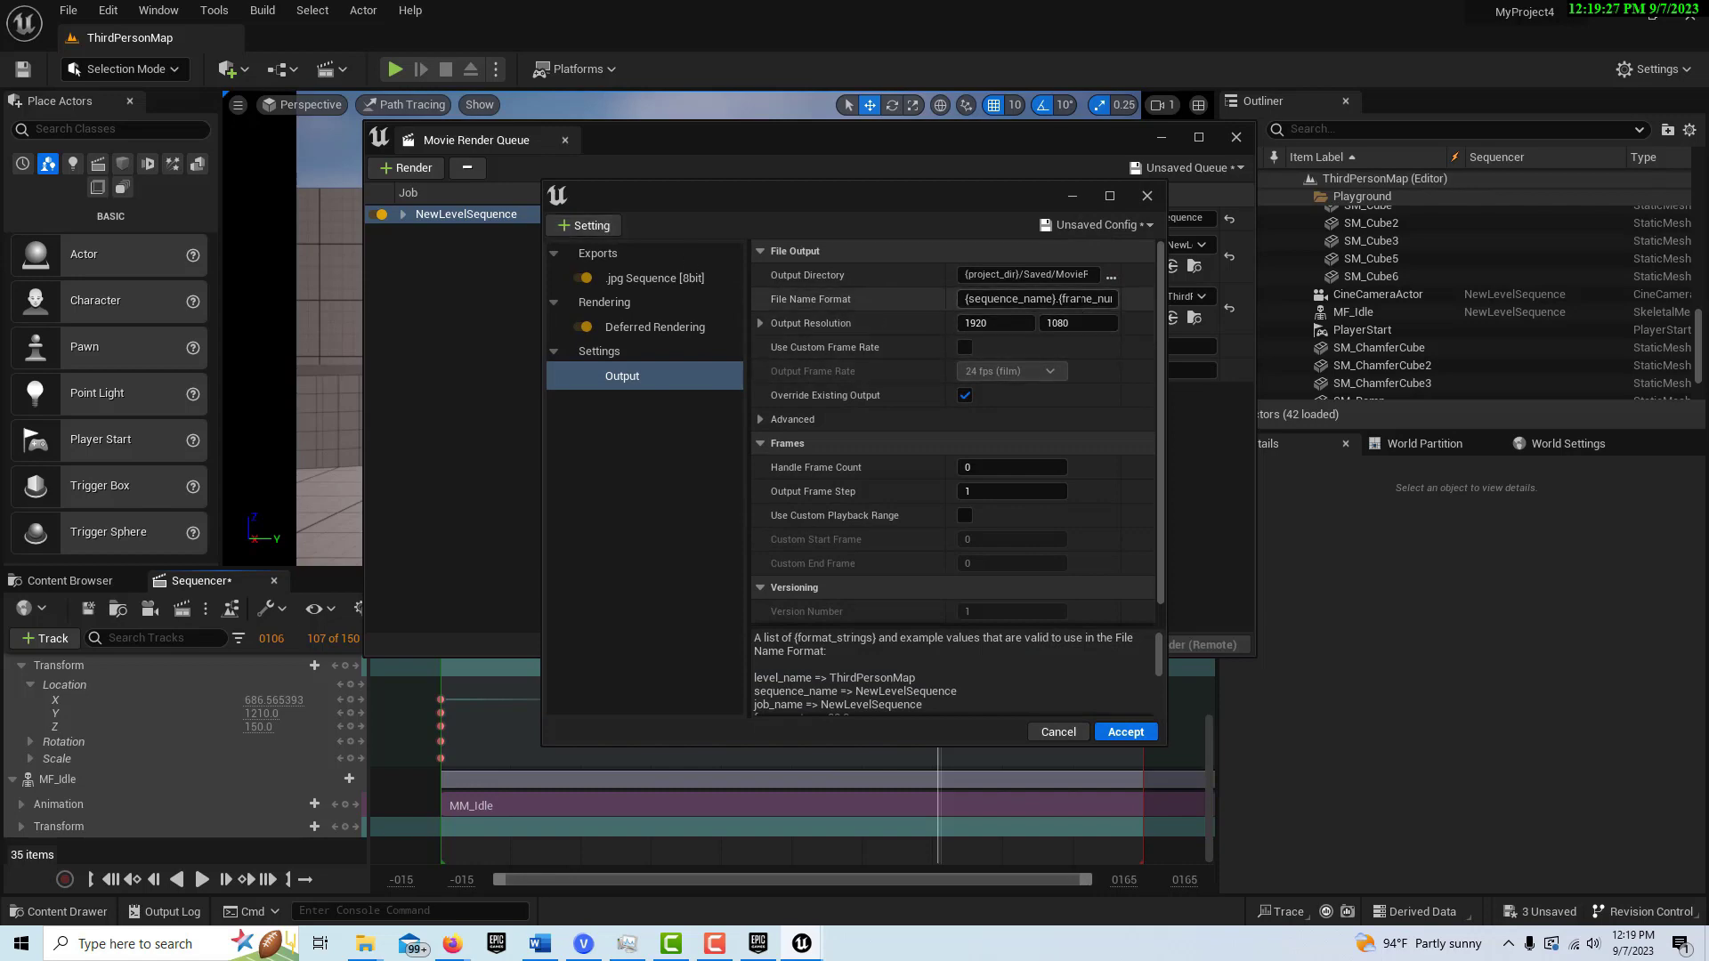
click(1109, 275)
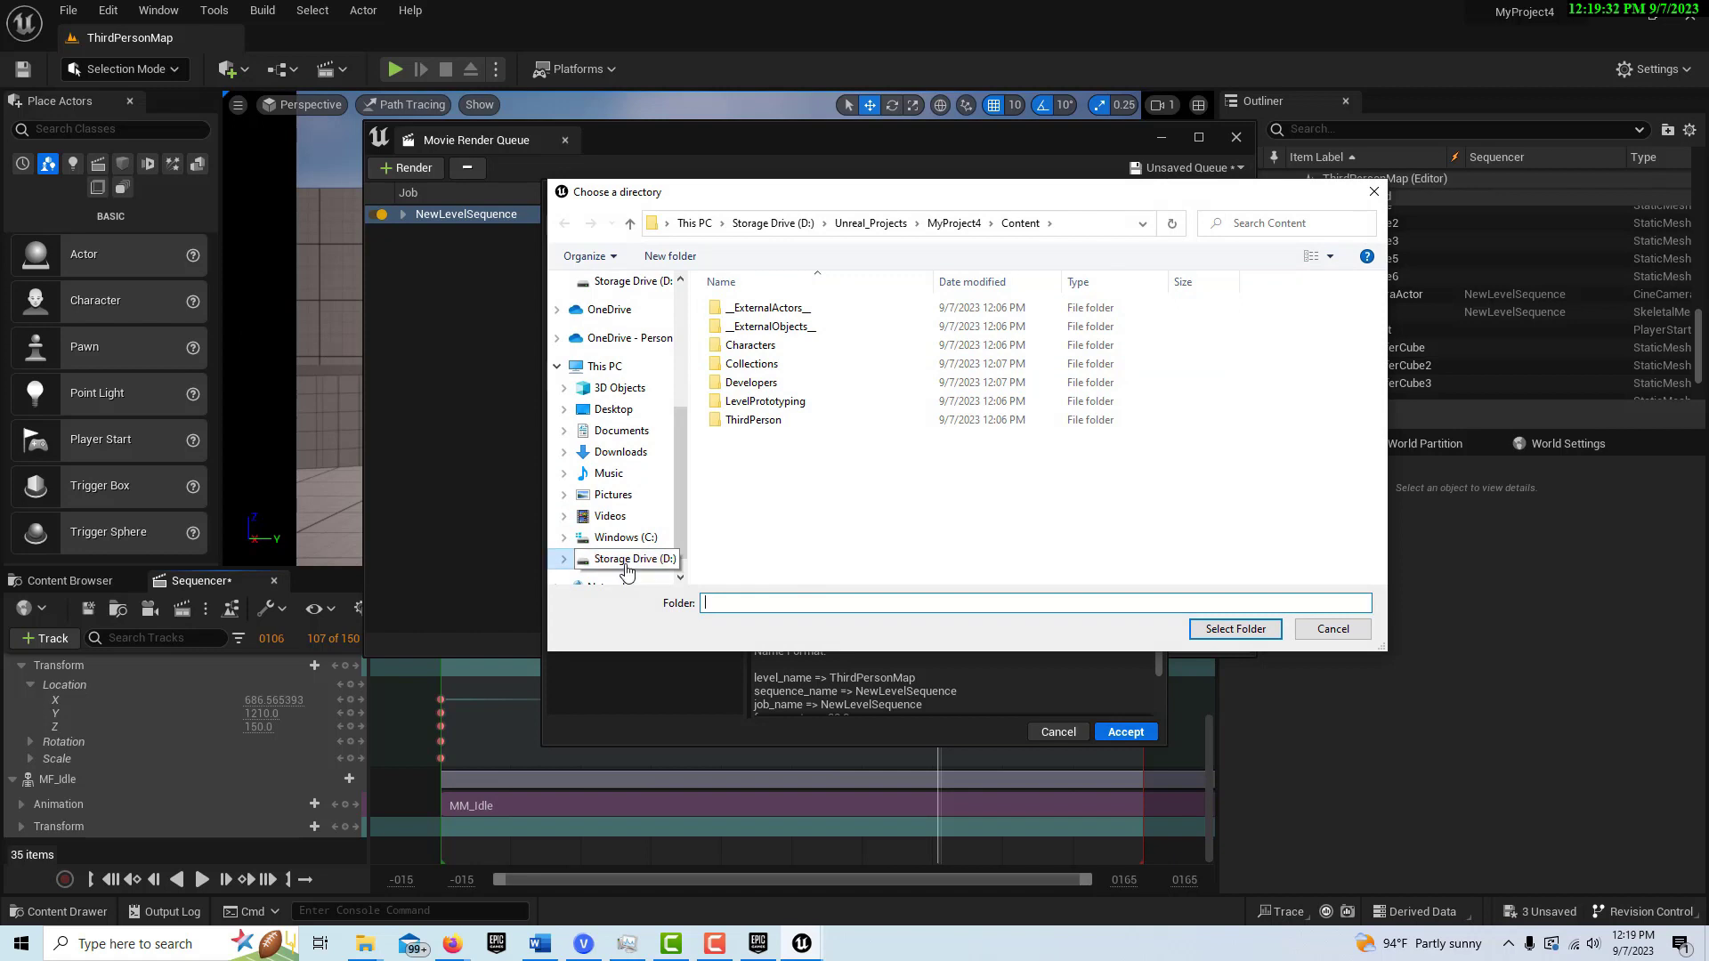
scroll(752, 445, down, 2)
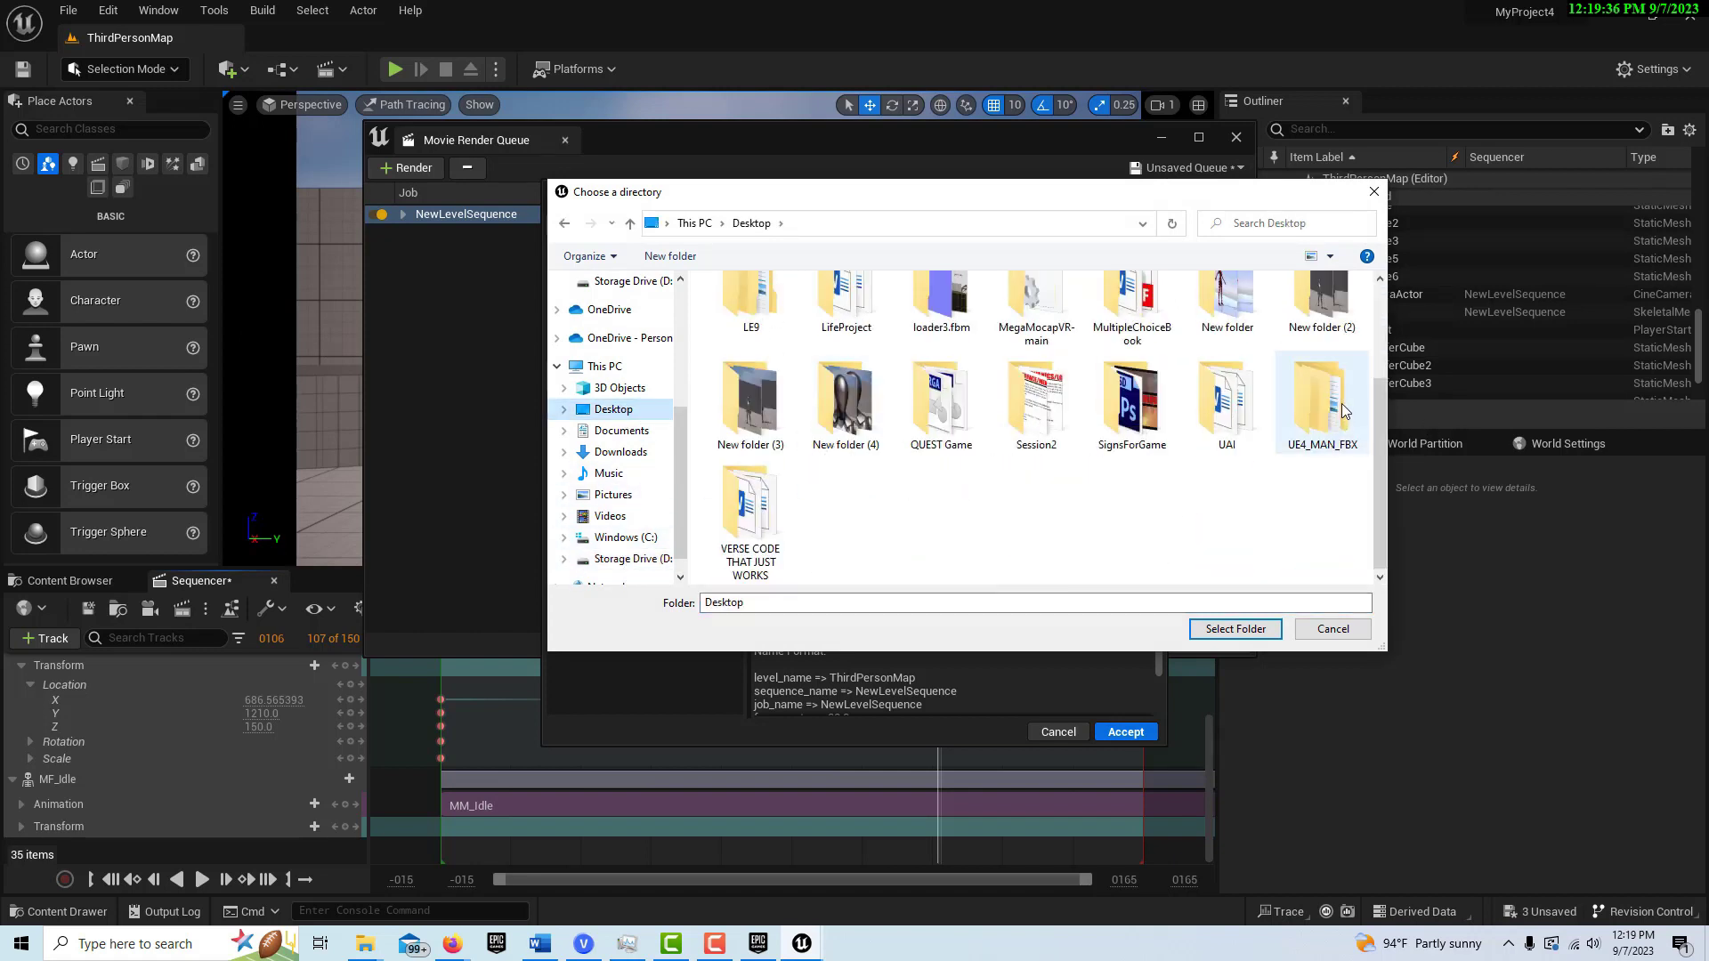
click(845, 402)
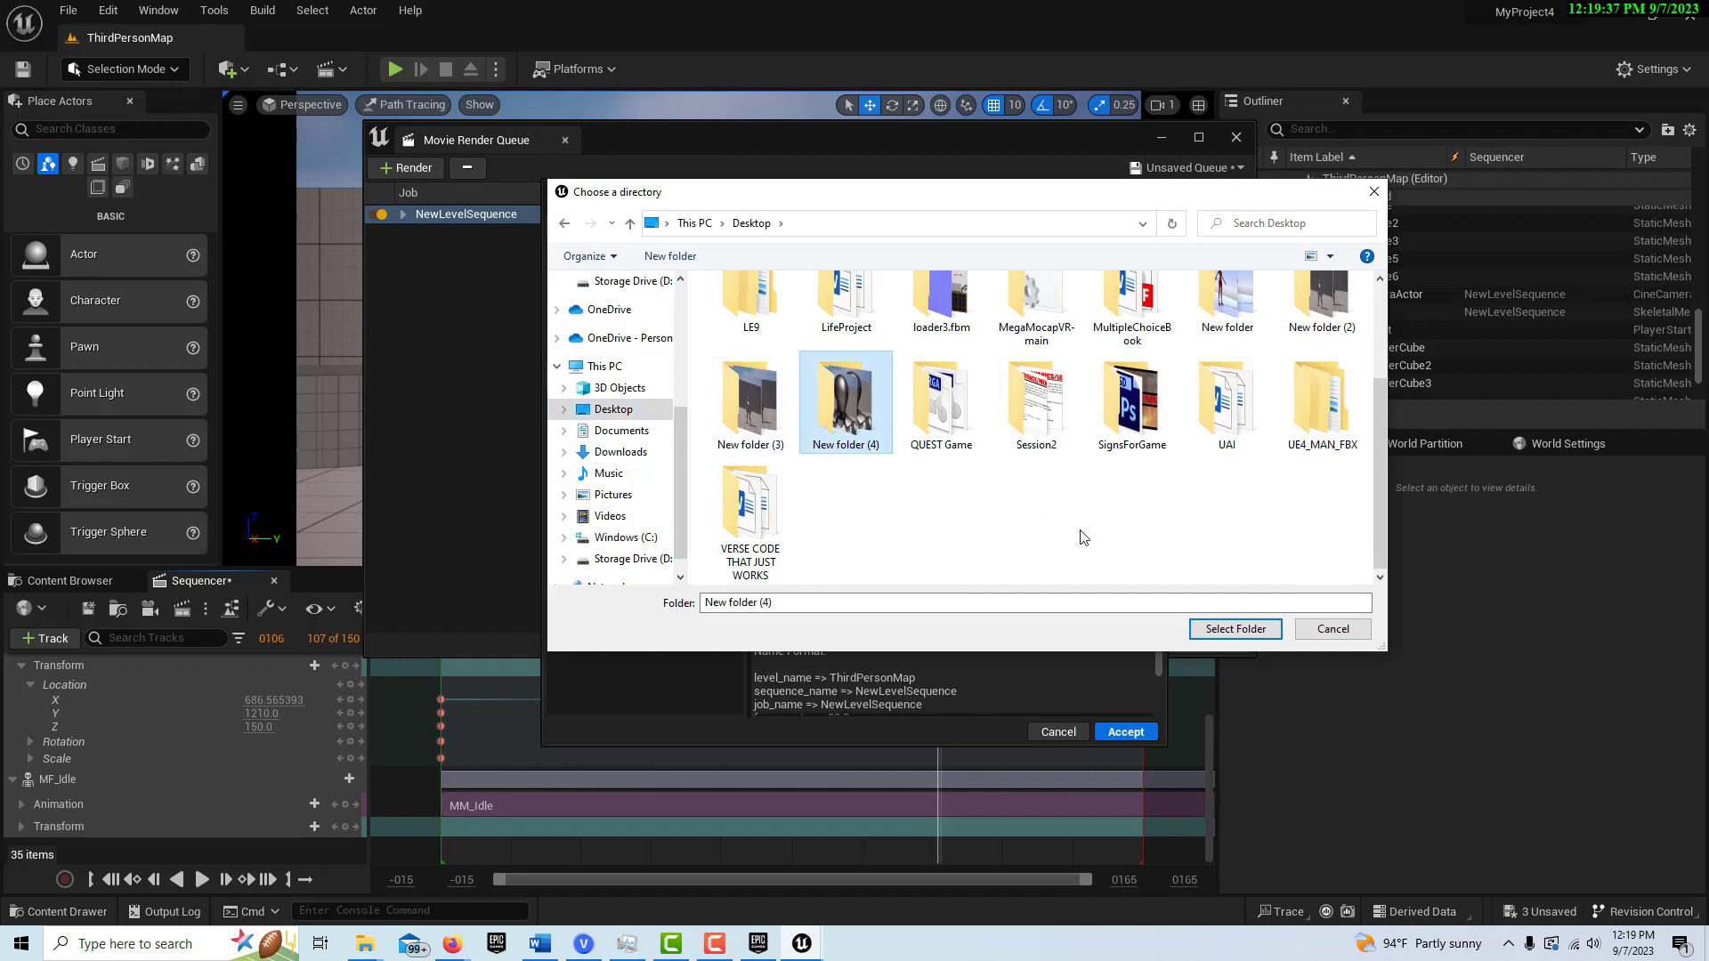
click(1232, 631)
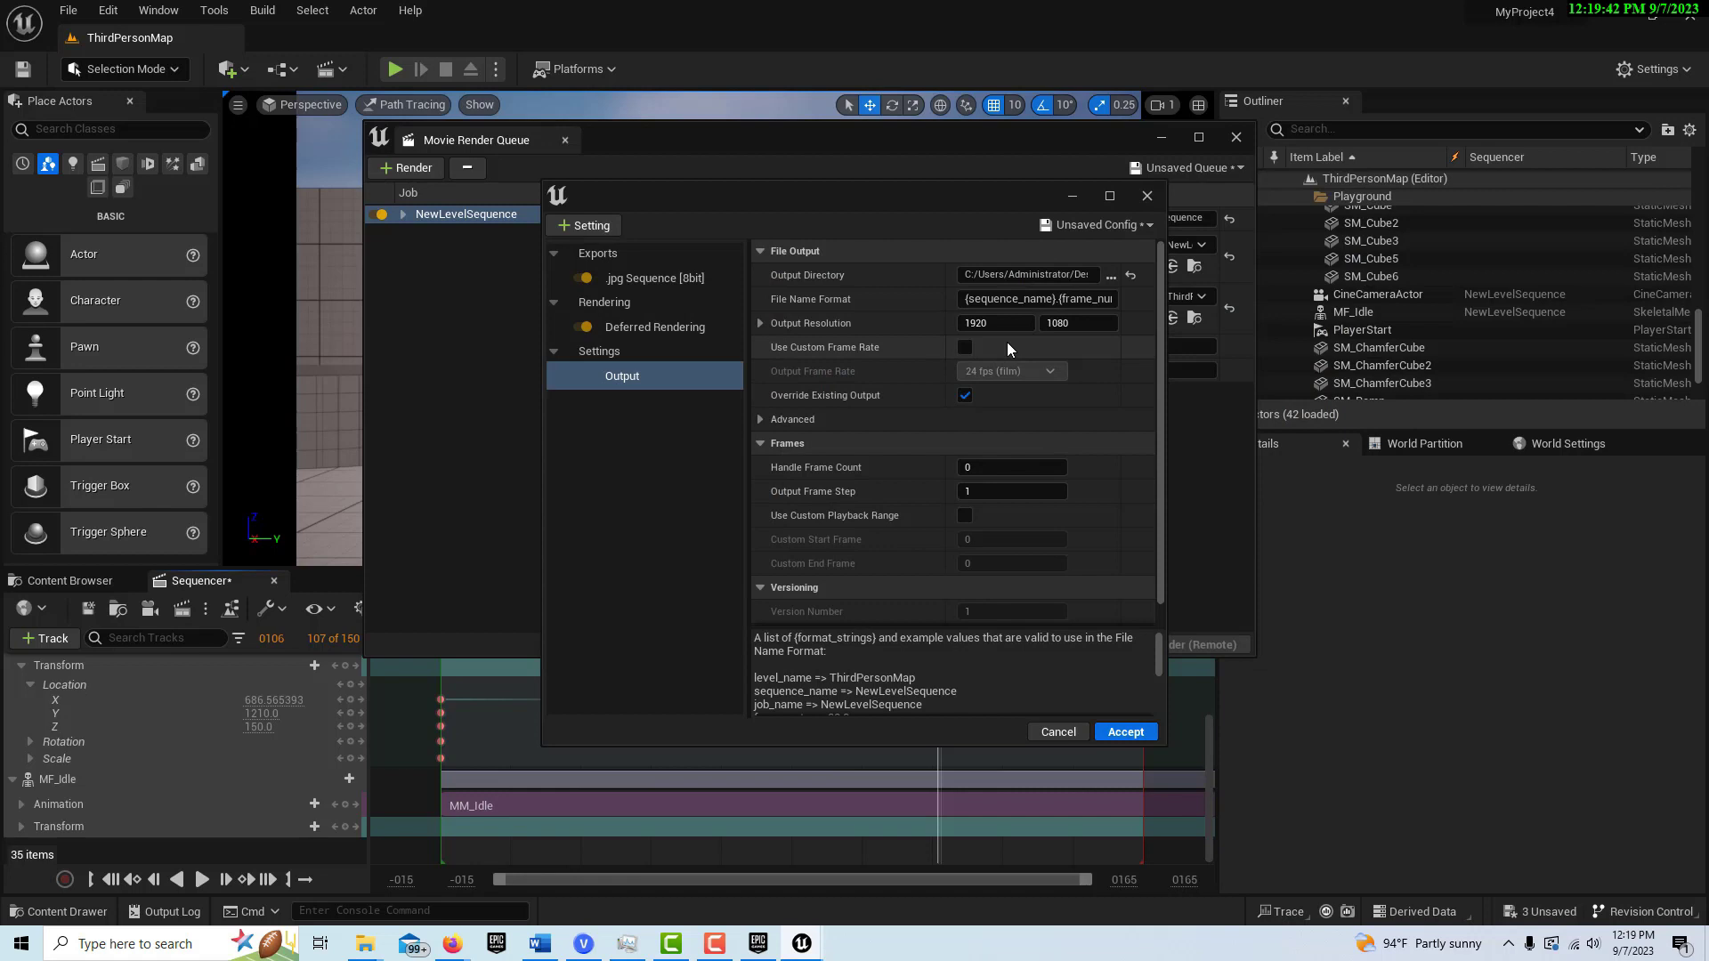
Enable a custom frame rate for the render output and set it to 30 fps
click(962, 349)
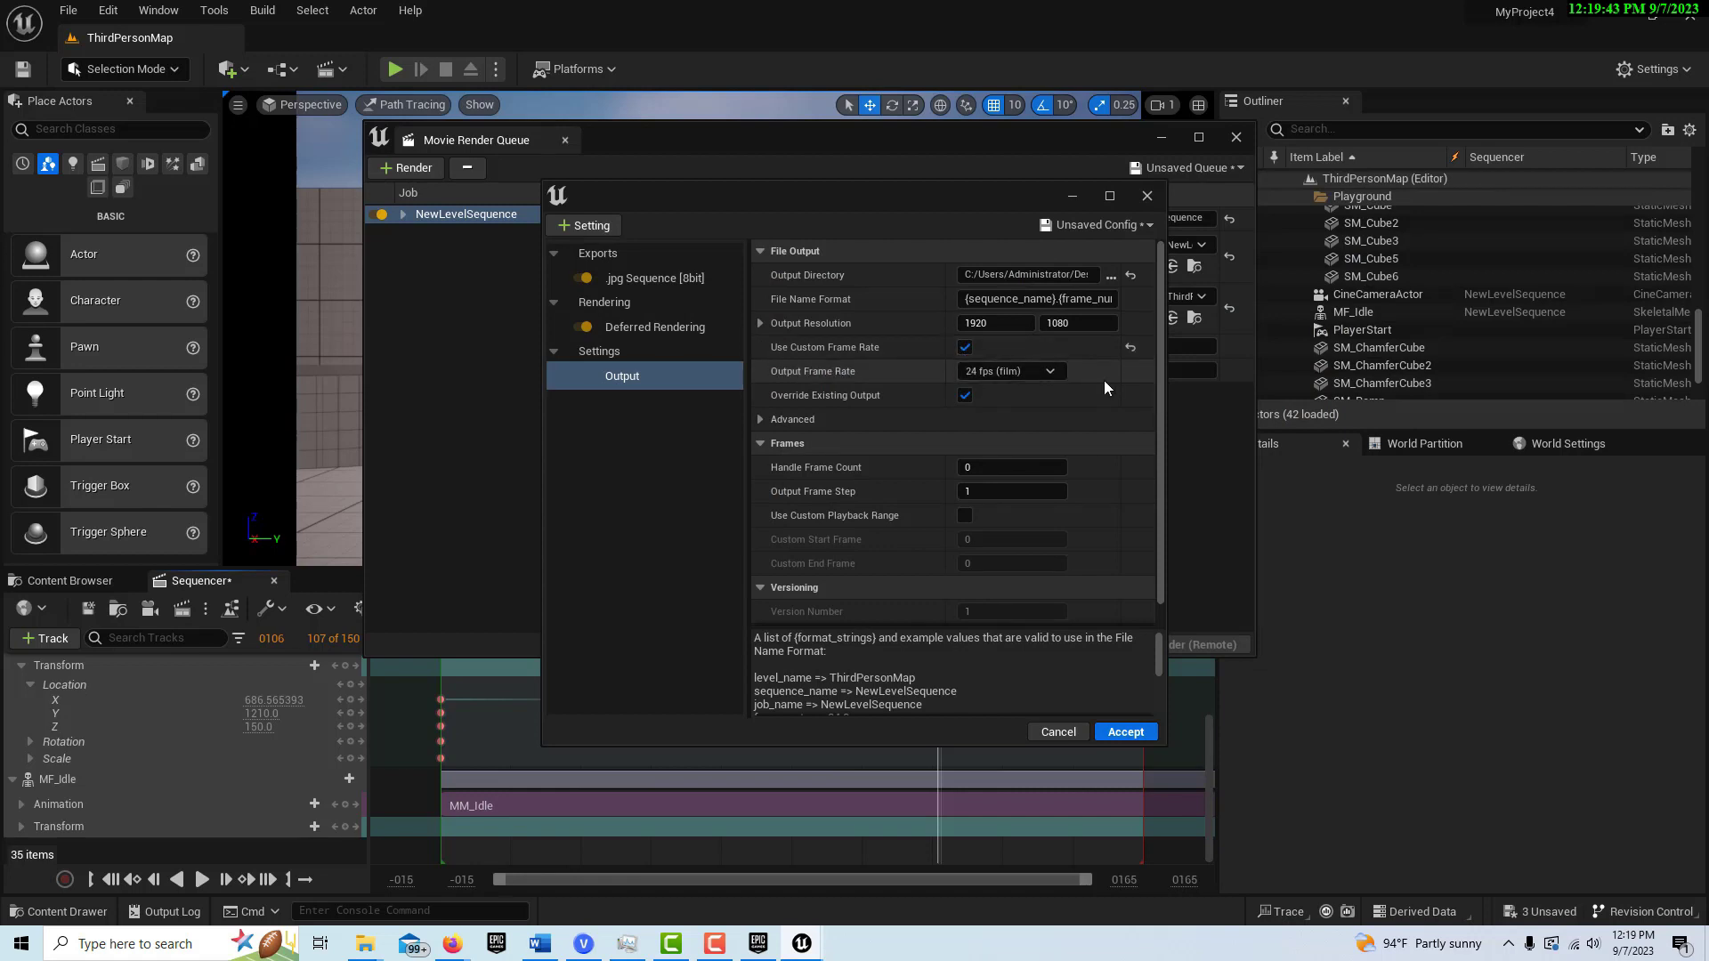
click(1045, 372)
click(1025, 474)
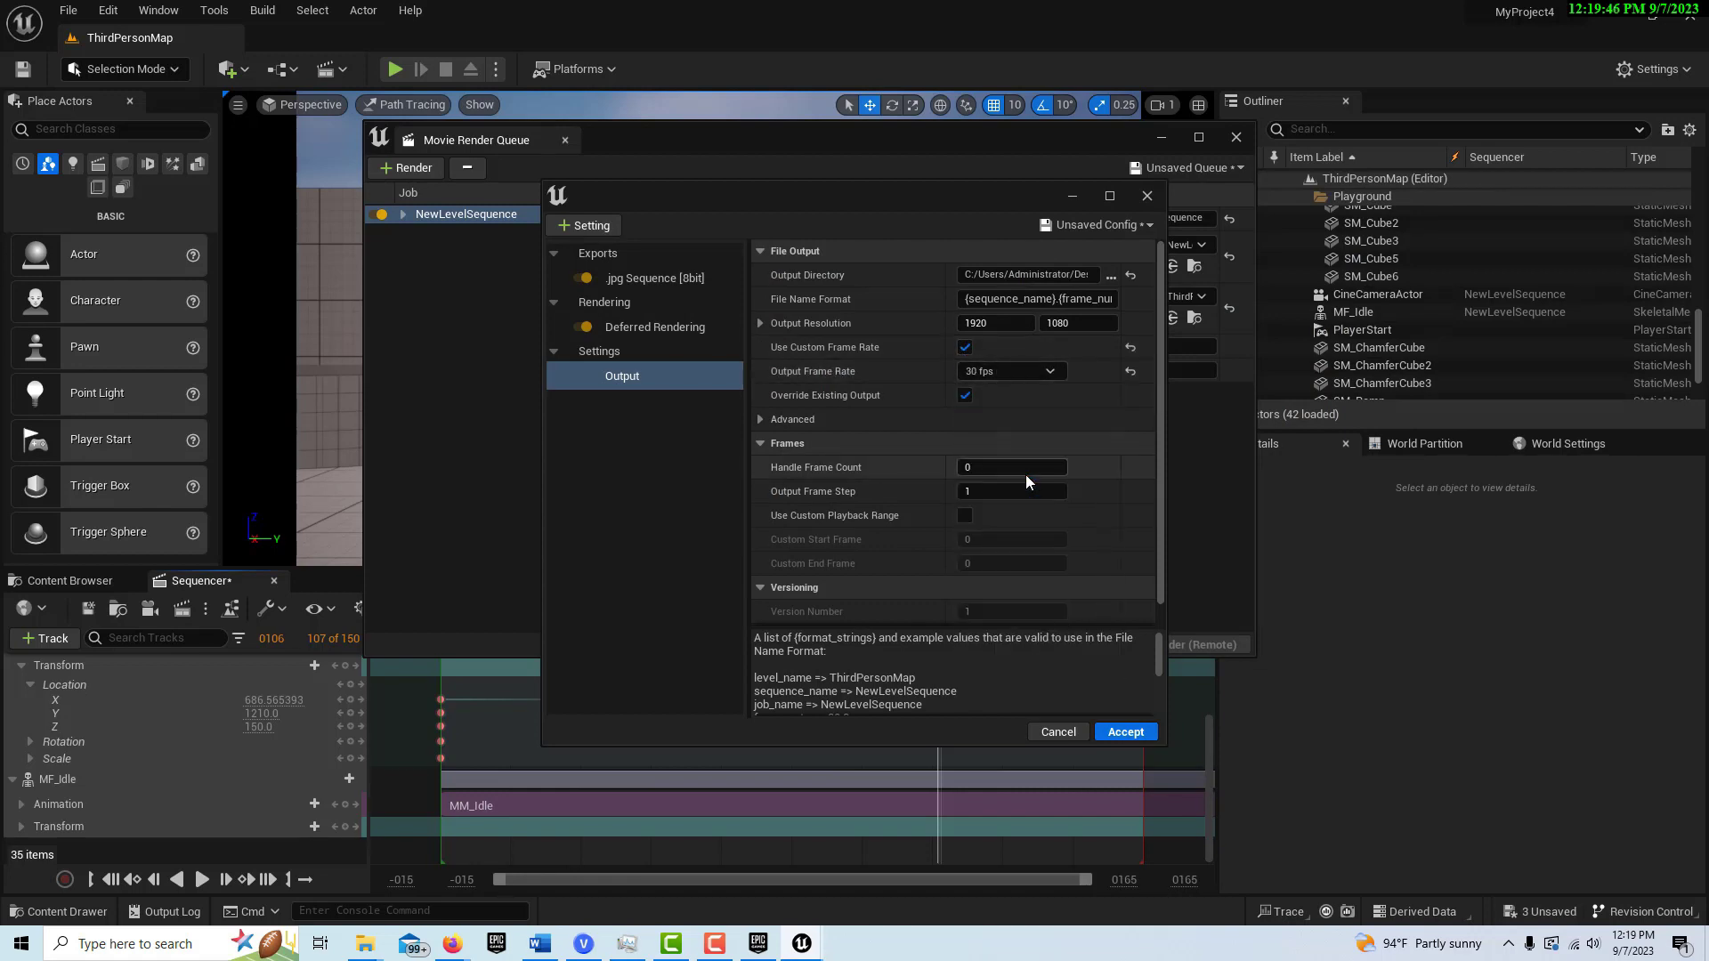
Disable the Deferred Rendering pass and the jpg Sequence [8bit] export in the render configuration
scroll(970, 425, down, 1)
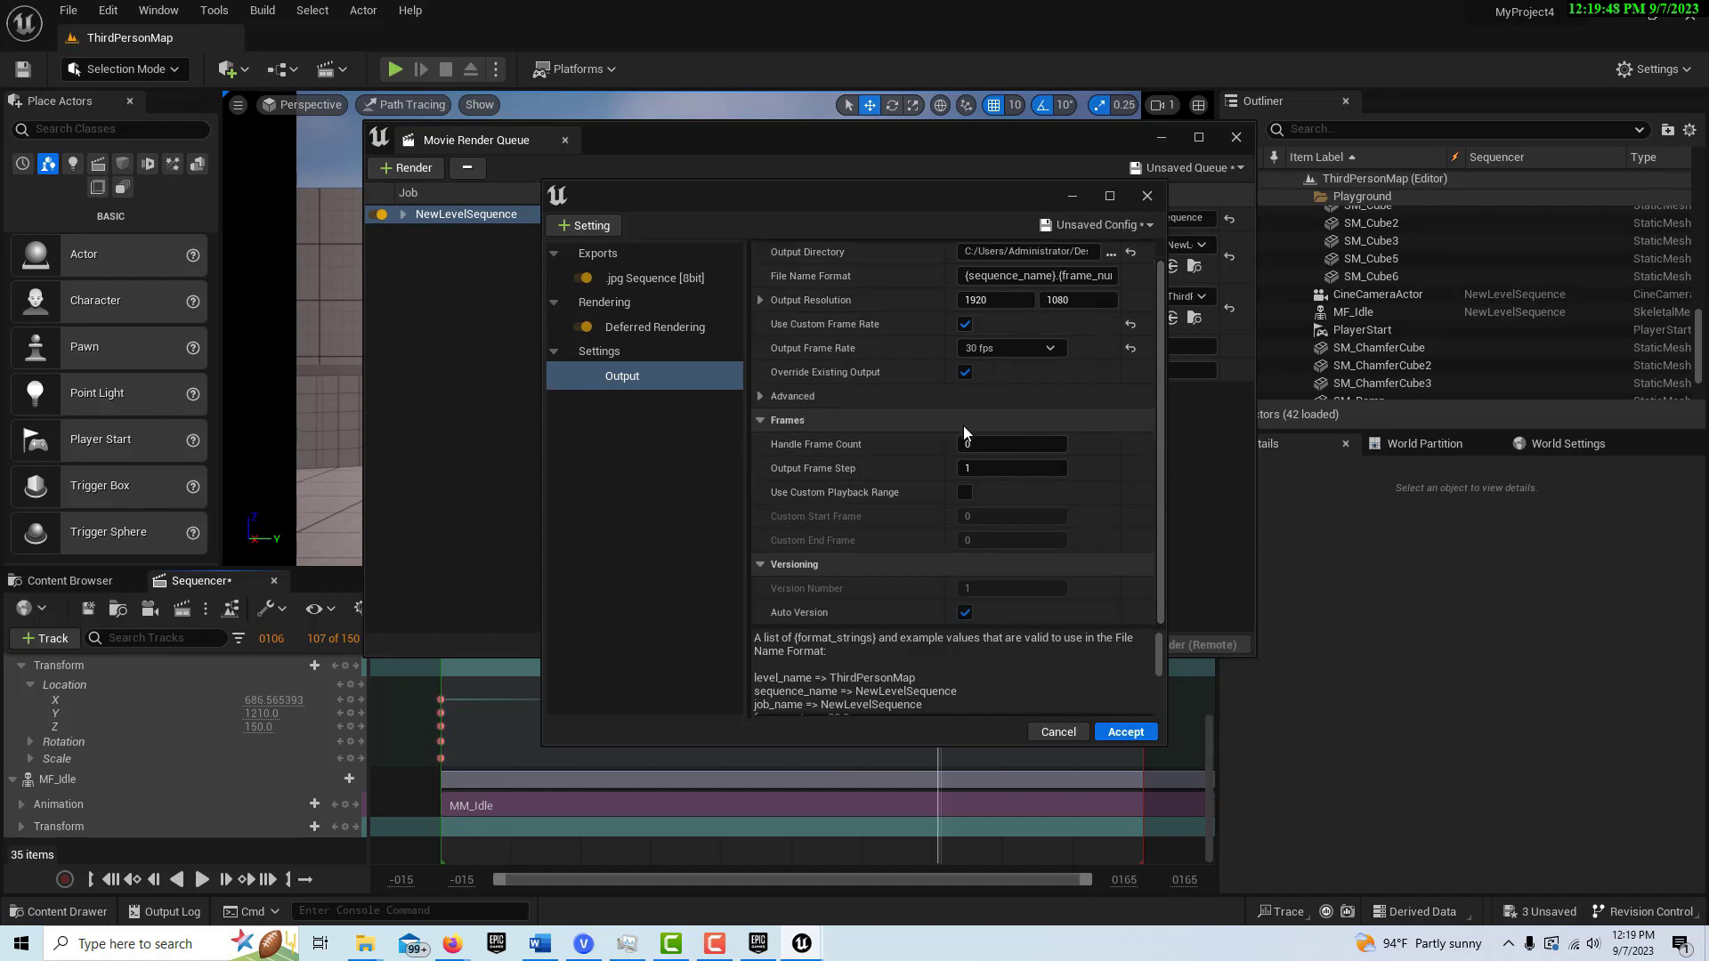
scroll(963, 432, up, 1)
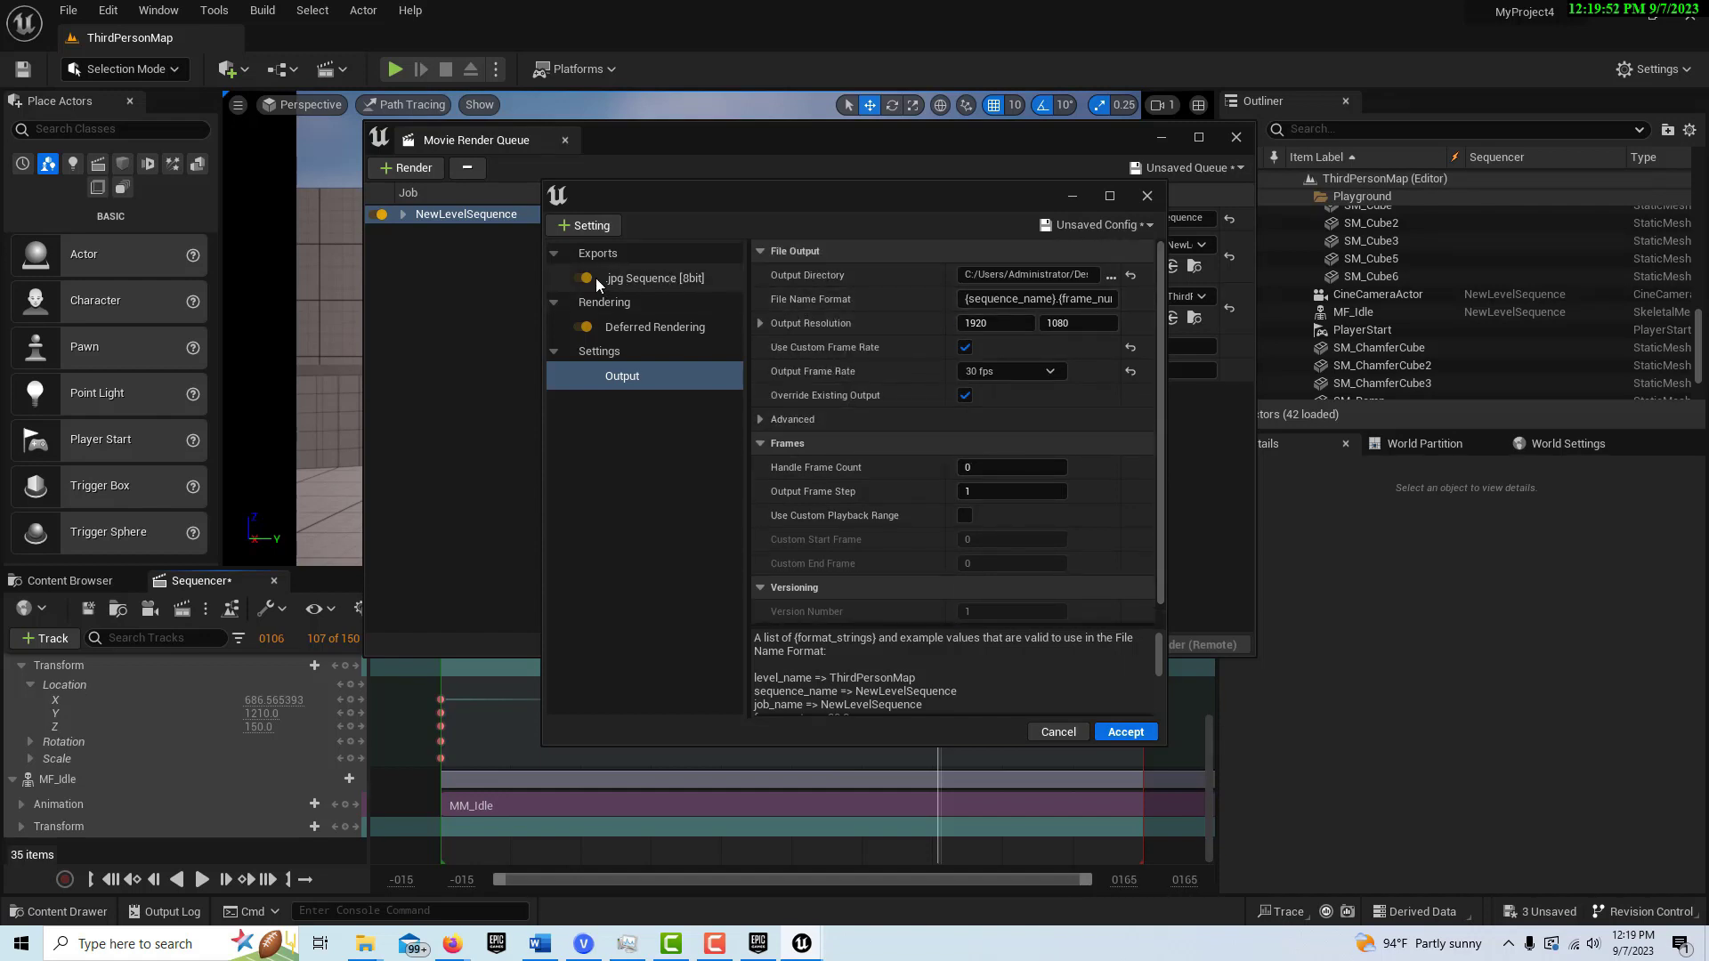
click(581, 327)
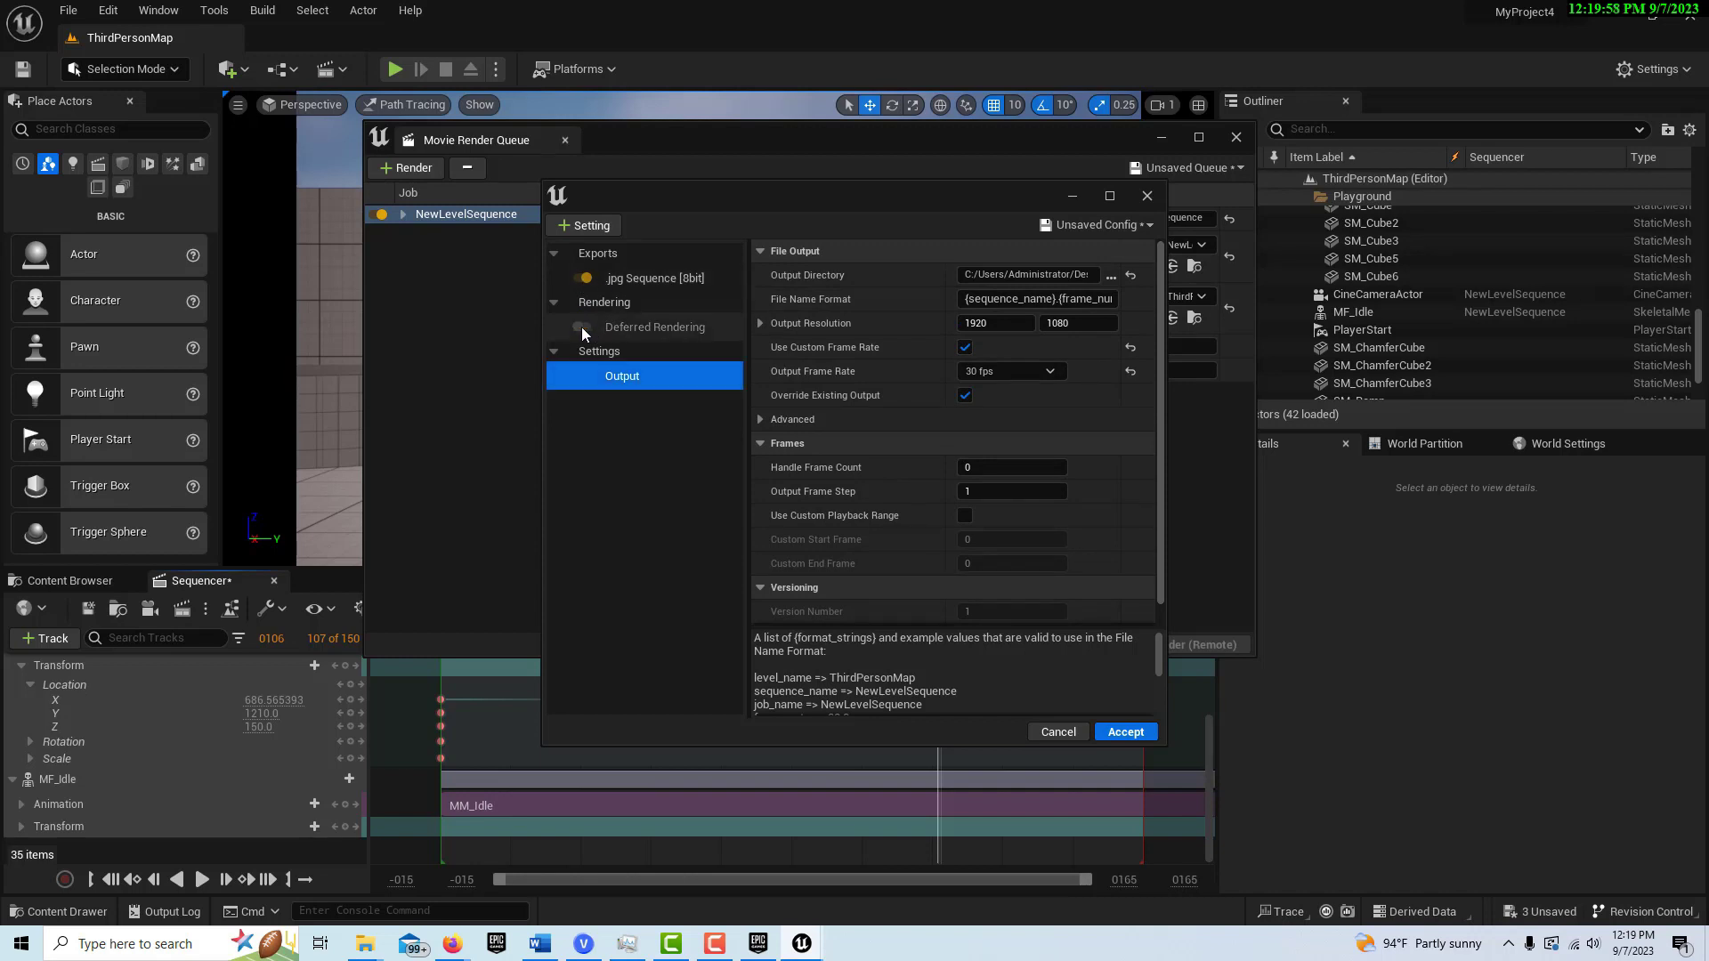
click(584, 280)
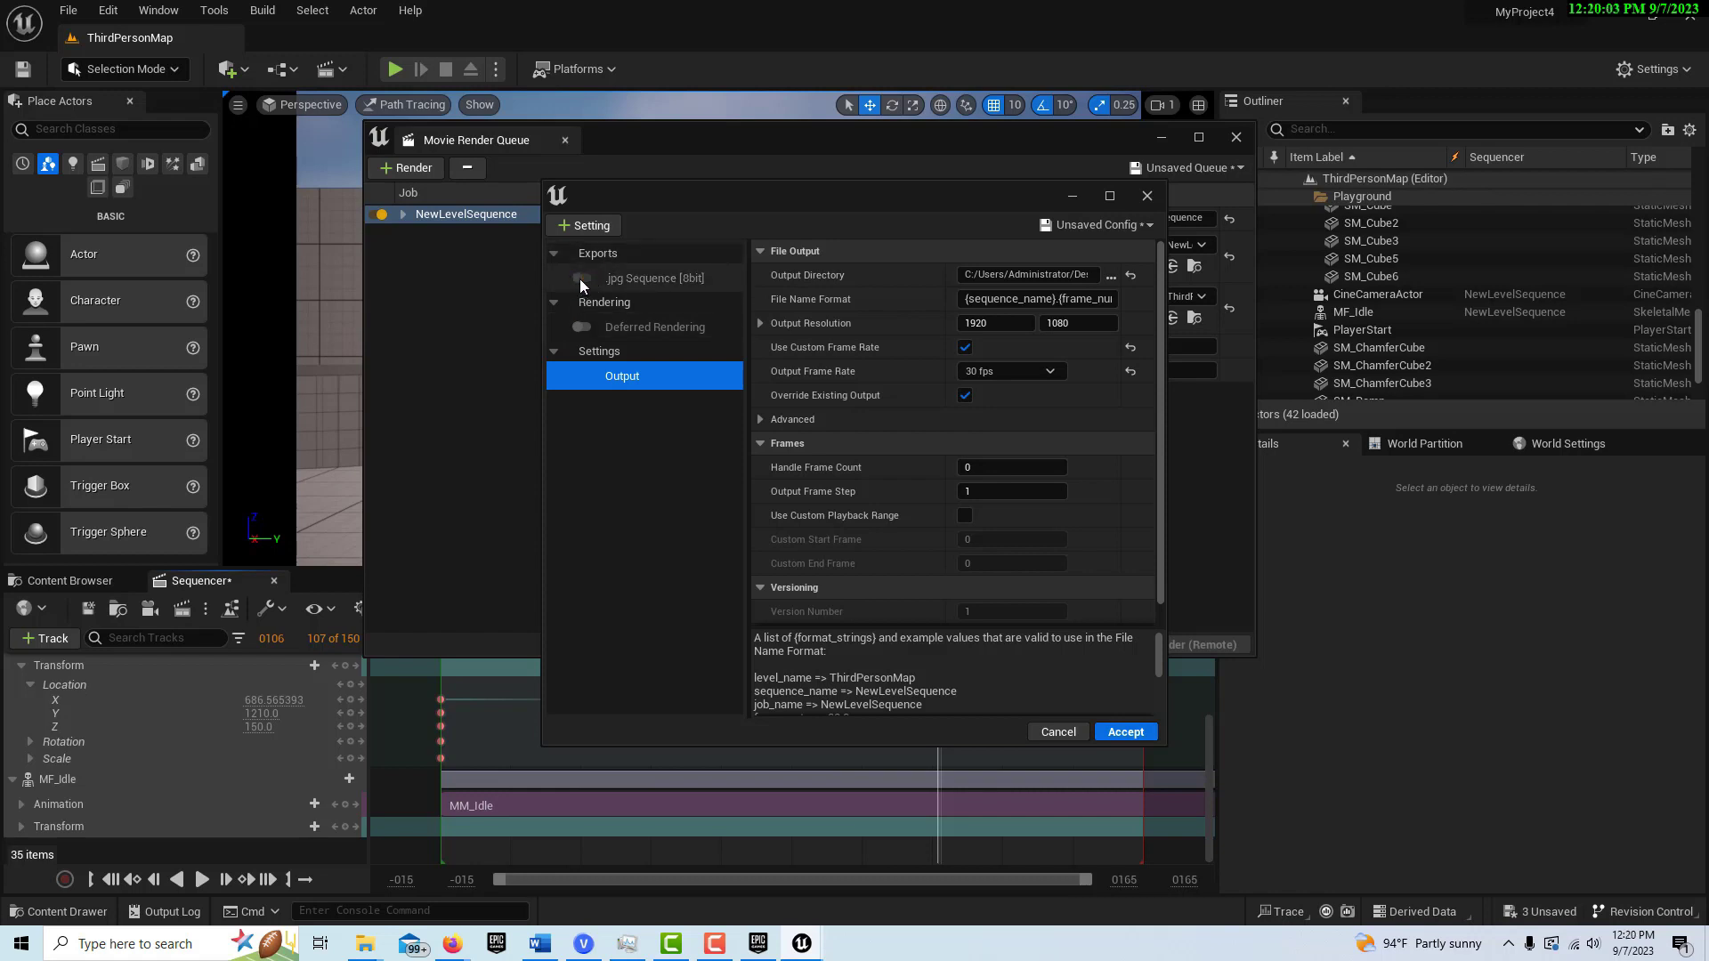
Add an Apple ProRes export and a Path Tracer rendering pass to the render configuration
click(591, 227)
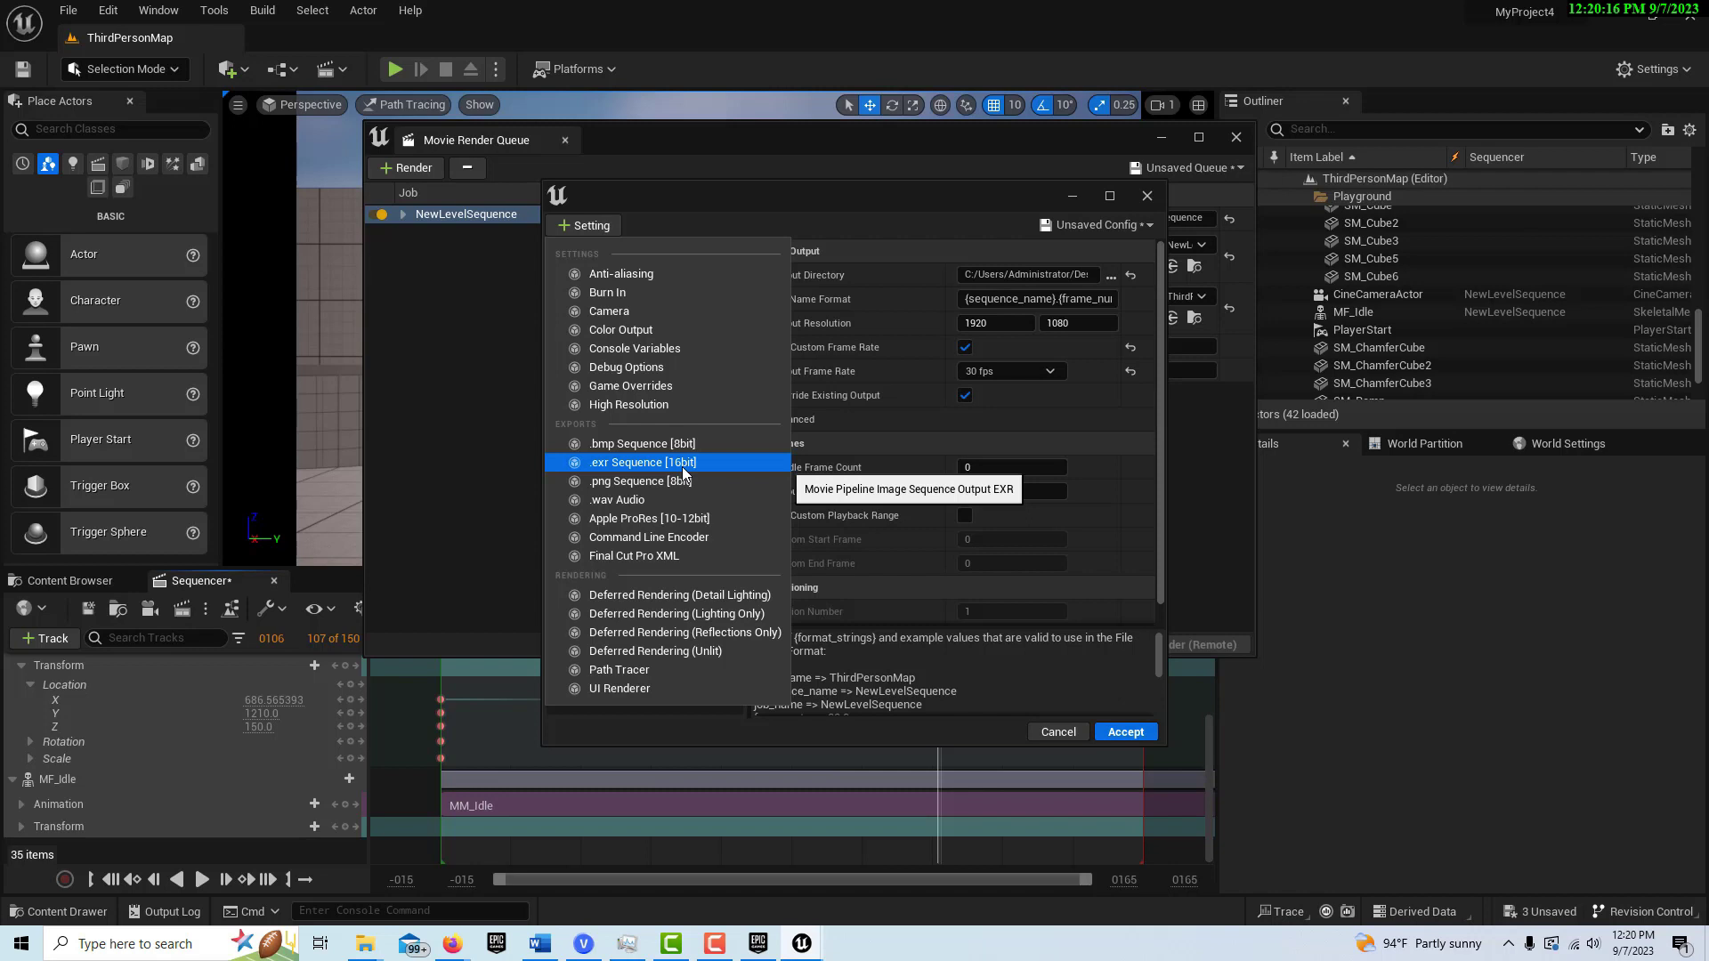
click(680, 518)
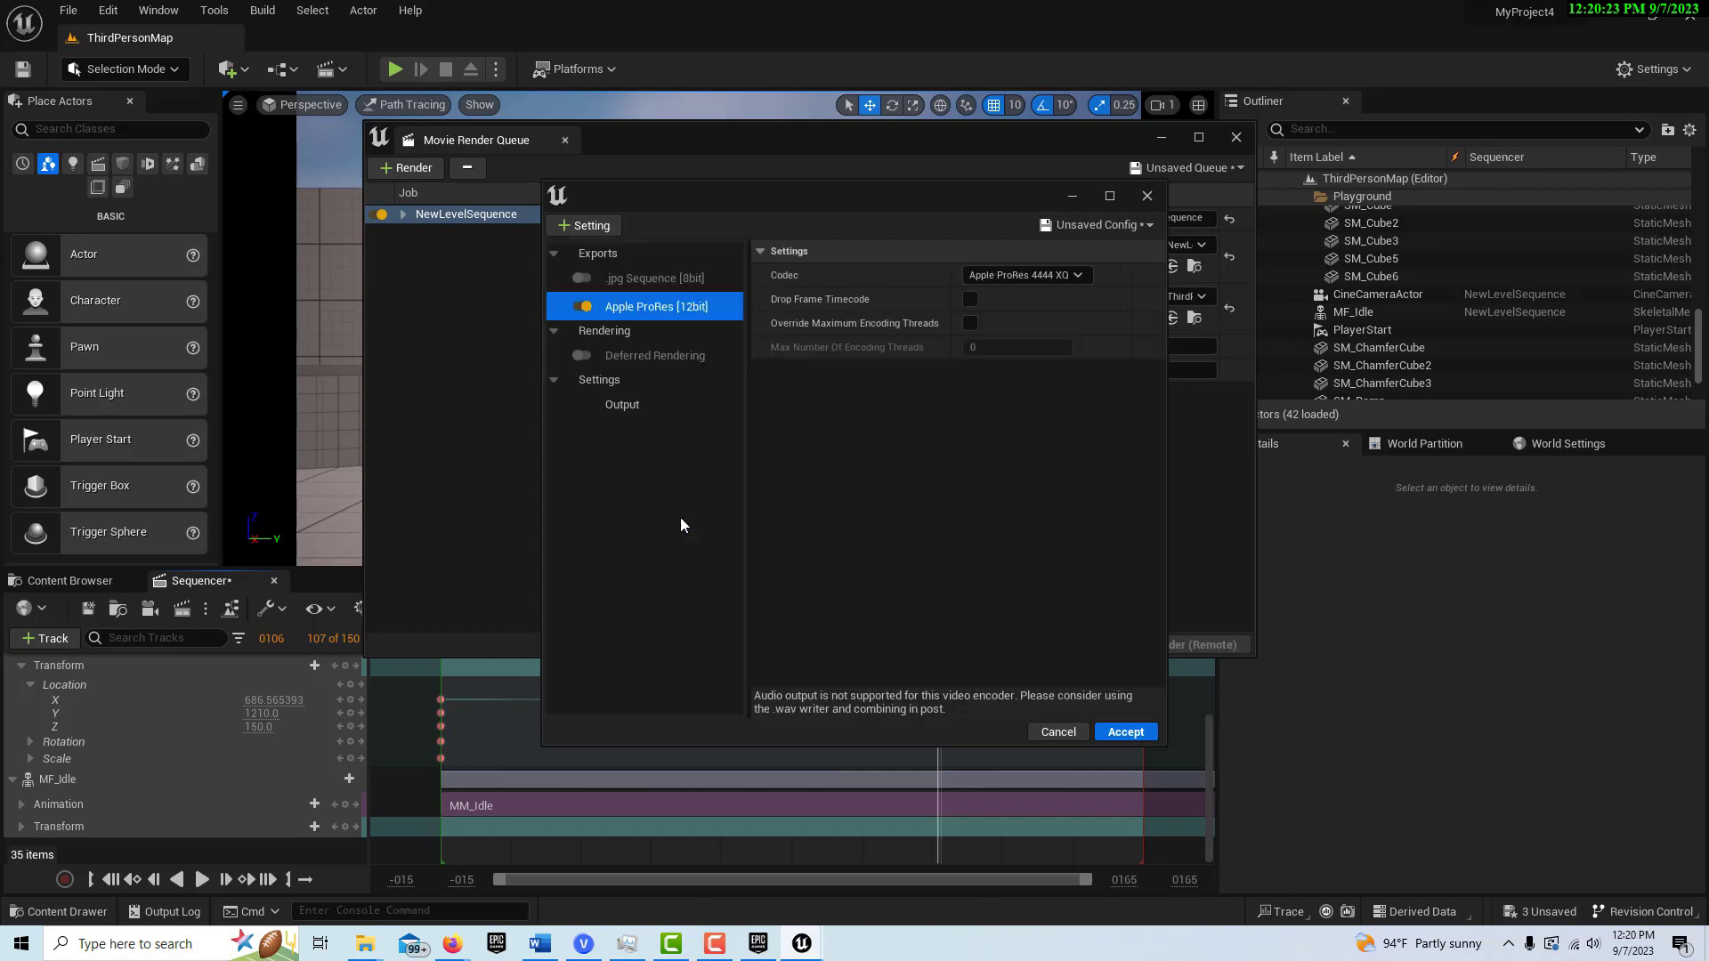
click(585, 225)
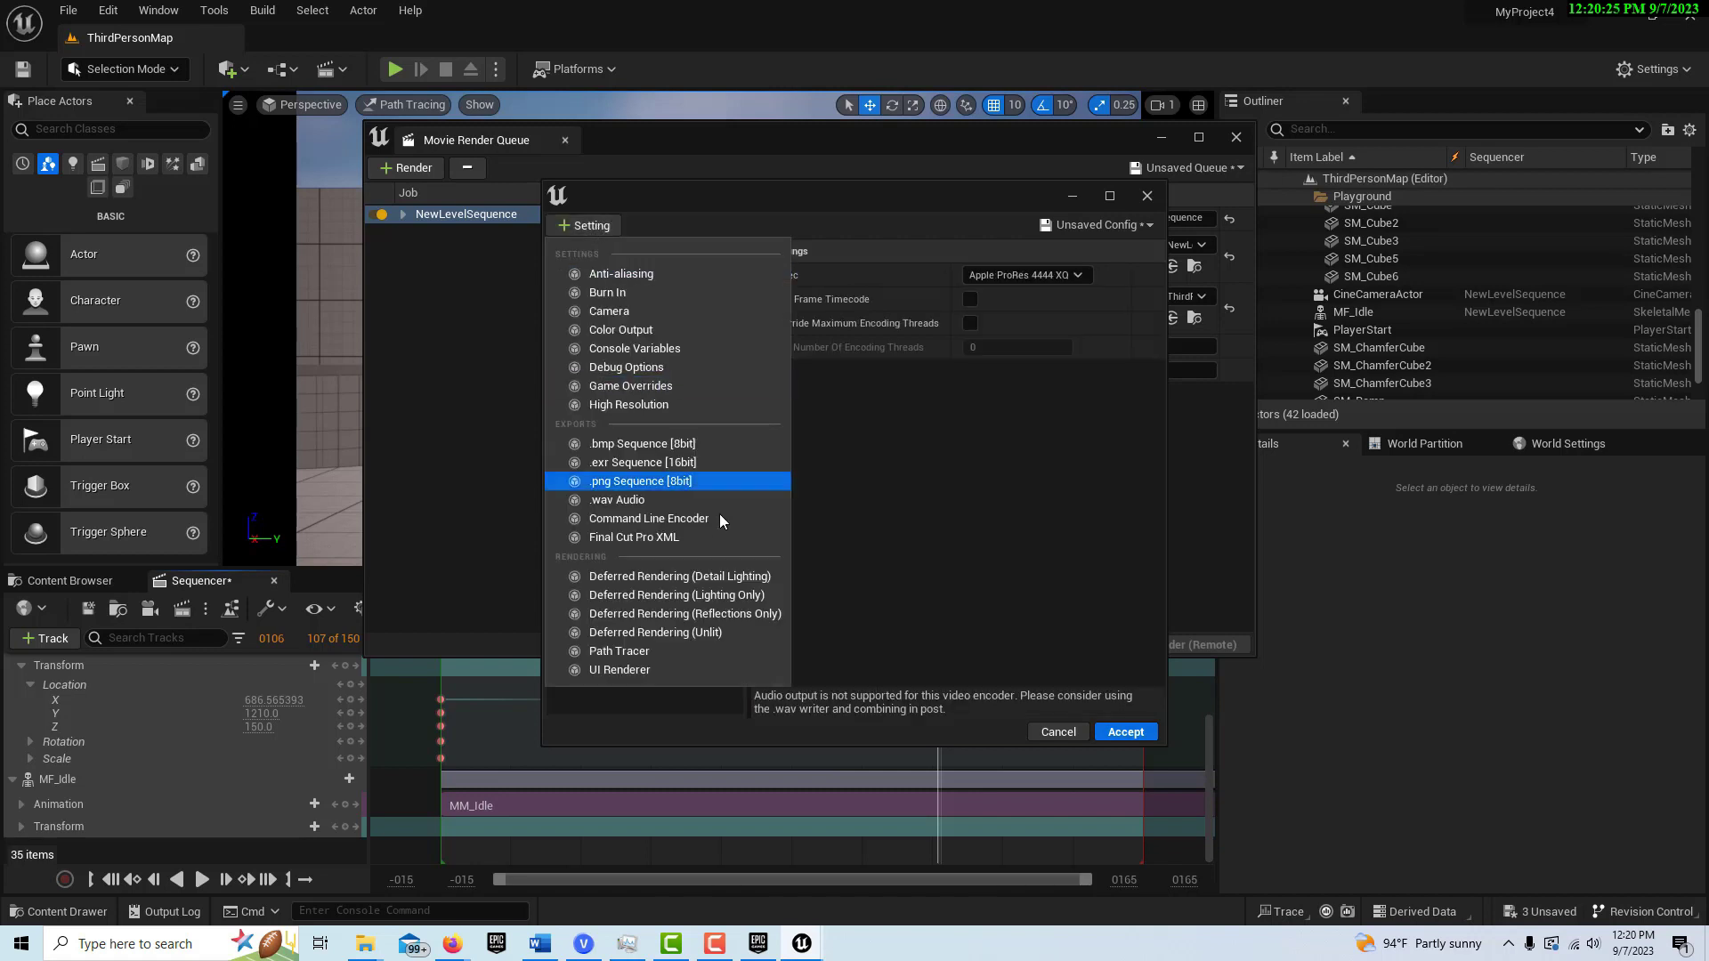
click(623, 656)
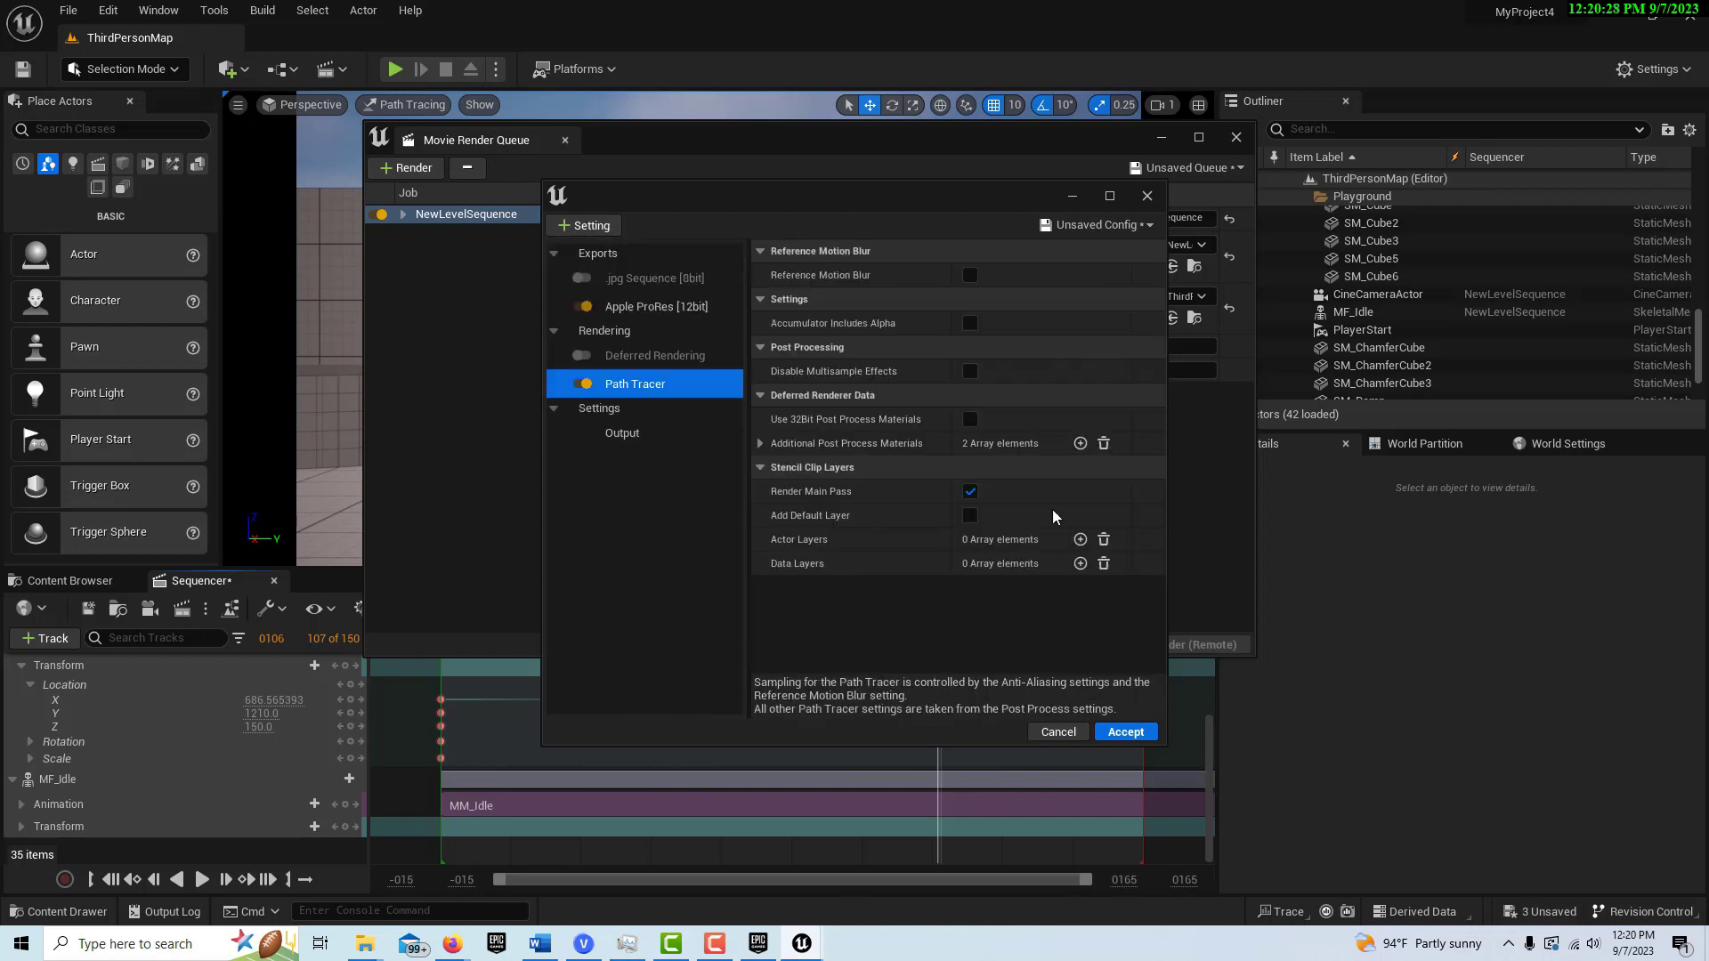
mouse_move(804, 564)
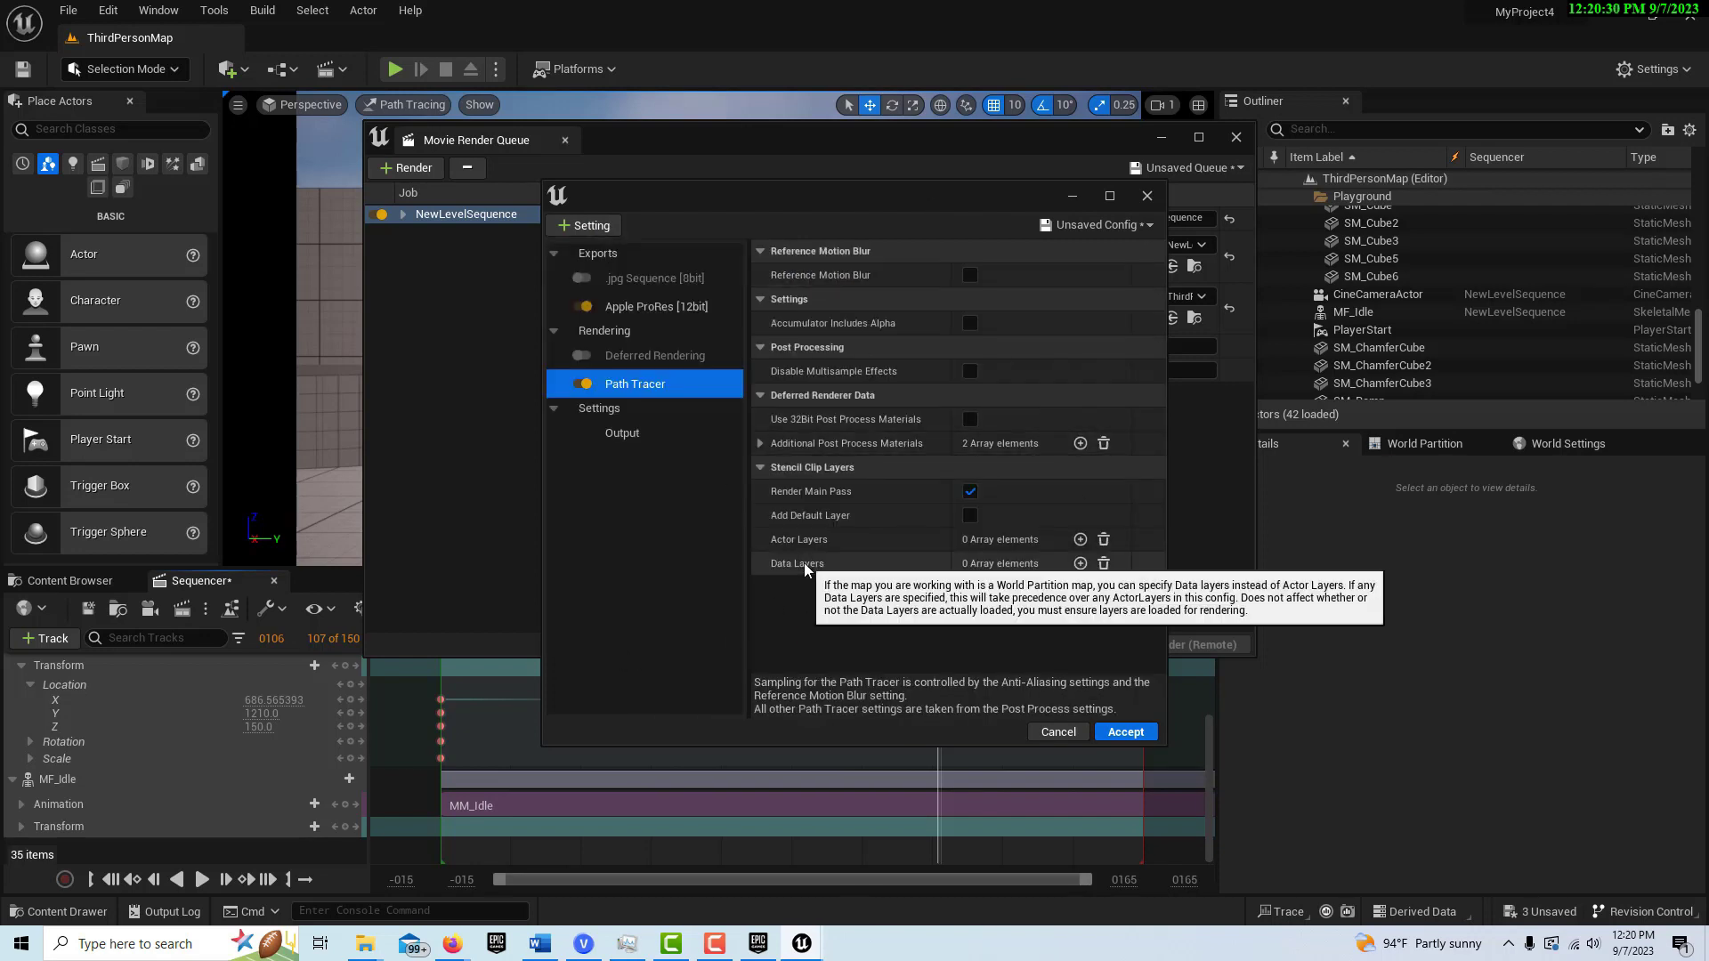
Add the Anti-aliasing setting to the render configuration and set its spatial sample count to 16
click(591, 226)
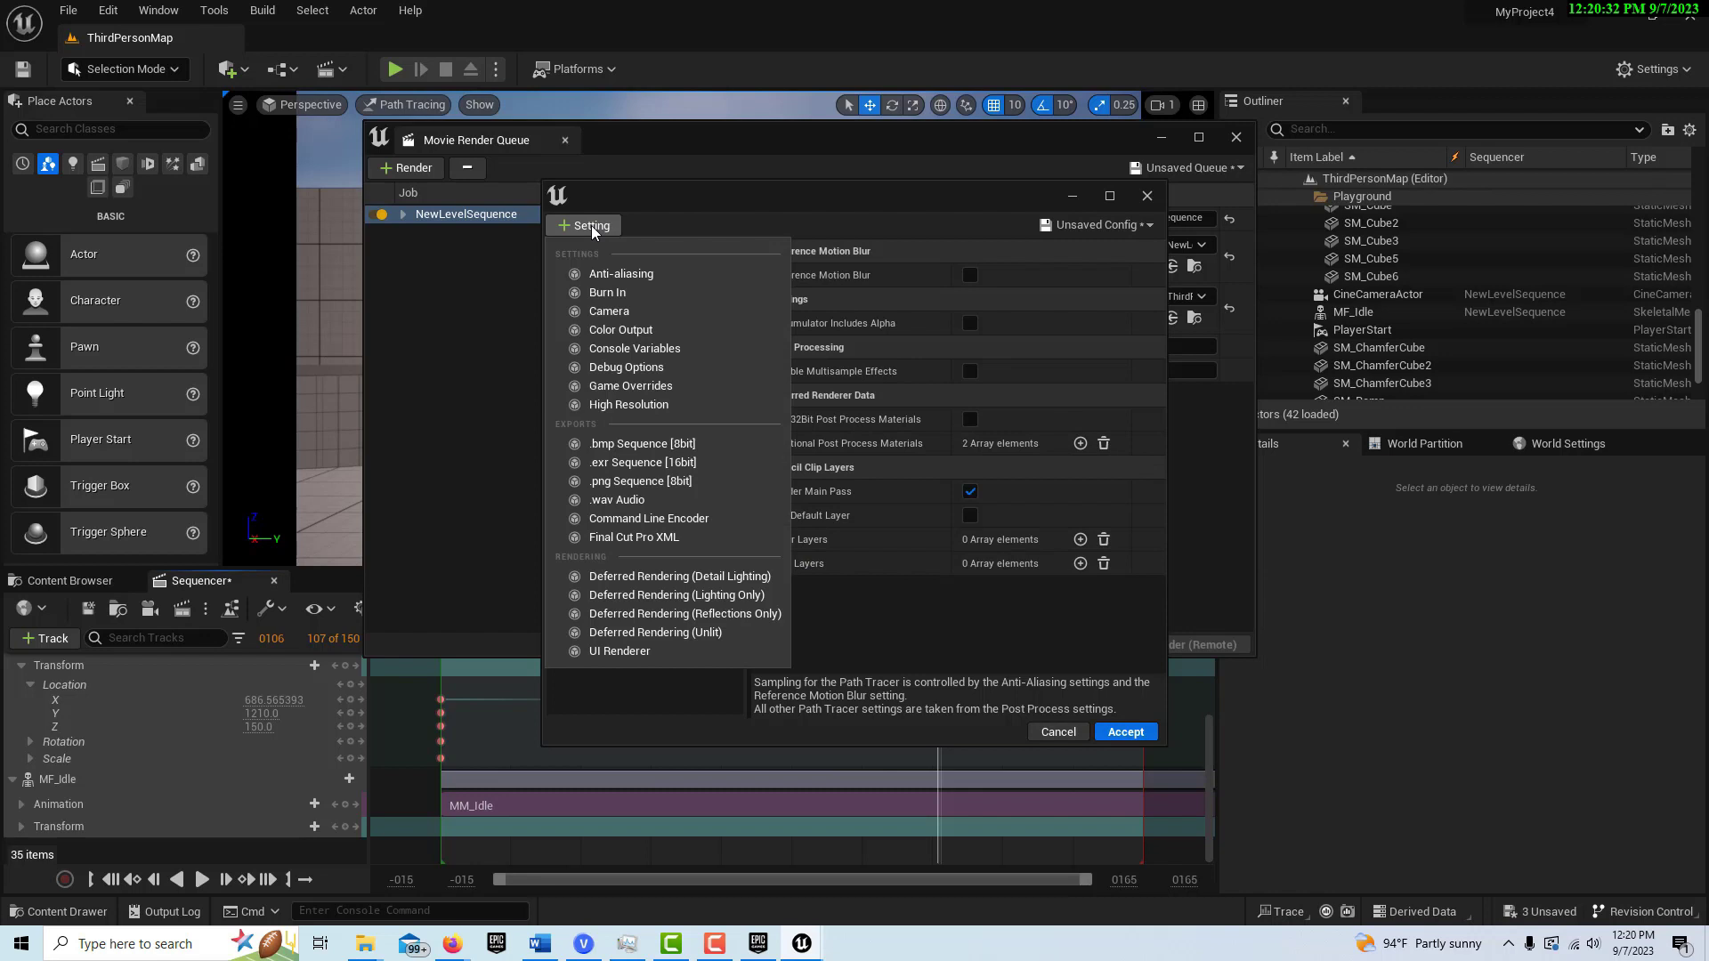
click(616, 275)
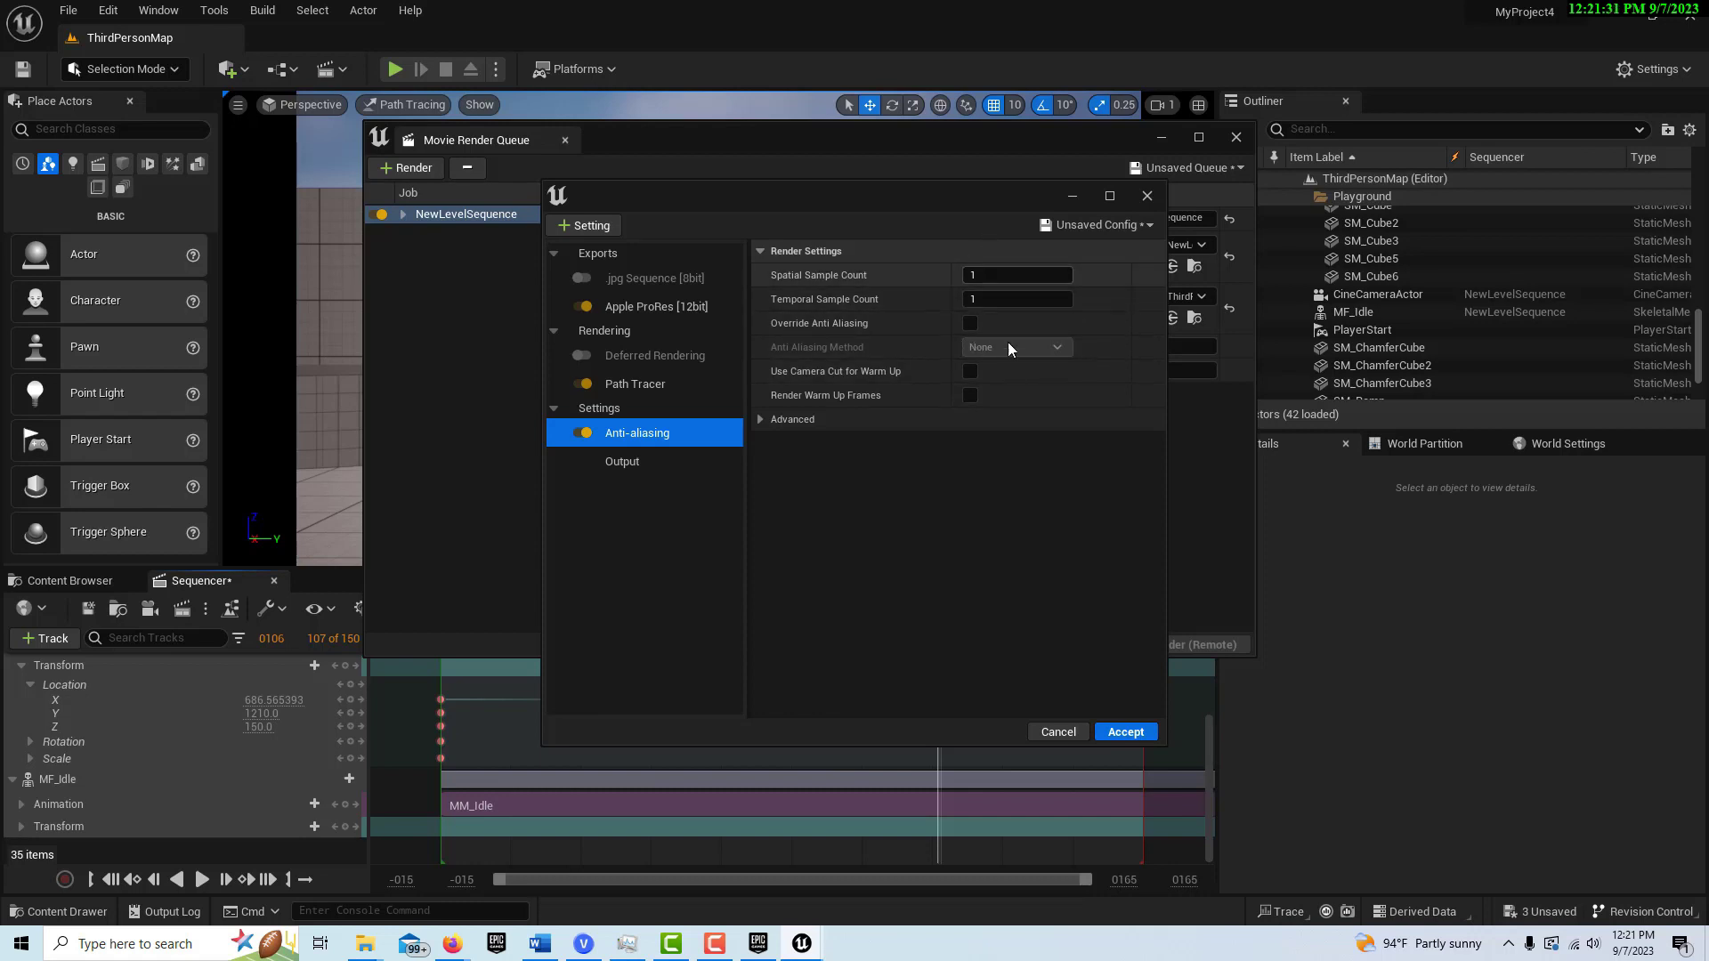
click(975, 274)
click(975, 274)
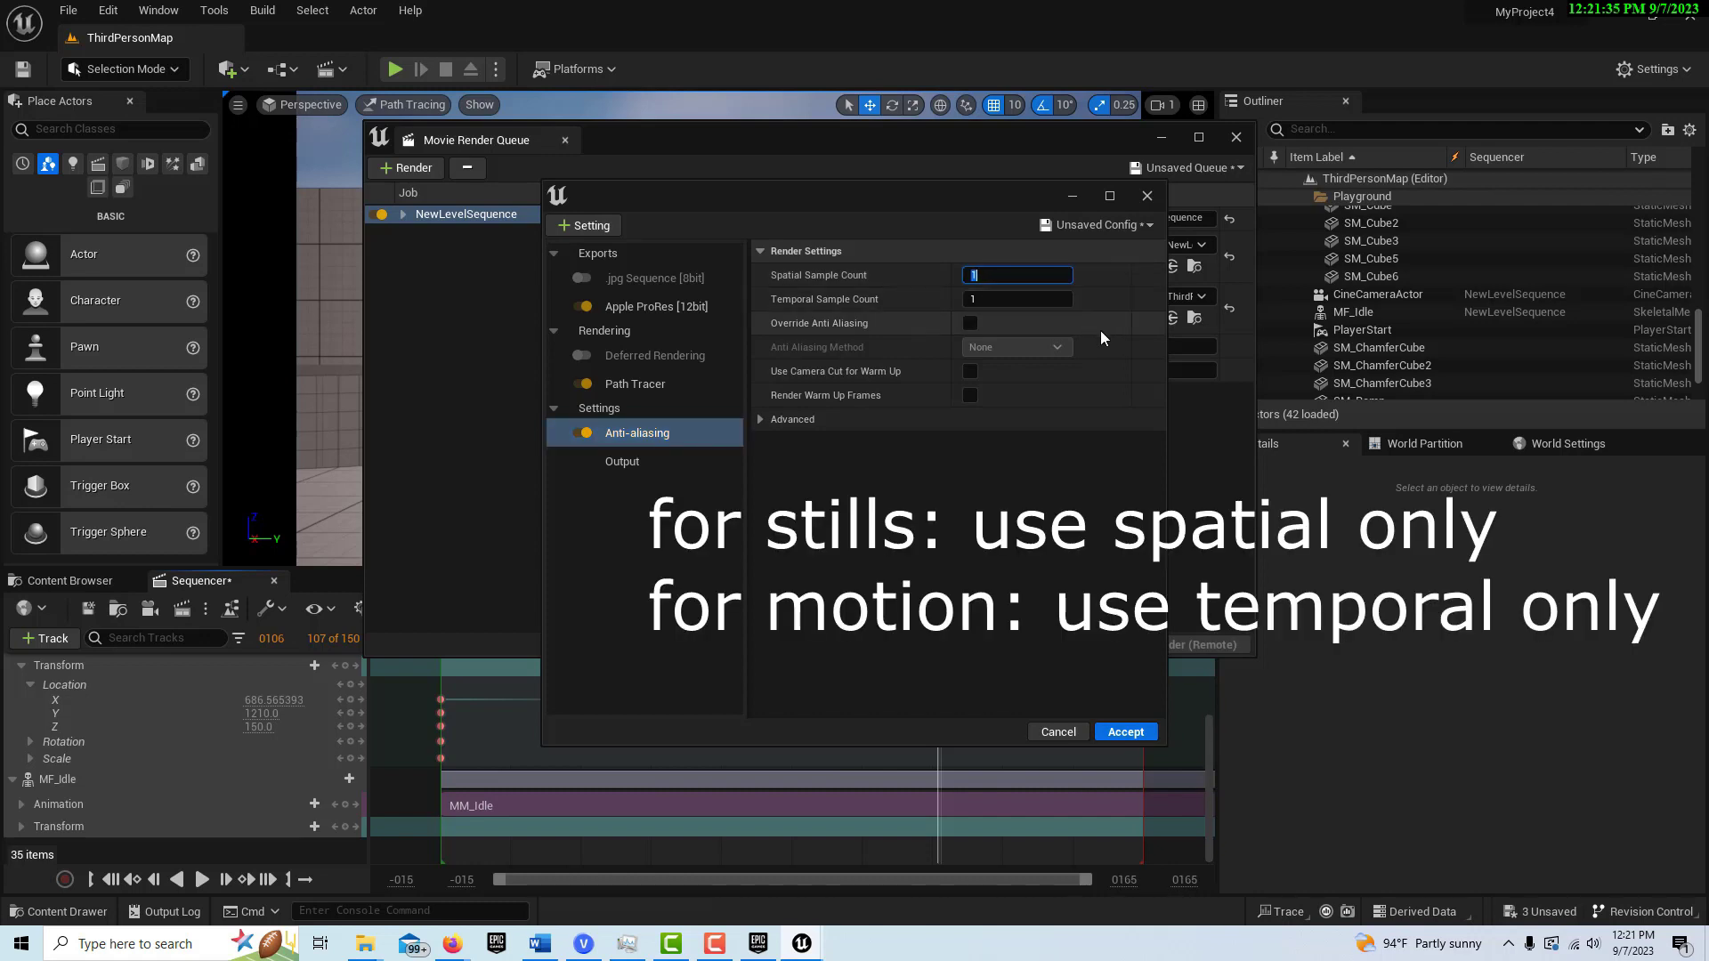
click(990, 276)
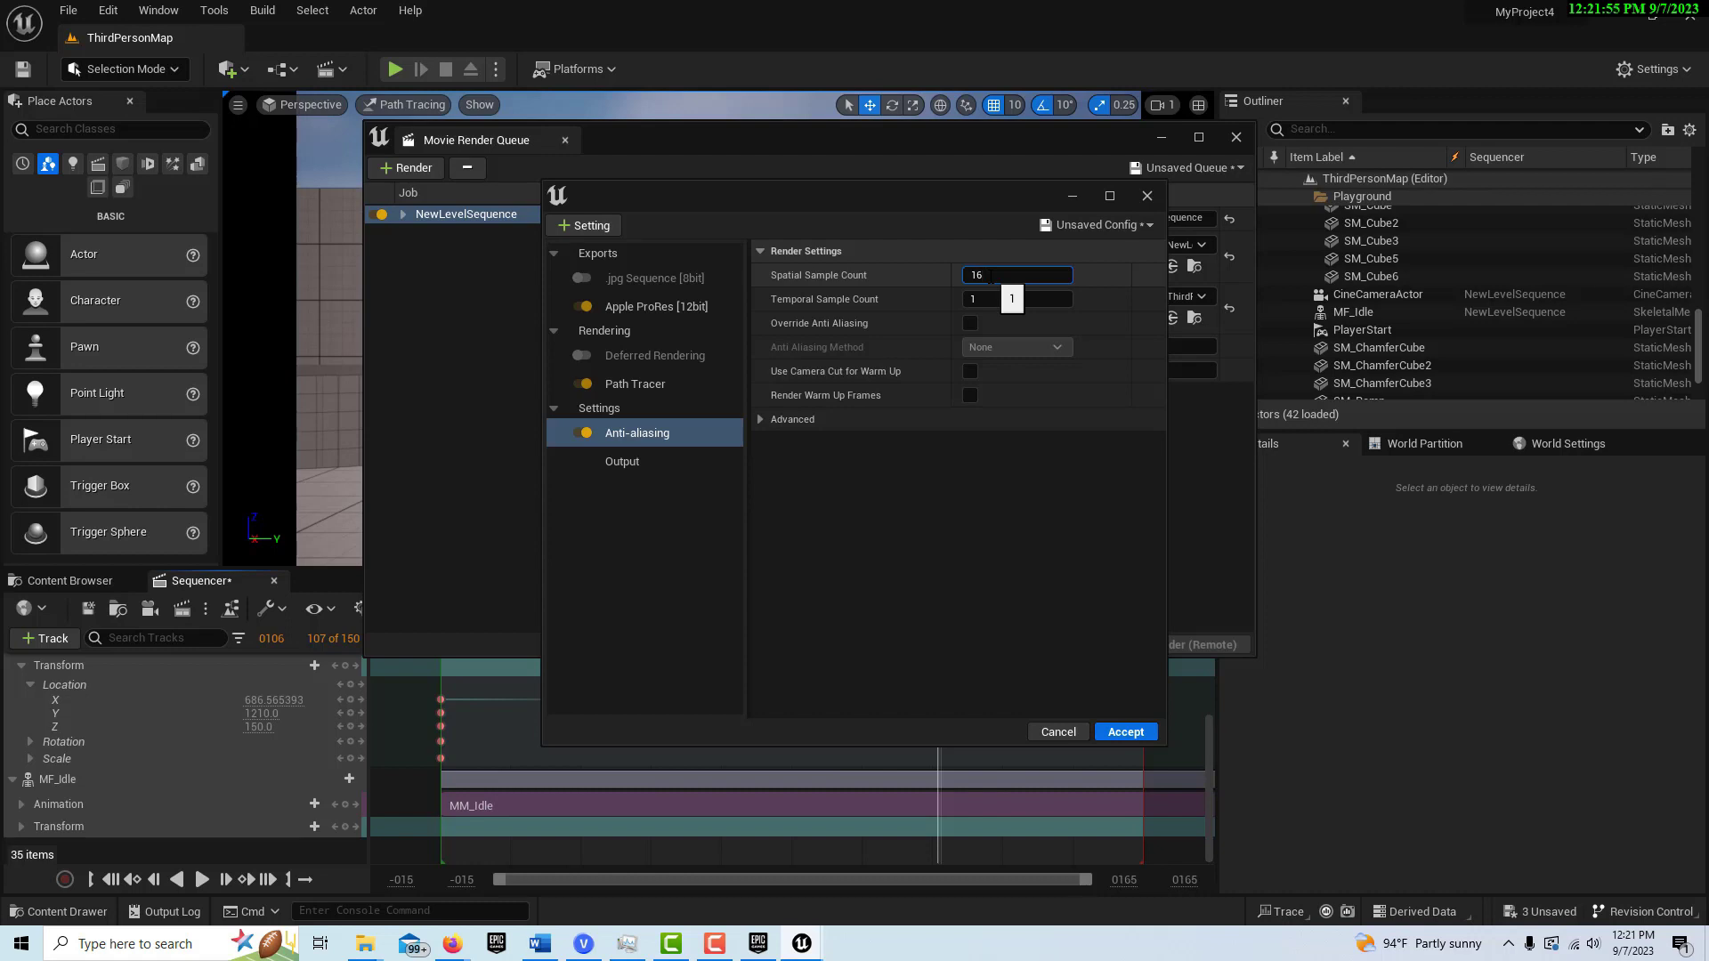
Set the temporal sample count to 16 and return the spatial sample count to 1
click(1007, 297)
text(1)
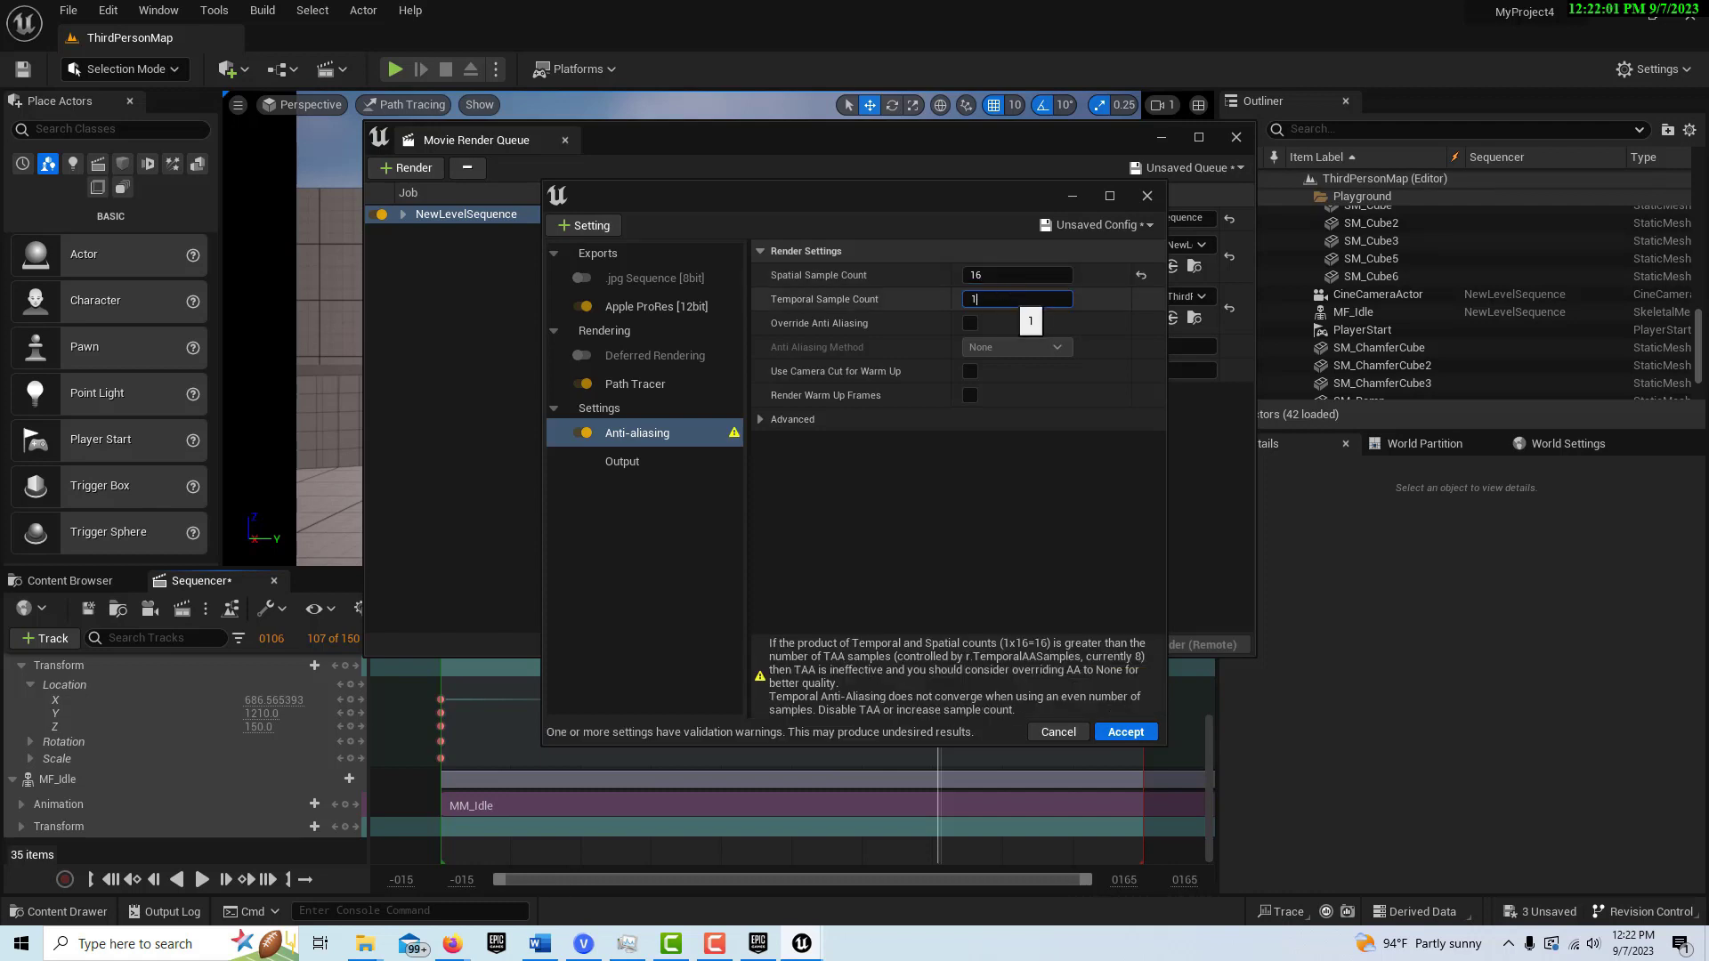
text(6)
click(1015, 275)
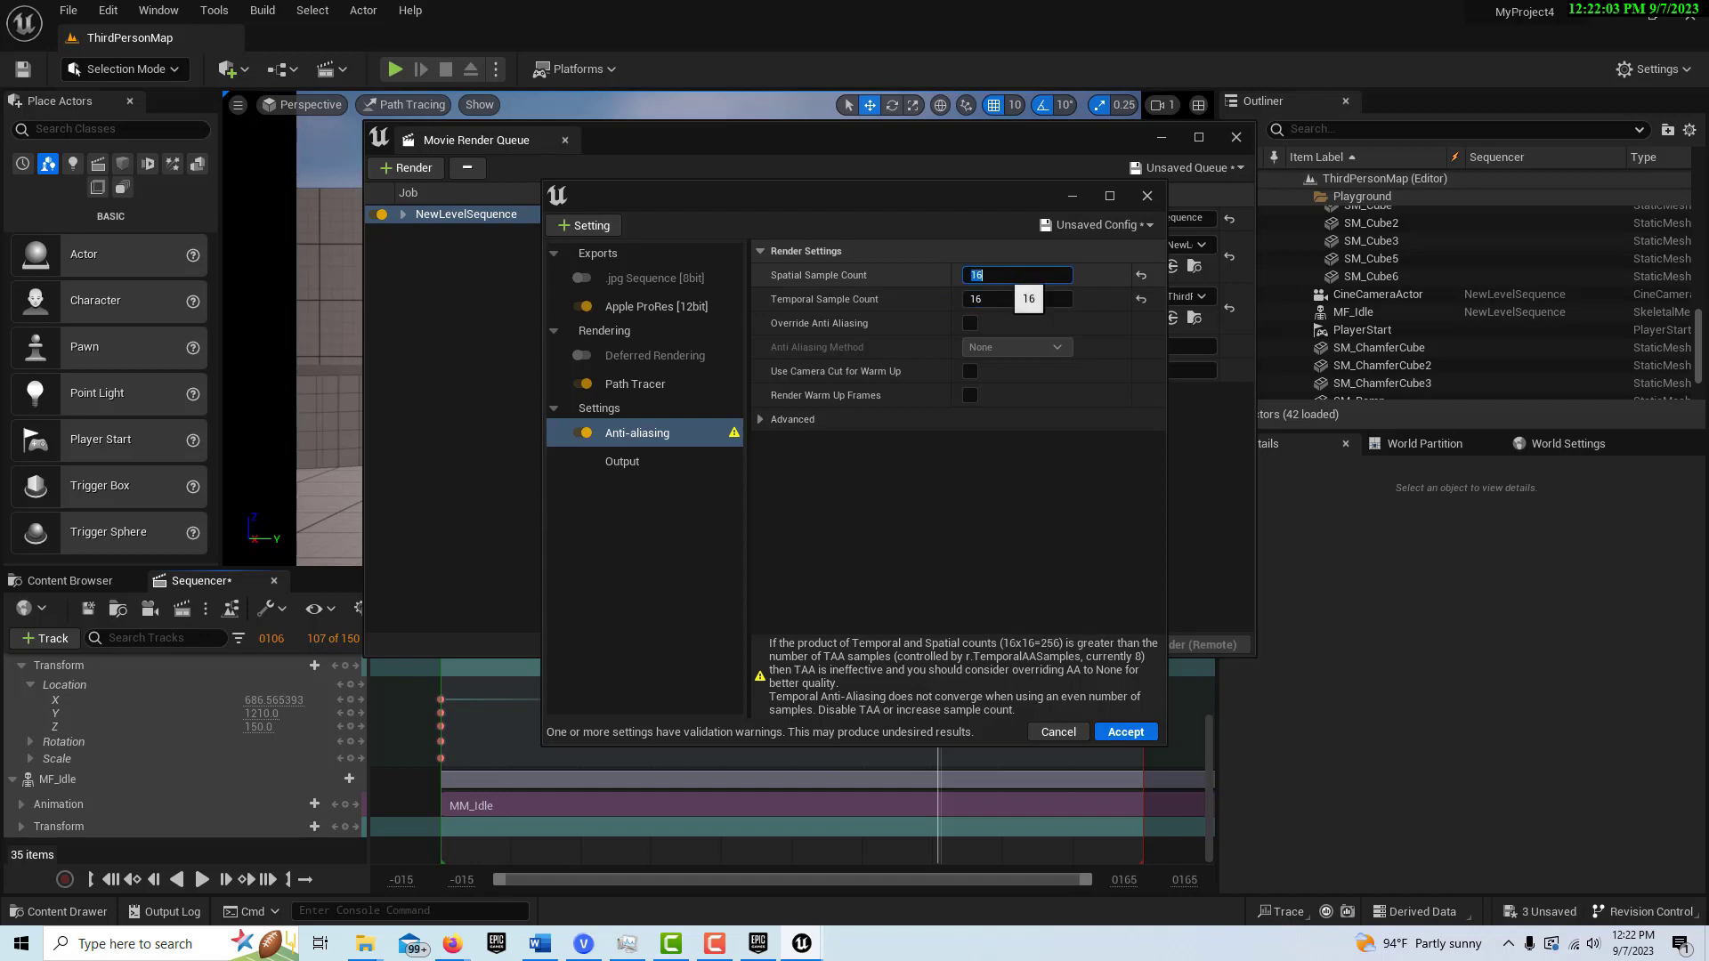
text(1)
key(Return)
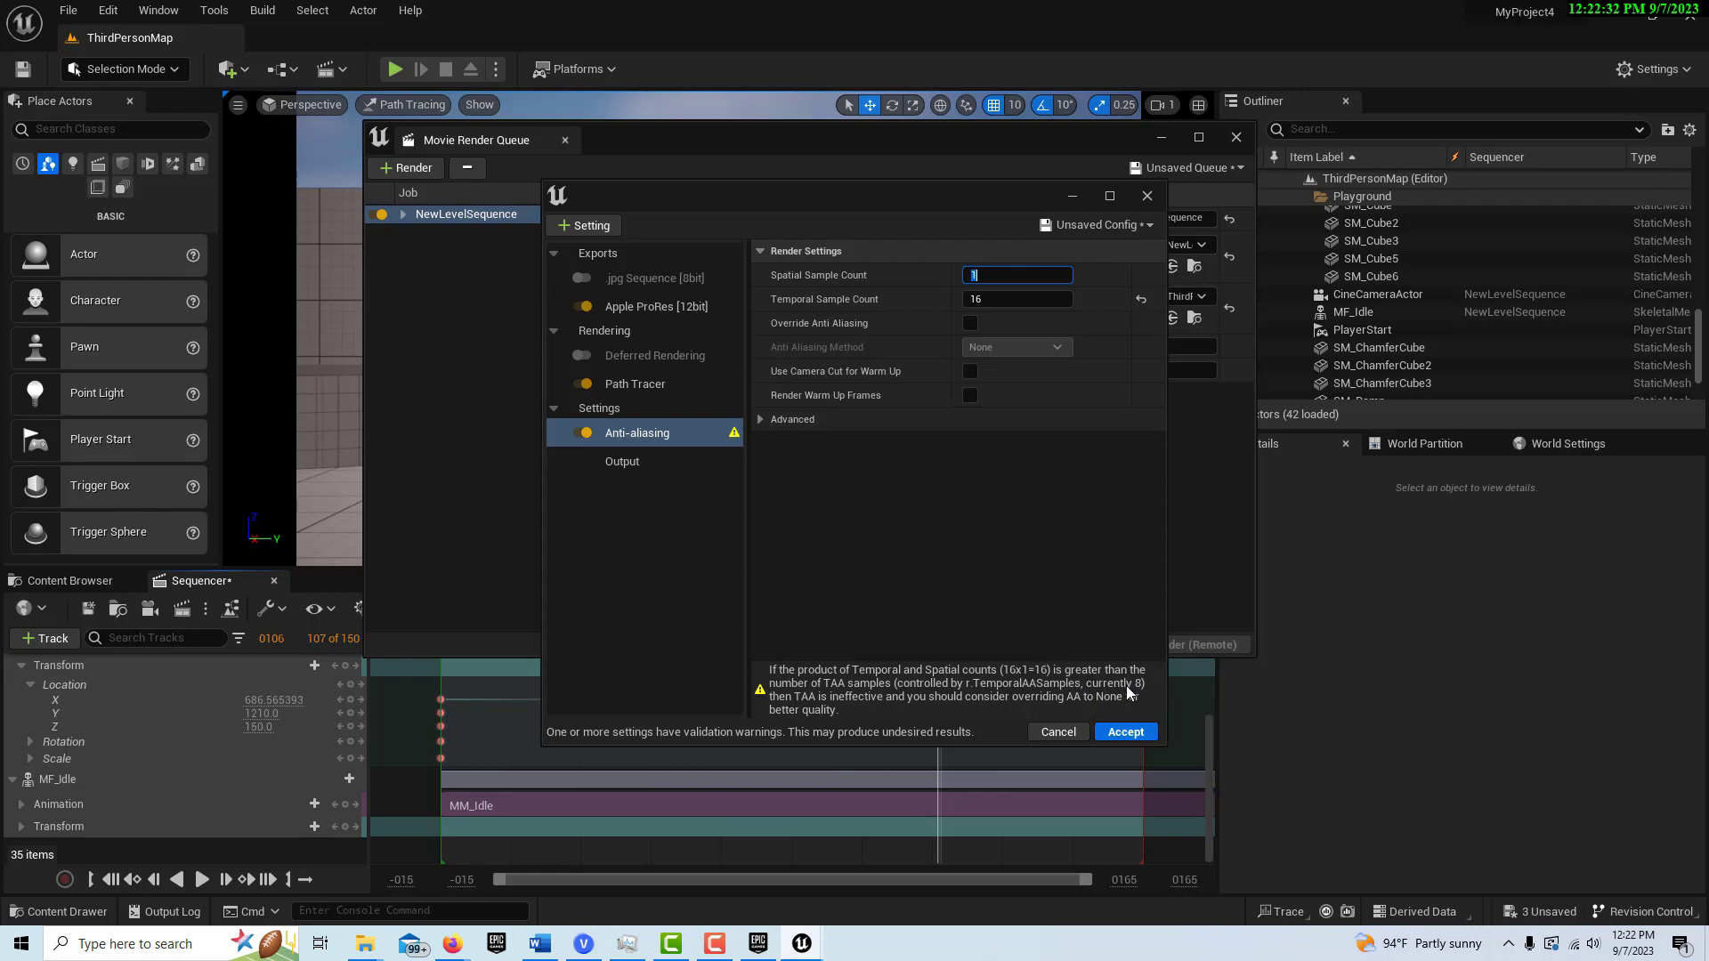
Enable the anti-aliasing override with method None, and accept the configuration to render the sequence locally
click(970, 324)
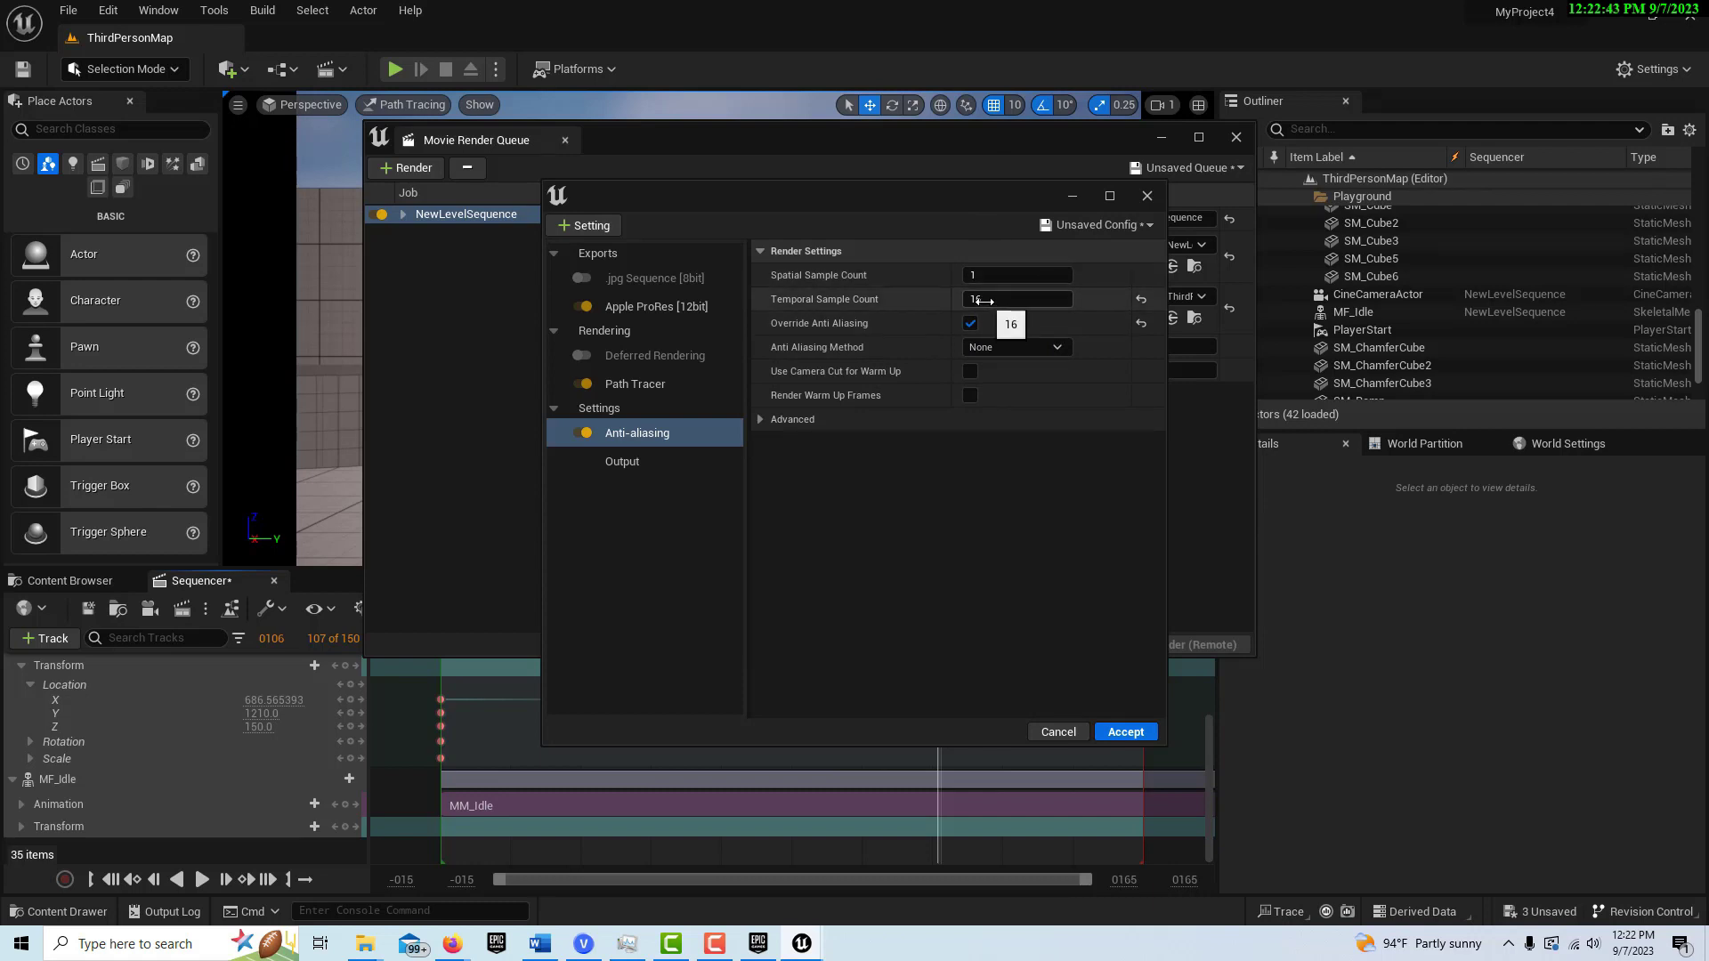
click(1121, 733)
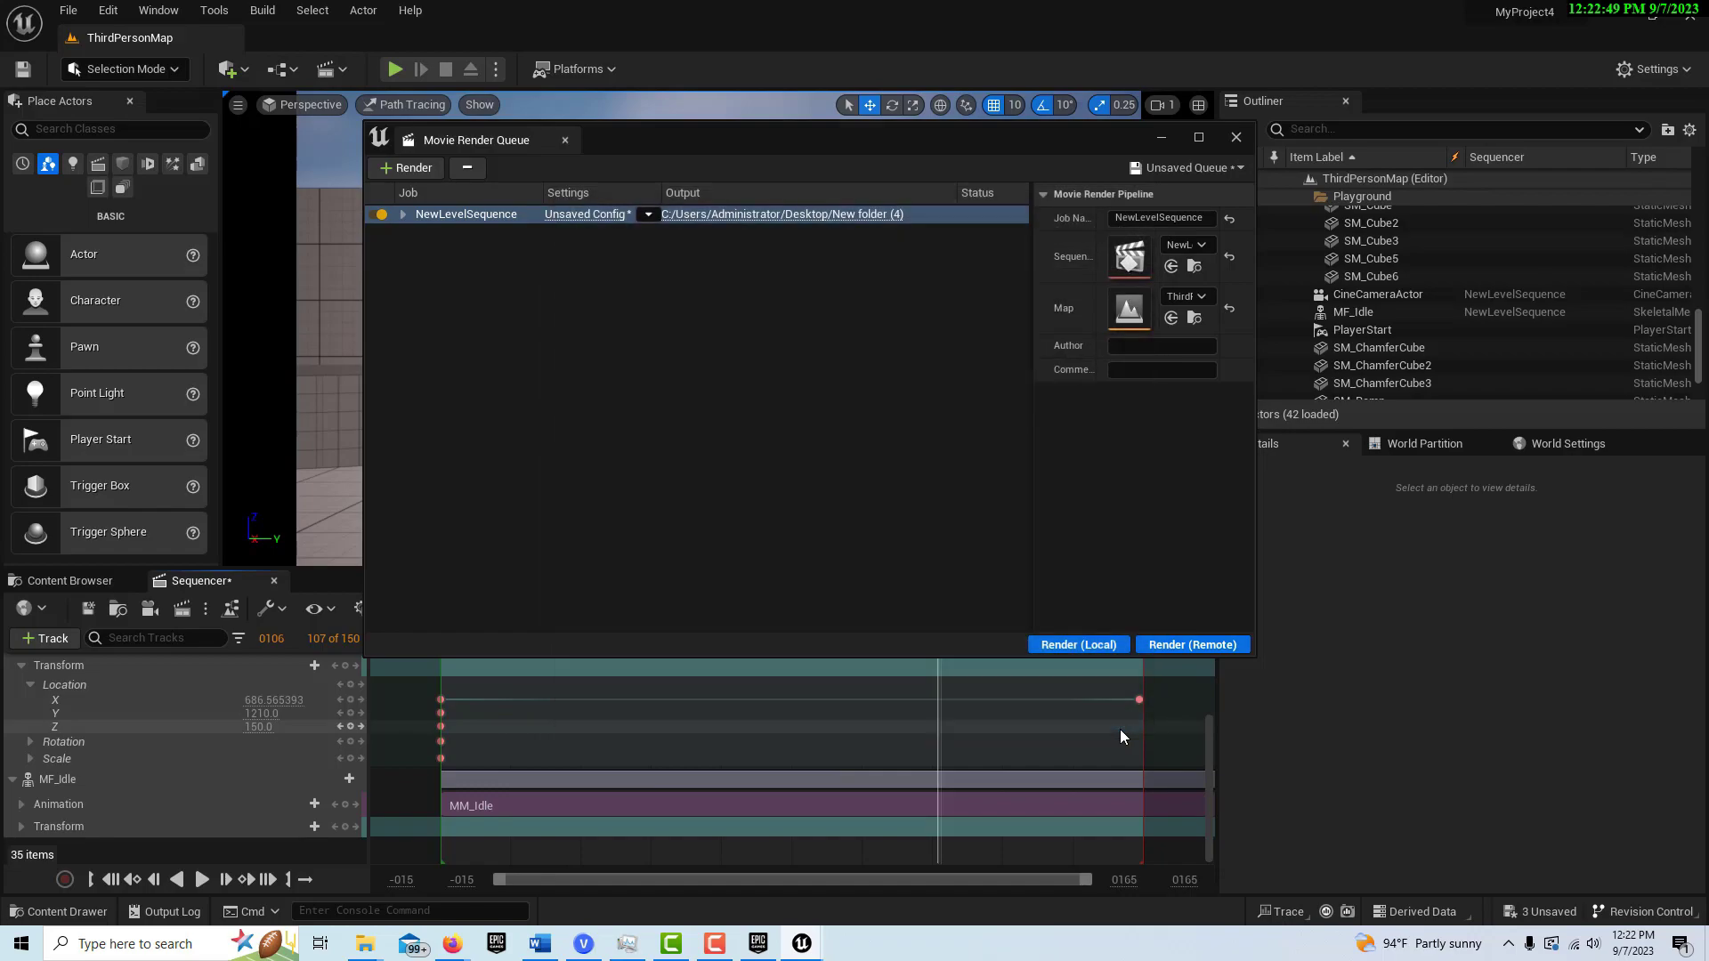
click(1083, 645)
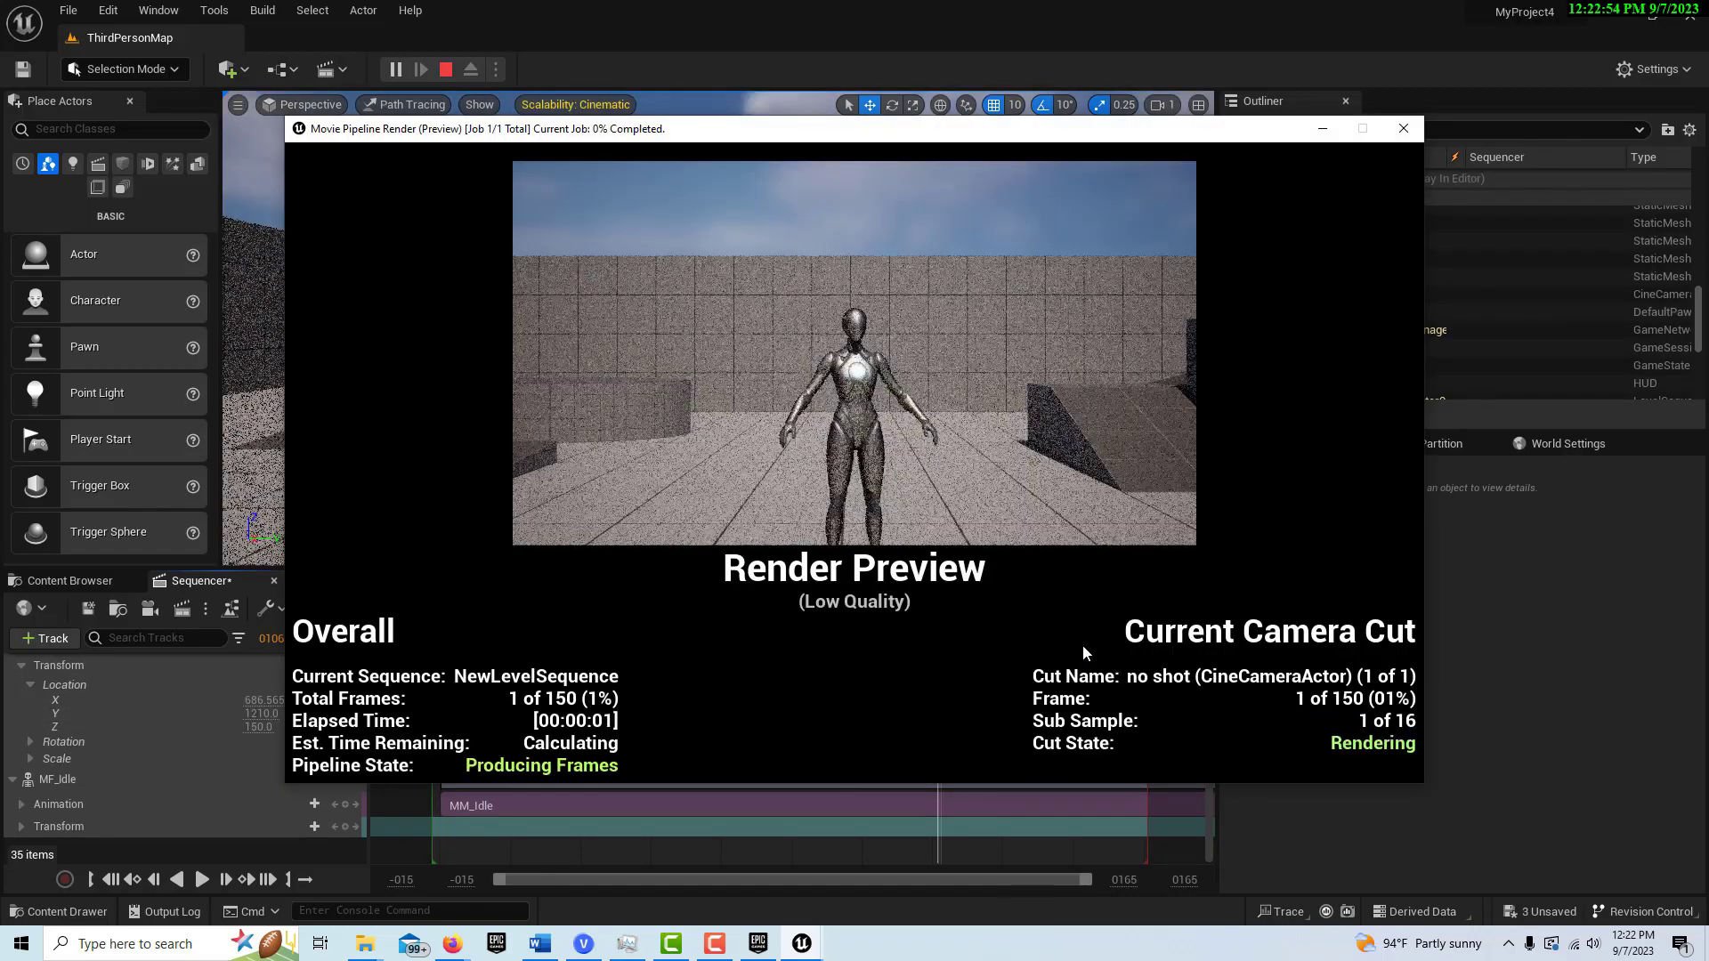